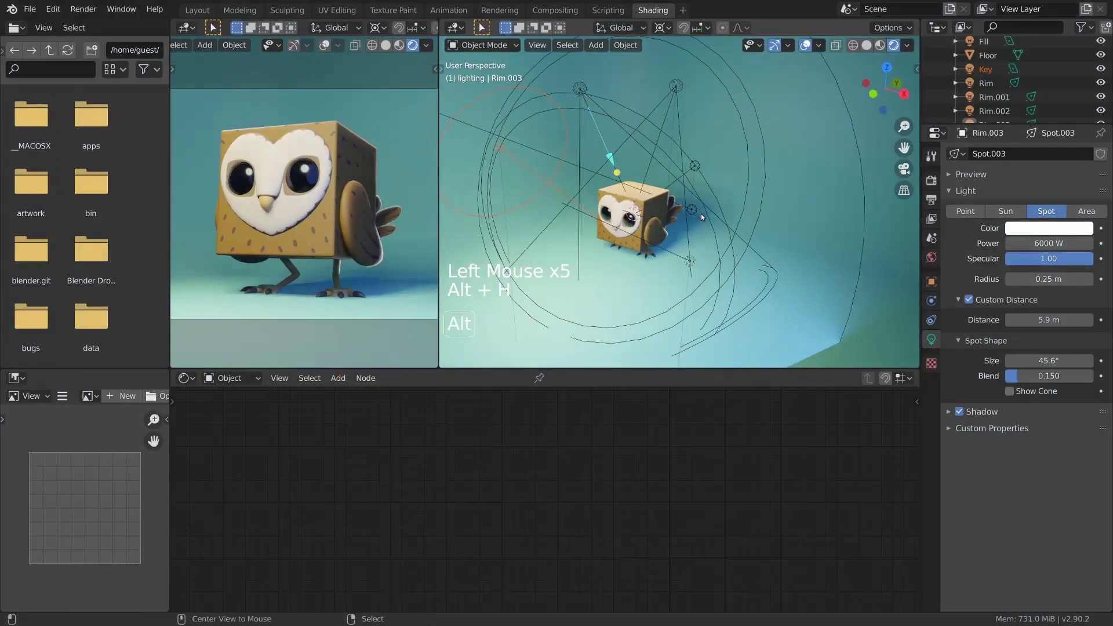
Step: Deselect all lights and merge the two 3D viewports into a single one showing the owl through the camera
{"action": "key", "text": "alt+a"}
{"action": "middle_click_drag", "start_coordinate": [701, 214], "coordinate": [715, 221], "text": "shift"}
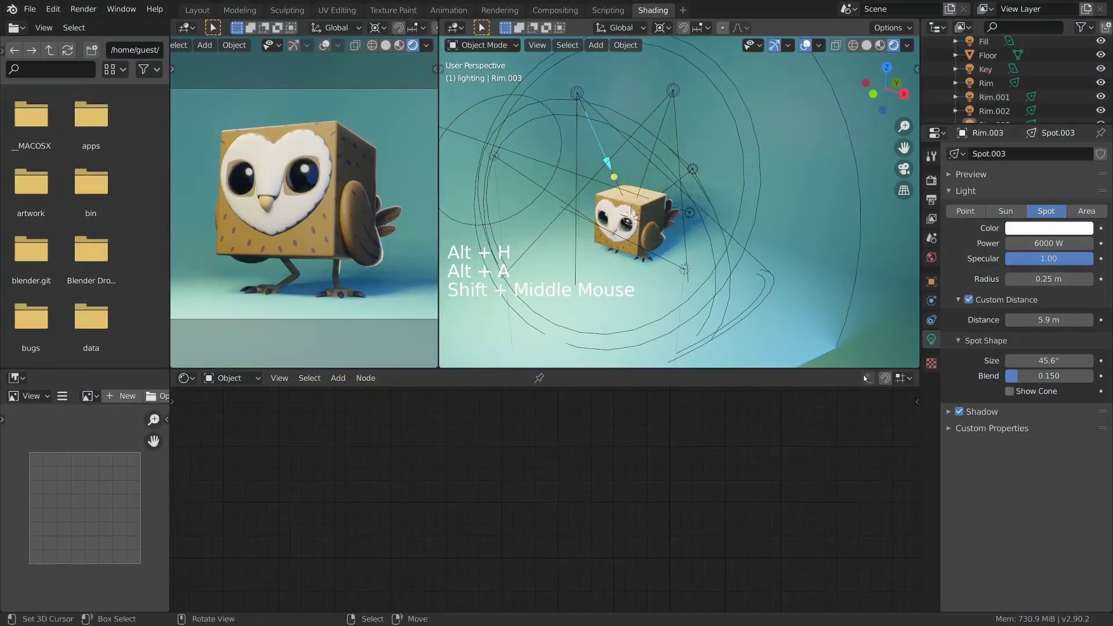
{"action": "key", "text": "grave"}
{"action": "key", "text": "Escape"}
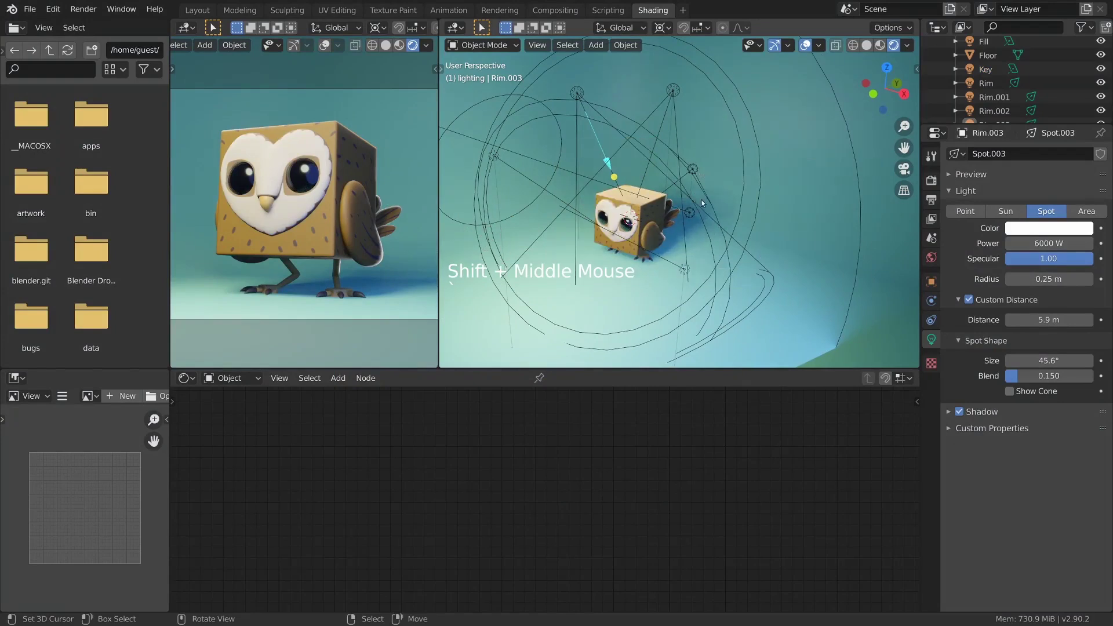
{"action": "left_click_drag", "start_coordinate": [434, 21], "coordinate": [738, 239]}
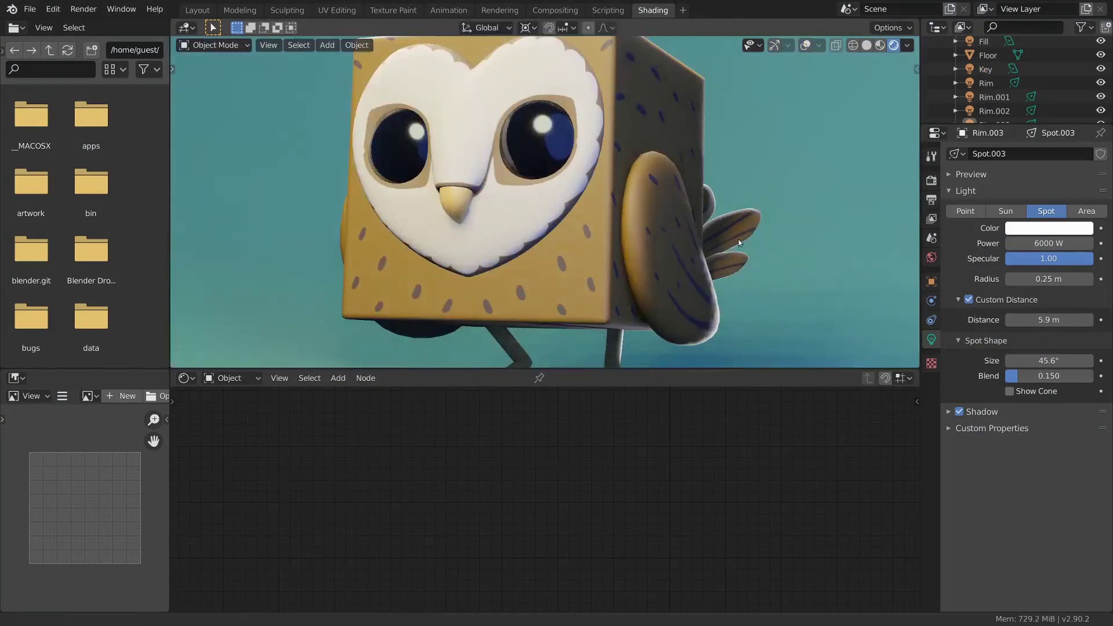
{"action": "key", "text": "Home"}
{"action": "middle_click_drag", "start_coordinate": [805, 283], "coordinate": [809, 282], "text": "shift"}
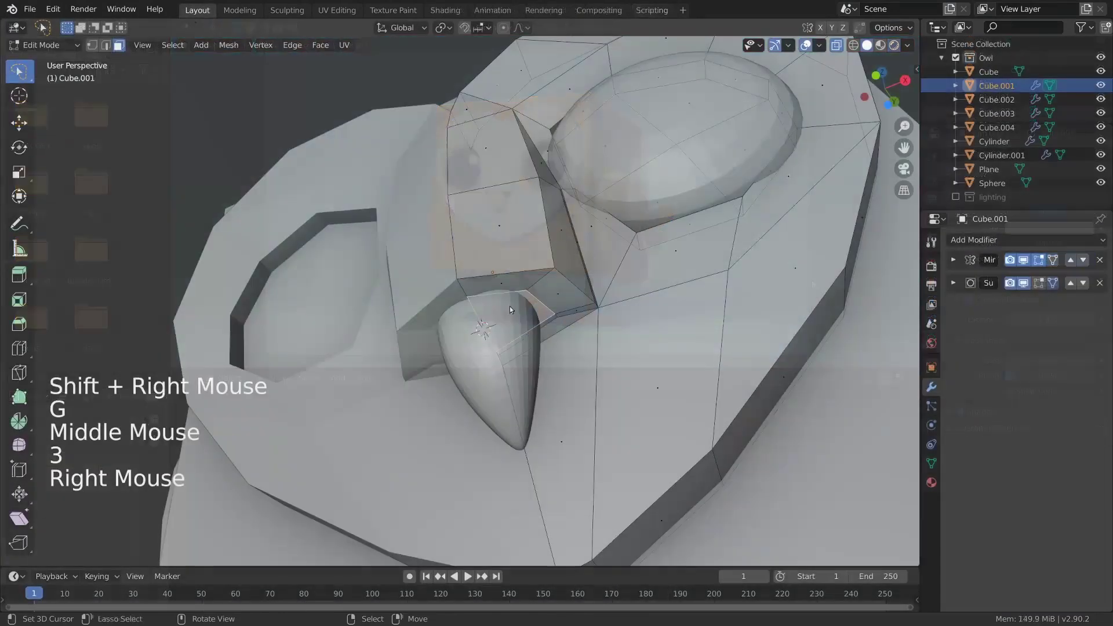
Step: Add the face beside the beak to the selection and extrude the selected nose faces of the owl's face mesh
{"action": "right_click", "coordinate": [542, 304], "text": "shift"}
{"action": "middle_click_drag", "start_coordinate": [542, 305], "coordinate": [600, 369]}
{"action": "key", "text": "e"}
{"action": "left_click", "coordinate": [592, 342]}
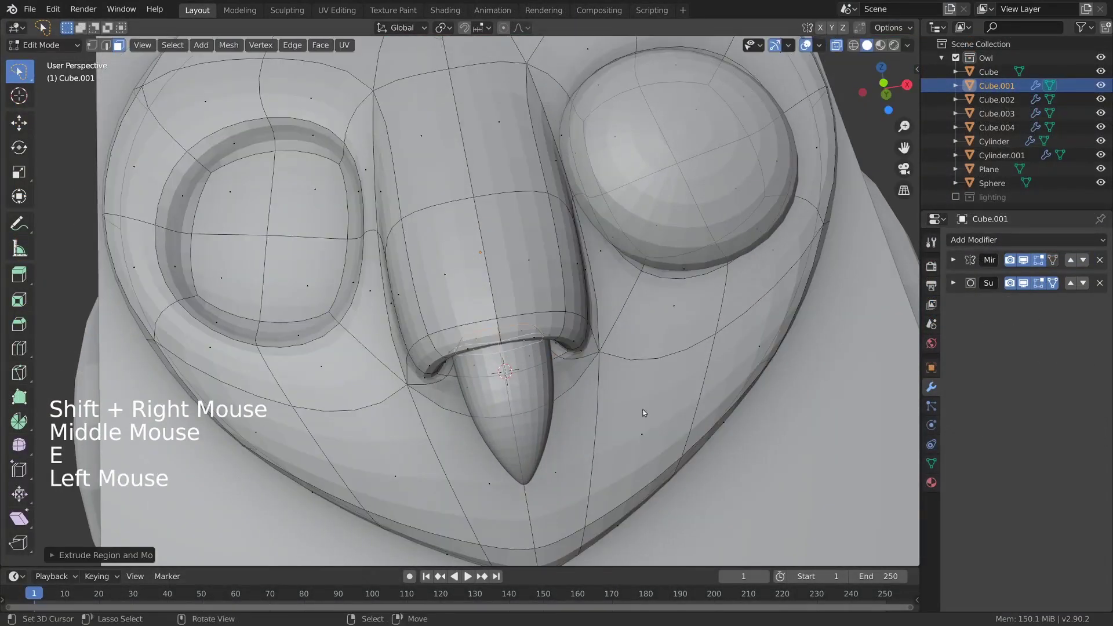
{"action": "middle_click_drag", "start_coordinate": [592, 342], "coordinate": [547, 286]}
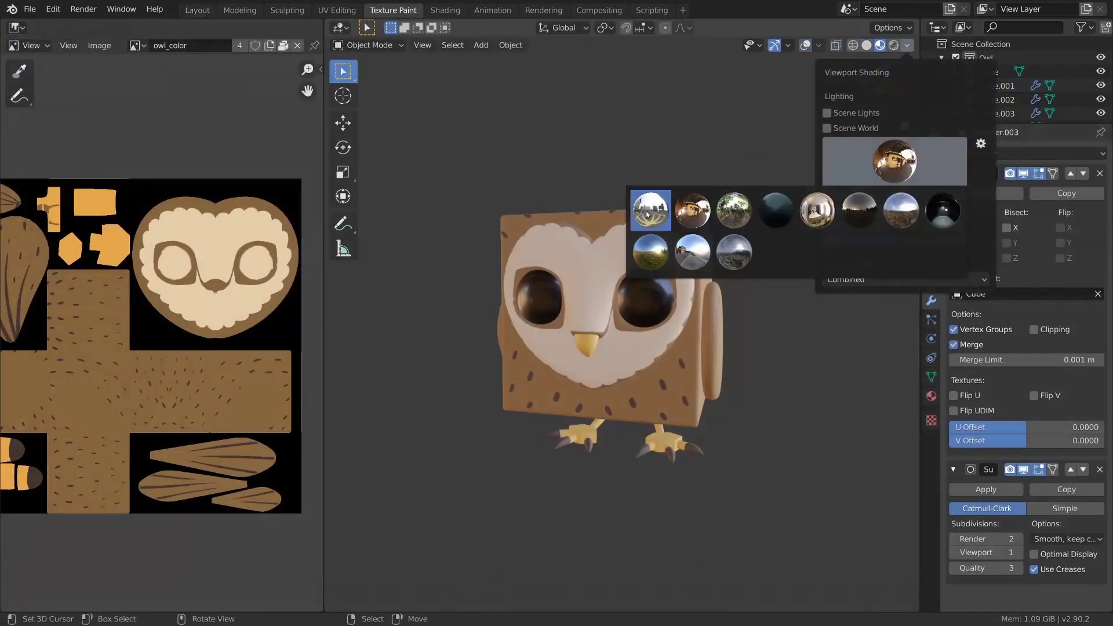
Step: Preview the owl under the city HDRI, then switch the viewport shading environment to the forest HDRI
{"action": "left_click", "coordinate": [649, 210]}
{"action": "left_click", "coordinate": [917, 162]}
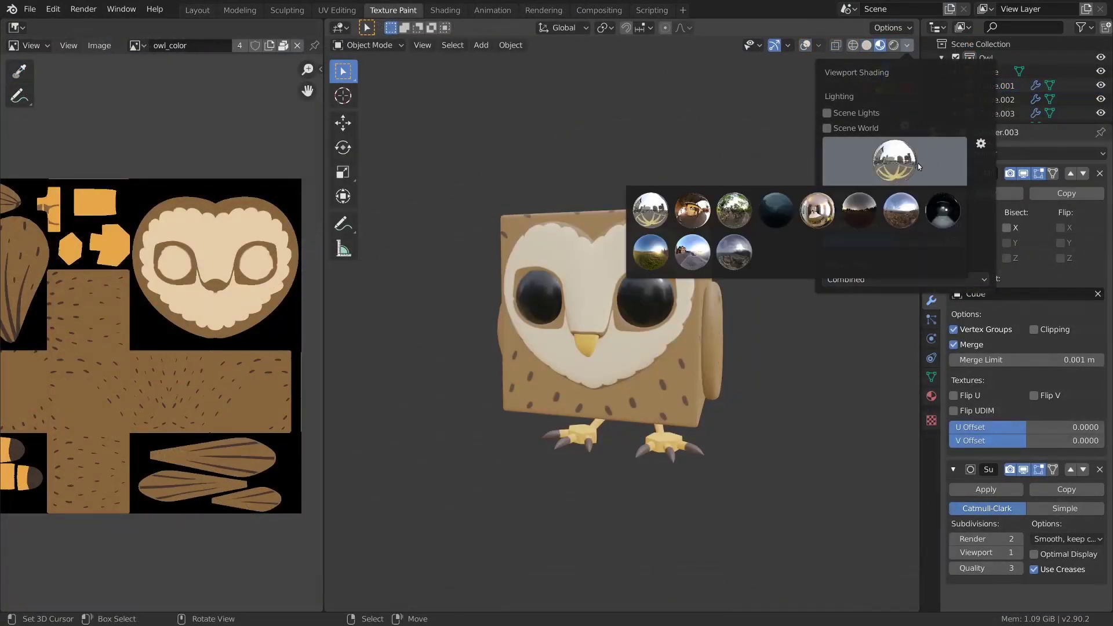
{"action": "left_click", "coordinate": [736, 210]}
{"action": "mouse_move", "coordinate": [720, 242]}
{"action": "middle_mouse_down"}
{"action": "mouse_move", "coordinate": [746, 278]}
{"action": "mouse_move", "coordinate": [719, 298]}
{"action": "middle_mouse_up"}
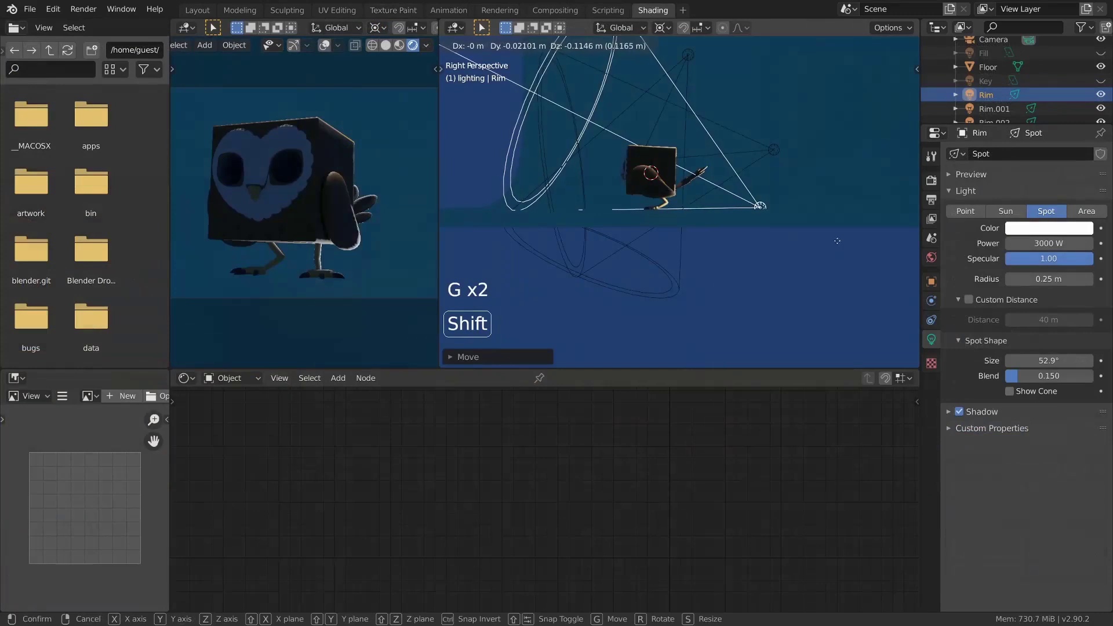
Step: Adjust the position and rotation of the Rim spot light low behind the owl in the right side view
{"action": "left_click", "coordinate": [837, 230]}
{"action": "key", "text": "r"}
{"action": "left_click", "coordinate": [839, 222]}
{"action": "key", "text": "g"}
{"action": "left_click", "coordinate": [840, 219]}
{"action": "key", "text": "g"}
{"action": "left_click", "coordinate": [839, 223]}
{"action": "key", "text": "g"}
{"action": "left_click", "coordinate": [840, 226]}
{"action": "key", "text": "g"}
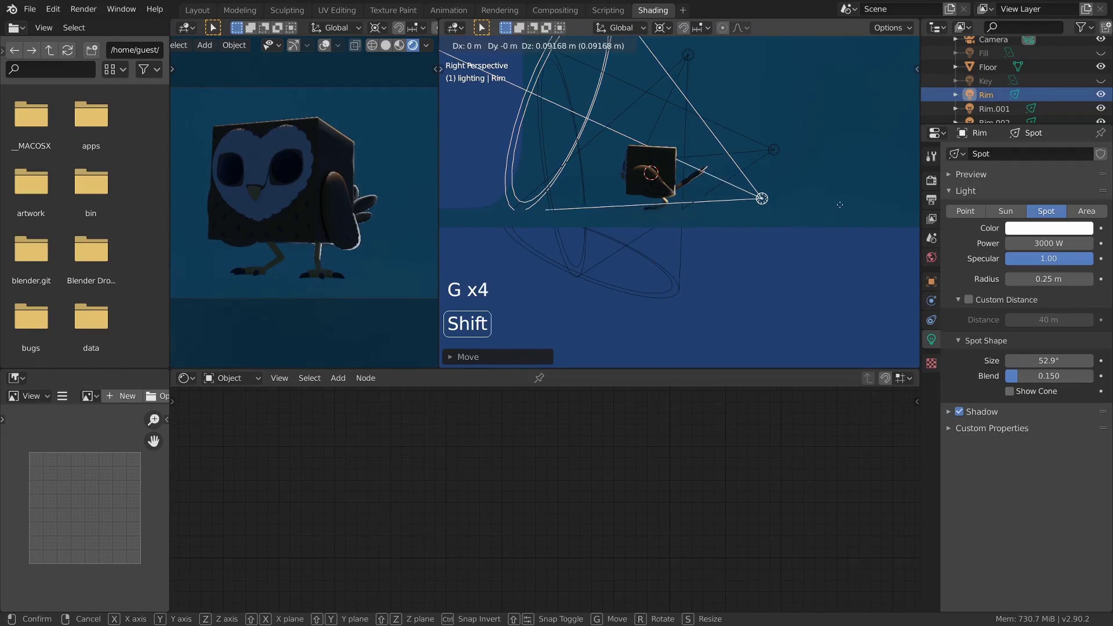
{"action": "left_click", "coordinate": [839, 200]}
Step: Unhide all hidden lights in the owl scene and clear the selection
{"action": "key", "text": "alt+a"}
{"action": "key", "text": "alt+h"}
{"action": "key", "text": "alt+a"}
{"action": "middle_click_drag", "start_coordinate": [398, 238], "coordinate": [400, 249], "text": "shift"}
{"action": "middle_click_drag", "start_coordinate": [741, 203], "coordinate": [782, 216]}
{"action": "right_click", "coordinate": [736, 298]}
{"action": "key", "text": "grave"}
{"action": "key", "text": "b"}
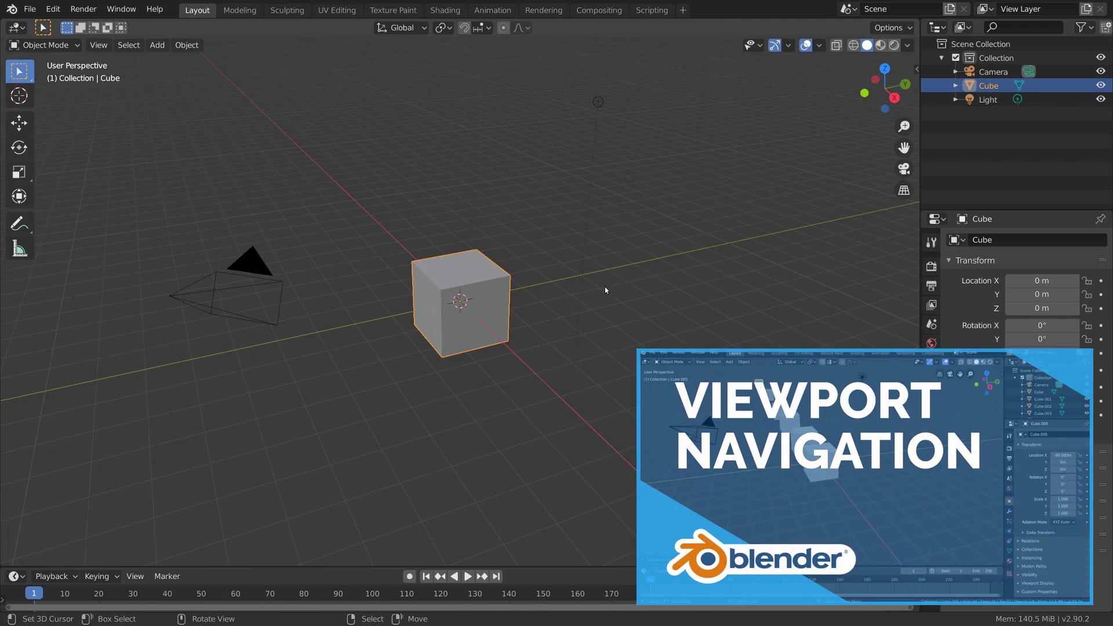
Step: Enable the Screencast Keys display for the 3D viewport and hide its settings again
{"action": "middle_click_drag", "start_coordinate": [605, 290], "coordinate": [559, 293]}
{"action": "scroll", "coordinate": [537, 315], "scroll_direction": "up", "scroll_amount": 4}
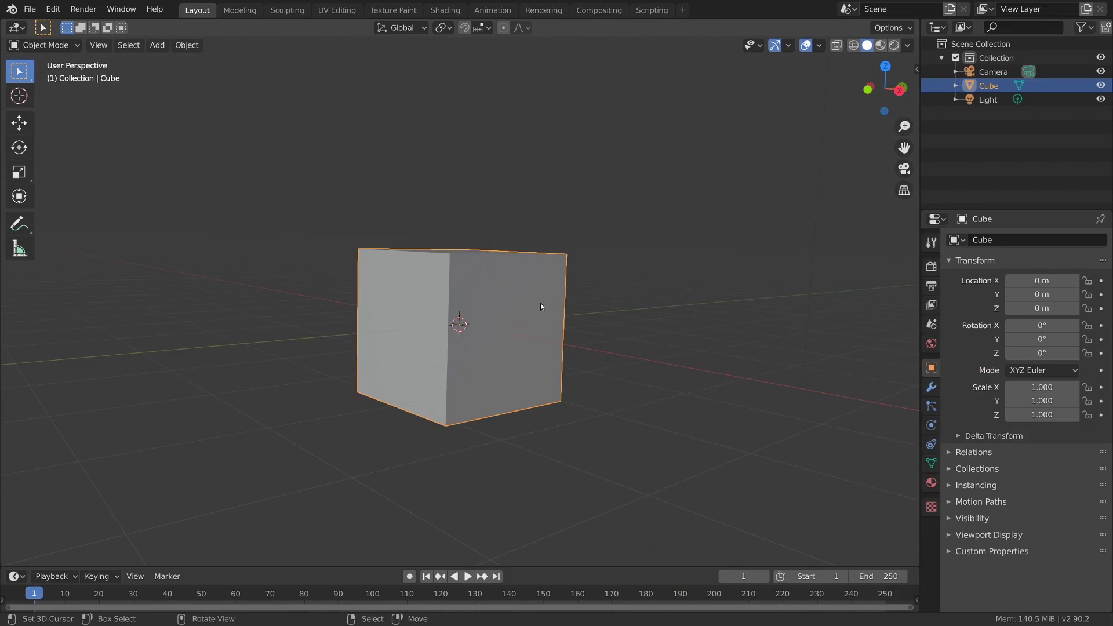
{"action": "key", "text": "n"}
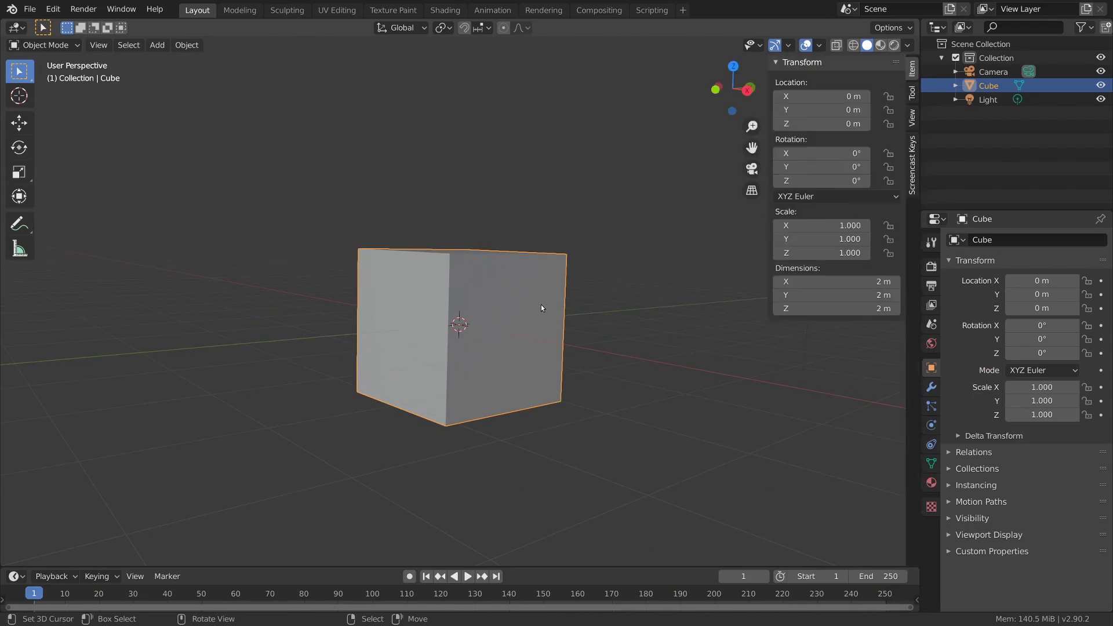
{"action": "left_click", "coordinate": [912, 174]}
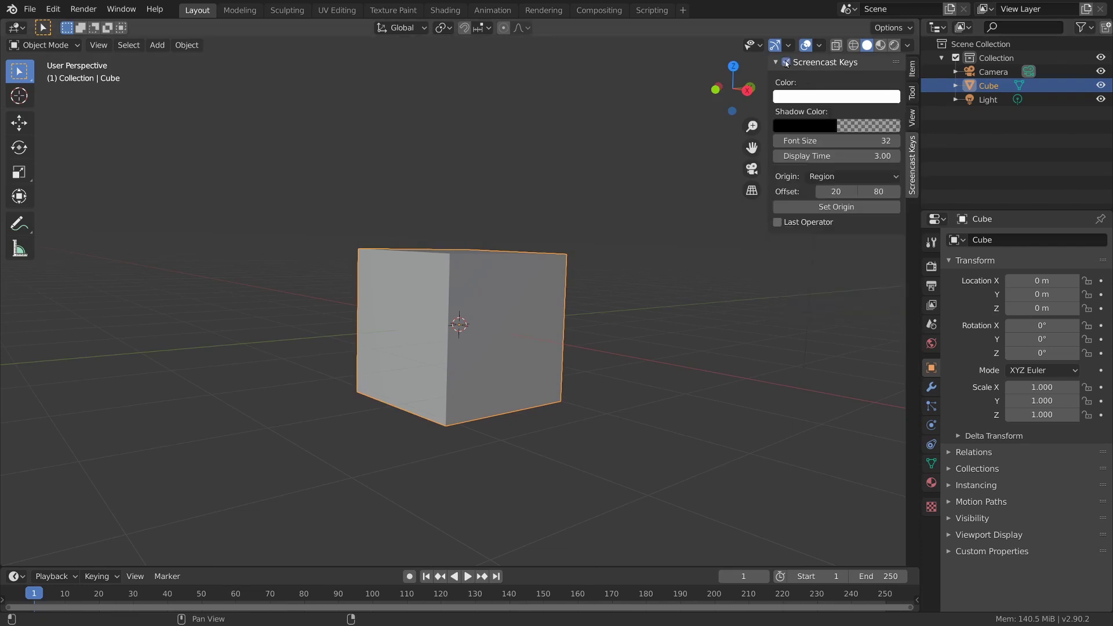
{"action": "key", "text": "n"}
{"action": "middle_click_drag", "start_coordinate": [640, 277], "coordinate": [635, 255]}
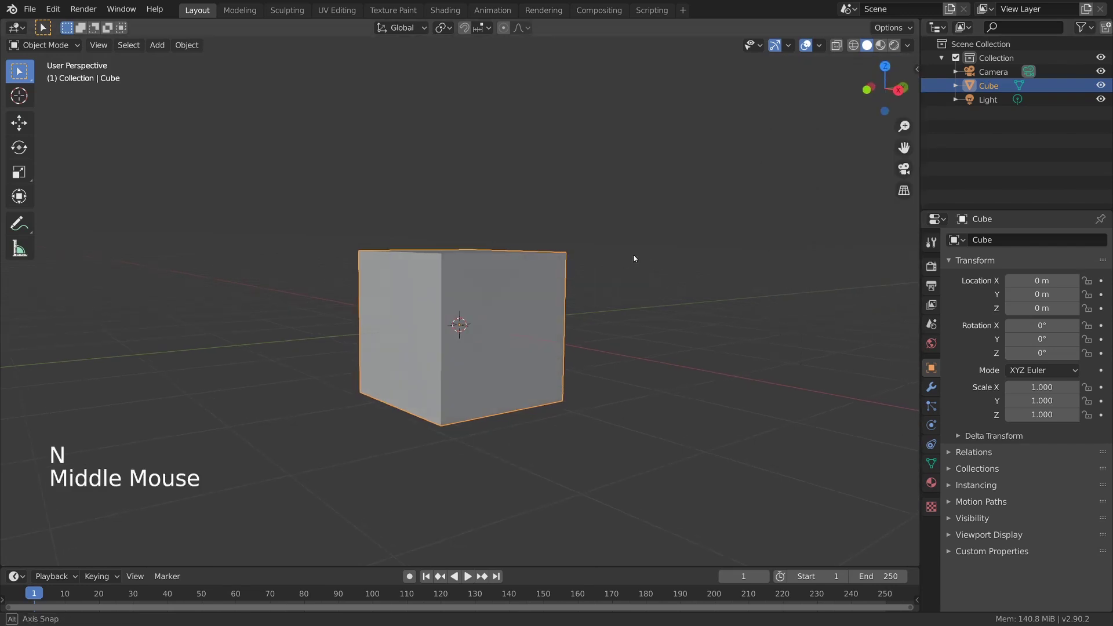
Step: Move the default cube up 1 m along the Z axis
{"action": "key", "text": "g"}
{"action": "key", "text": "z"}
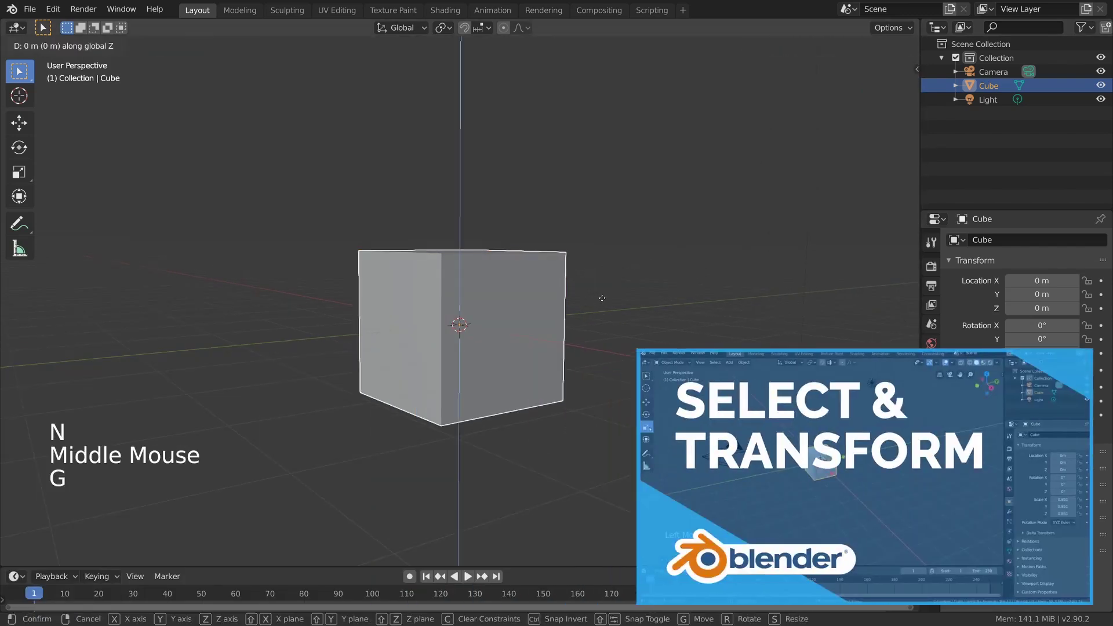
{"action": "key", "text": "1"}
{"action": "key", "text": "Return"}
Step: Add a cube at the body's front face, scale it to about 0.83 and flatten it along Y to about 0.10
{"action": "middle_click_drag", "start_coordinate": [599, 288], "coordinate": [523, 364], "text": "shift"}
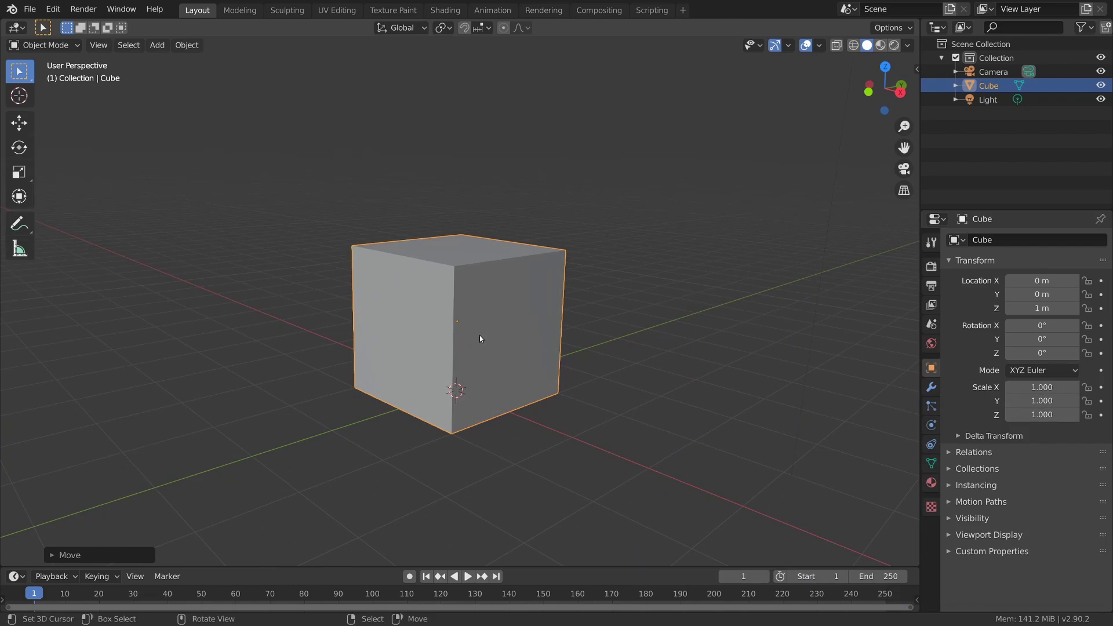
{"action": "middle_click_drag", "start_coordinate": [478, 335], "coordinate": [481, 342], "text": "ctrl"}
{"action": "key", "text": "shift+a"}
{"action": "mouse_move", "coordinate": [565, 346]}
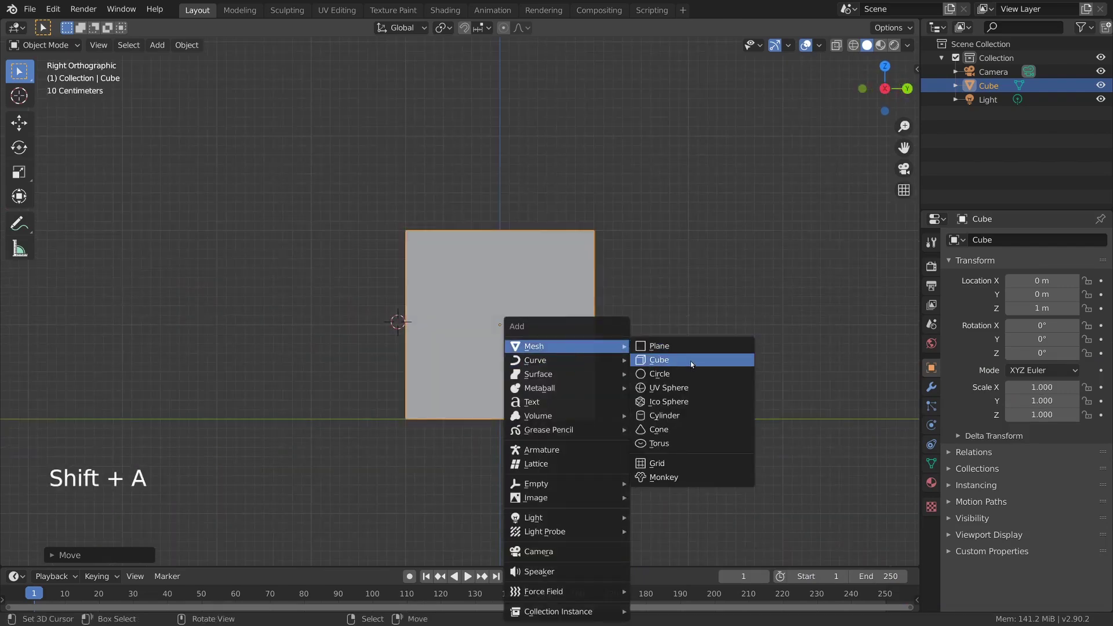
{"action": "left_click", "coordinate": [692, 359]}
{"action": "key", "text": "s"}
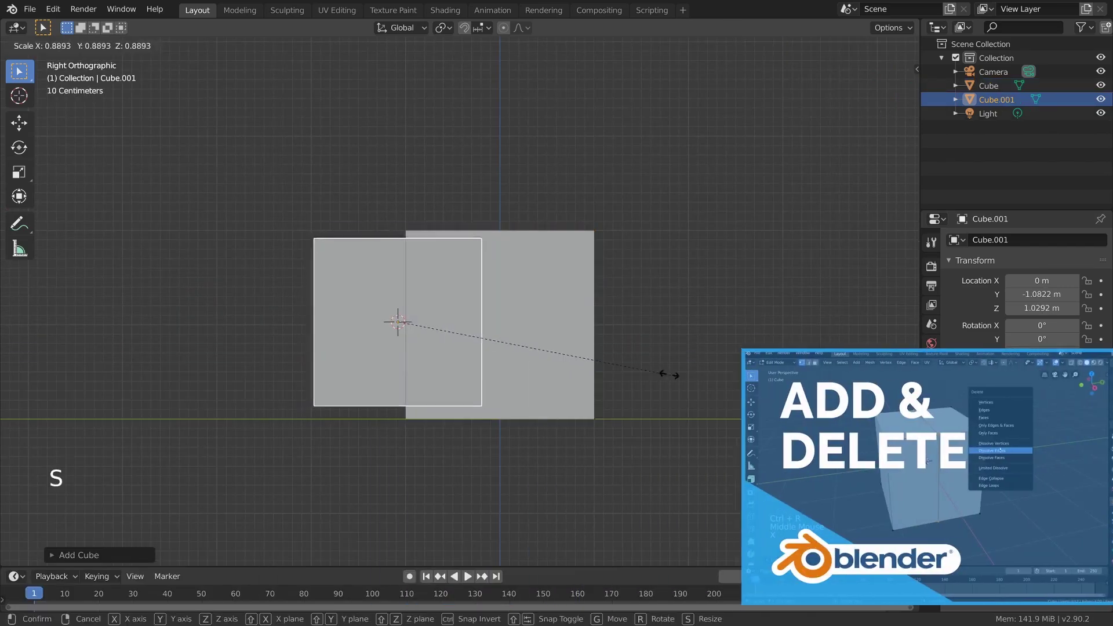
{"action": "left_click", "coordinate": [648, 367]}
{"action": "key", "text": "s"}
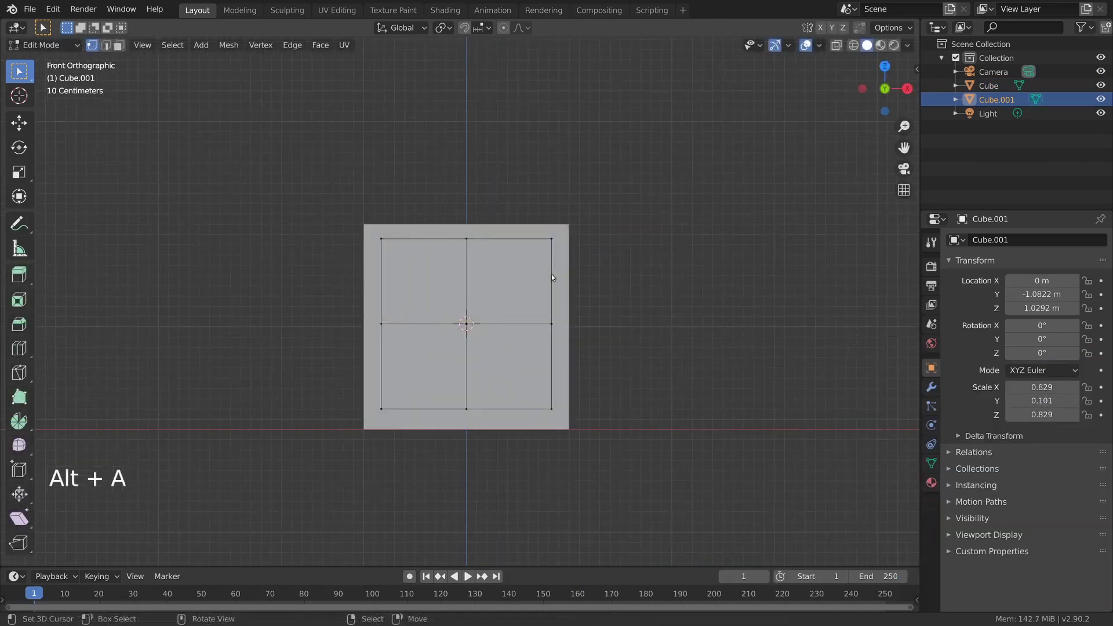
Step: Subdivide the whole flattened face block once more, giving a four-by-four grid on its front
{"action": "key", "text": "a"}
{"action": "key", "text": "w"}
{"action": "left_click", "coordinate": [551, 271]}
Step: With X mirroring, move the face block's top and outline vertices to form a heart shape with a central notch
{"action": "key", "text": "alt+a"}
{"action": "left_click", "coordinate": [509, 240]}
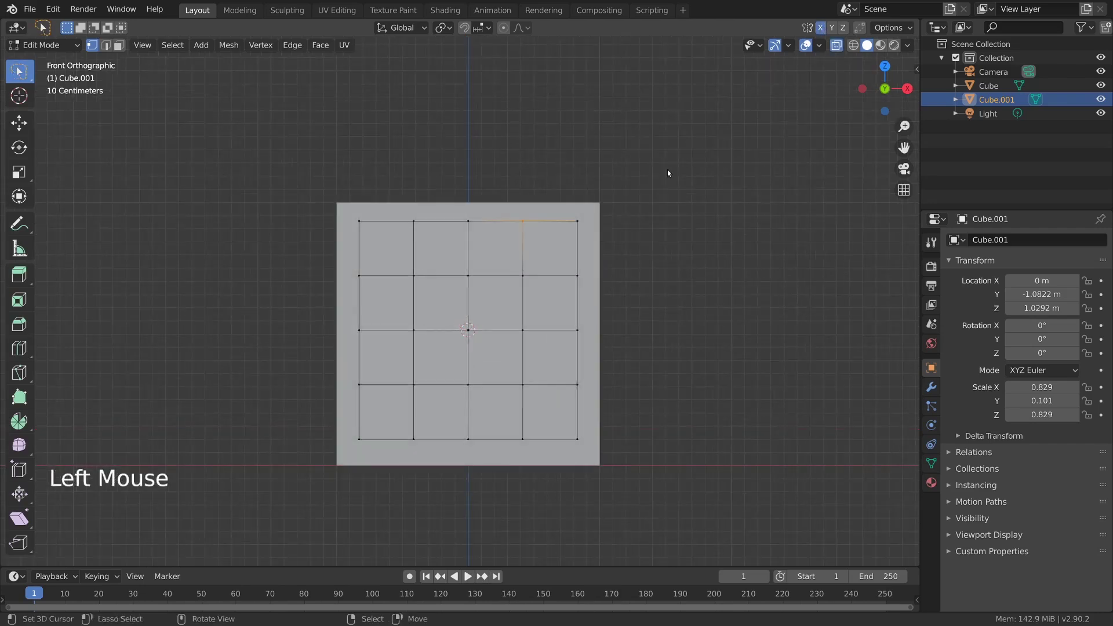
{"action": "key", "text": "g"}
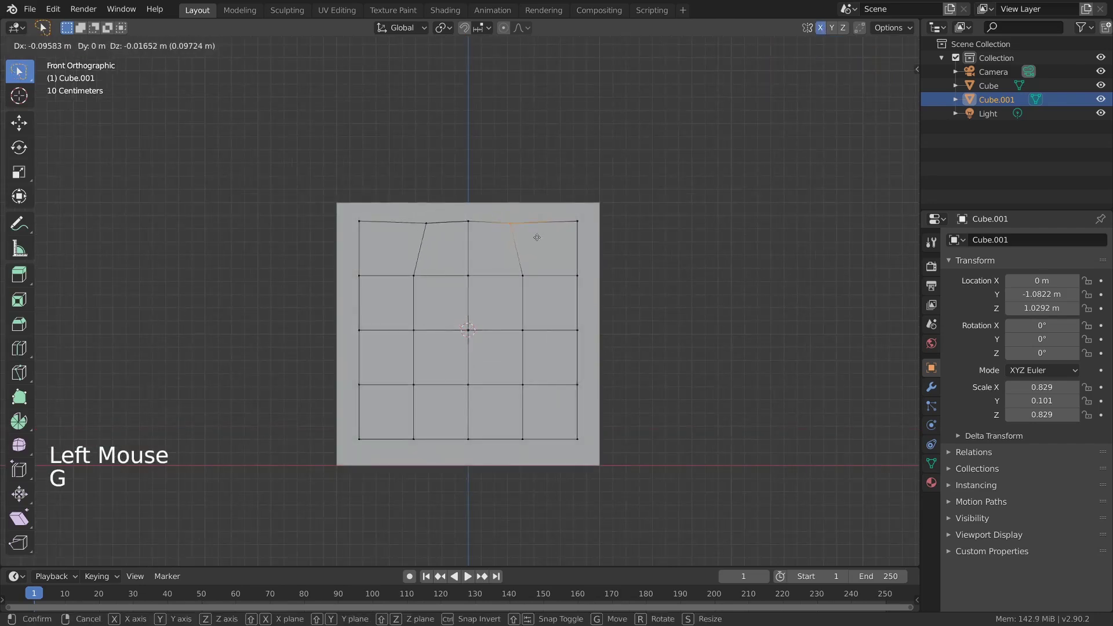
{"action": "left_click", "coordinate": [503, 240]}
{"action": "key", "text": "alt+a"}
{"action": "left_click", "coordinate": [470, 221]}
{"action": "key", "text": "g"}
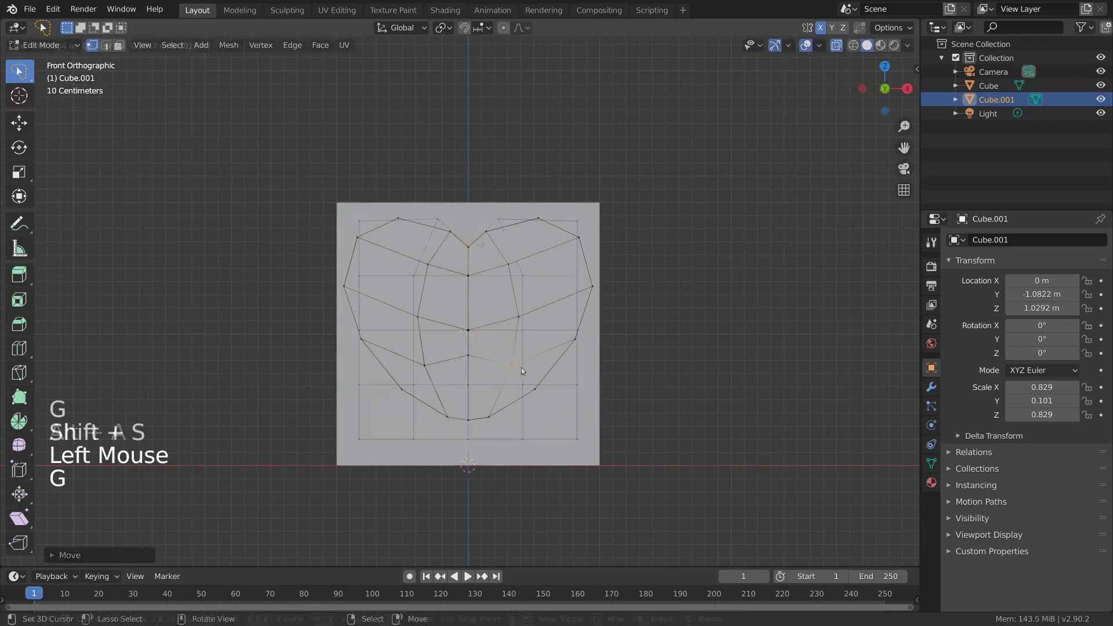
Step: Reposition the heart's lower inner vertices to even out its grid, and return to Object Mode
{"action": "left_click", "coordinate": [461, 364]}
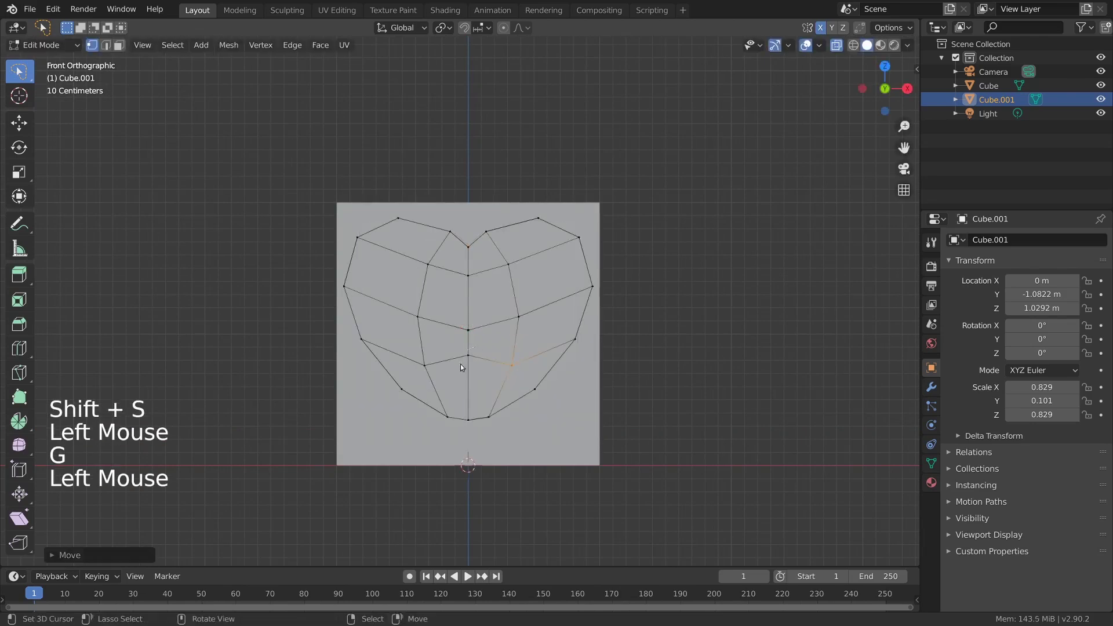
{"action": "key", "text": "g"}
{"action": "left_click", "coordinate": [518, 373]}
{"action": "key", "text": "g"}
{"action": "left_click", "coordinate": [524, 367]}
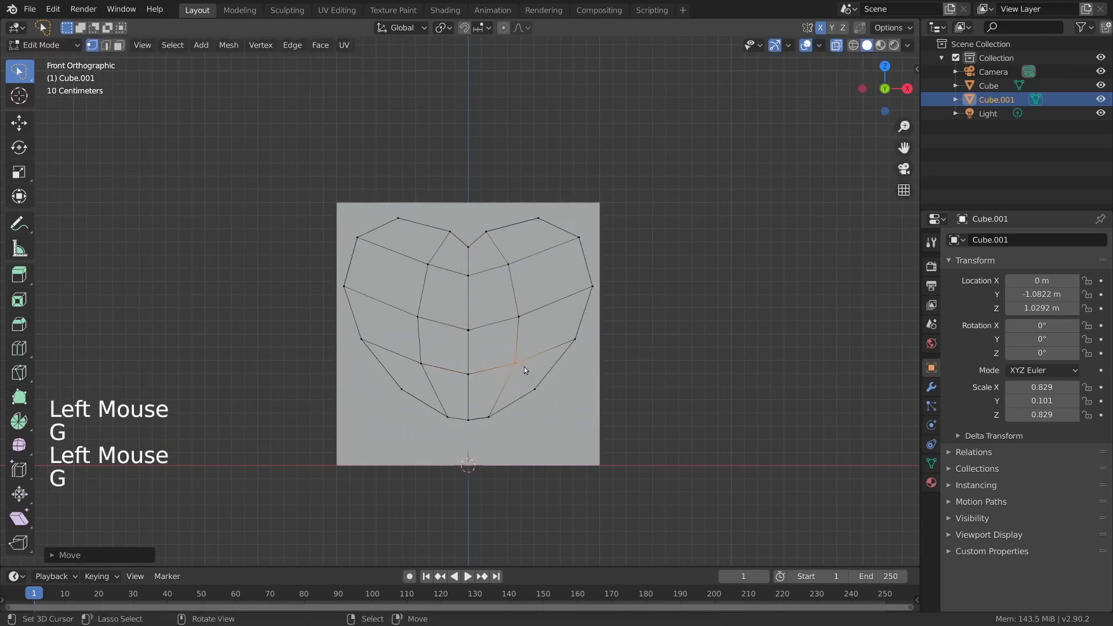
{"action": "key", "text": "Tab"}
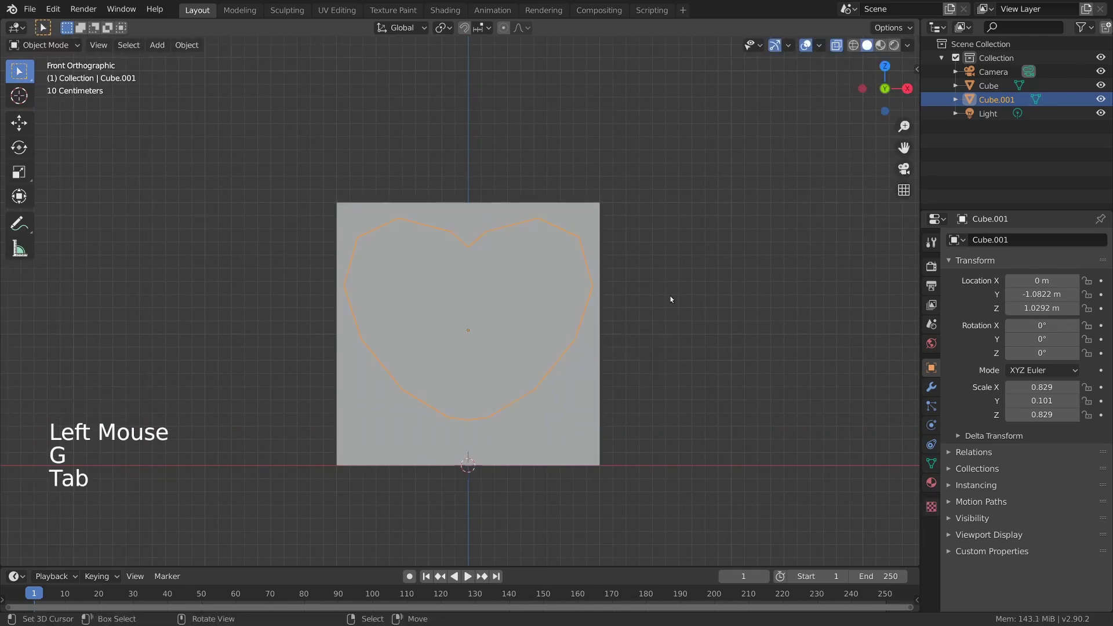
Step: Add a cube on the body's side, flatten it along X and scale it to about half size as the wing
{"action": "middle_click_drag", "start_coordinate": [670, 296], "coordinate": [575, 314]}
{"action": "key", "text": "shift+a"}
{"action": "left_click", "coordinate": [732, 387]}
{"action": "key", "text": "s"}
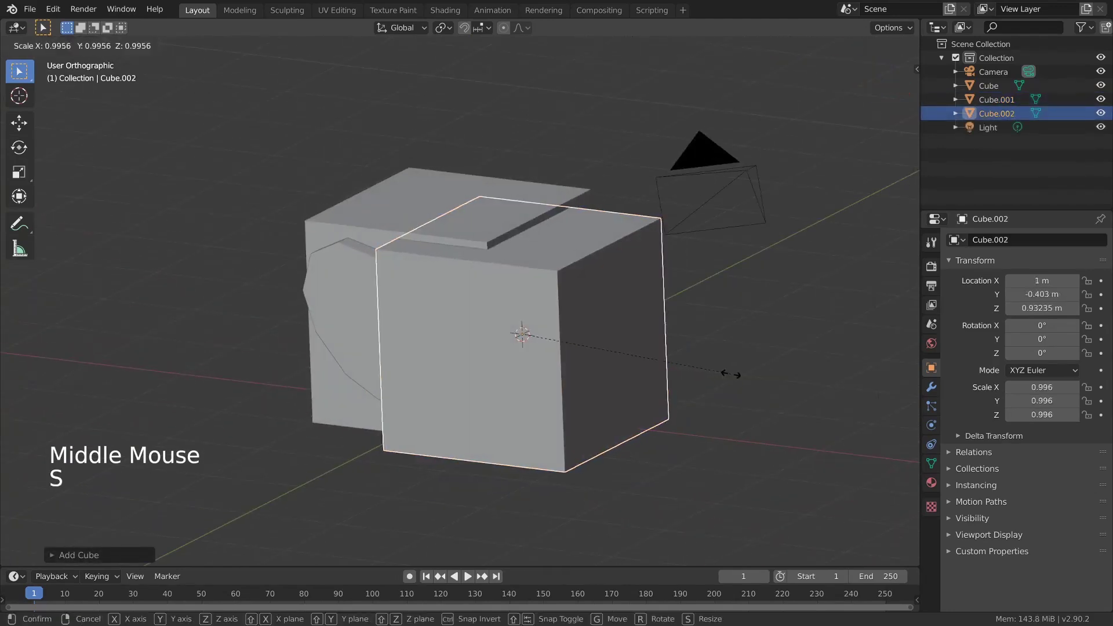
{"action": "left_click", "coordinate": [559, 342]}
{"action": "key", "text": "s"}
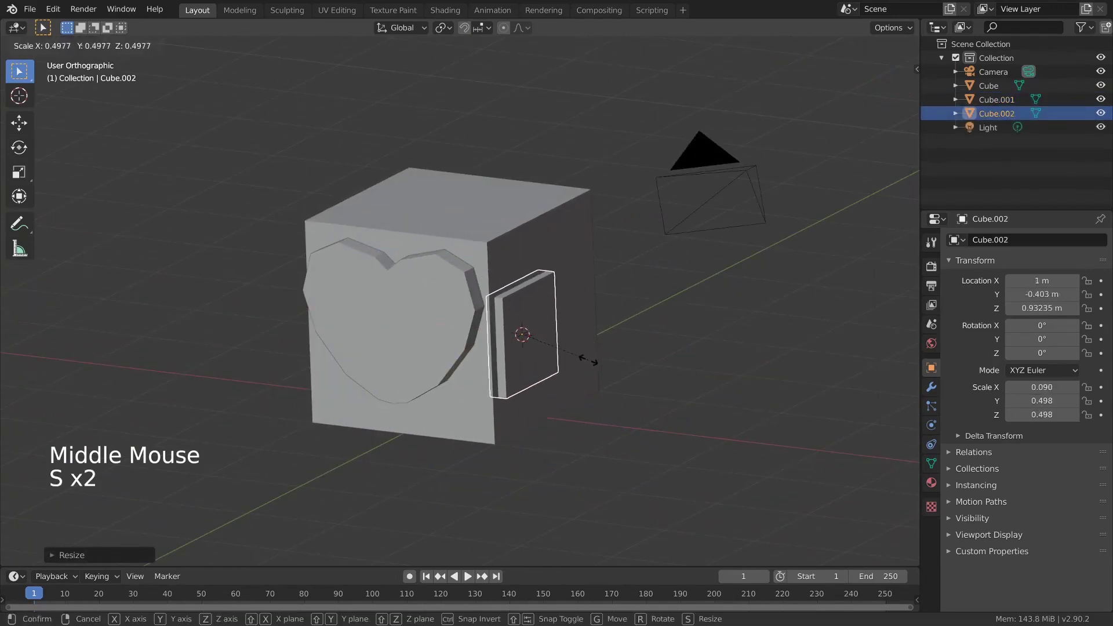
{"action": "left_click", "coordinate": [572, 359]}
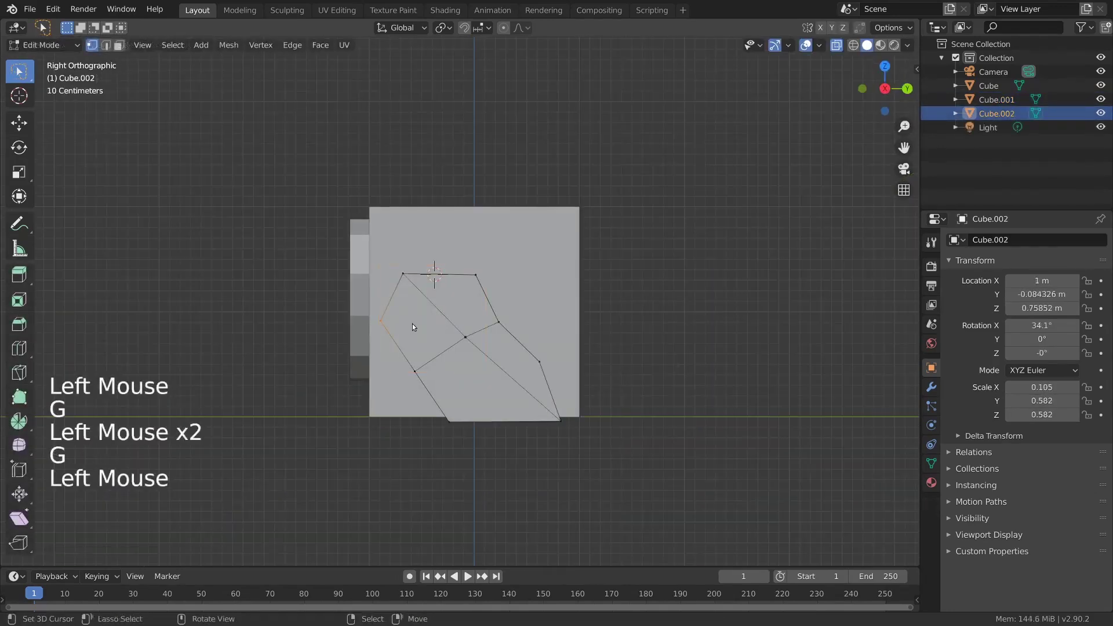
Step: Move the wing mesh's front and lower outline vertices to shape a tapered wing
{"action": "key", "text": "g"}
{"action": "left_click", "coordinate": [420, 356]}
{"action": "key", "text": "g"}
{"action": "left_click", "coordinate": [479, 427]}
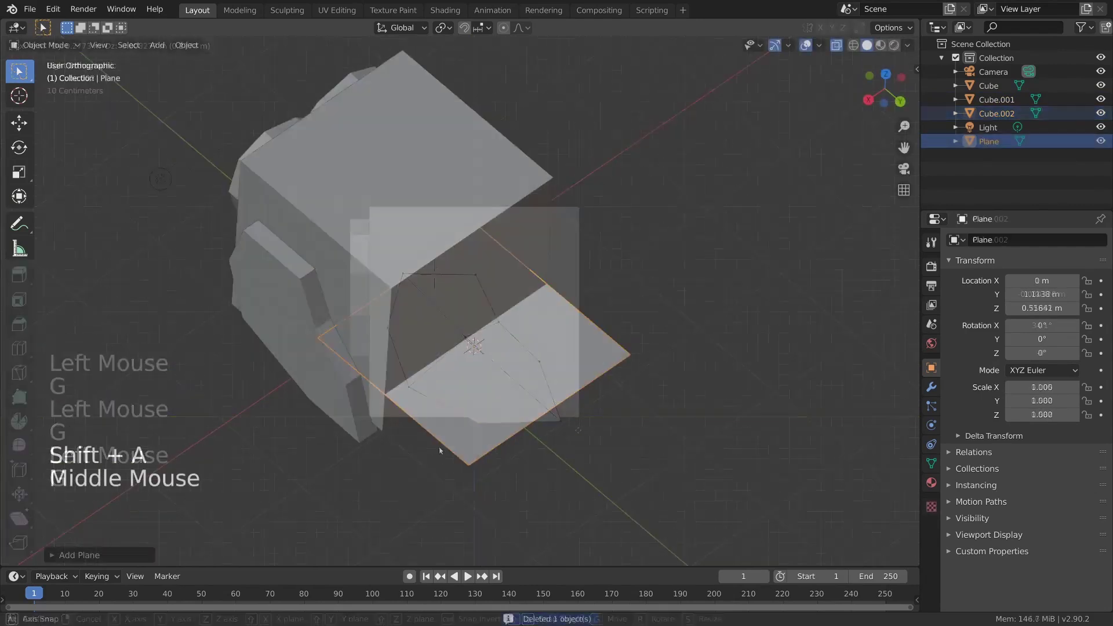
Step: Narrow the plane behind the body along X and start positioning it as the tail
{"action": "middle_click_drag", "start_coordinate": [638, 371], "coordinate": [668, 388]}
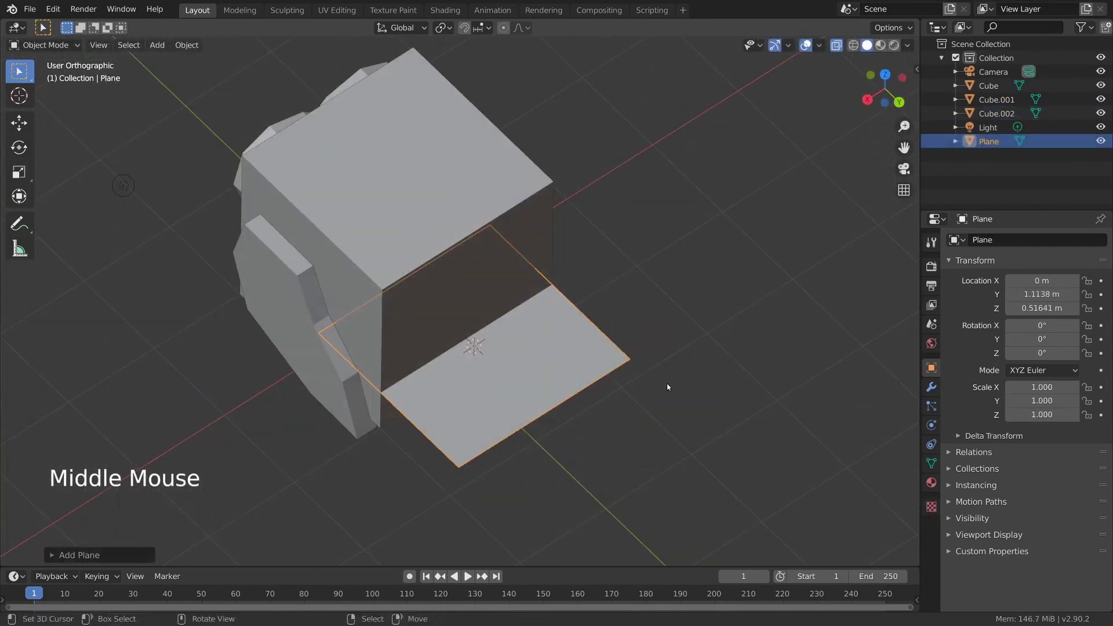
{"action": "key", "text": "s"}
{"action": "key", "text": "x"}
{"action": "left_click", "coordinate": [521, 366]}
{"action": "key", "text": "g"}
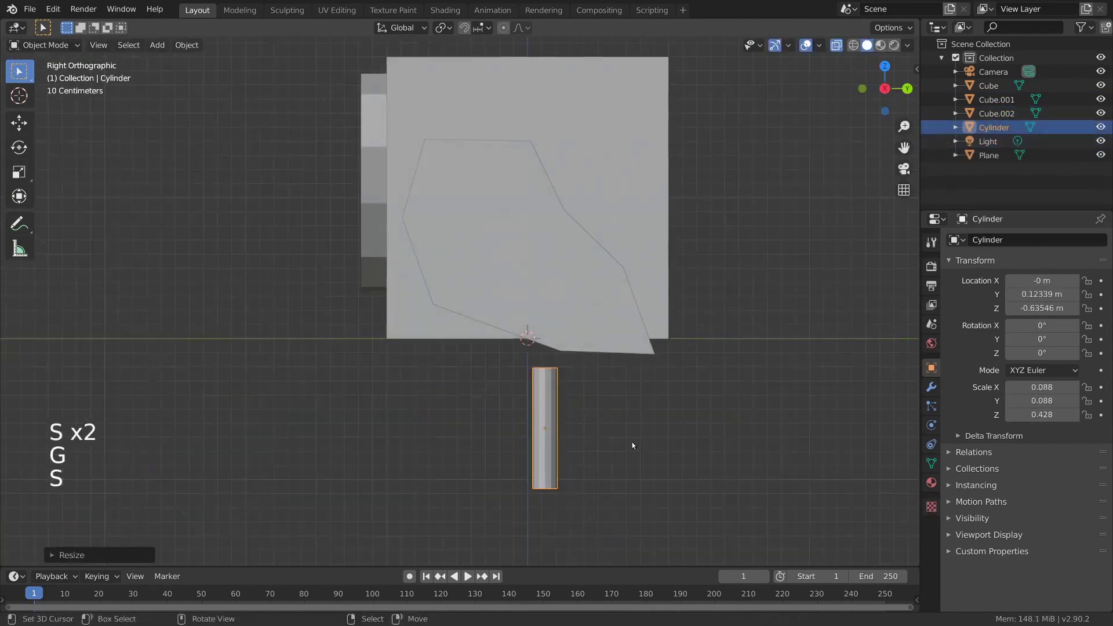
Step: Rotate the thin cylinder about 46° around X and move it up against the body's underside as the upper leg
{"action": "key", "text": "r"}
{"action": "left_click", "coordinate": [645, 386]}
{"action": "key", "text": "g"}
{"action": "left_click", "coordinate": [673, 314]}
{"action": "key", "text": "g"}
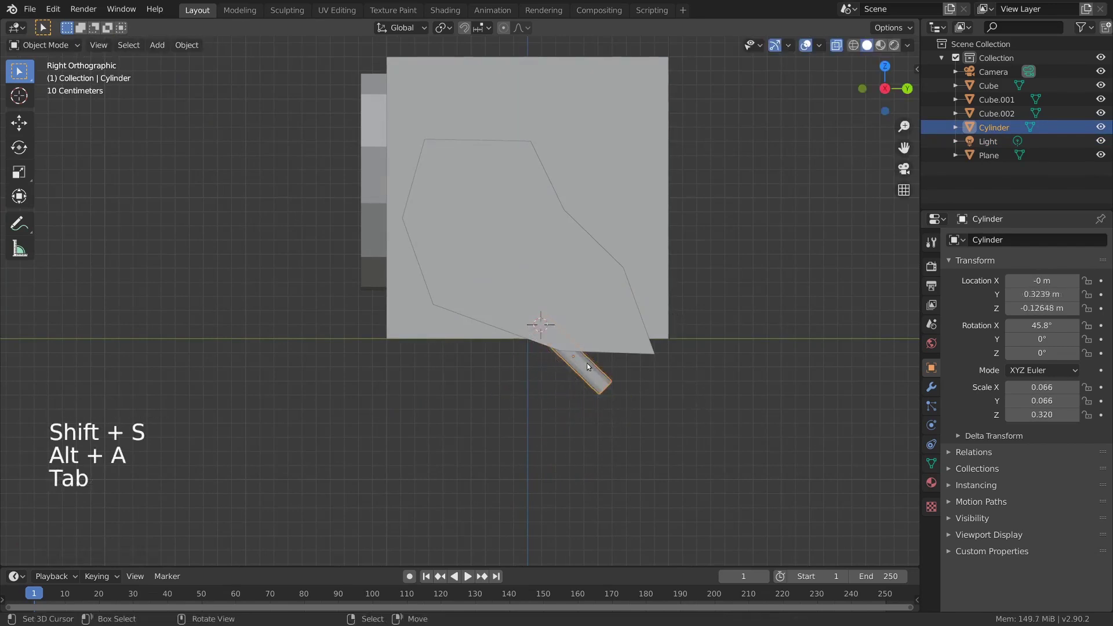
Step: Set the leg cylinder's origin to the 3D cursor
{"action": "key", "text": "w"}
{"action": "mouse_move", "coordinate": [609, 427]}
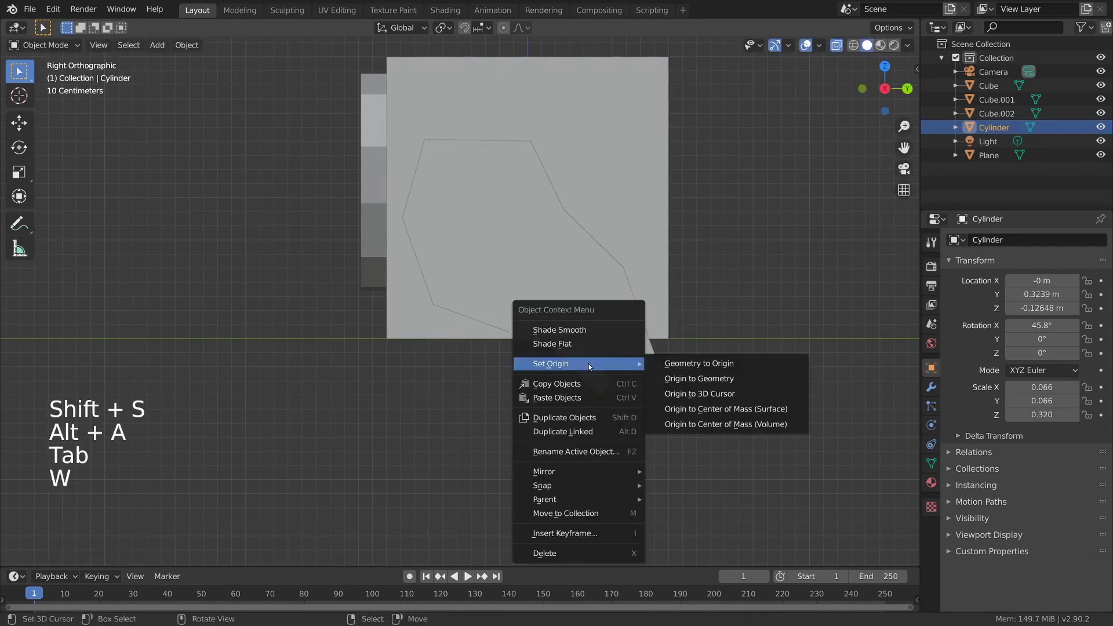
{"action": "left_click", "coordinate": [713, 394]}
Step: Duplicate the upper leg cylinder, rotate the copy to about -63° around X and join it to the knee as the lower leg
{"action": "key", "text": "shift+d"}
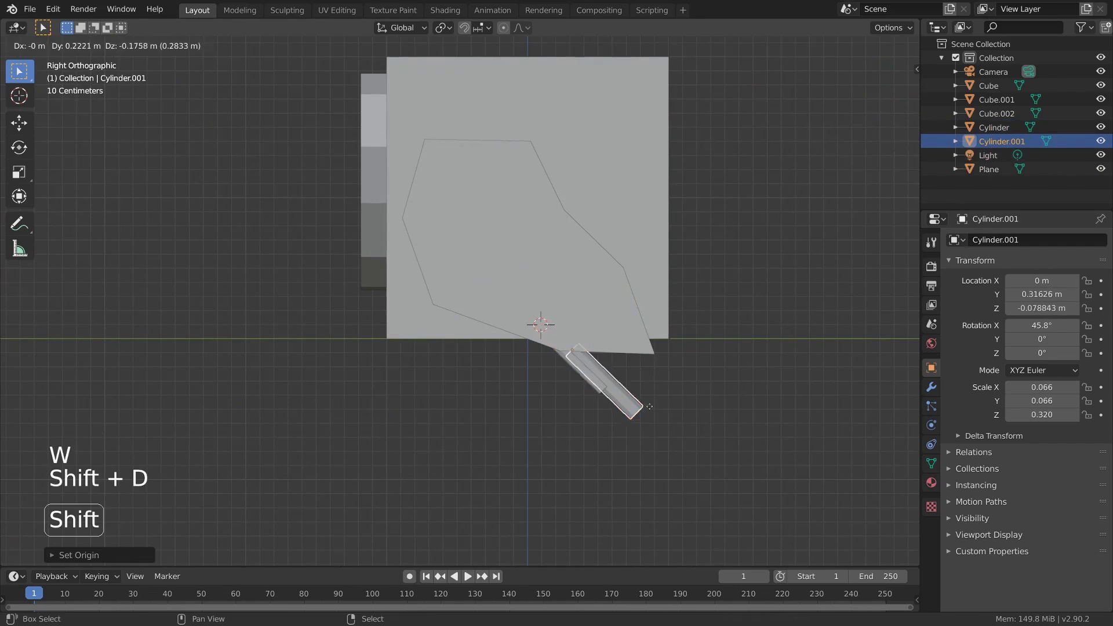
{"action": "left_click", "coordinate": [703, 425]}
{"action": "key", "text": "r"}
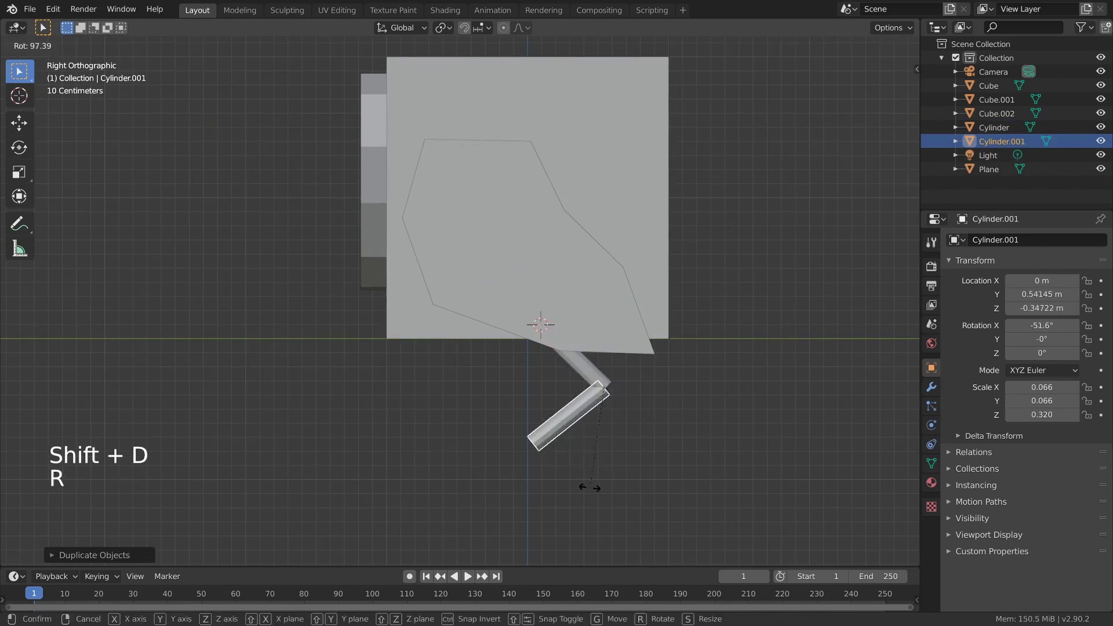
{"action": "left_click", "coordinate": [583, 472]}
{"action": "key", "text": "g"}
{"action": "left_click", "coordinate": [582, 464]}
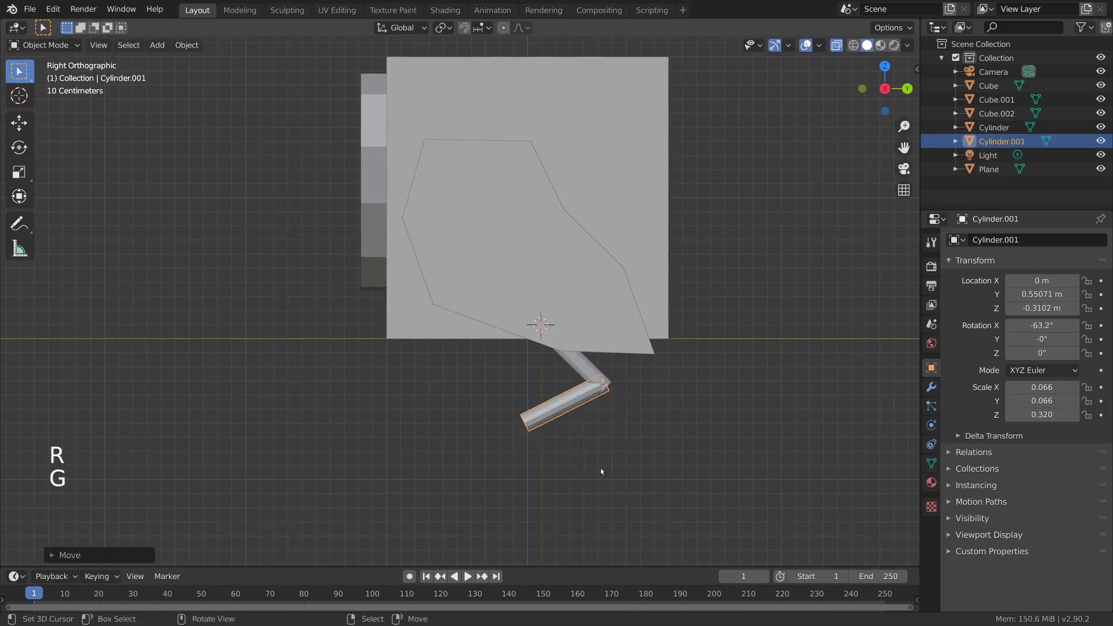
Step: Snap the 3D cursor to the vertices at the free lower end of the lower leg cylinder
{"action": "middle_click_drag", "start_coordinate": [597, 467], "coordinate": [565, 443], "text": "shift"}
{"action": "key", "text": "Tab"}
{"action": "key", "text": "alt+a"}
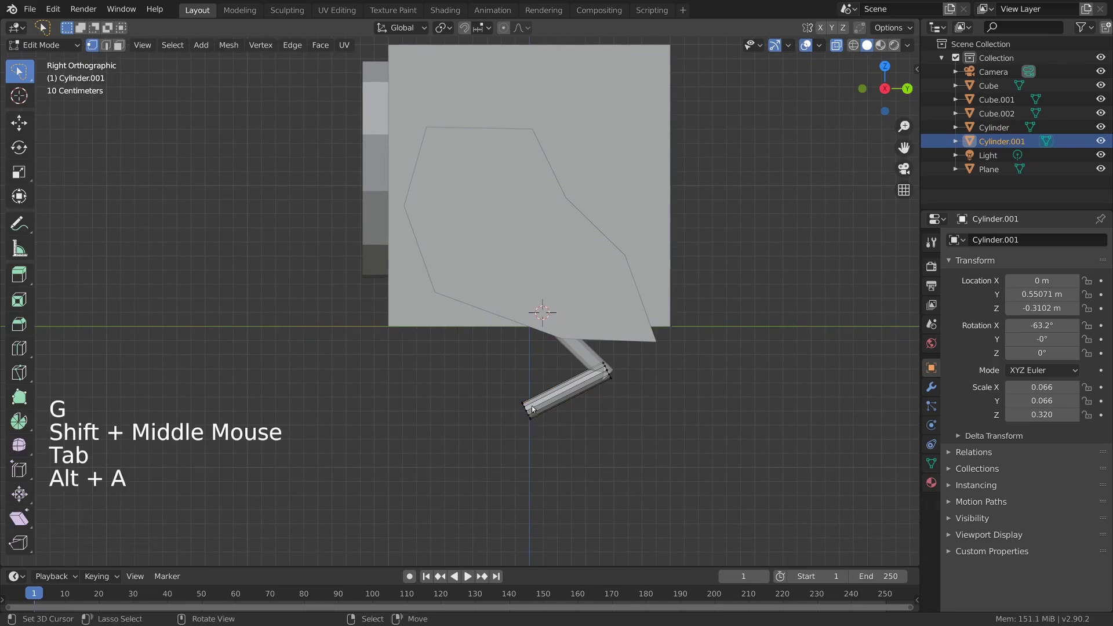
{"action": "left_click", "coordinate": [530, 406], "text": "ctrl"}
{"action": "left_click", "coordinate": [536, 426]}
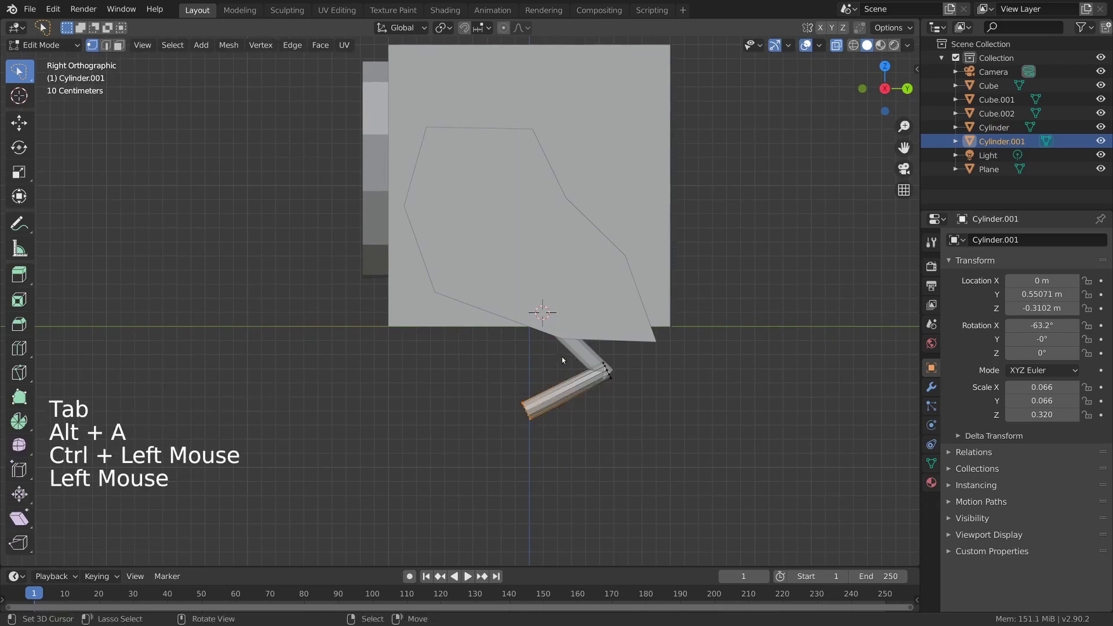
{"action": "key", "text": "shift+s"}
{"action": "key", "text": "alt+a"}
Step: Add a cube at the 3D cursor and scale it to about 0.155, flattened to 0.073 in Z, as the foot
{"action": "key", "text": "shift+a"}
{"action": "key", "text": "Tab"}
{"action": "key", "text": "shift+a"}
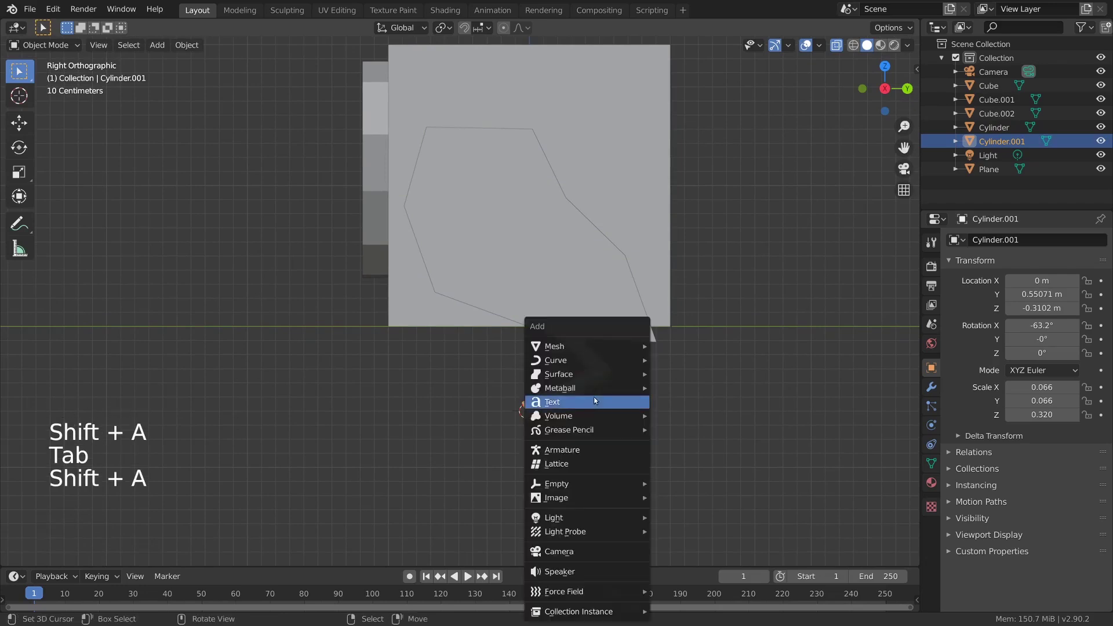
{"action": "mouse_move", "coordinate": [615, 346]}
{"action": "left_click", "coordinate": [704, 362]}
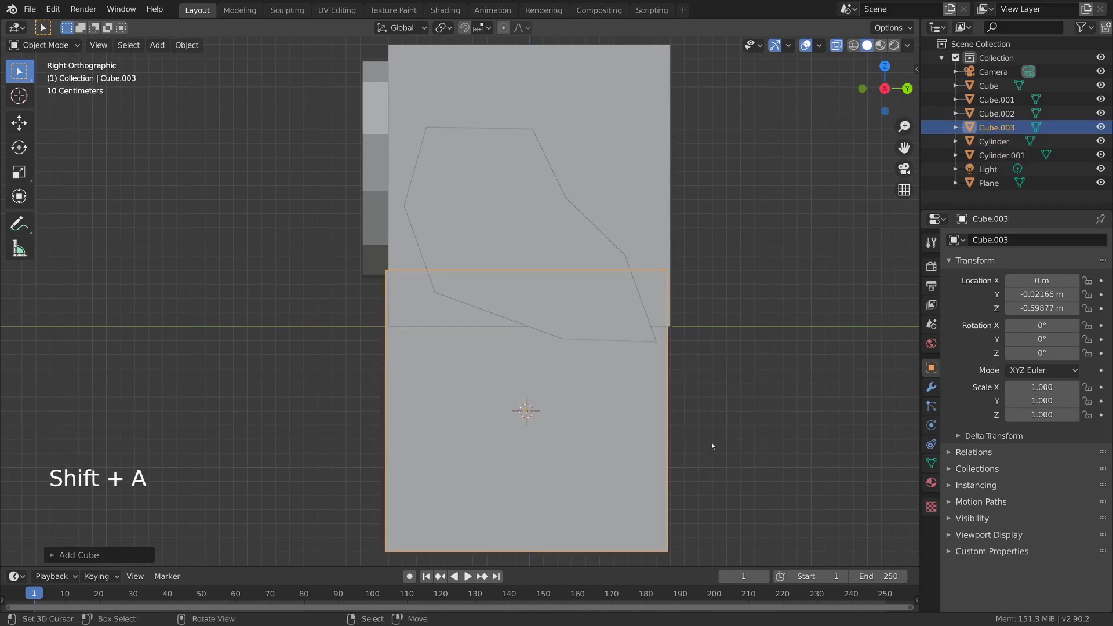
{"action": "key", "text": "s"}
{"action": "left_click", "coordinate": [559, 415]}
{"action": "key", "text": "s"}
{"action": "key", "text": "z"}
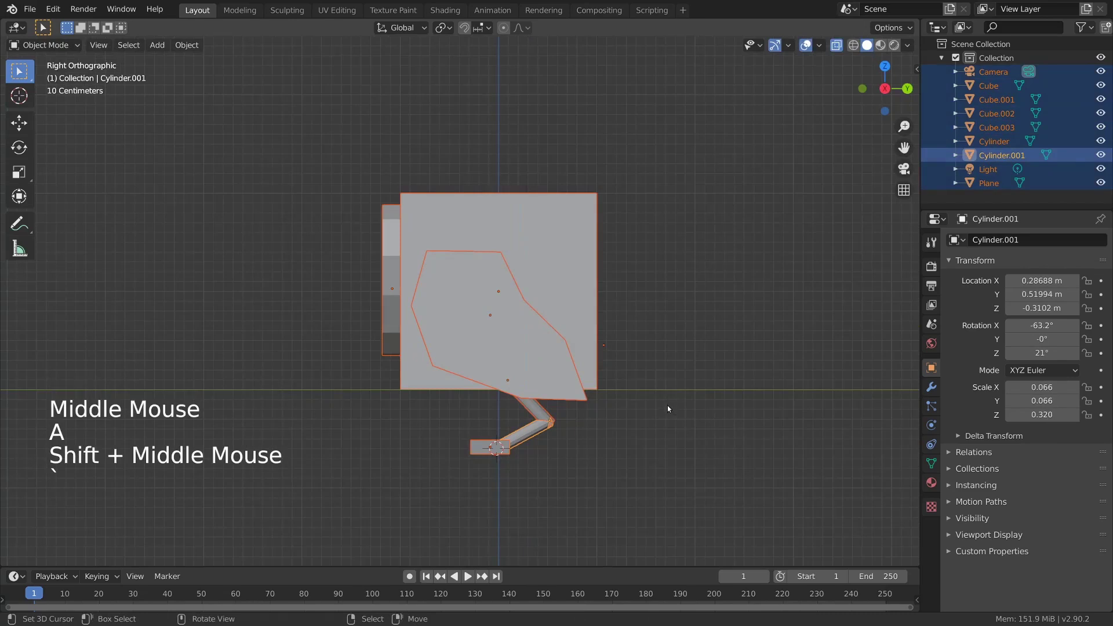
Step: Raise all objects along global Z from the side view until the foot rests on the ground line
{"action": "key", "text": "grave"}
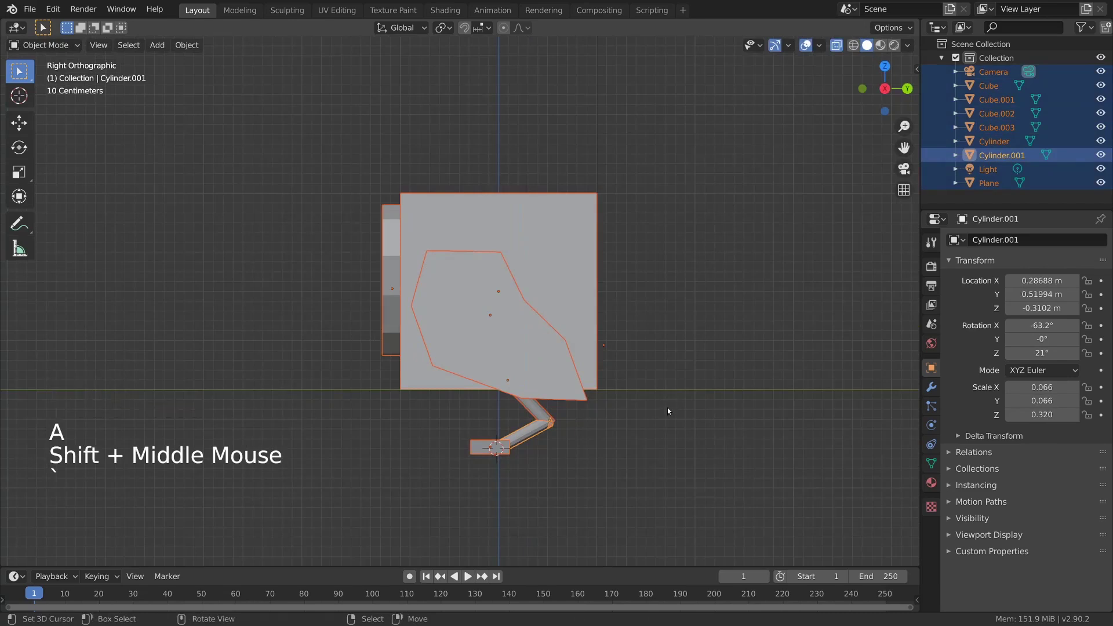
{"action": "key", "text": "g"}
{"action": "key", "text": "z"}
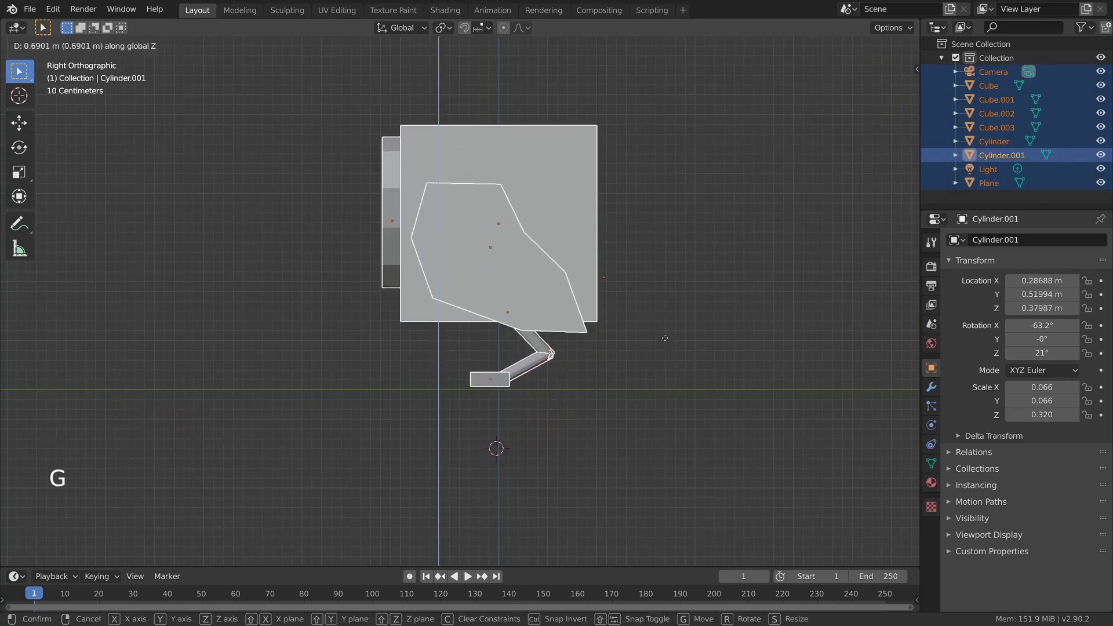
{"action": "left_click", "coordinate": [664, 371], "text": "shift"}
{"action": "middle_click_drag", "start_coordinate": [663, 371], "coordinate": [642, 401], "text": "ctrl"}
{"action": "key", "text": "alt+a"}
Step: Move the upper leg, lower leg and foot together to reposition the leg beneath the body
{"action": "right_click", "coordinate": [510, 400]}
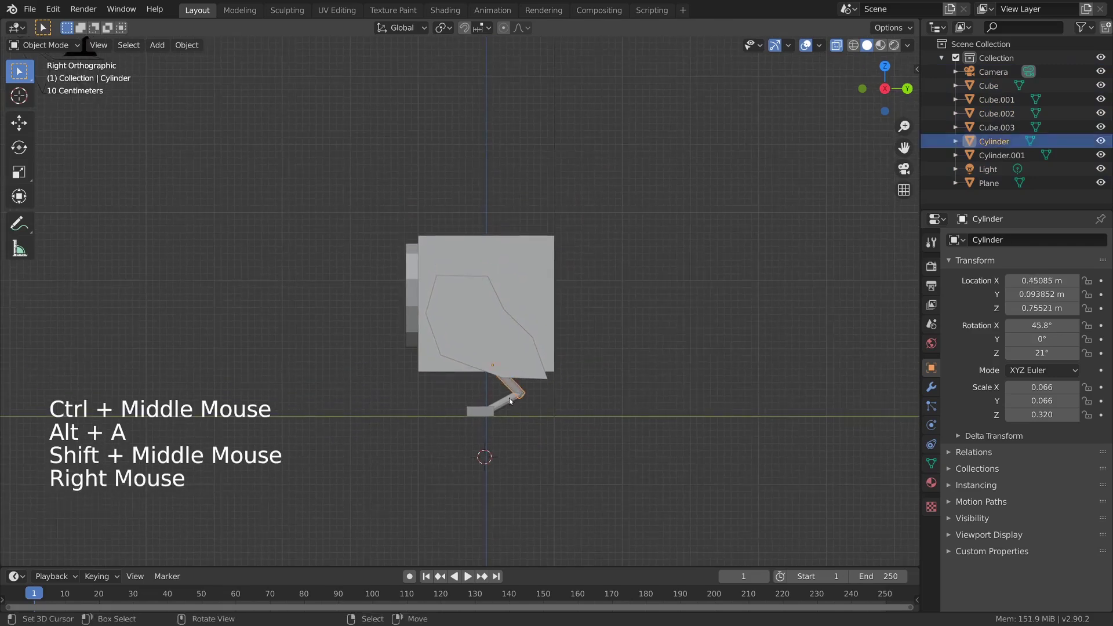
{"action": "right_click", "coordinate": [504, 394], "text": "shift"}
{"action": "right_click", "coordinate": [482, 410], "text": "shift"}
{"action": "key", "text": "g"}
{"action": "left_click", "coordinate": [591, 385]}
{"action": "key", "text": "alt+a"}
{"action": "middle_click_drag", "start_coordinate": [591, 385], "coordinate": [498, 452]}
{"action": "key", "text": "KP_5"}
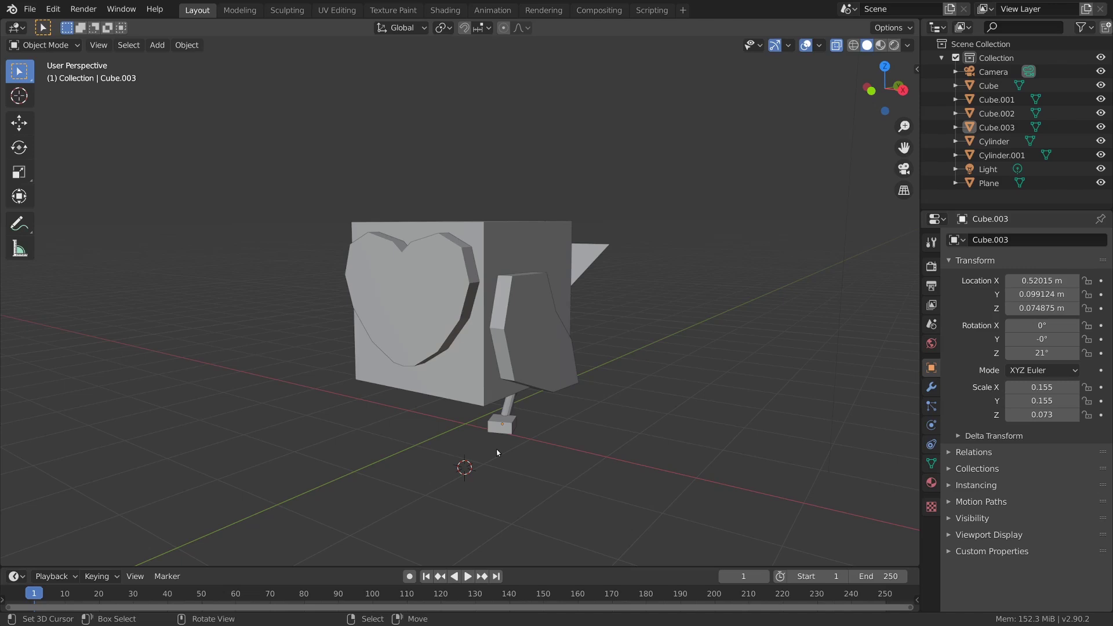
Step: Delete the vertices on the -X half of the heart-shaped face, keeping the center line and the other half
{"action": "middle_click_drag", "start_coordinate": [497, 453], "coordinate": [595, 331]}
{"action": "right_click", "coordinate": [488, 305]}
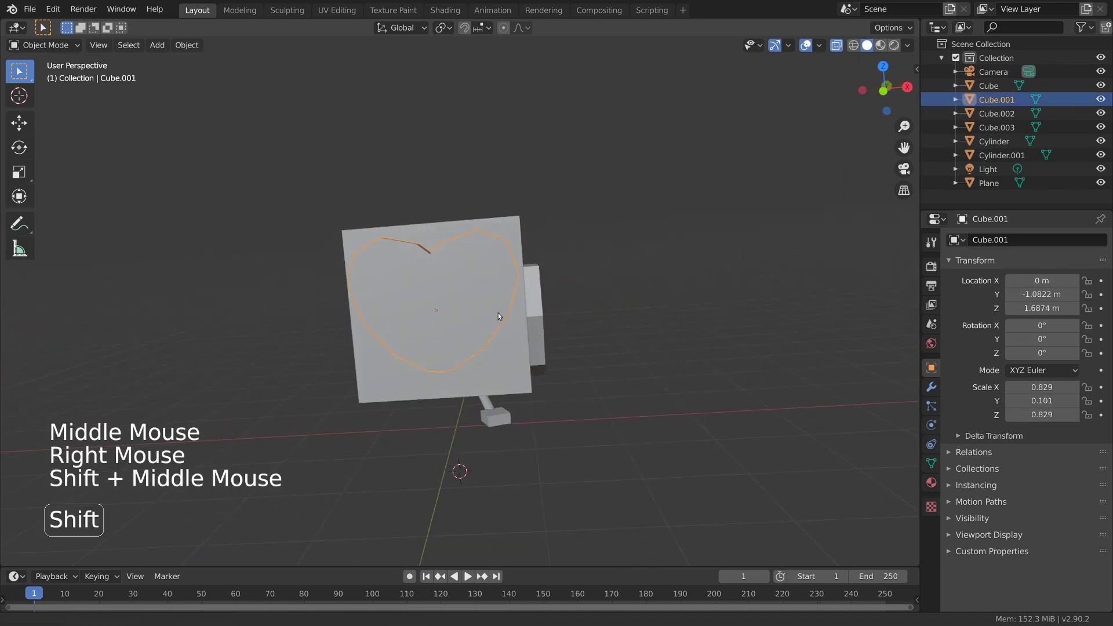
{"action": "middle_click_drag", "start_coordinate": [489, 305], "coordinate": [505, 331], "text": "shift"}
{"action": "middle_click_drag", "start_coordinate": [504, 330], "coordinate": [517, 354], "text": "ctrl"}
{"action": "key", "text": "Tab"}
{"action": "key", "text": "grave"}
{"action": "key", "text": "alt+a"}
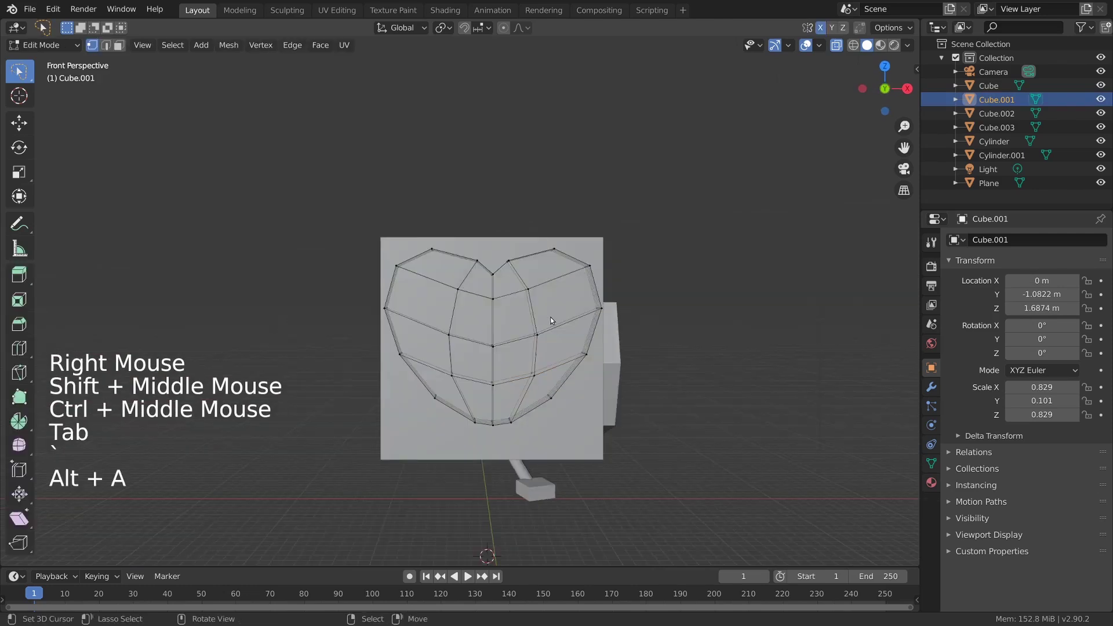
{"action": "middle_click_drag", "start_coordinate": [512, 388], "coordinate": [355, 408], "text": "shift"}
{"action": "mouse_move", "coordinate": [378, 193]}
{"action": "left_mouse_down"}
{"action": "mouse_move", "coordinate": [410, 463]}
{"action": "mouse_move", "coordinate": [463, 435]}
{"action": "mouse_move", "coordinate": [468, 248]}
{"action": "left_mouse_up"}
{"action": "key", "text": "x"}
{"action": "left_click", "coordinate": [551, 297]}
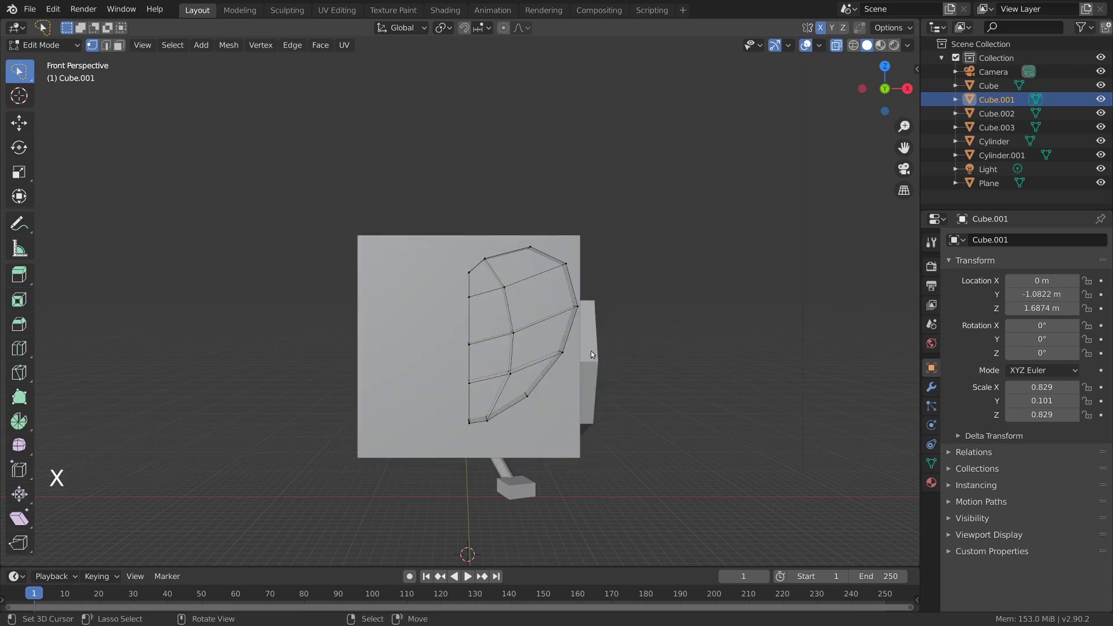
{"action": "key", "text": "Tab"}
{"action": "middle_click_drag", "start_coordinate": [534, 360], "coordinate": [572, 427]}
Step: Enable World-type cavity in the viewport shading, with ridge at 0 and valley at about 1.156
{"action": "left_click", "coordinate": [908, 45]}
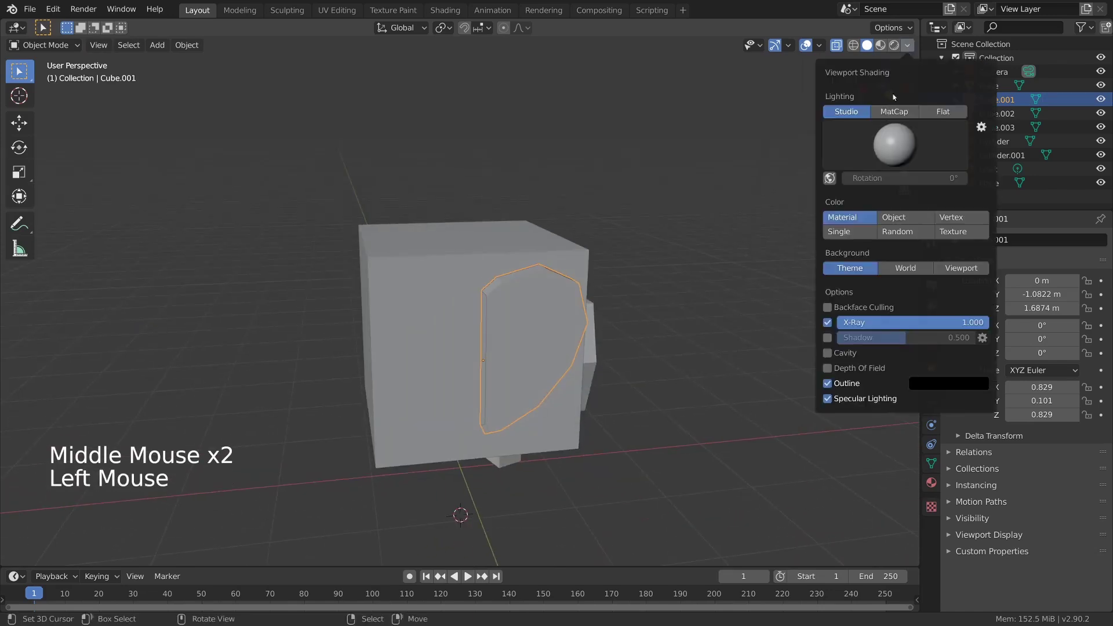
{"action": "left_click", "coordinate": [976, 354]}
{"action": "left_click", "coordinate": [957, 353]}
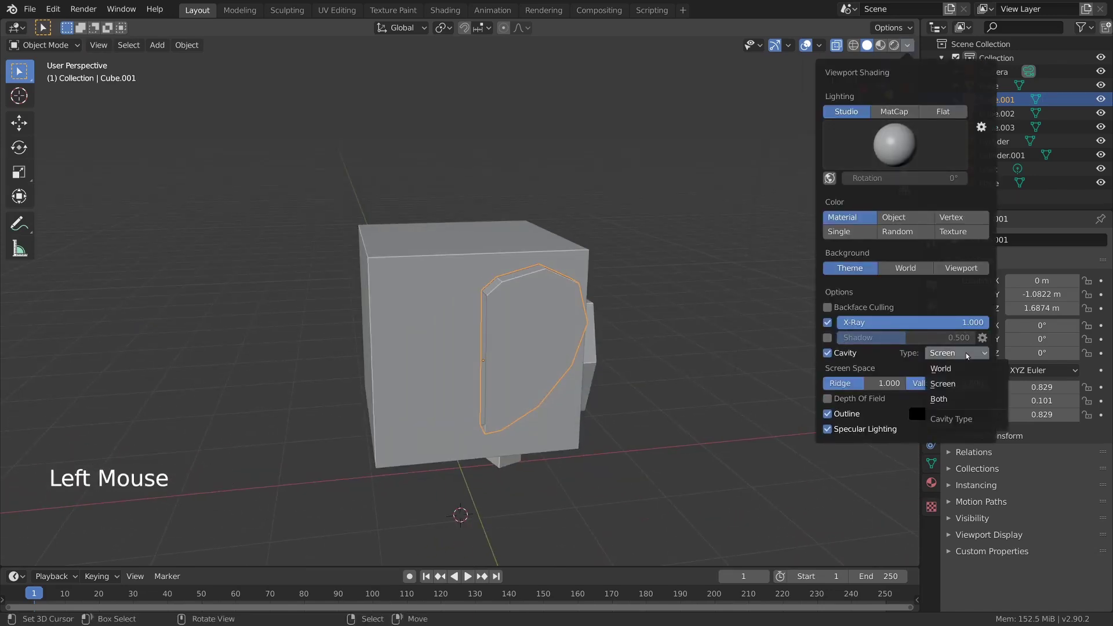
{"action": "left_click", "coordinate": [961, 367]}
{"action": "mouse_move", "coordinate": [919, 385]}
{"action": "left_mouse_down"}
{"action": "mouse_move", "coordinate": [929, 383]}
{"action": "mouse_move", "coordinate": [841, 386]}
{"action": "left_mouse_up"}
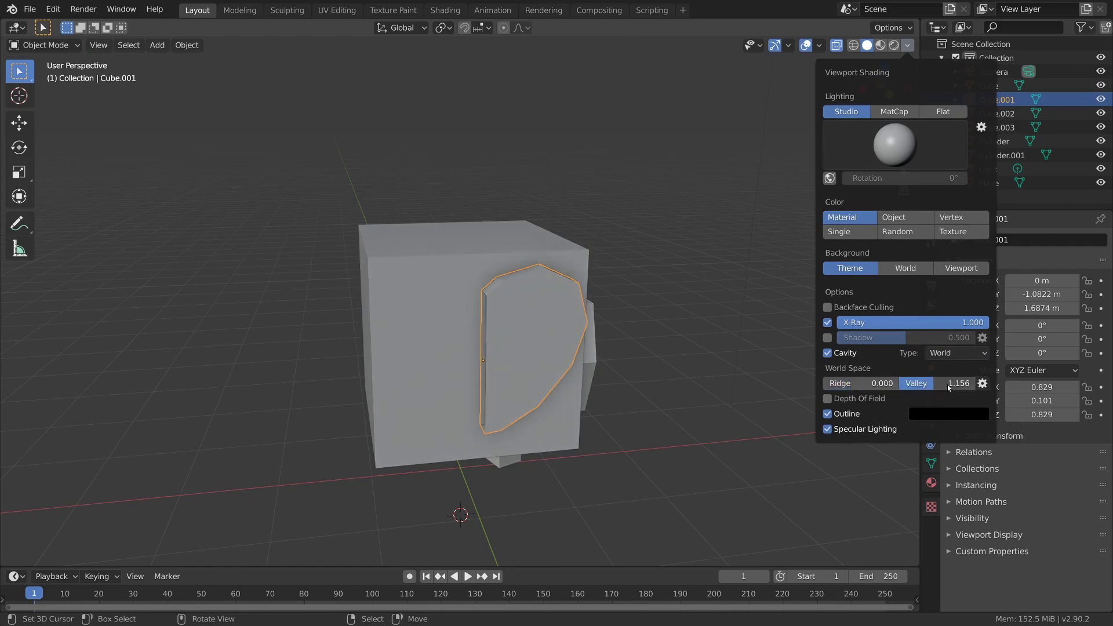
Step: Add a Mirror modifier on the X axis to the half heart face
{"action": "key", "text": "alt+a"}
{"action": "mouse_move", "coordinate": [705, 368]}
{"action": "middle_mouse_down"}
{"action": "mouse_move", "coordinate": [594, 337]}
{"action": "mouse_move", "coordinate": [714, 329]}
{"action": "mouse_move", "coordinate": [557, 357]}
{"action": "middle_mouse_up"}
{"action": "right_click", "coordinate": [548, 357]}
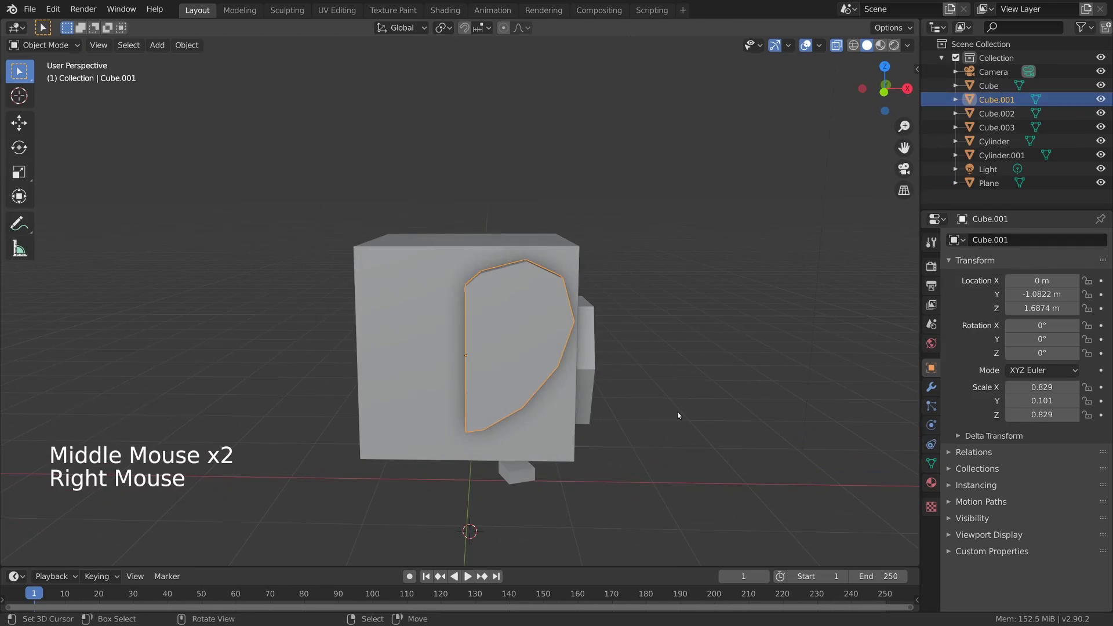
{"action": "left_click", "coordinate": [932, 387]}
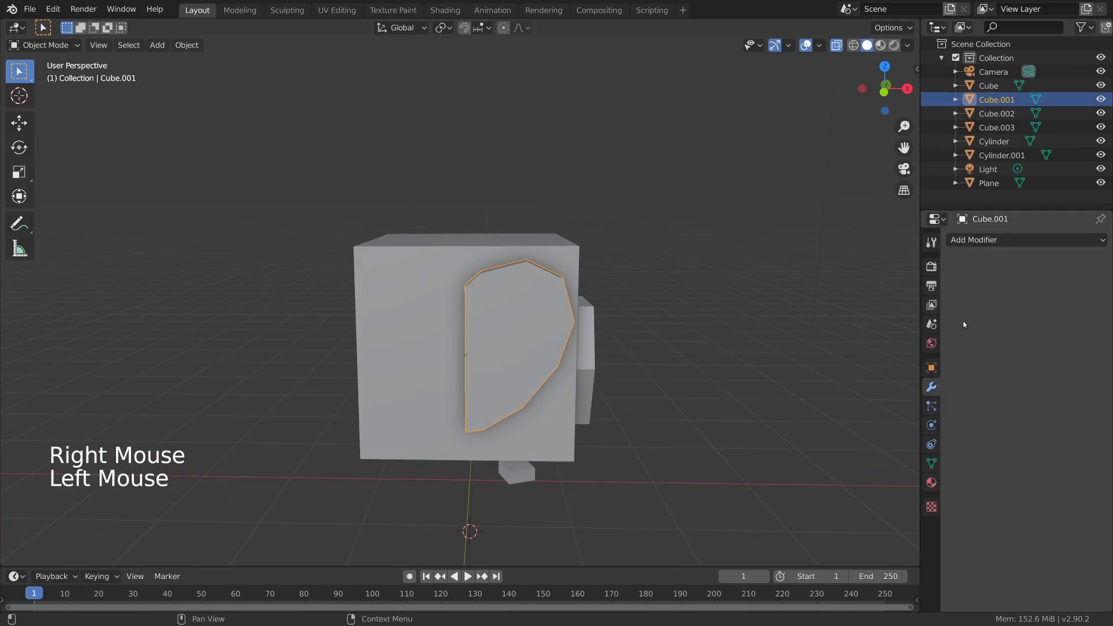
{"action": "left_click", "coordinate": [987, 240]}
{"action": "left_click", "coordinate": [828, 378]}
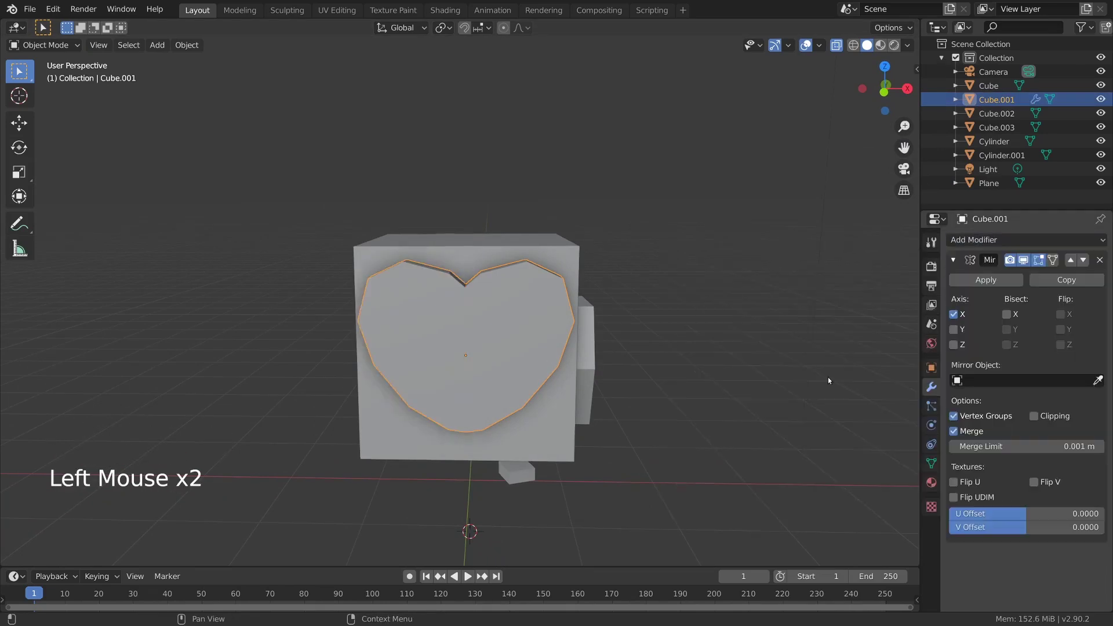
Step: Open the heart mesh for editing and toggle the Mirror modifier's viewport display off and back on
{"action": "middle_click_drag", "start_coordinate": [826, 378], "coordinate": [754, 400], "text": "ctrl"}
{"action": "middle_click_drag", "start_coordinate": [754, 400], "coordinate": [674, 410]}
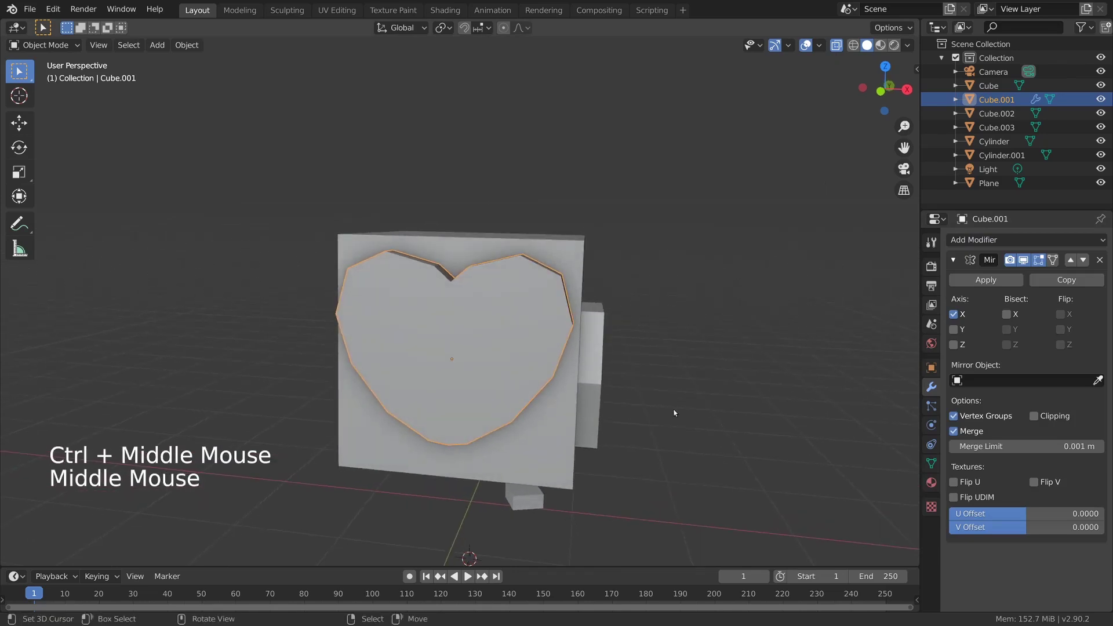
{"action": "key", "text": "Tab"}
{"action": "middle_click_drag", "start_coordinate": [559, 353], "coordinate": [561, 345]}
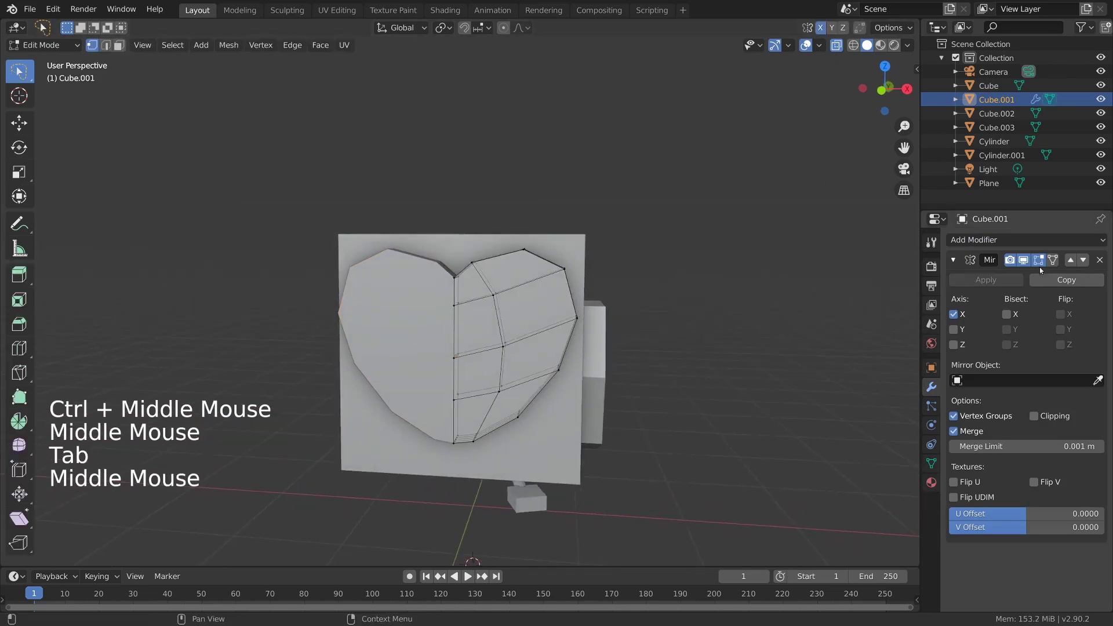
{"action": "left_click", "coordinate": [1024, 261]}
{"action": "left_click", "coordinate": [1024, 261]}
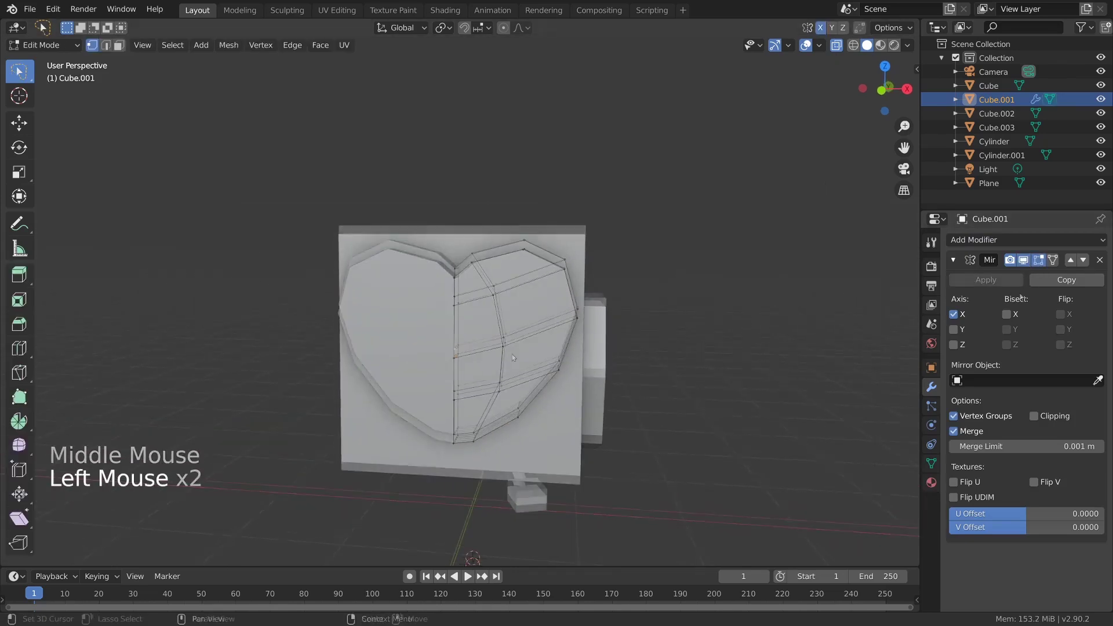
Step: Try moving the heart's center vertex away from the mirror line without clipping
{"action": "left_click", "coordinate": [454, 356]}
{"action": "key", "text": "g"}
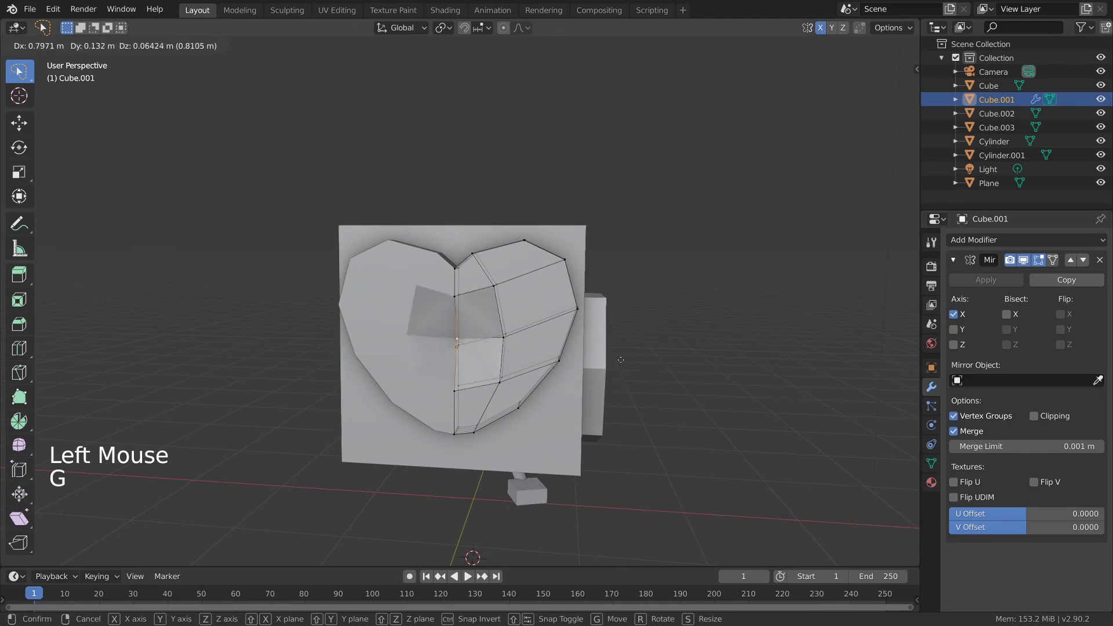
{"action": "right_click", "coordinate": [618, 352]}
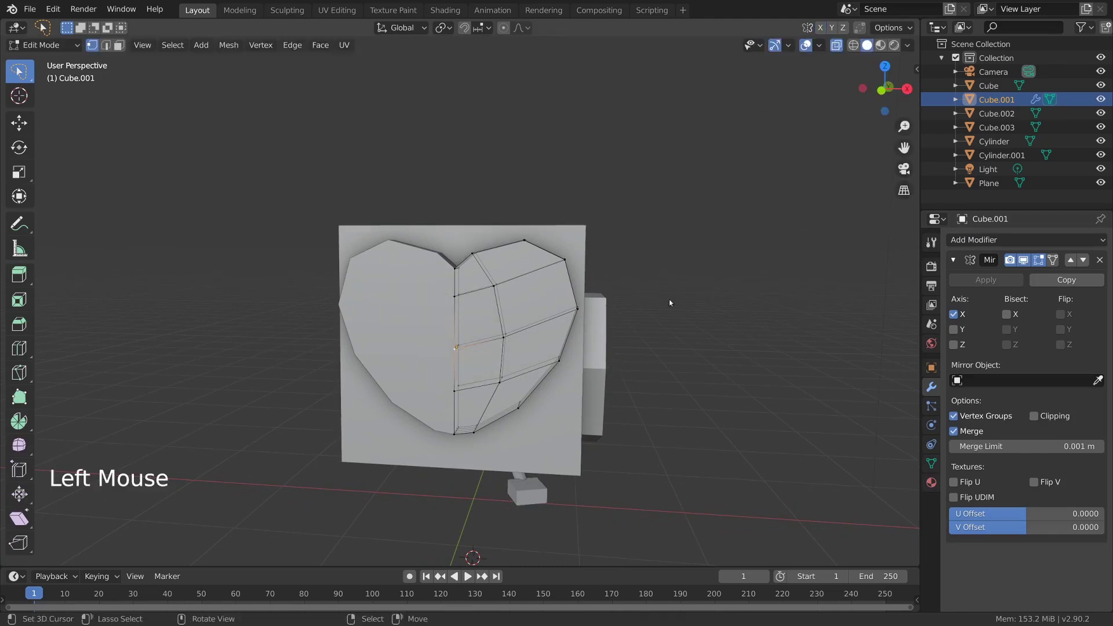
{"action": "key", "text": "g"}
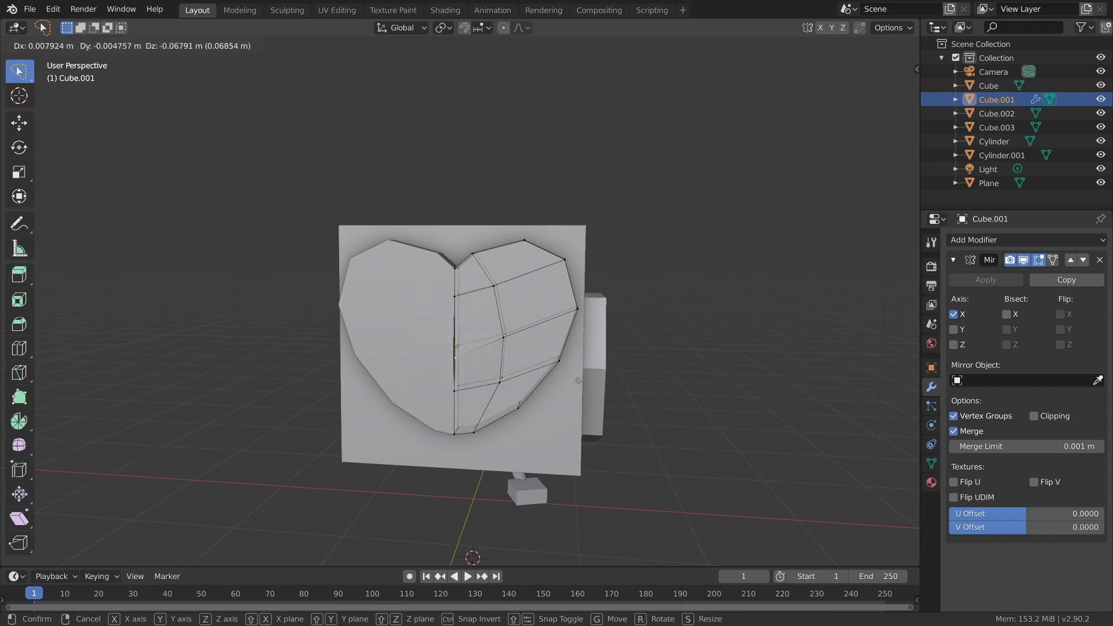
{"action": "right_click", "coordinate": [476, 337]}
Step: Enable Clipping on the heart's Mirror modifier and test it by moving the center edge loop
{"action": "right_click", "coordinate": [477, 338], "text": "alt"}
{"action": "key", "text": "g"}
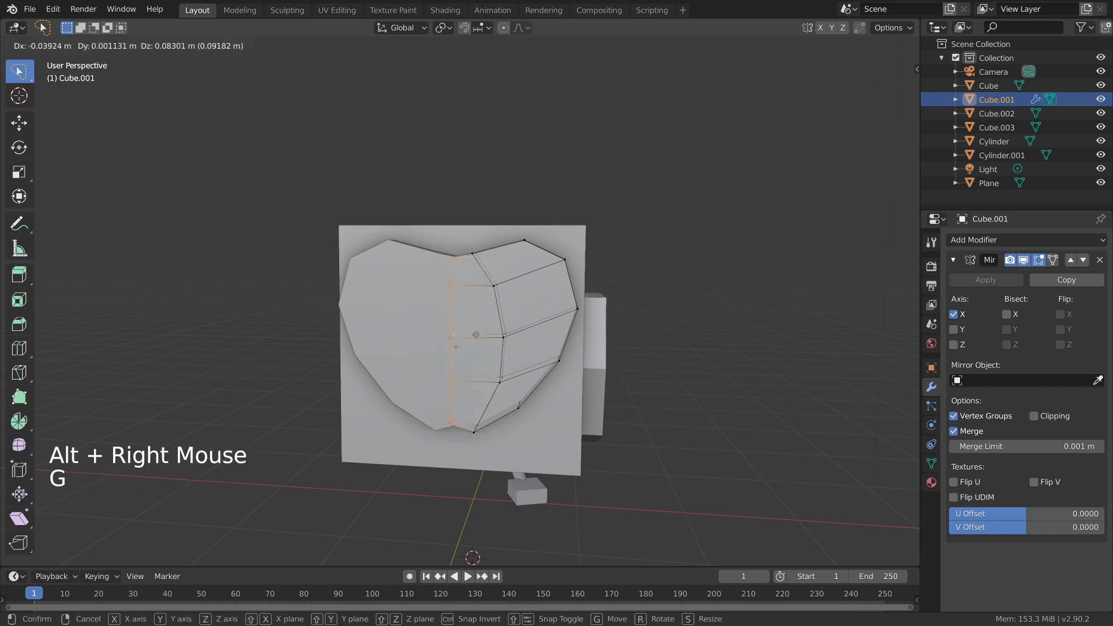
{"action": "right_click", "coordinate": [487, 334]}
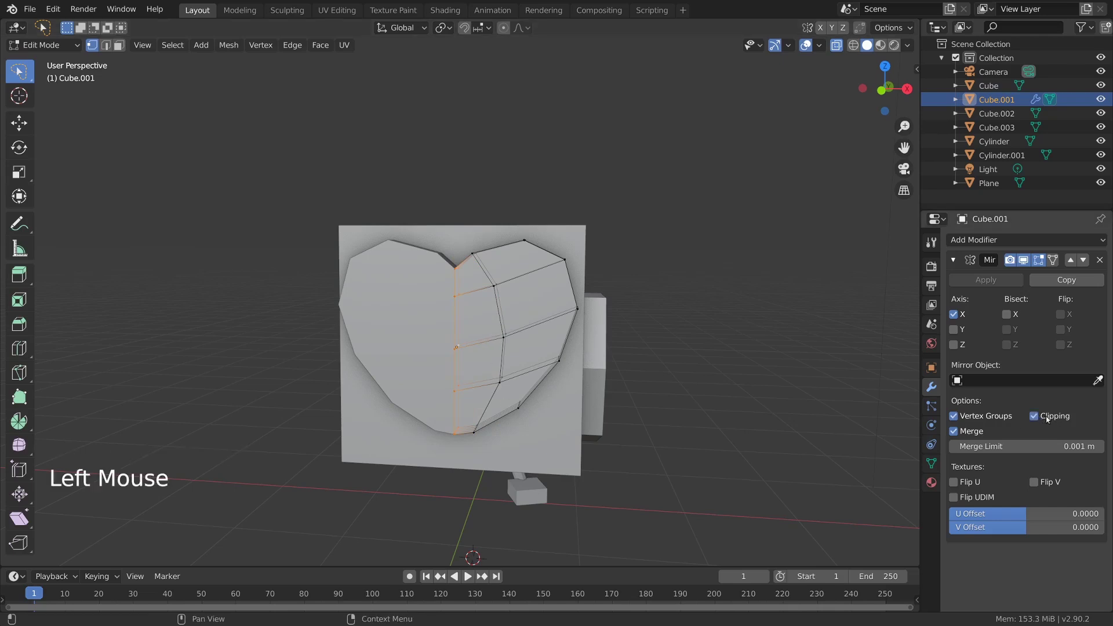
{"action": "key", "text": "g"}
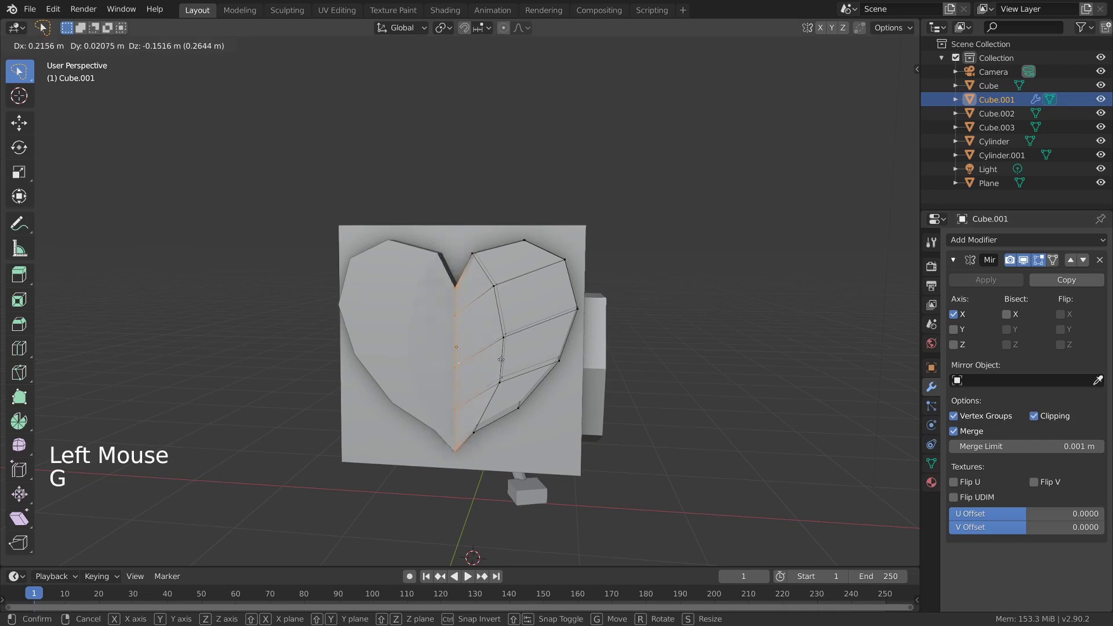
{"action": "right_click", "coordinate": [502, 343]}
Step: Try pulling the heart's front center vertex outward with clipping on, and undo the change
{"action": "right_click", "coordinate": [502, 343]}
{"action": "middle_click_drag", "start_coordinate": [502, 342], "coordinate": [533, 353]}
{"action": "key", "text": "g"}
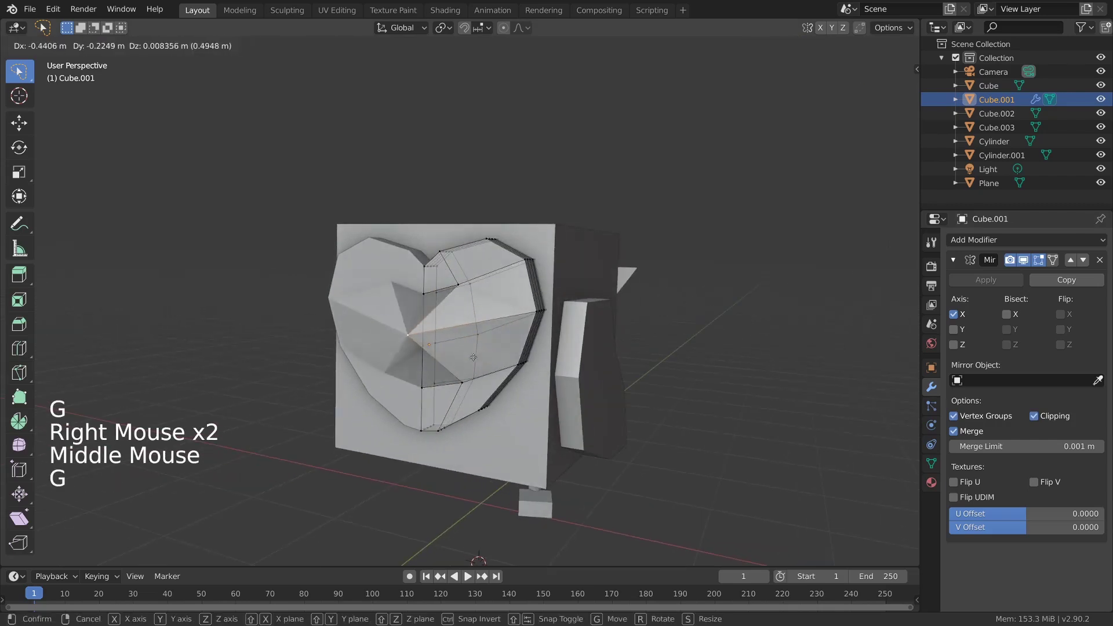
{"action": "left_click", "coordinate": [468, 360]}
{"action": "key", "text": "g"}
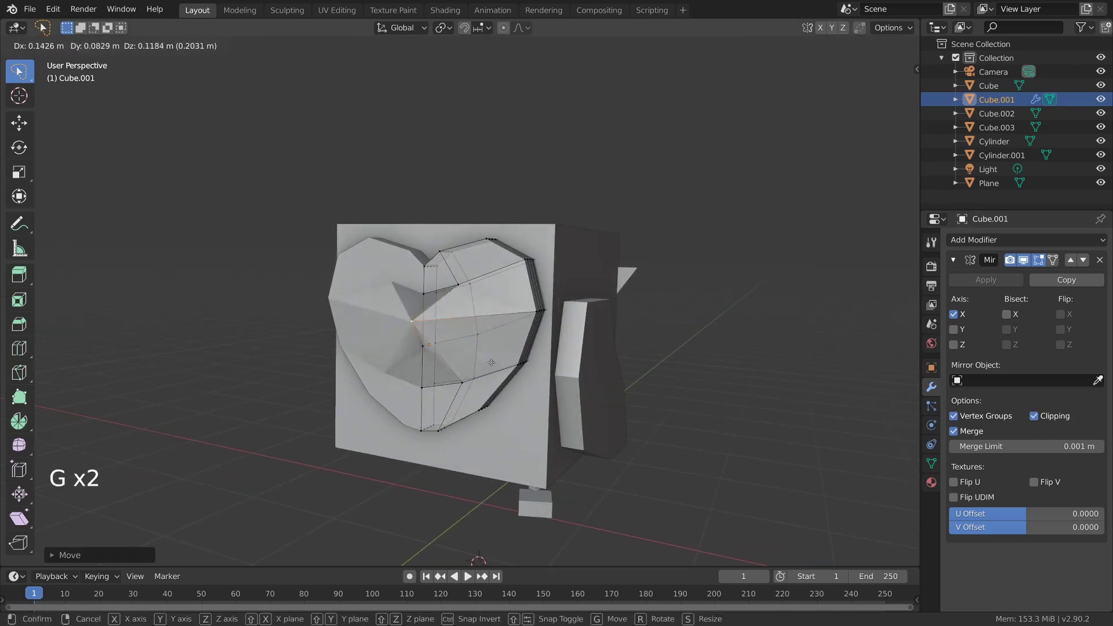
{"action": "left_click", "coordinate": [503, 356]}
{"action": "key", "text": "ctrl+z"}
{"action": "middle_click_drag", "start_coordinate": [507, 343], "coordinate": [510, 370]}
{"action": "key", "text": "alt+a"}
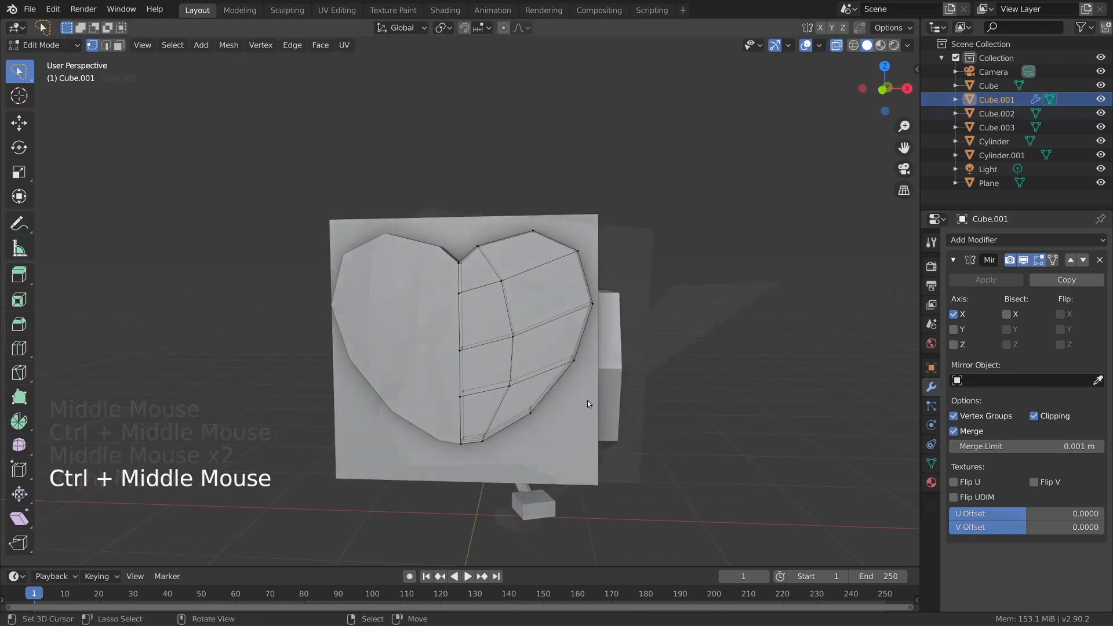
Step: Select the wing and add a Subdivision Surface modifier to it
{"action": "middle_click_drag", "start_coordinate": [569, 360], "coordinate": [593, 335], "text": "shift"}
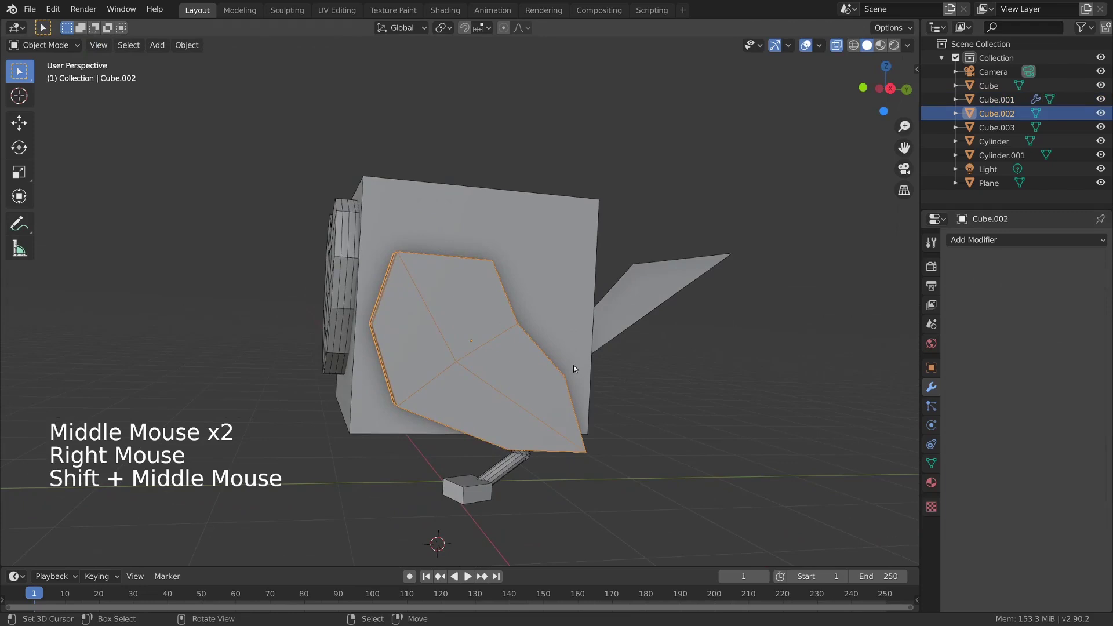
{"action": "left_click", "coordinate": [962, 240]}
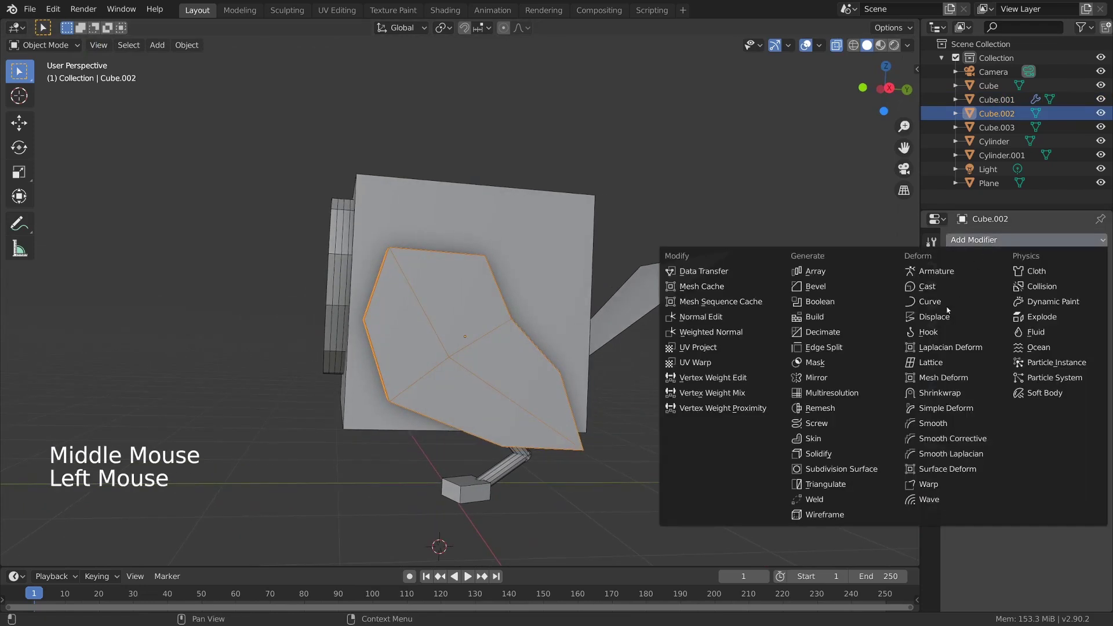
{"action": "left_click", "coordinate": [864, 471]}
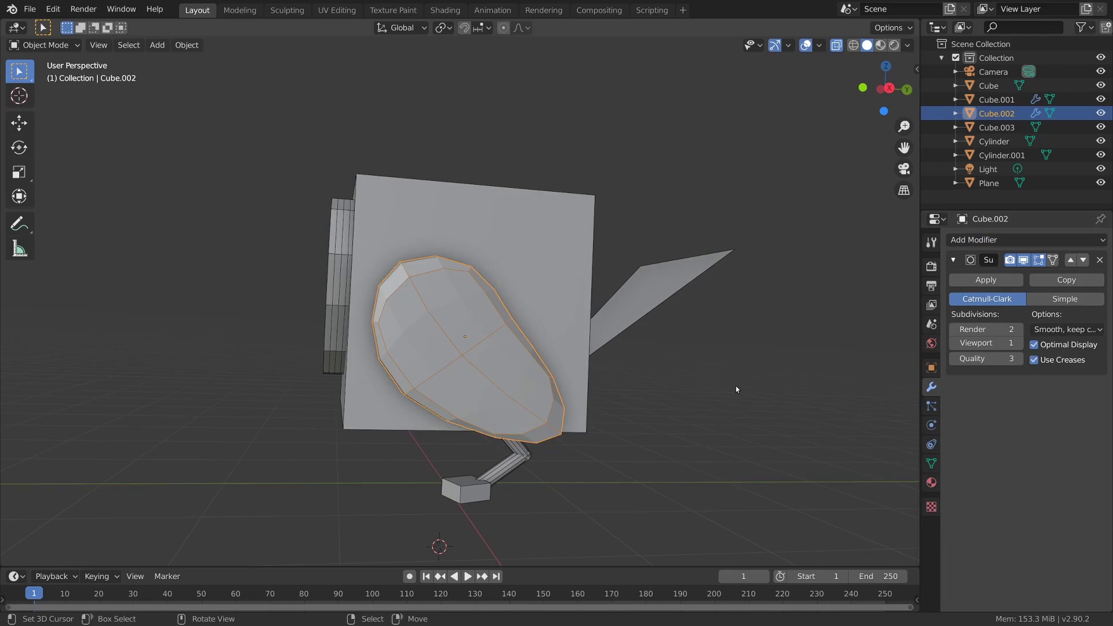
{"action": "middle_click_drag", "start_coordinate": [736, 390], "coordinate": [643, 410]}
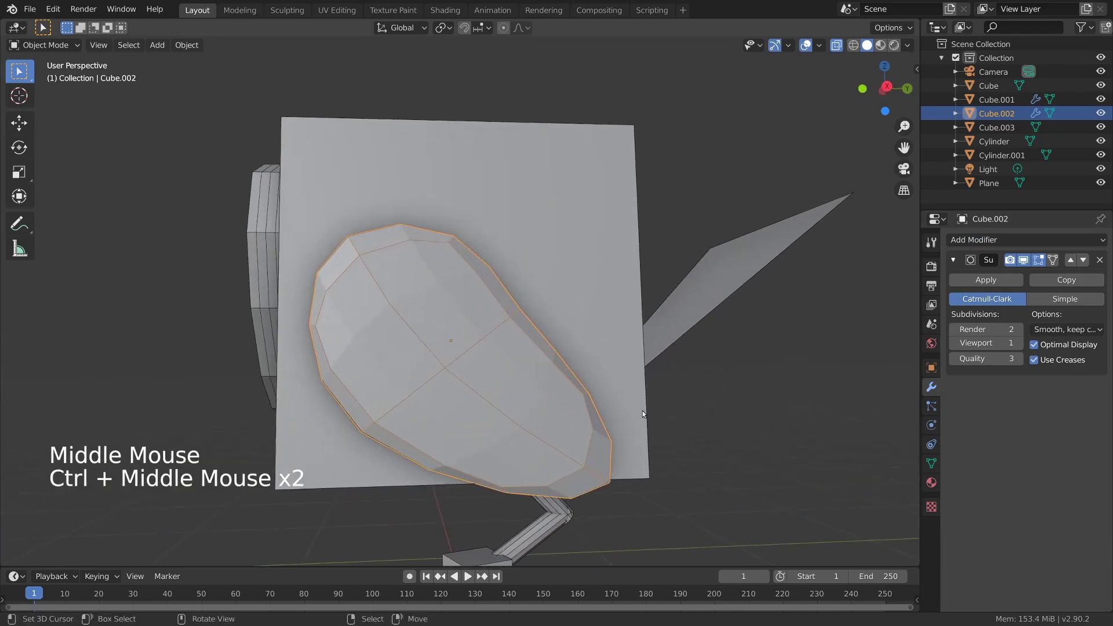
Step: Test the wing's viewport subdivision up to level 4 with Optimal Display off, then set it to 2 and restore Optimal Display
{"action": "left_click", "coordinate": [1044, 345]}
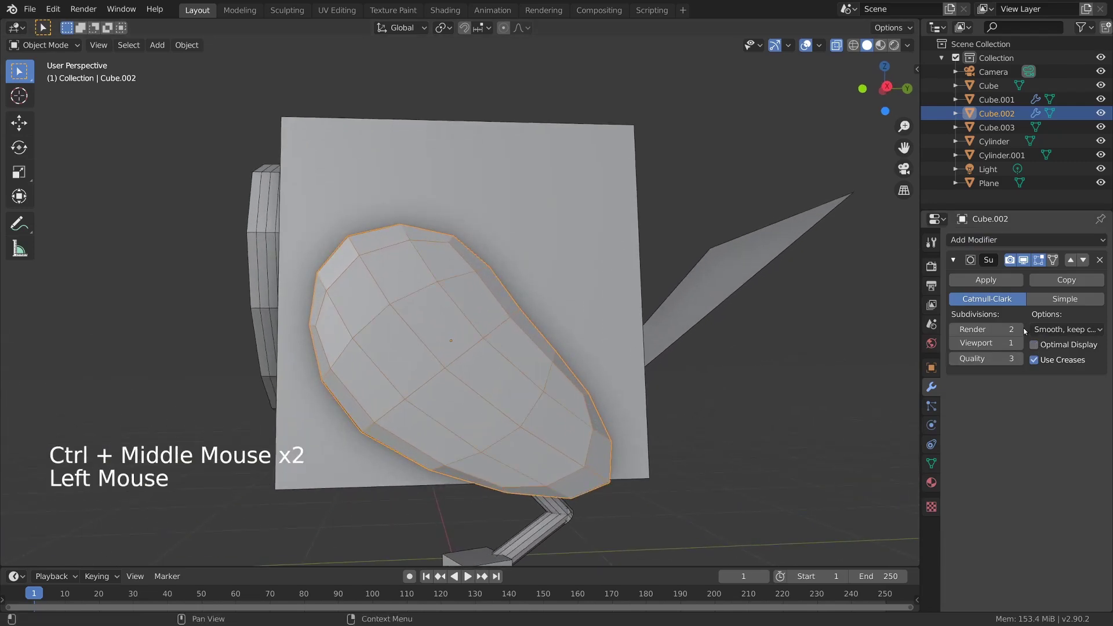
{"action": "left_click", "coordinate": [1020, 343]}
{"action": "left_click", "coordinate": [1019, 343]}
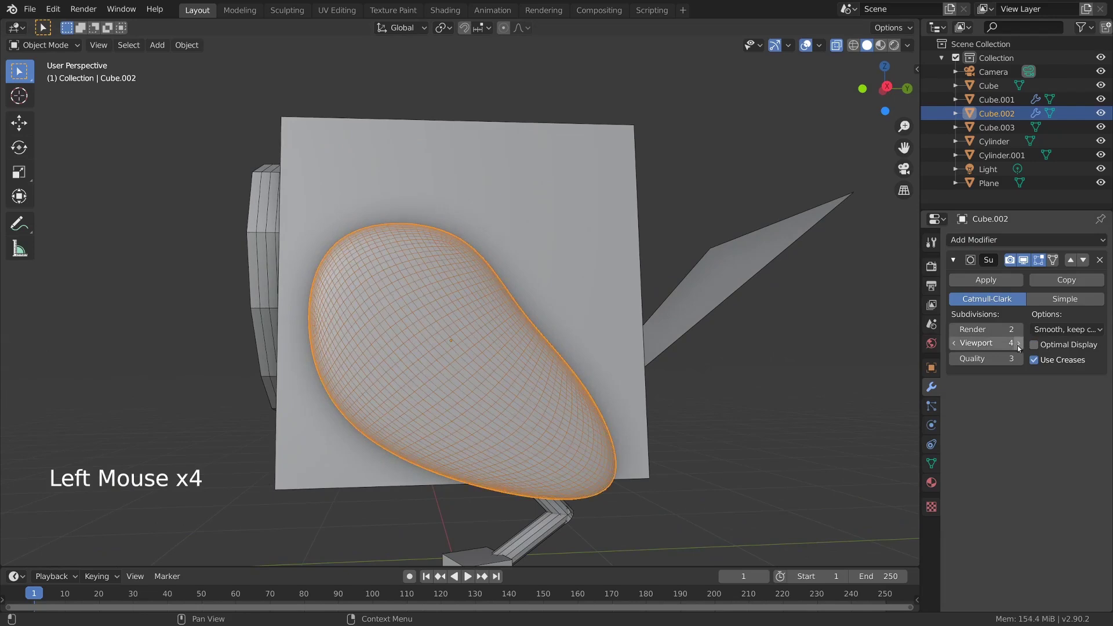
{"action": "left_click", "coordinate": [955, 345]}
{"action": "left_click", "coordinate": [955, 344]}
{"action": "left_click", "coordinate": [955, 345]}
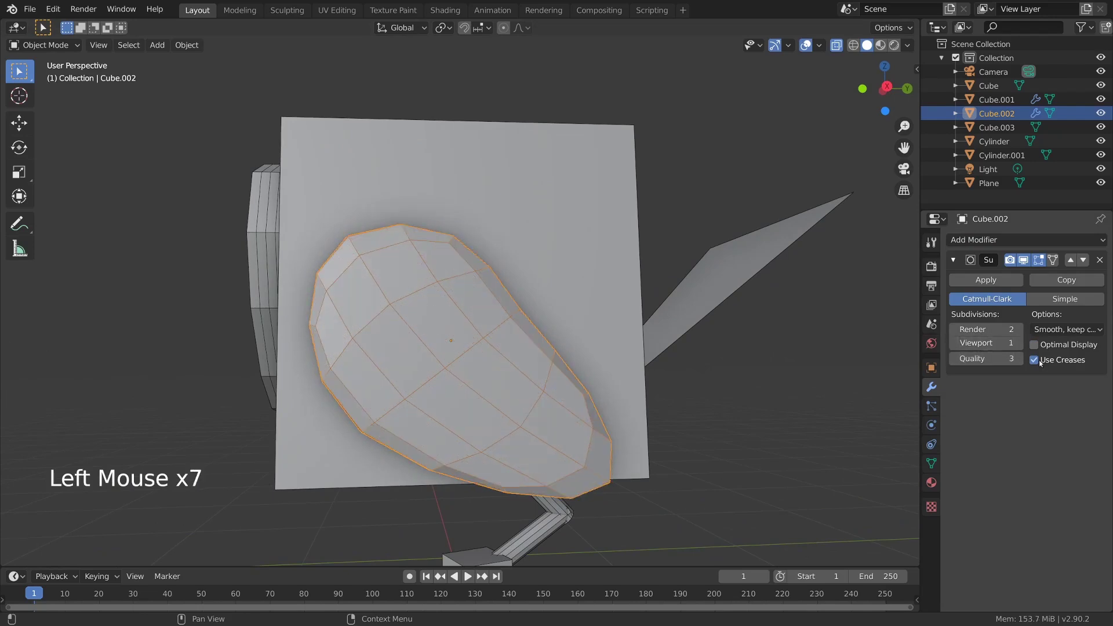
{"action": "left_click", "coordinate": [1022, 345]}
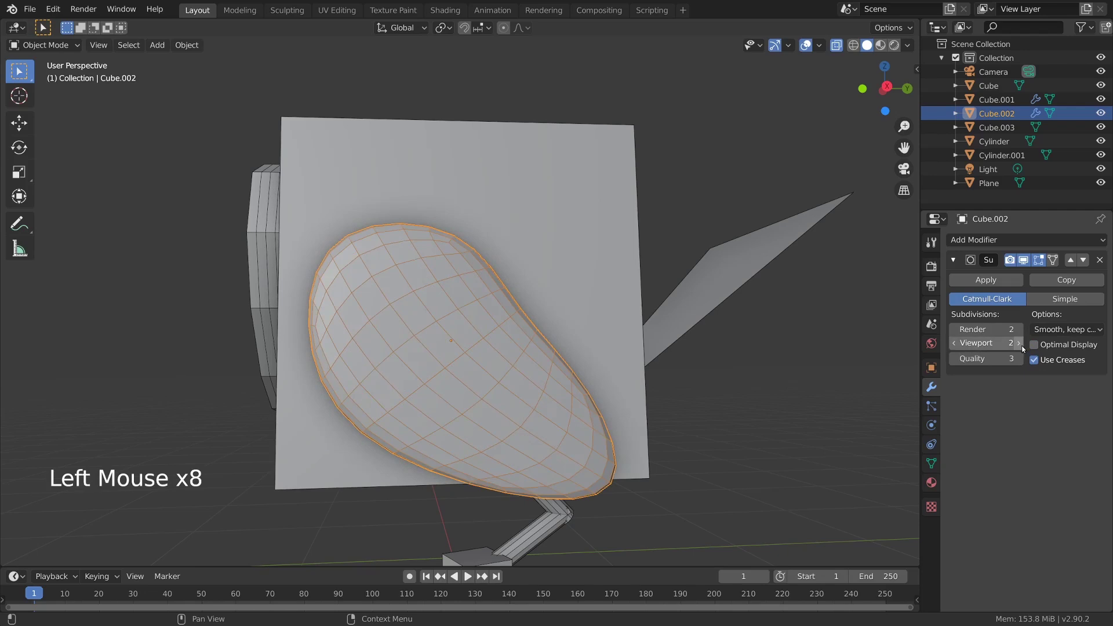
{"action": "left_click", "coordinate": [1054, 348]}
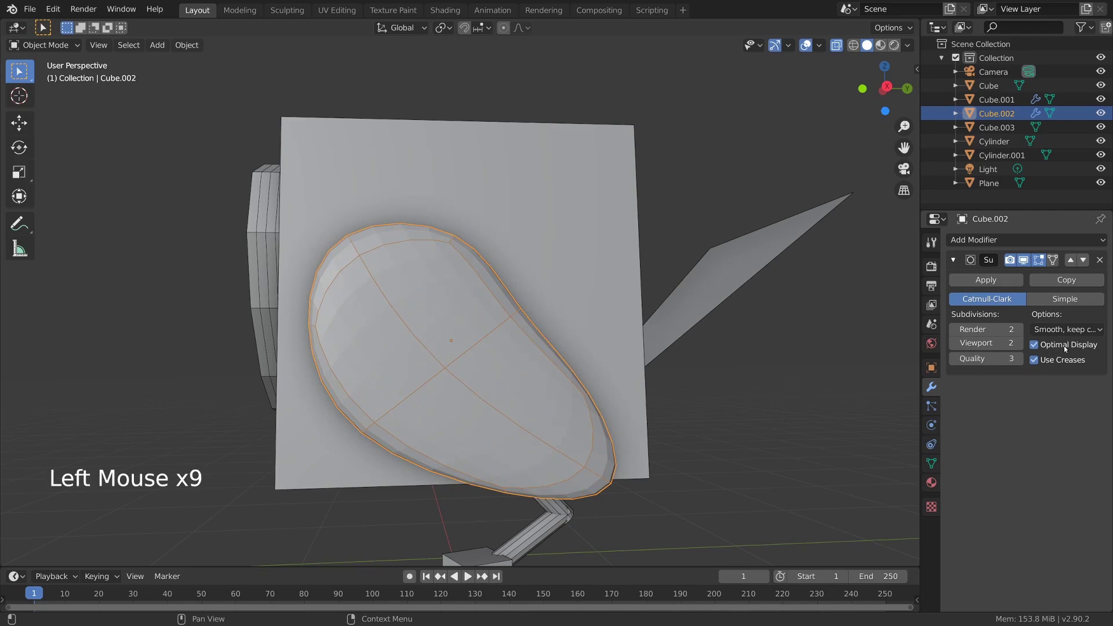
Step: Open the wing mesh for editing in the right view and move its lower rear edge vertices inward
{"action": "middle_click_drag", "start_coordinate": [569, 433], "coordinate": [520, 379], "text": "ctrl"}
{"action": "key", "text": "alt+a"}
{"action": "right_click", "coordinate": [513, 406]}
{"action": "key", "text": "grave"}
{"action": "key", "text": "Tab"}
{"action": "key", "text": "alt+a"}
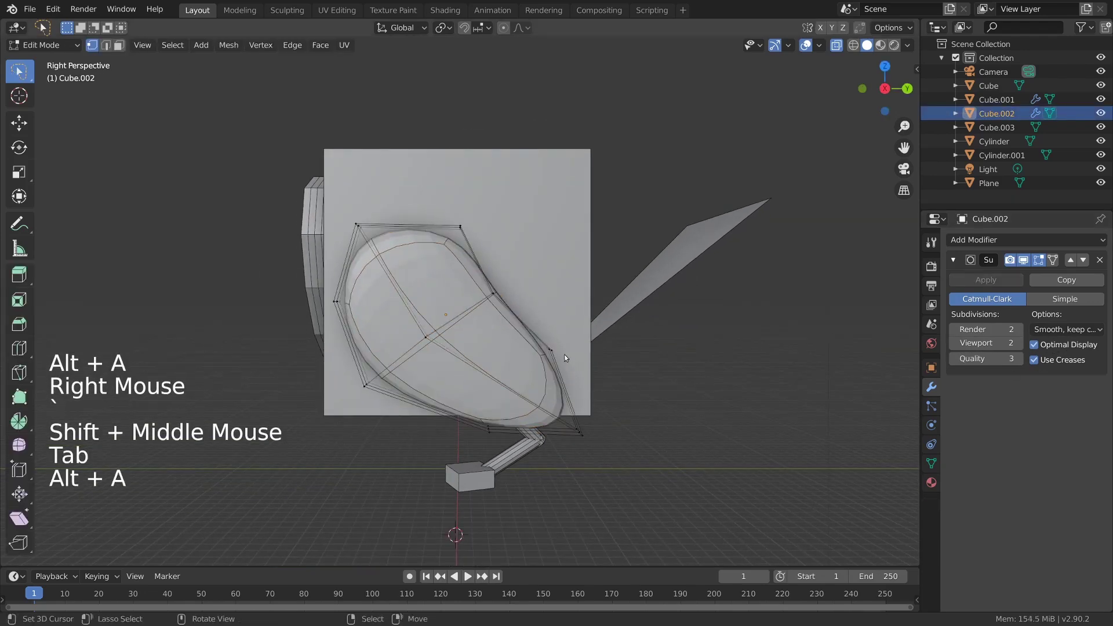
{"action": "left_click", "coordinate": [553, 322], "text": "ctrl"}
{"action": "left_click", "coordinate": [558, 340]}
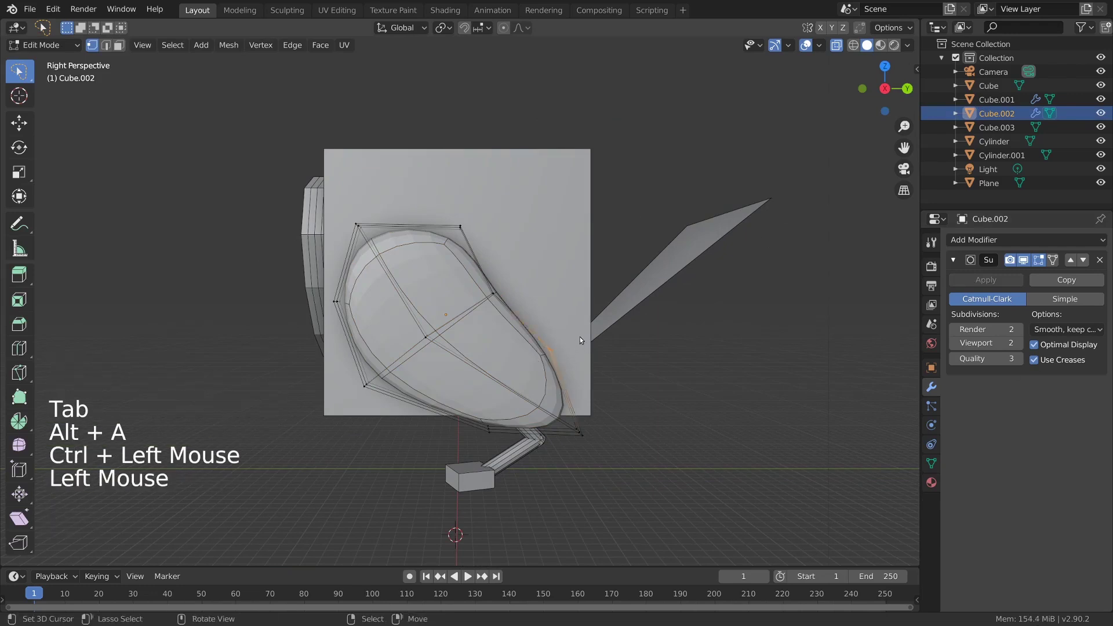
{"action": "key", "text": "g"}
{"action": "left_click", "coordinate": [561, 370]}
Step: Extend the wing's tip backward and shift its middle rear vertices slightly inward to sharpen the teardrop shape
{"action": "left_click", "coordinate": [590, 426]}
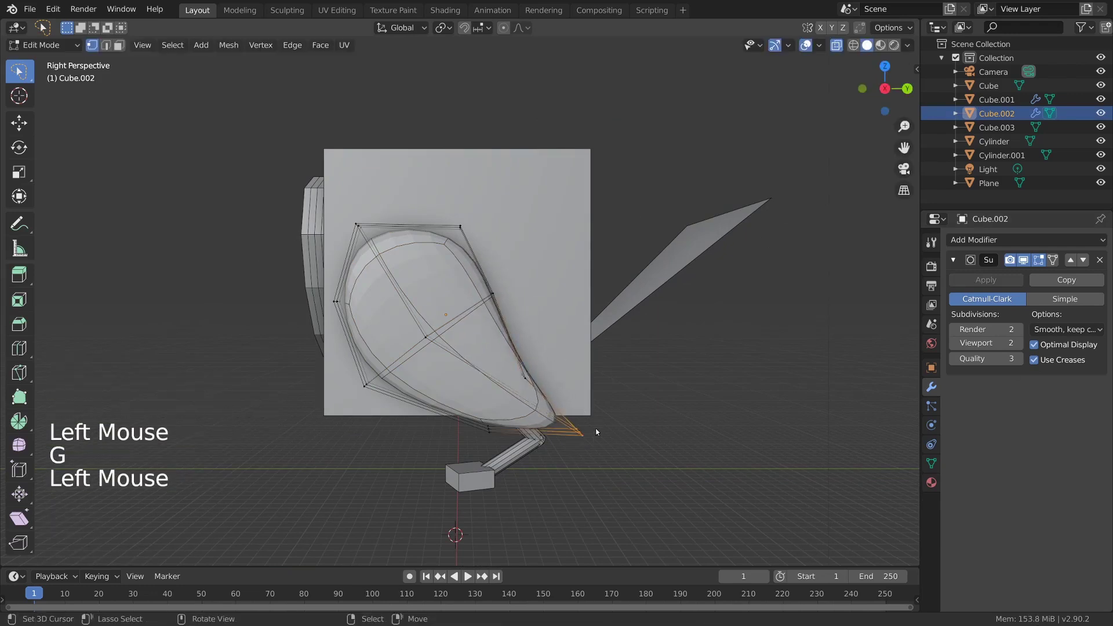
{"action": "key", "text": "g"}
{"action": "left_click", "coordinate": [633, 422]}
{"action": "left_click", "coordinate": [497, 287]}
{"action": "key", "text": "g"}
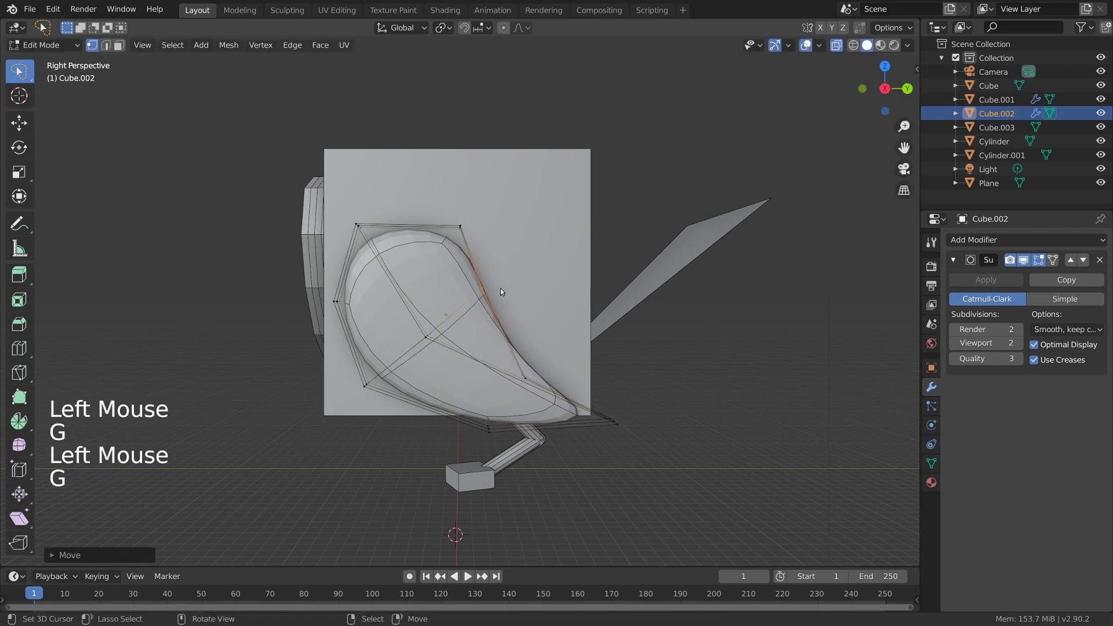
Step: Enable on-cage editing for the wing's Subdivision modifier and fine-tune the upper and middle rear vertices
{"action": "left_click", "coordinate": [1054, 260]}
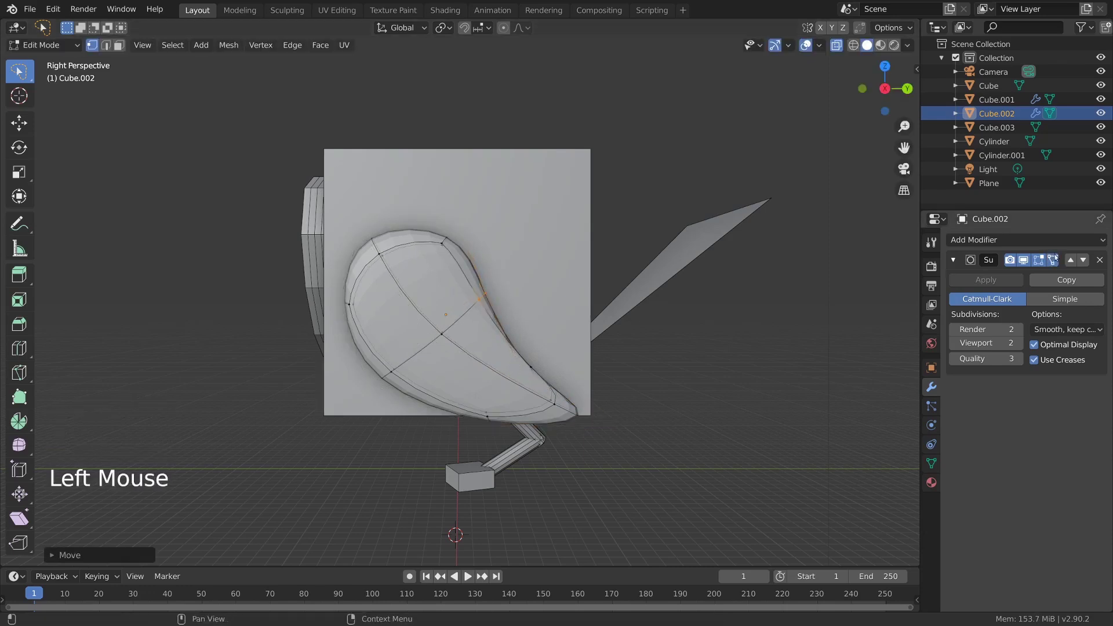
{"action": "key", "text": "g"}
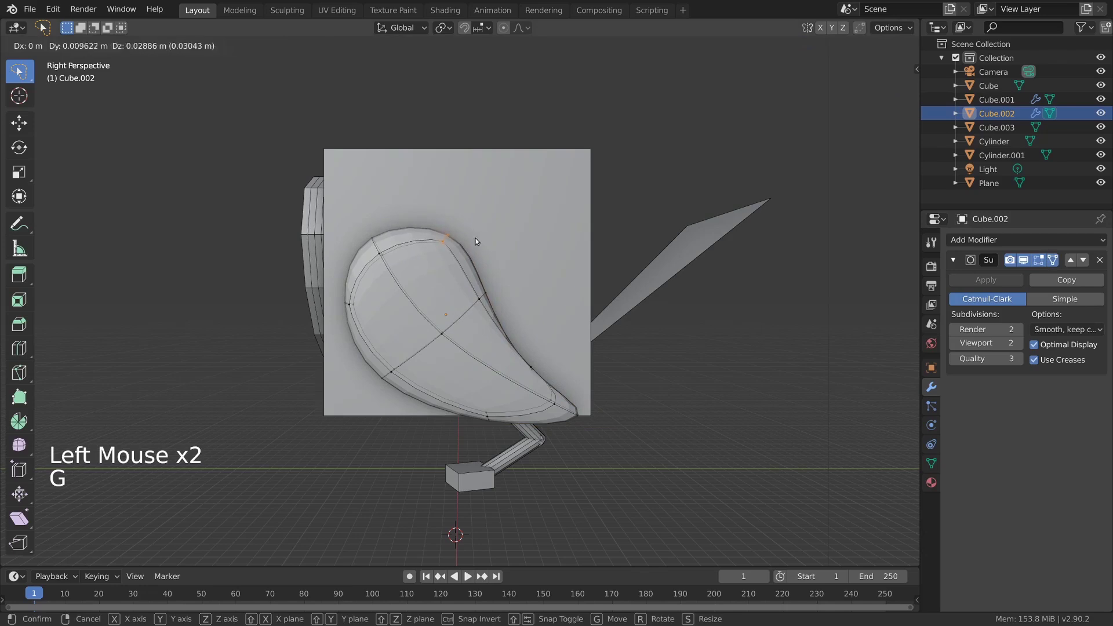
{"action": "key", "text": "g"}
{"action": "left_click", "coordinate": [473, 311]}
{"action": "key", "text": "g"}
{"action": "left_click", "coordinate": [496, 410]}
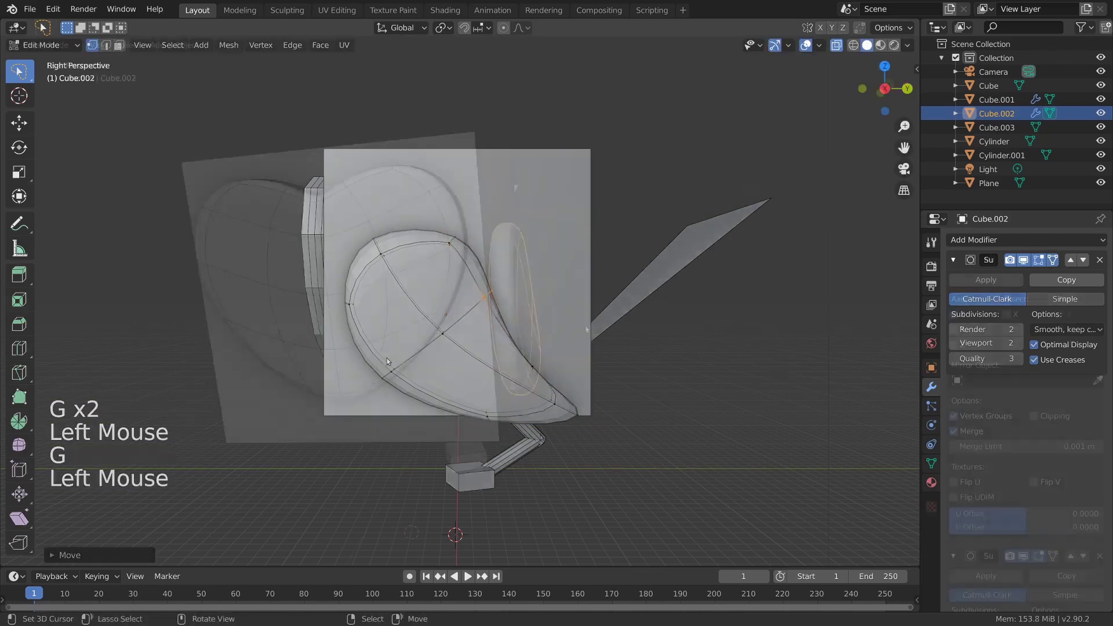
Step: Compare the X and Y axes on the wing's Mirror modifier and return it to X only
{"action": "middle_click_drag", "start_coordinate": [388, 357], "coordinate": [443, 347]}
{"action": "left_click", "coordinate": [954, 314]}
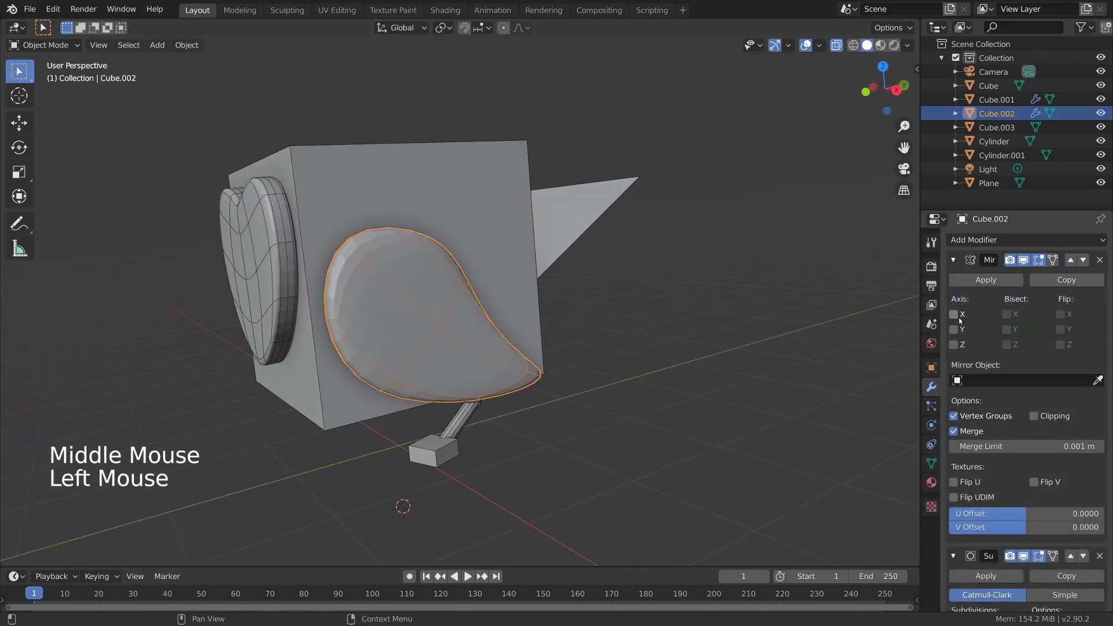
{"action": "left_click", "coordinate": [954, 329]}
{"action": "middle_click_drag", "start_coordinate": [632, 351], "coordinate": [647, 355]}
{"action": "left_click", "coordinate": [954, 329]}
{"action": "left_click", "coordinate": [954, 315]}
{"action": "left_click", "coordinate": [953, 314]}
{"action": "left_click", "coordinate": [953, 330]}
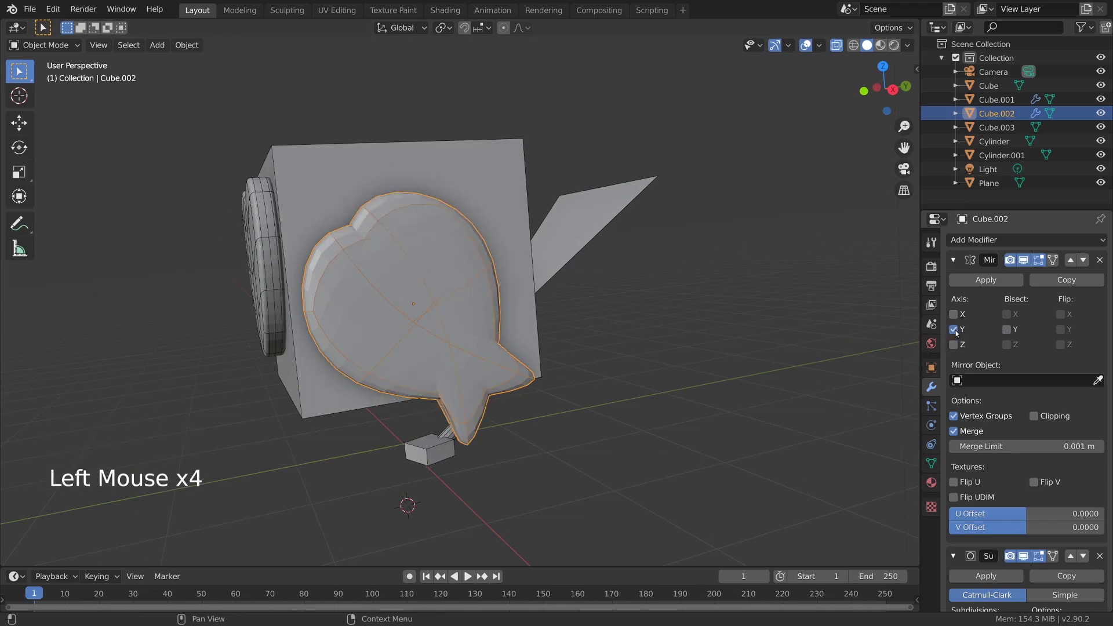
{"action": "left_click", "coordinate": [953, 330]}
{"action": "left_click", "coordinate": [954, 314]}
Step: Set the body cube as the wing's mirror object and deselect the wing
{"action": "middle_click_drag", "start_coordinate": [465, 305], "coordinate": [487, 244]}
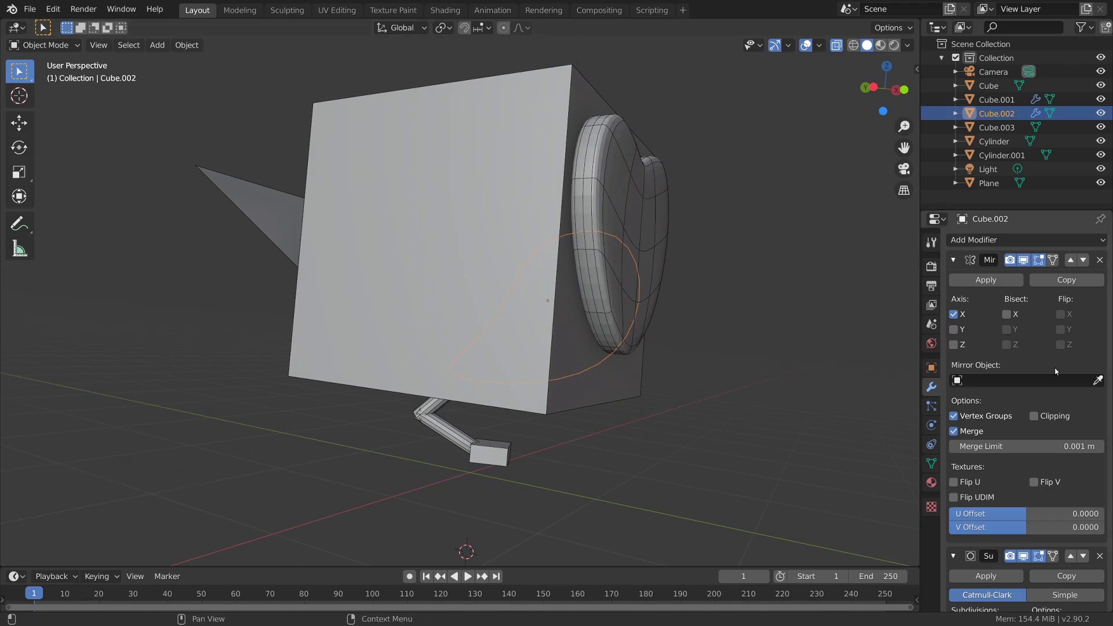
{"action": "left_click", "coordinate": [441, 204]}
{"action": "middle_click_drag", "start_coordinate": [492, 238], "coordinate": [539, 331]}
{"action": "key", "text": "alt+a"}
Step: Add a Mirror modifier to the upper leg cylinder with the body cube as its mirror object
{"action": "middle_click_drag", "start_coordinate": [539, 331], "coordinate": [456, 412]}
{"action": "right_click", "coordinate": [474, 377]}
{"action": "left_click", "coordinate": [969, 240]}
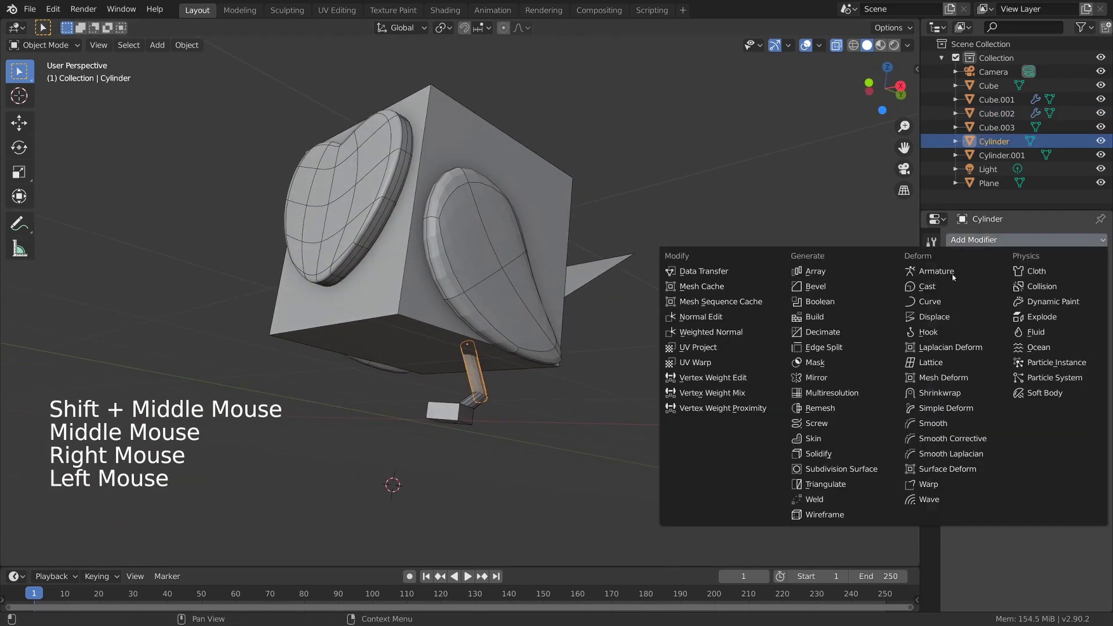
{"action": "left_click", "coordinate": [824, 377]}
{"action": "left_click", "coordinate": [957, 379]}
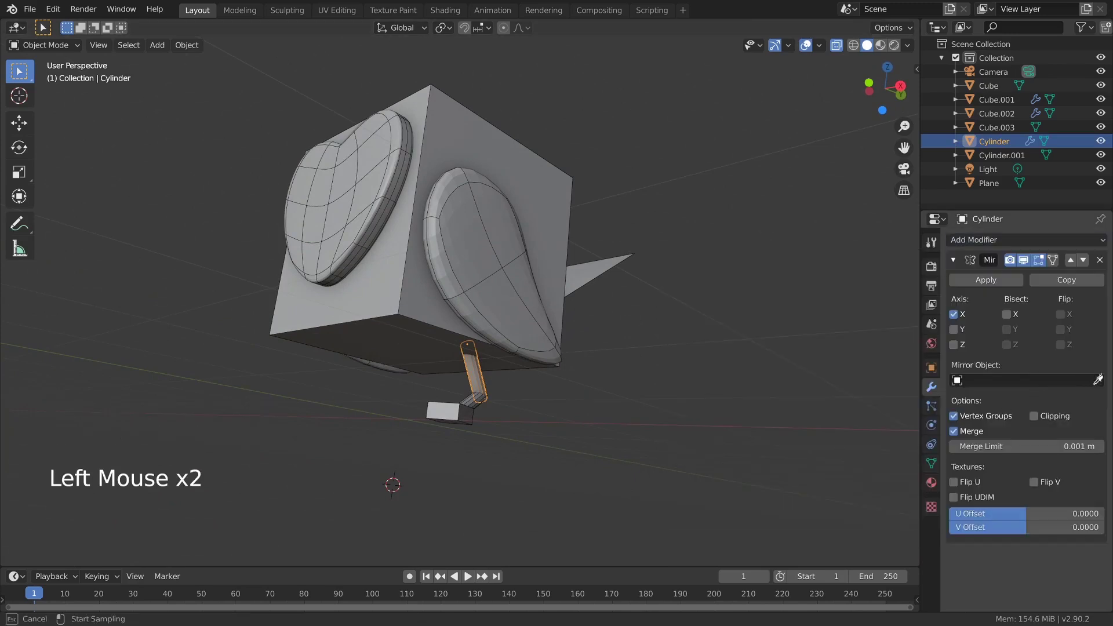
{"action": "left_click", "coordinate": [458, 306]}
Step: Copy the upper leg's Mirror modifier to the lower leg and the foot and check the owl from several sides
{"action": "middle_click_drag", "start_coordinate": [458, 306], "coordinate": [606, 374]}
{"action": "right_click", "coordinate": [579, 377]}
{"action": "right_click", "coordinate": [538, 382], "text": "shift"}
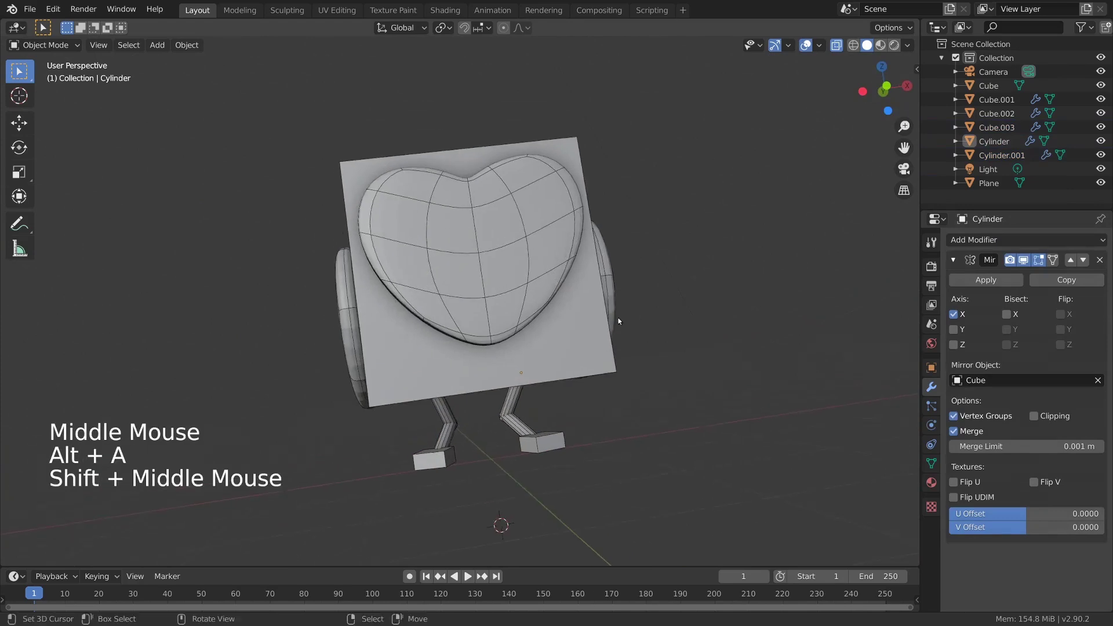
{"action": "middle_click_drag", "start_coordinate": [618, 321], "coordinate": [609, 326]}
{"action": "middle_click_drag", "start_coordinate": [730, 310], "coordinate": [657, 307]}
{"action": "middle_click_drag", "start_coordinate": [658, 307], "coordinate": [681, 286]}
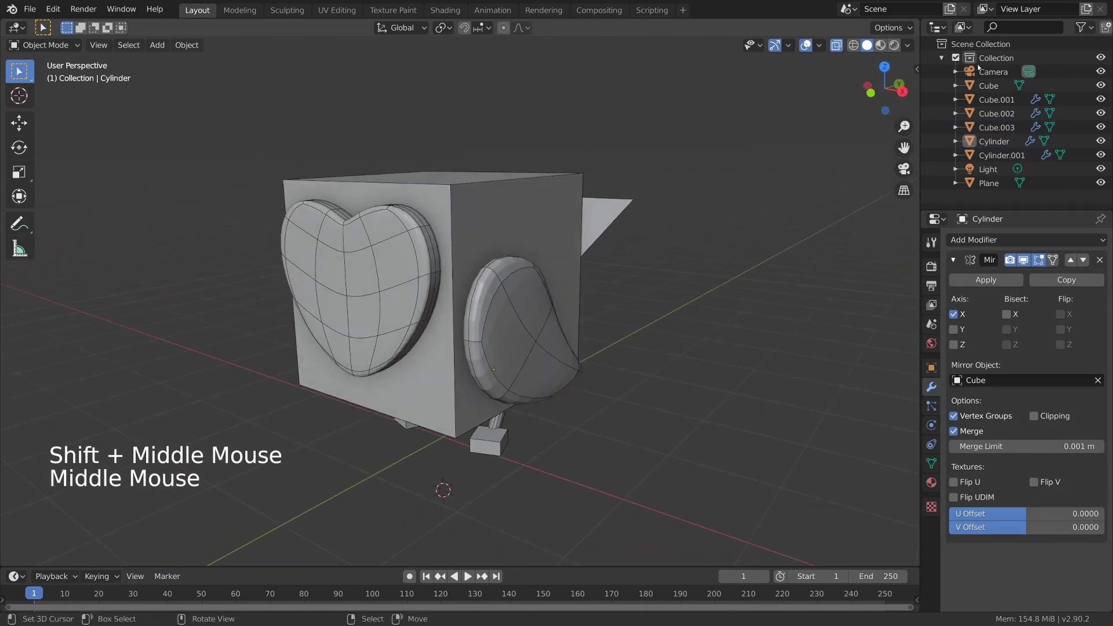
Step: Create a new collection under the Scene Collection and name it "lighting"
{"action": "left_click", "coordinate": [992, 45]}
{"action": "key", "text": "c"}
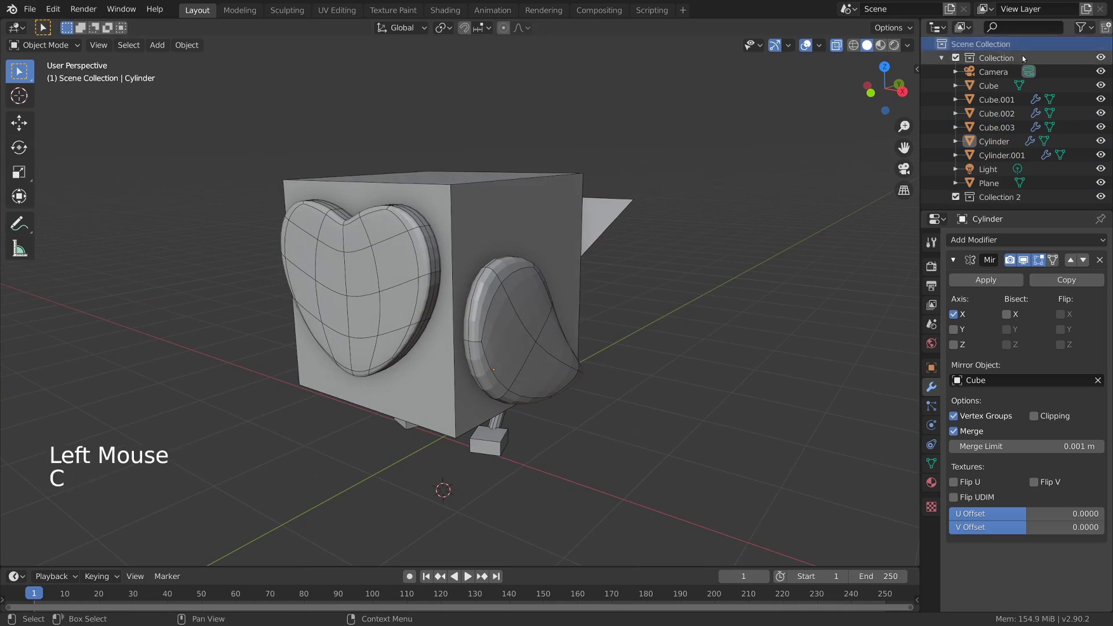
{"action": "triple_click", "coordinate": [1001, 197]}
{"action": "key", "text": "BackSpace"}
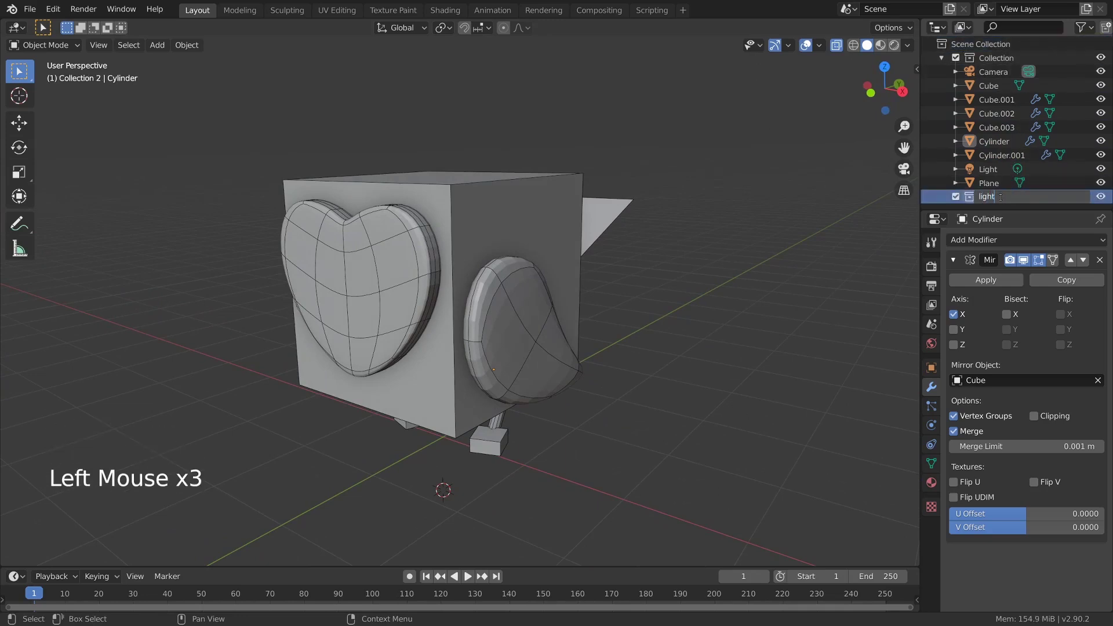
{"action": "key", "text": "Return"}
Step: Move the camera and light into the lighting collection and exclude that collection from the view layer
{"action": "left_click", "coordinate": [987, 169]}
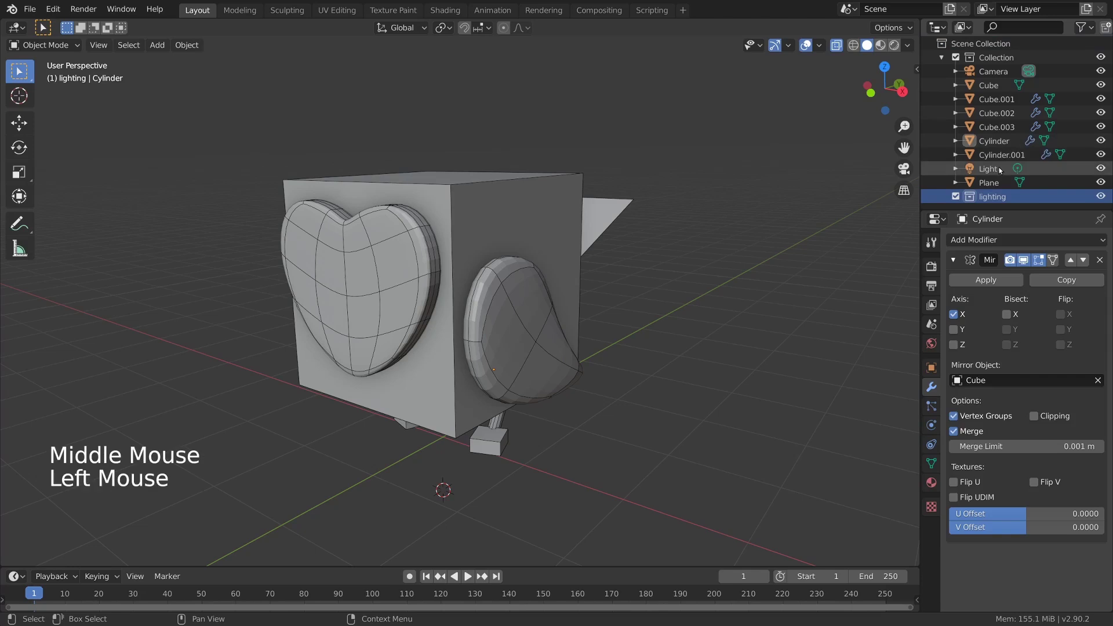
{"action": "left_click", "coordinate": [993, 72], "text": "ctrl"}
{"action": "left_click_drag", "start_coordinate": [990, 170], "coordinate": [1000, 198]}
{"action": "left_click", "coordinate": [956, 168]}
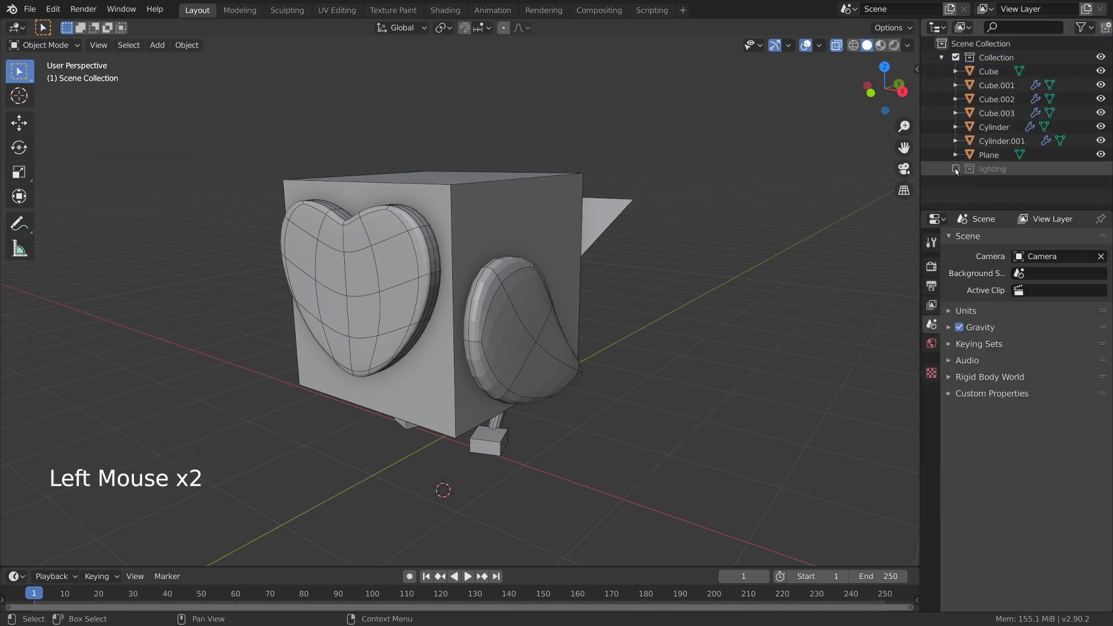
Step: Rename the collection holding the model parts to "Owl" and deselect everything
{"action": "left_click", "coordinate": [998, 58]}
{"action": "double_click", "coordinate": [998, 58]}
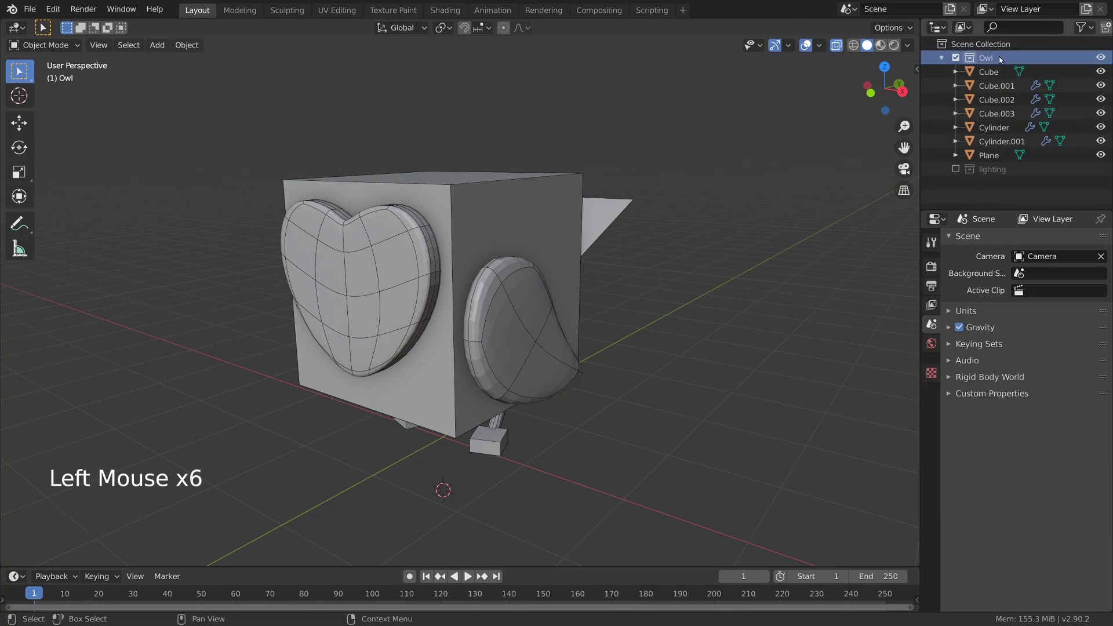
{"action": "key", "text": "alt+a"}
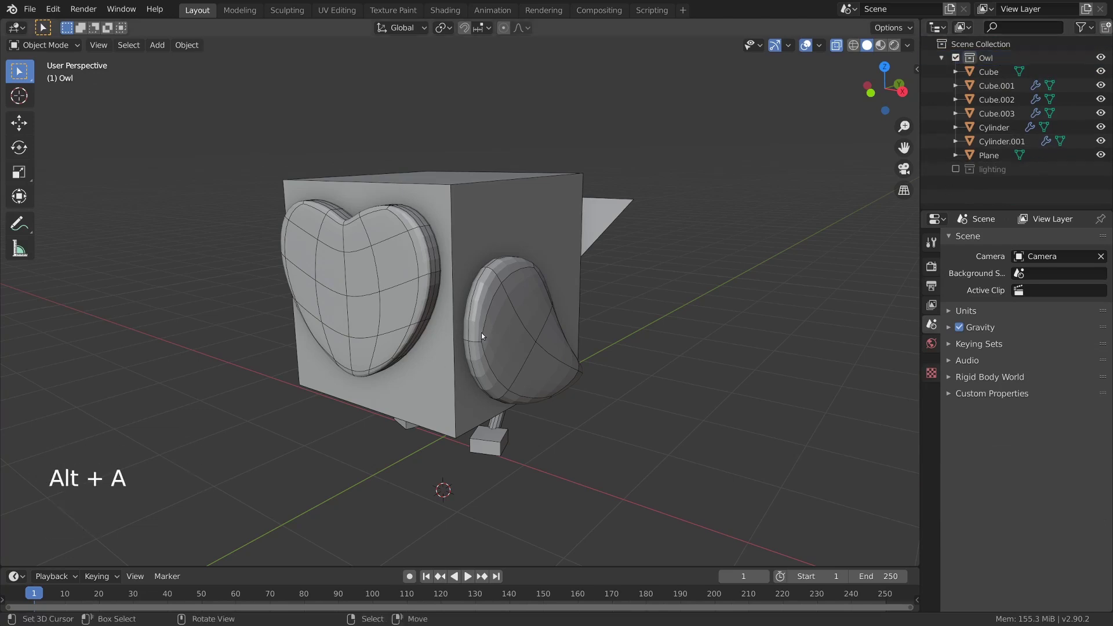
Step: Open the heart mesh for editing, isolate it in local view, and select its outer edge loop
{"action": "middle_click_drag", "start_coordinate": [559, 266], "coordinate": [583, 300]}
{"action": "double_click", "coordinate": [584, 299]}
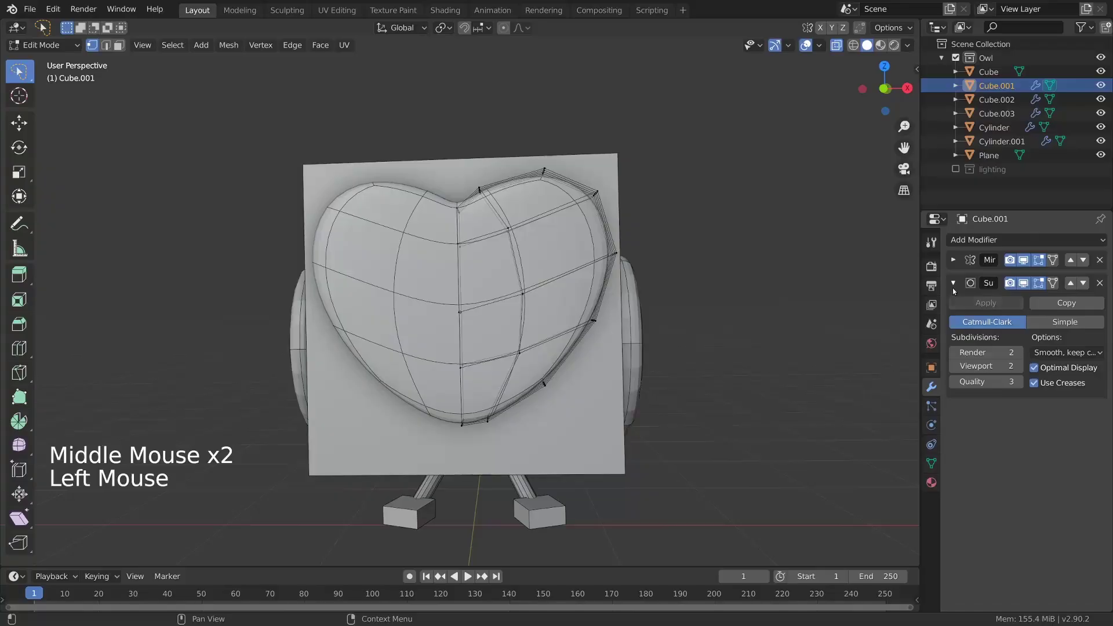
{"action": "middle_click_drag", "start_coordinate": [562, 386], "coordinate": [610, 456]}
{"action": "key", "text": "alt+a"}
{"action": "middle_click_drag", "start_coordinate": [471, 345], "coordinate": [582, 315], "text": "alt"}
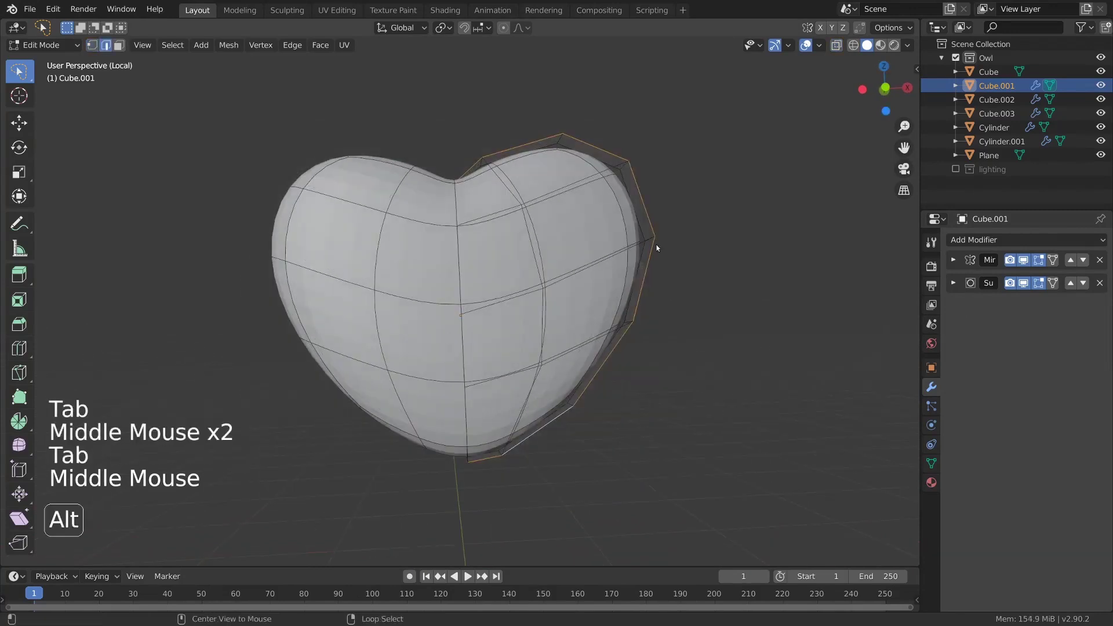
Step: Add a vertical loop cut to the heart's editable half and slide it toward the mirror center line
{"action": "key", "text": "alt+a"}
{"action": "key", "text": "3"}
{"action": "middle_click_drag", "start_coordinate": [551, 307], "coordinate": [534, 304]}
{"action": "key", "text": "ctrl+r"}
{"action": "left_click", "coordinate": [516, 297]}
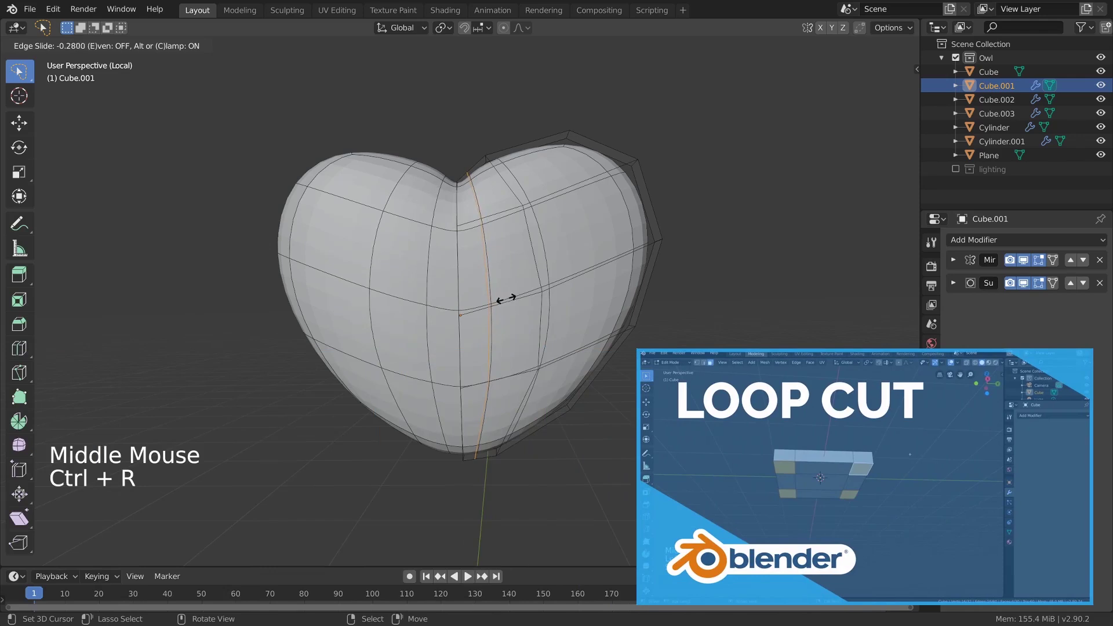
{"action": "left_click", "coordinate": [510, 298]}
Step: Slide and move the top edge near the heart's notch outward to round off the lobe
{"action": "mouse_move", "coordinate": [528, 342]}
{"action": "middle_mouse_down", "text": "shift"}
{"action": "mouse_move", "coordinate": [507, 335]}
{"action": "mouse_move", "coordinate": [510, 348]}
{"action": "middle_mouse_up", "text": "shift"}
{"action": "left_click", "coordinate": [1039, 283]}
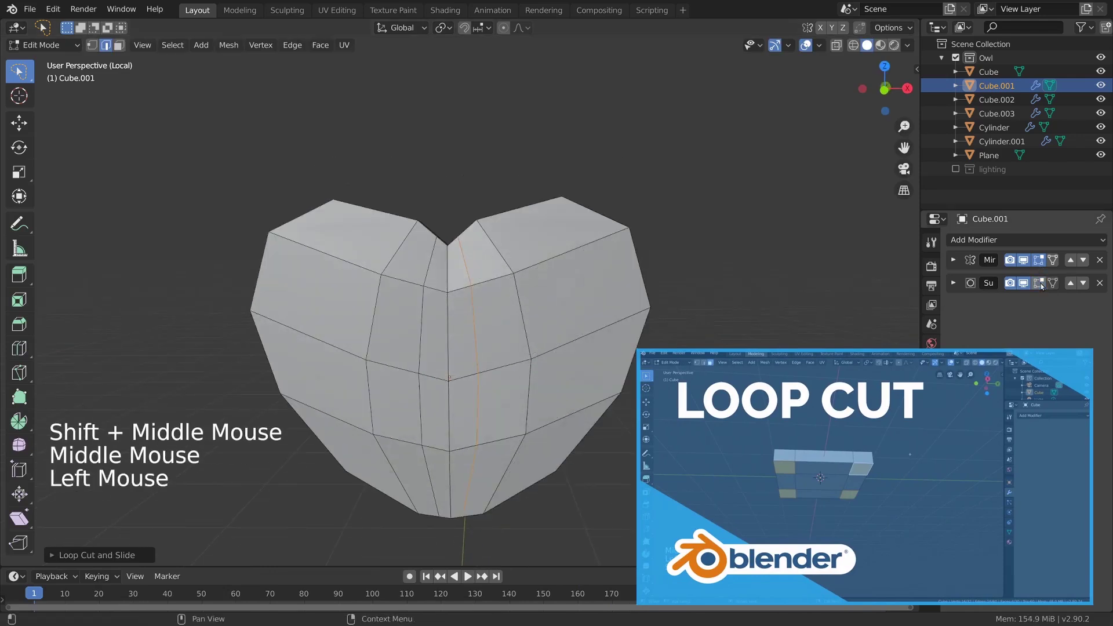
{"action": "key", "text": "alt+a"}
{"action": "middle_click_drag", "start_coordinate": [495, 284], "coordinate": [509, 374]}
{"action": "key", "text": "2"}
{"action": "right_click", "coordinate": [492, 237]}
{"action": "middle_click_drag", "start_coordinate": [492, 238], "coordinate": [502, 236]}
{"action": "left_click", "coordinate": [1039, 283]}
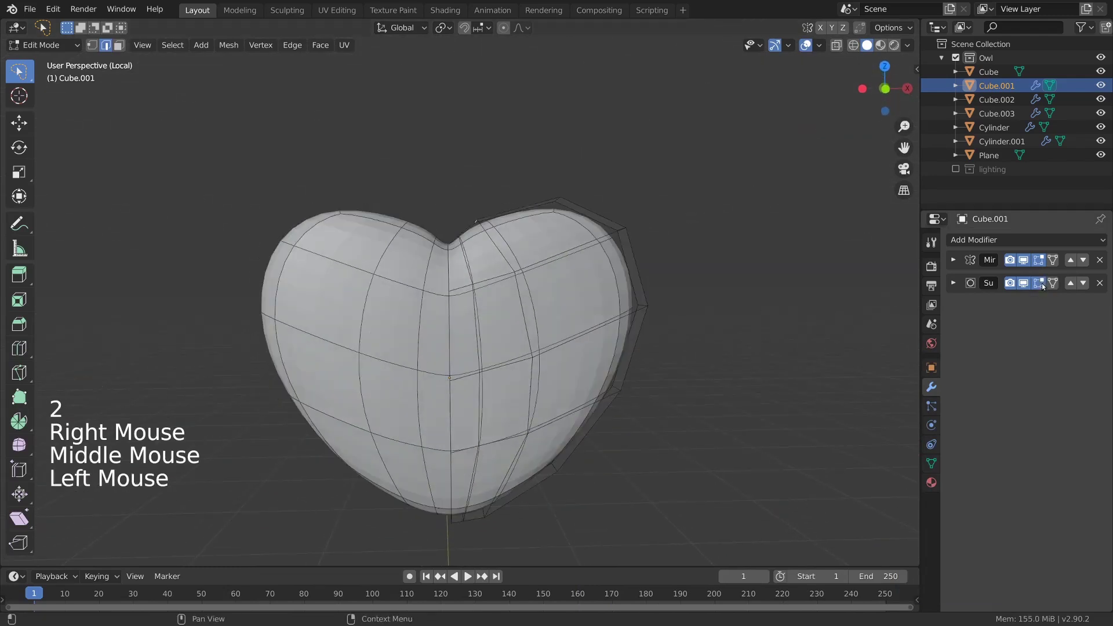
{"action": "key", "text": "g"}
{"action": "key", "text": "g"}
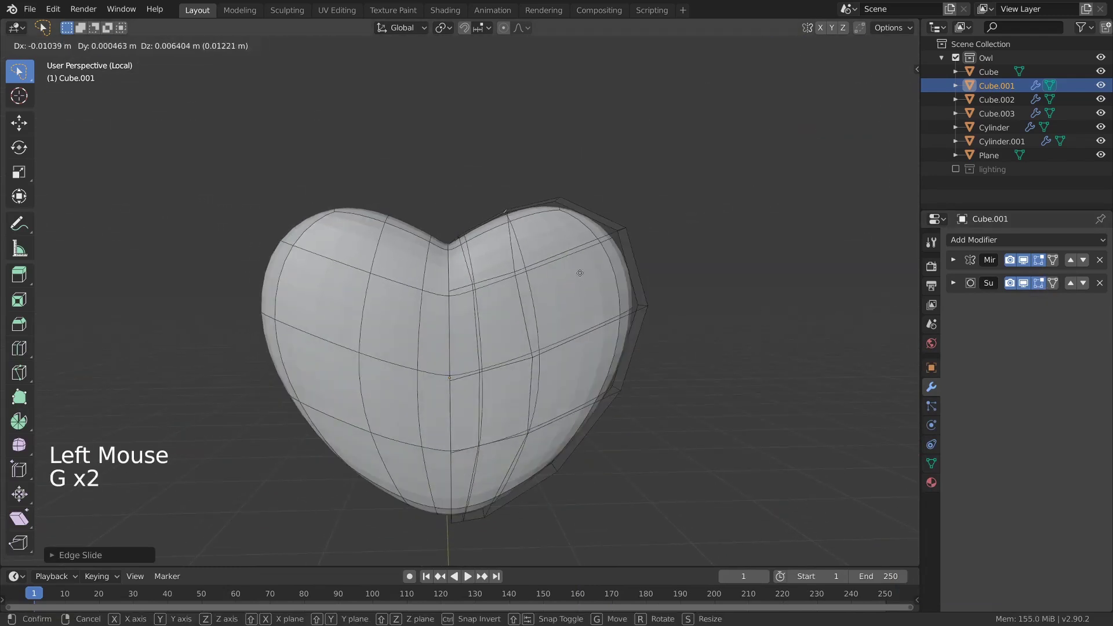
{"action": "right_click", "coordinate": [581, 272]}
{"action": "key", "text": "g"}
{"action": "left_click", "coordinate": [566, 267]}
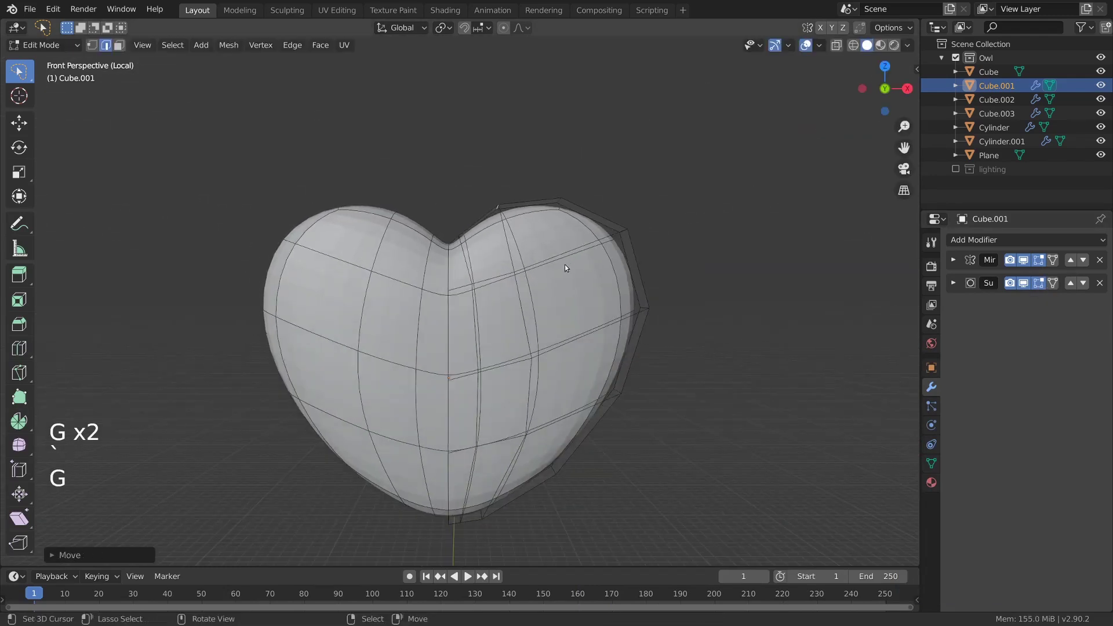
Step: Turn on X-ray and adjust the positions of the edges around the lobe's outer contour for a rounder outline
{"action": "right_click", "coordinate": [561, 205]}
{"action": "right_click", "coordinate": [559, 203]}
{"action": "key", "text": "alt+z"}
{"action": "right_click", "coordinate": [629, 251]}
{"action": "key", "text": "g"}
{"action": "left_click", "coordinate": [623, 238]}
{"action": "right_click", "coordinate": [635, 246]}
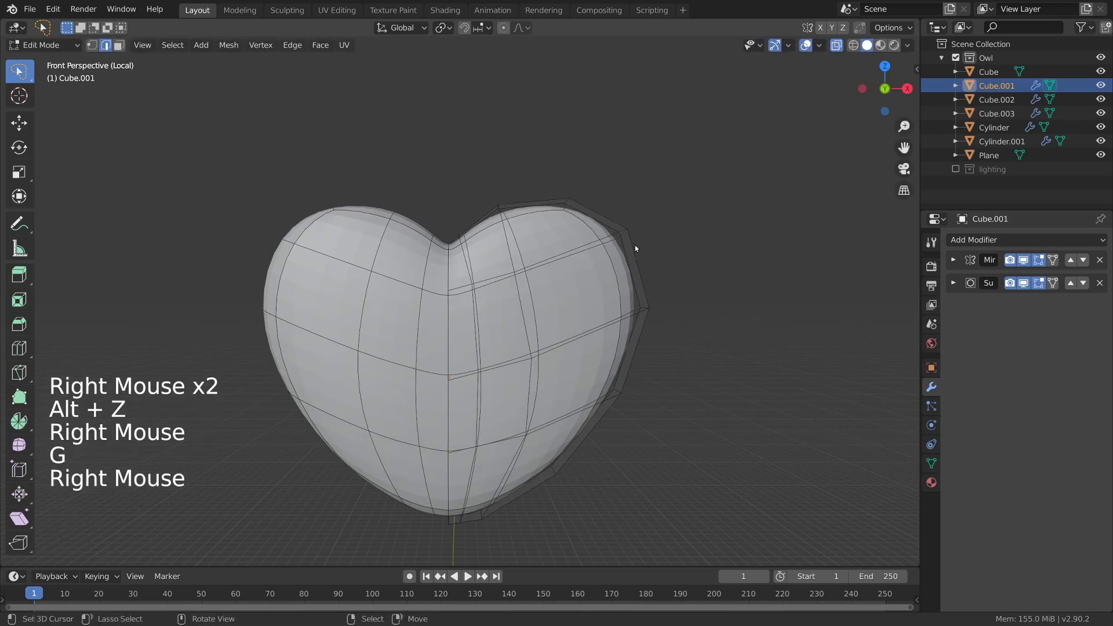
{"action": "key", "text": "g"}
{"action": "left_click", "coordinate": [643, 308]}
{"action": "right_click", "coordinate": [646, 311]}
{"action": "key", "text": "g"}
{"action": "left_click", "coordinate": [645, 331]}
Step: Reposition the edge beside the heart's bottom tip from the front view
{"action": "middle_click_drag", "start_coordinate": [642, 331], "coordinate": [469, 426], "text": "shift"}
{"action": "right_click", "coordinate": [468, 427]}
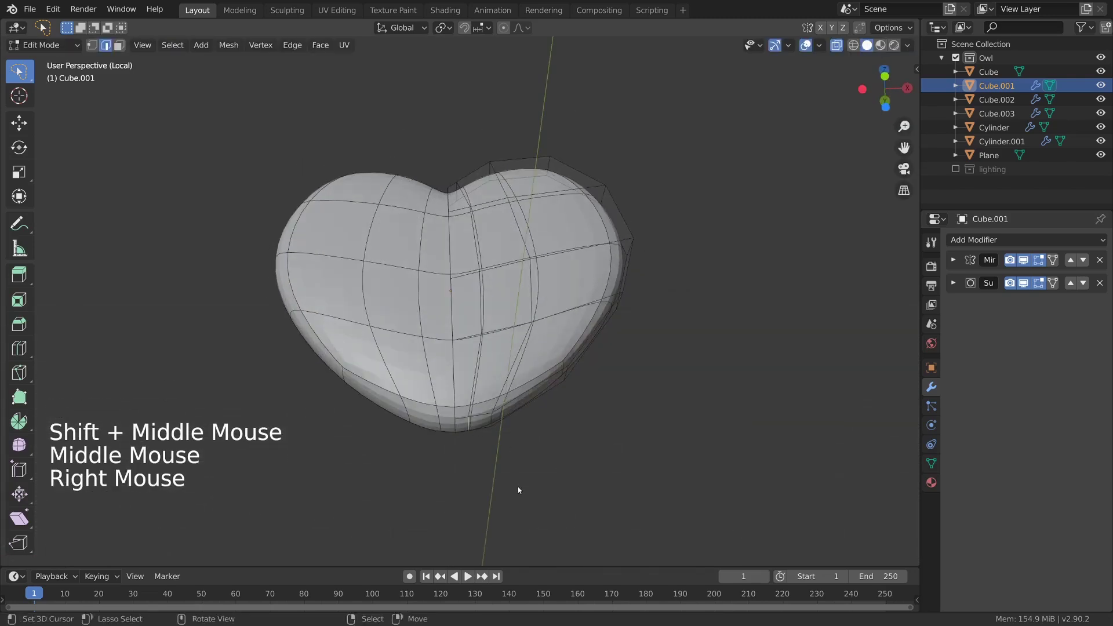
{"action": "key", "text": "grave"}
{"action": "middle_click_drag", "start_coordinate": [532, 423], "coordinate": [533, 408], "text": "shift"}
{"action": "middle_click_drag", "start_coordinate": [533, 408], "coordinate": [534, 400], "text": "ctrl"}
{"action": "key", "text": "g"}
{"action": "left_click", "coordinate": [452, 398]}
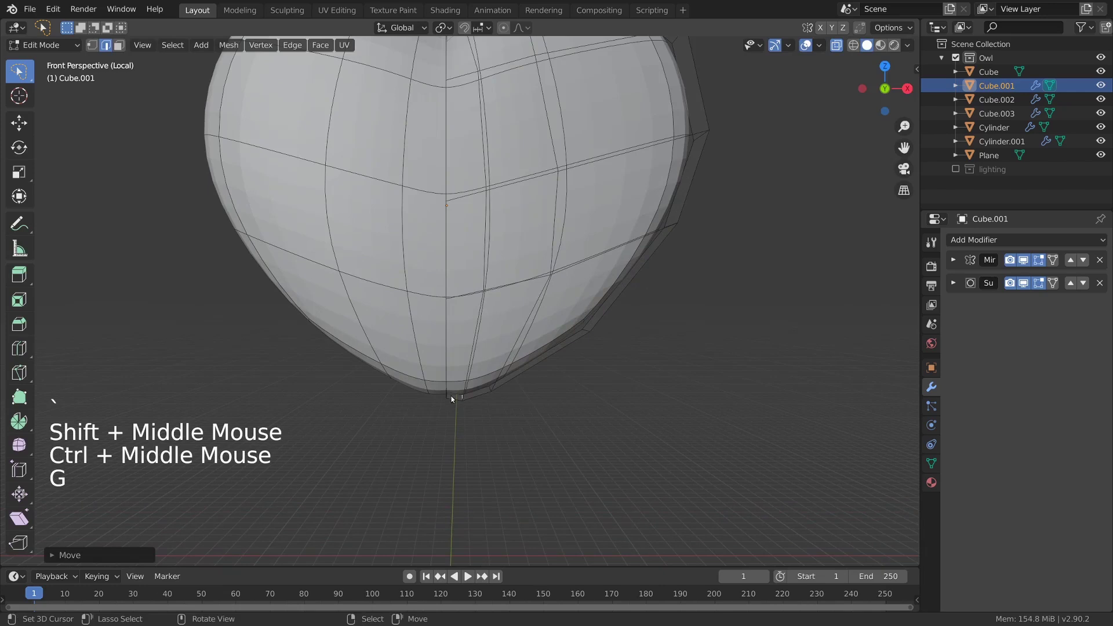
{"action": "right_click", "coordinate": [448, 396]}
{"action": "key", "text": "g"}
{"action": "key", "text": "Escape"}
Step: Move the vertical edge loop in the middle of the heart's editable half outward and deselect everything
{"action": "middle_click_drag", "start_coordinate": [531, 374], "coordinate": [568, 400], "text": "shift"}
{"action": "right_click", "coordinate": [542, 263], "text": "alt"}
{"action": "key", "text": "g"}
{"action": "left_click", "coordinate": [578, 278]}
{"action": "key", "text": "alt+a"}
{"action": "middle_click_drag", "start_coordinate": [578, 278], "coordinate": [583, 346], "text": "shift"}
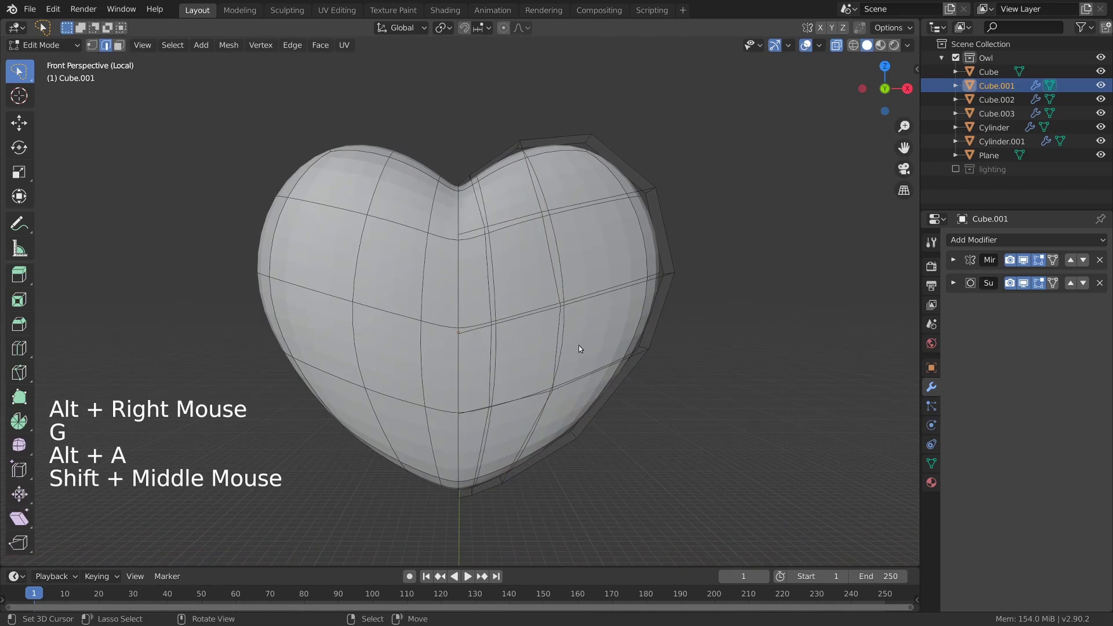
Step: Select the two central edges beside the mirror line and slide them outward to widen the nose area
{"action": "right_click", "coordinate": [493, 348]}
{"action": "right_click", "coordinate": [491, 308], "text": "shift"}
{"action": "key", "text": "g"}
{"action": "key", "text": "g"}
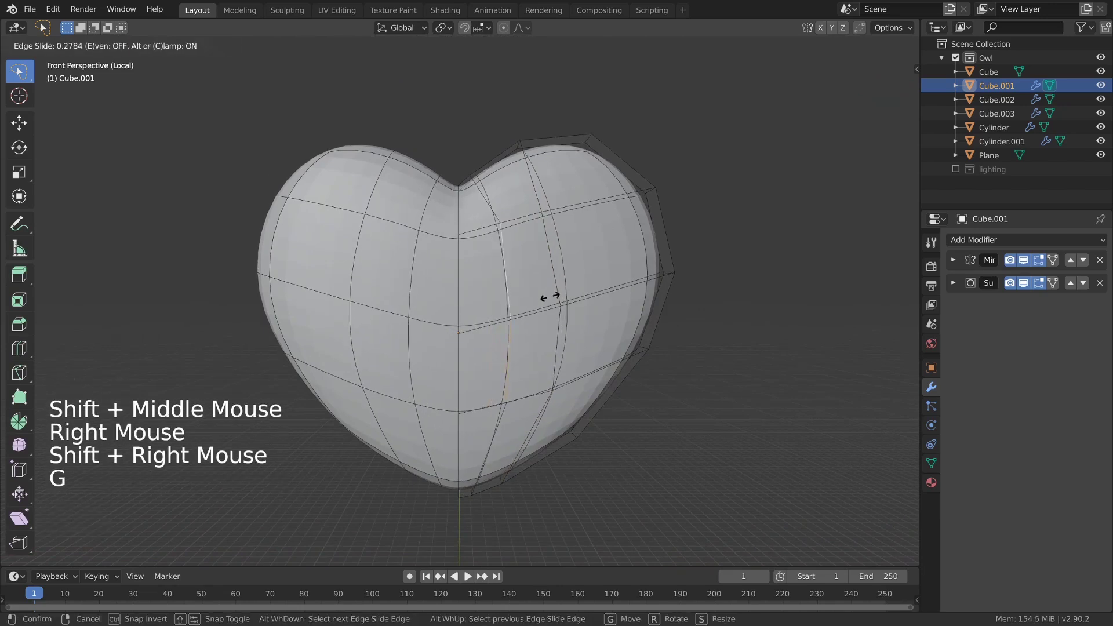
{"action": "left_click", "coordinate": [547, 298]}
{"action": "middle_click_drag", "start_coordinate": [568, 302], "coordinate": [538, 259]}
{"action": "key", "text": "alt+a"}
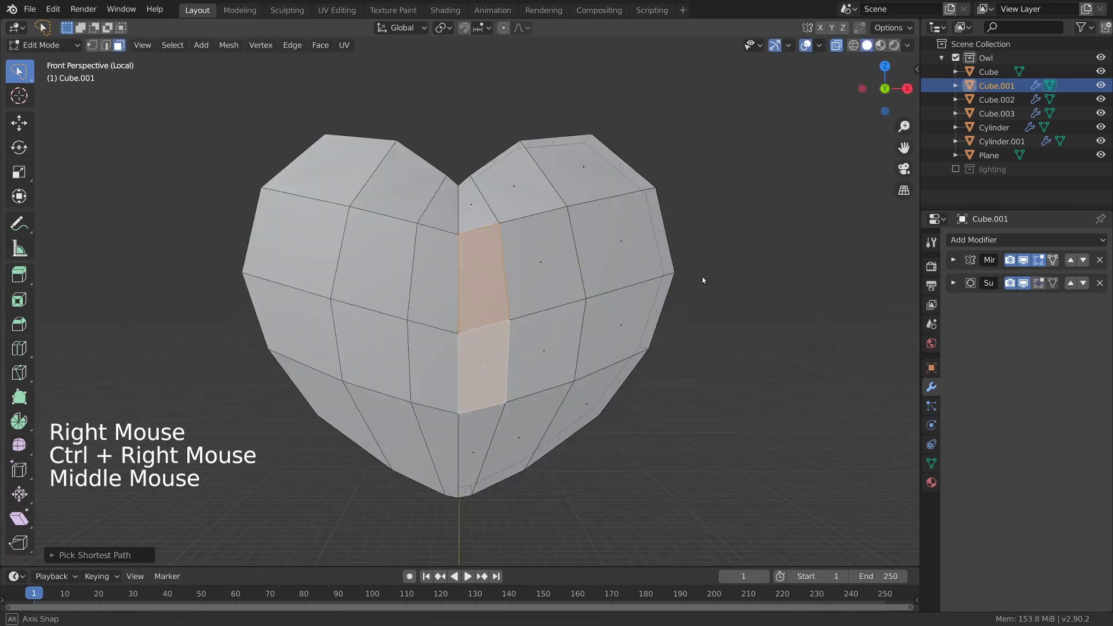
Step: Extrude the two selected center faces forward from the heart to form the nose
{"action": "middle_click_drag", "start_coordinate": [701, 276], "coordinate": [562, 301]}
{"action": "key", "text": "e"}
{"action": "left_click", "coordinate": [567, 328]}
{"action": "middle_click_drag", "start_coordinate": [567, 327], "coordinate": [465, 333], "text": "ctrl"}
Step: Slide the nose's upper front edge back onto the face and merge all overlapping vertices by distance
{"action": "key", "text": "1"}
{"action": "key", "text": "2"}
{"action": "right_click", "coordinate": [427, 250]}
{"action": "middle_click_drag", "start_coordinate": [427, 250], "coordinate": [463, 282]}
{"action": "key", "text": "g"}
{"action": "key", "text": "g"}
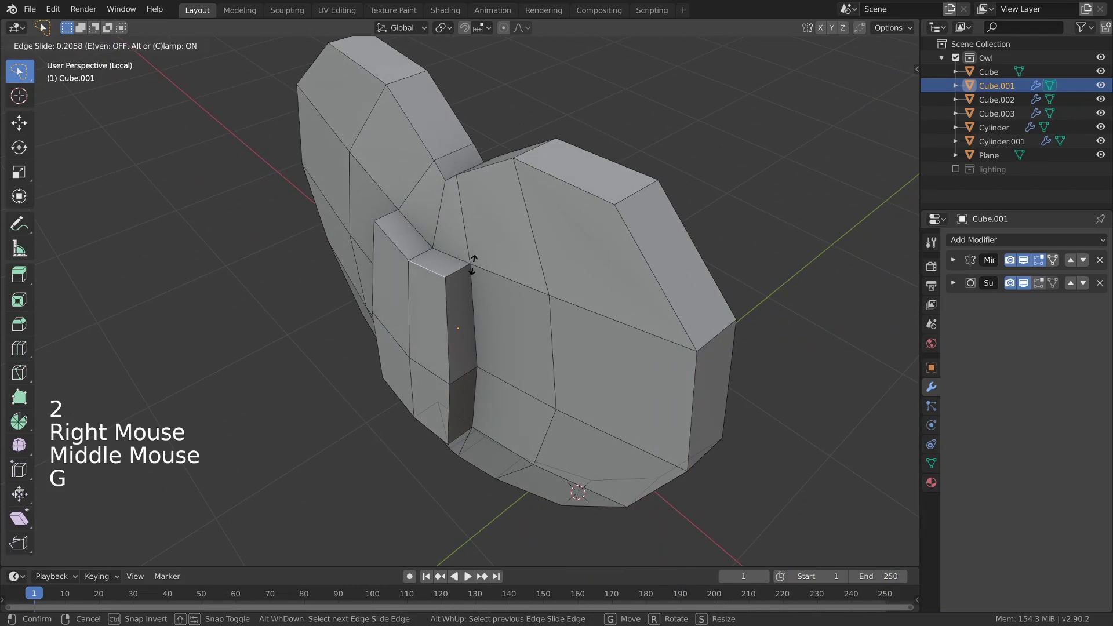
{"action": "left_click", "coordinate": [548, 212]}
{"action": "middle_click_drag", "start_coordinate": [505, 278], "coordinate": [511, 253]}
{"action": "key", "text": "a"}
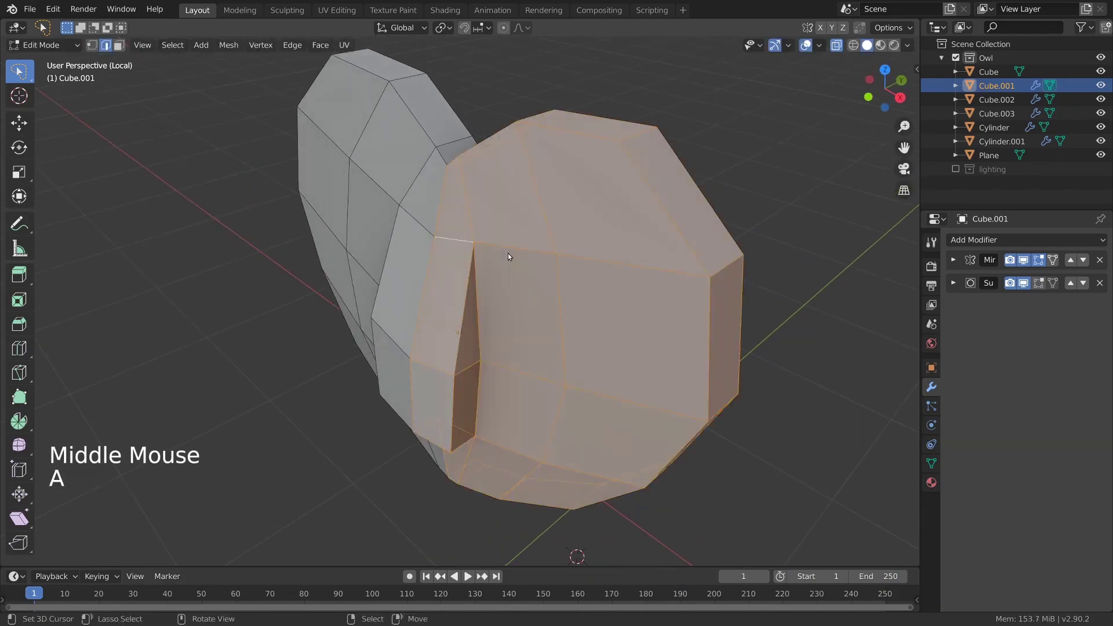
{"action": "key", "text": "m"}
{"action": "left_click", "coordinate": [501, 305]}
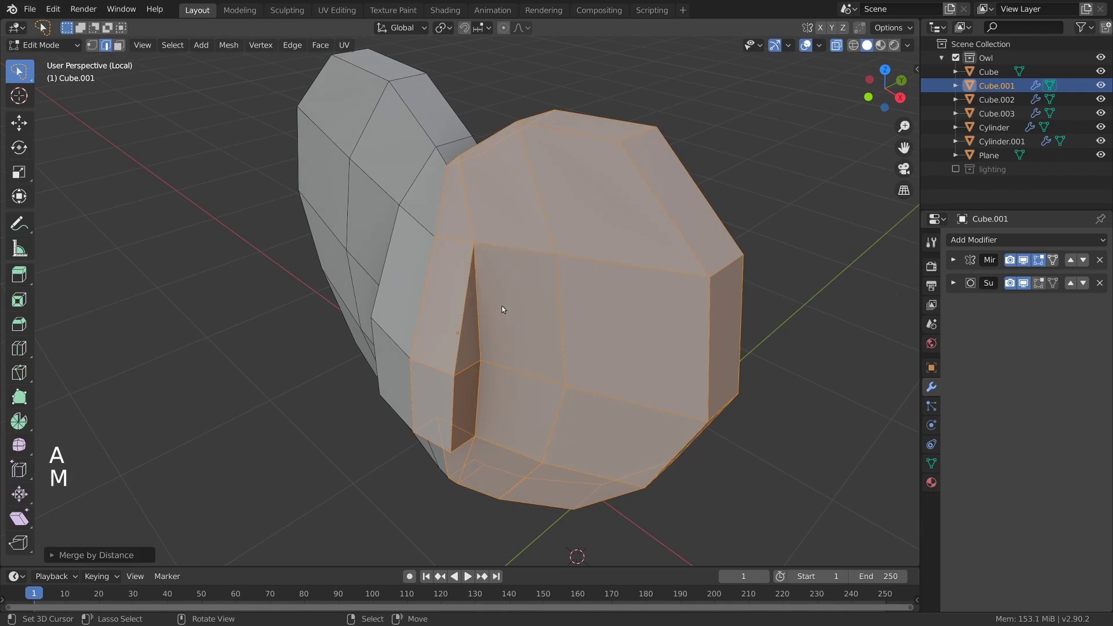
Step: Move the vertex at the nose's upper side corner slightly up and away from the nose
{"action": "key", "text": "1"}
{"action": "right_click", "coordinate": [477, 241]}
{"action": "key", "text": "g"}
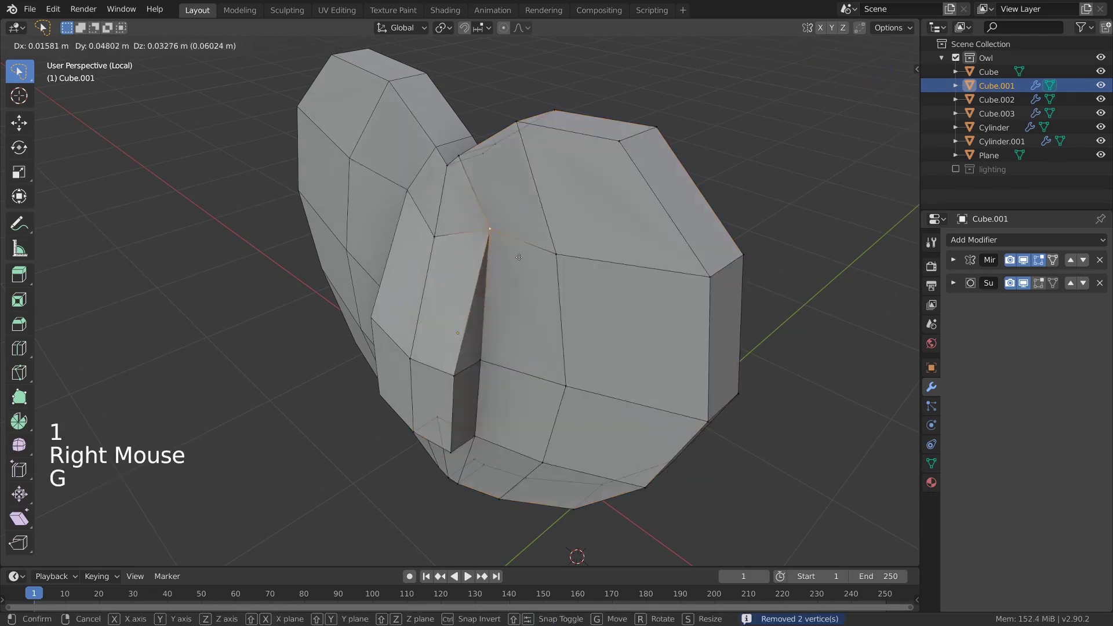
{"action": "left_click", "coordinate": [510, 257]}
{"action": "mouse_move", "coordinate": [506, 352]}
{"action": "middle_mouse_down"}
{"action": "mouse_move", "coordinate": [528, 232]}
{"action": "mouse_move", "coordinate": [499, 308]}
{"action": "mouse_move", "coordinate": [499, 358]}
{"action": "middle_mouse_up"}
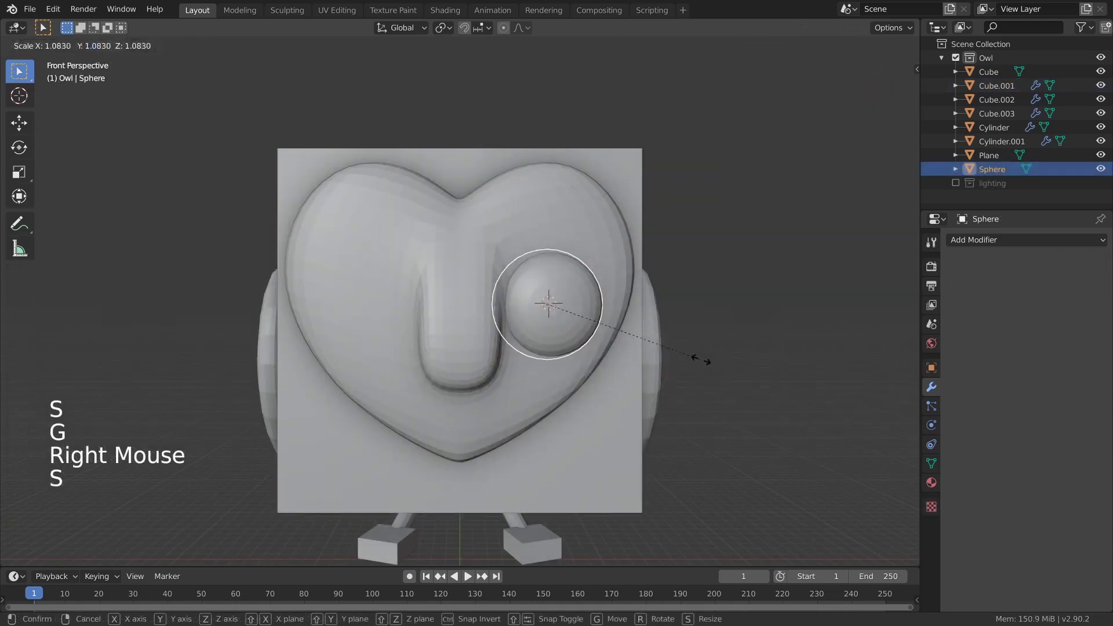
Step: Position the eye sphere beside the nose on the heart-shaped face
{"action": "key", "text": "g"}
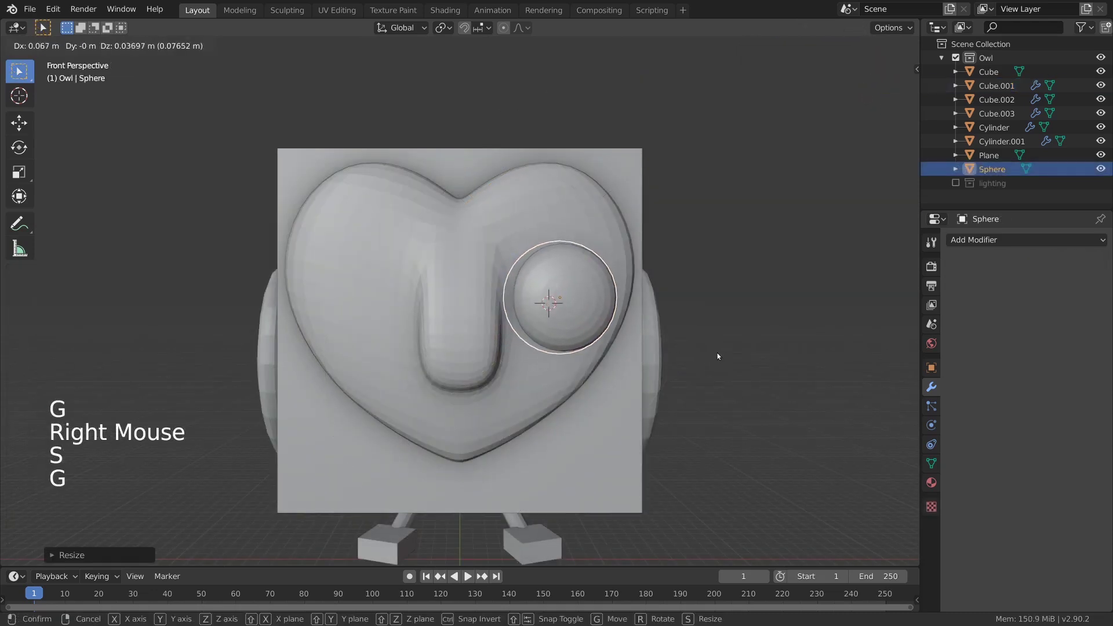
{"action": "left_click", "coordinate": [562, 365]}
{"action": "key", "text": "alt+a"}
{"action": "right_click", "coordinate": [523, 359]}
{"action": "right_click", "coordinate": [600, 318]}
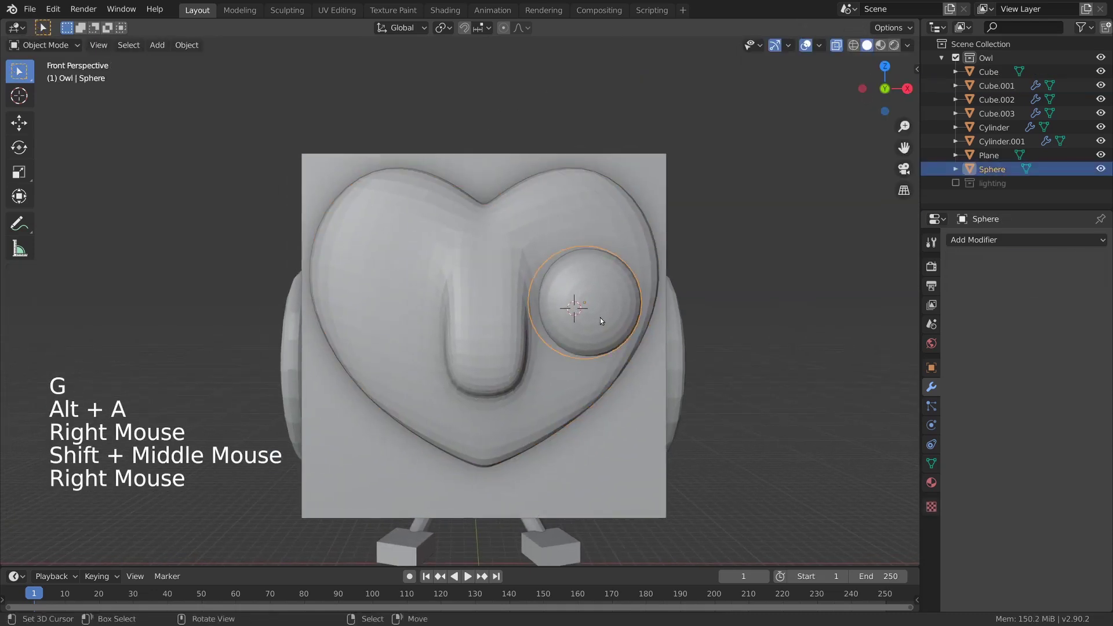
{"action": "key", "text": "g"}
{"action": "left_click", "coordinate": [594, 336]}
{"action": "key", "text": "g"}
{"action": "left_click", "coordinate": [563, 359]}
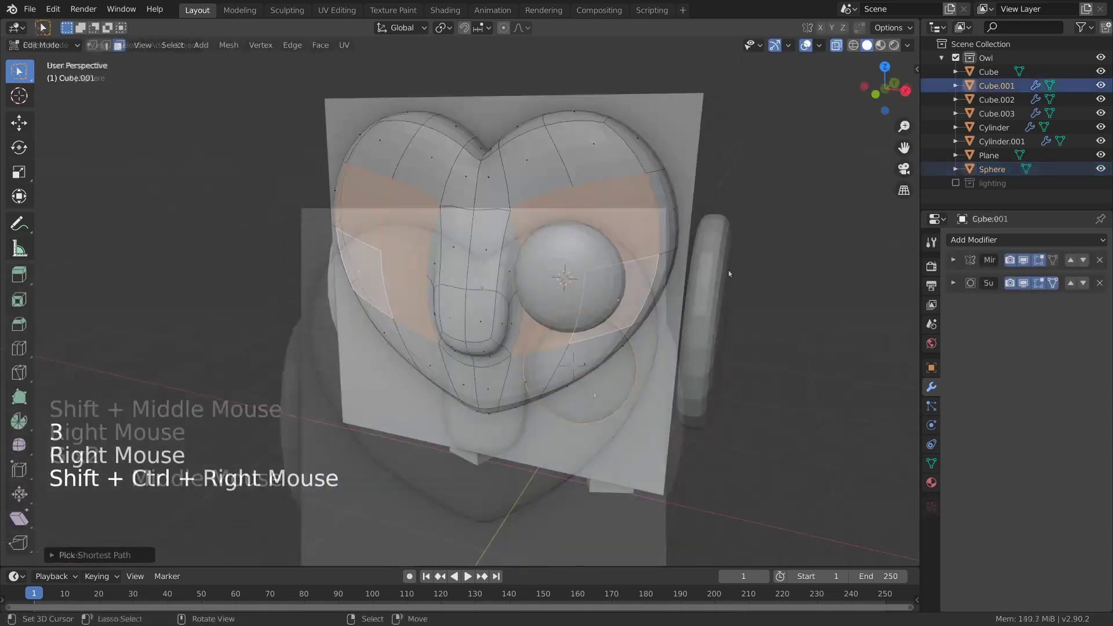
Step: Extrude the selected eye-area faces of the heart and scale them down to form the eye sockets
{"action": "key", "text": "e"}
{"action": "left_click", "coordinate": [714, 261]}
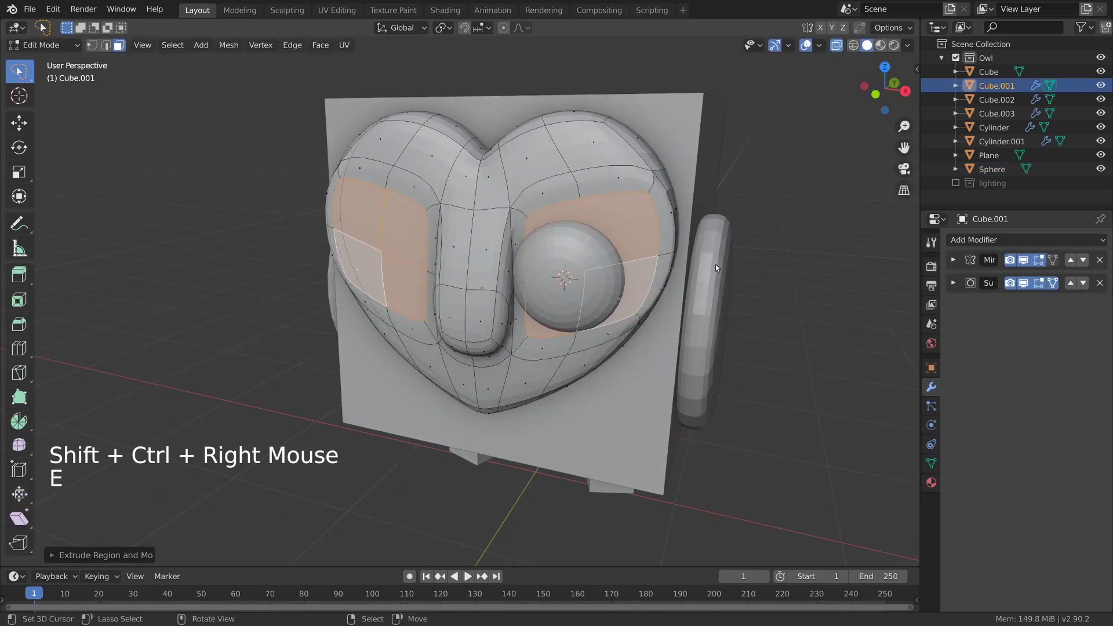
{"action": "key", "text": "s"}
{"action": "left_click", "coordinate": [676, 261]}
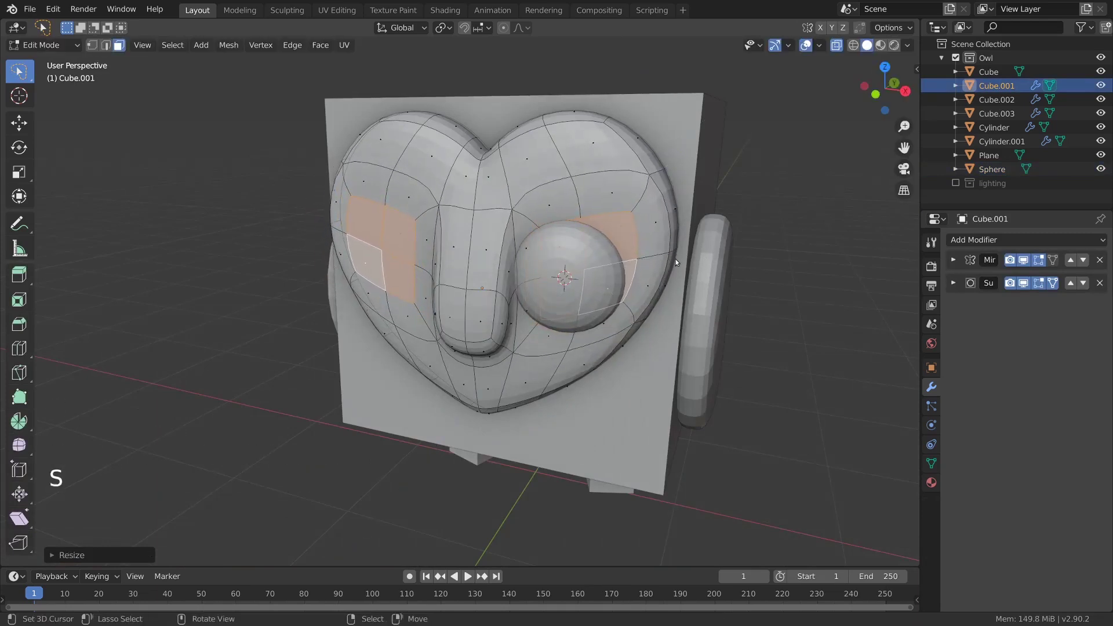
Step: Move, rotate and scale the beak's middle edge loop in the right view
{"action": "key", "text": "g"}
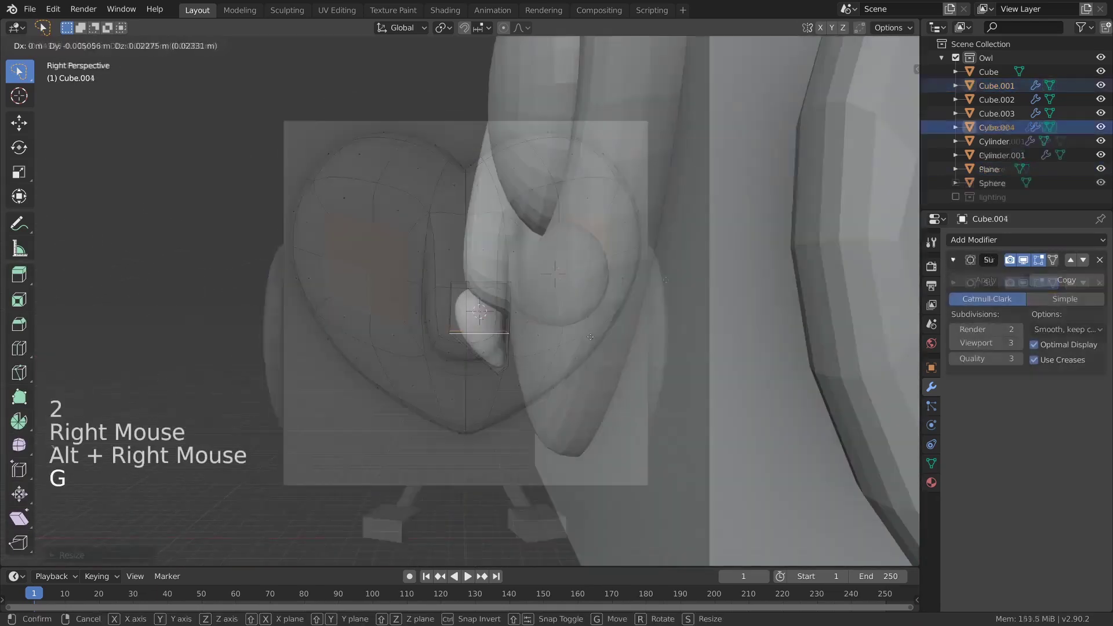
{"action": "key", "text": "r"}
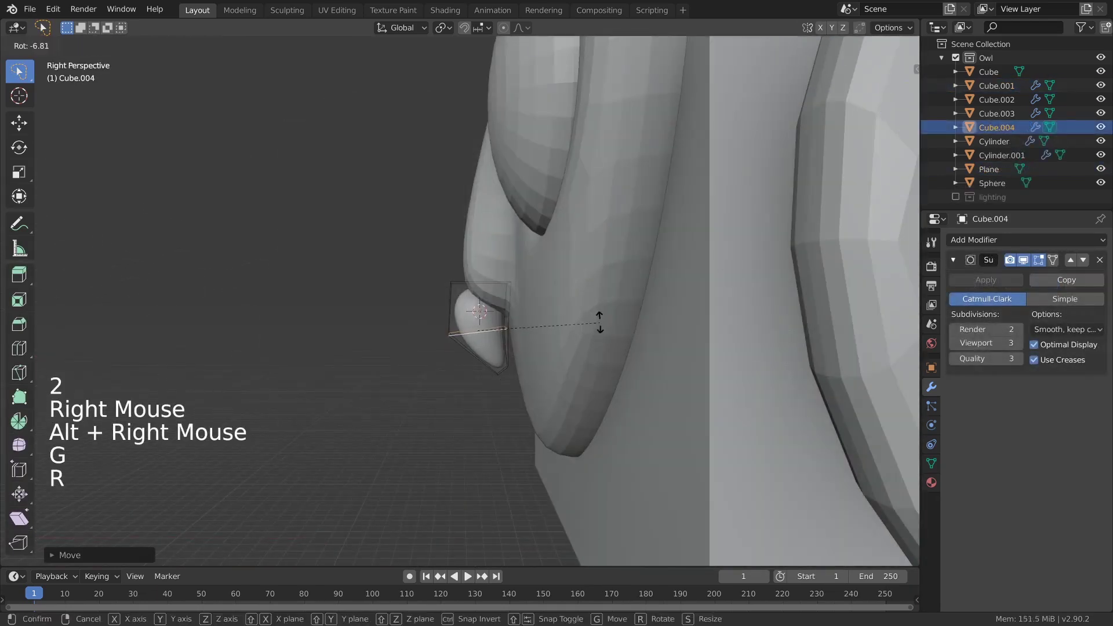
{"action": "key", "text": "s"}
{"action": "left_click", "coordinate": [603, 319]}
Step: Select the beak's top face and delete it
{"action": "right_click", "coordinate": [488, 283], "text": "alt"}
{"action": "key", "text": "3"}
{"action": "right_click", "coordinate": [488, 280]}
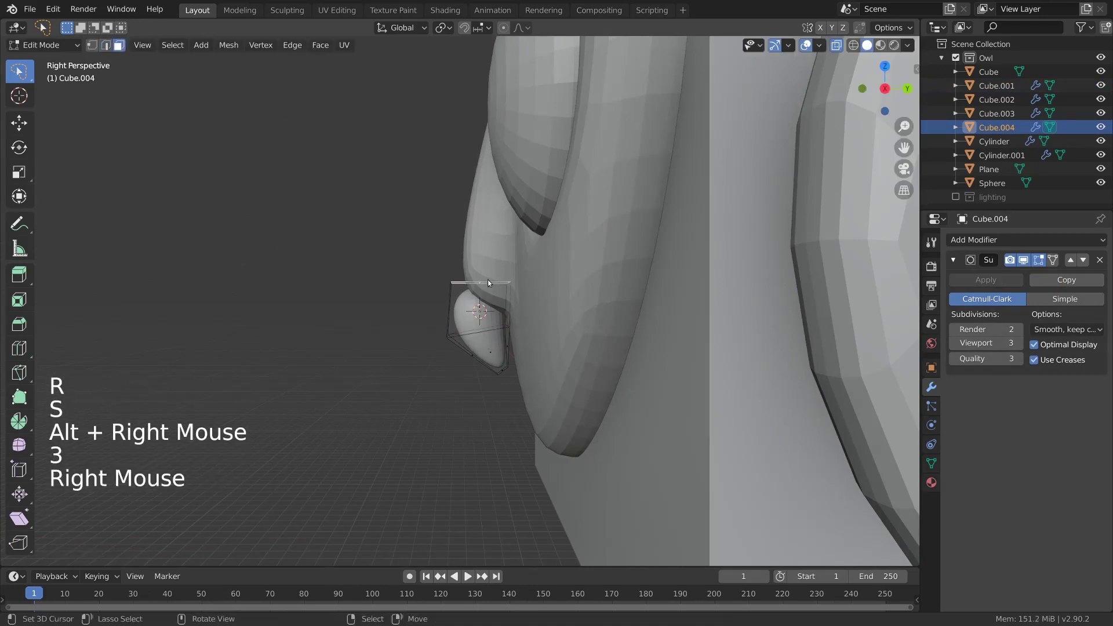
{"action": "key", "text": "x"}
{"action": "left_click", "coordinate": [523, 297]}
Step: Select the beak's open upper edge loop, then rotate and scale it
{"action": "key", "text": "2"}
{"action": "right_click", "coordinate": [503, 284], "text": "alt"}
{"action": "key", "text": "r"}
{"action": "left_click", "coordinate": [605, 322]}
{"action": "key", "text": "s"}
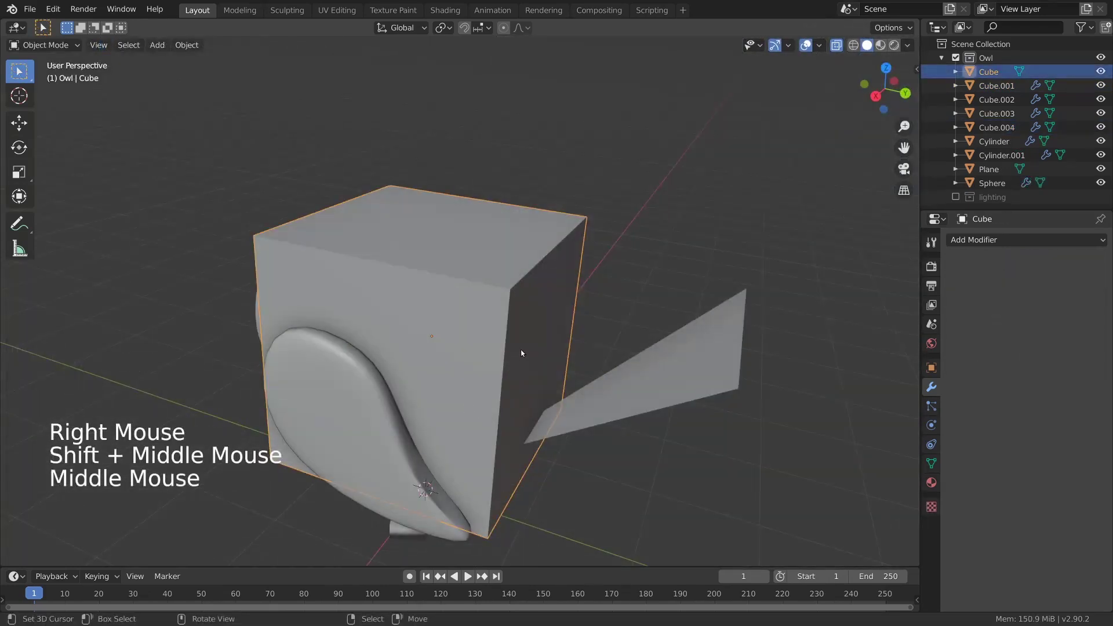
Step: Apply smooth shading to the owl's body cube
{"action": "key", "text": "w"}
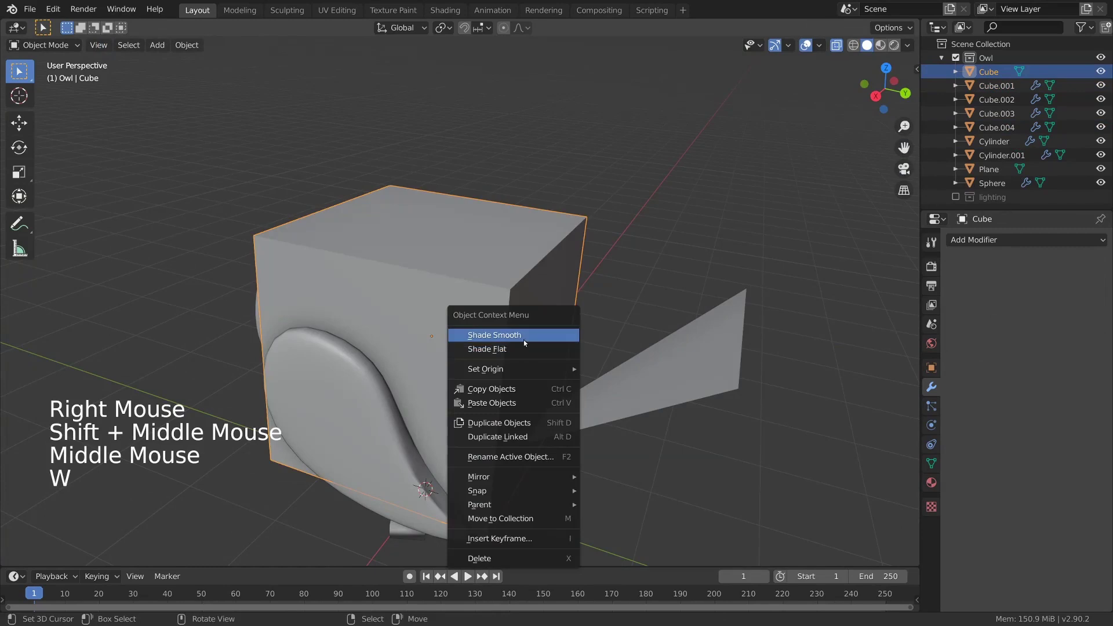
{"action": "left_click", "coordinate": [517, 334]}
{"action": "middle_click_drag", "start_coordinate": [519, 350], "coordinate": [684, 354]}
{"action": "middle_click_drag", "start_coordinate": [684, 354], "coordinate": [541, 319]}
Step: Bevel all edges of the body cube with two segments and a width of about 0.048 m, then deselect everything
{"action": "key", "text": "Tab"}
{"action": "middle_click_drag", "start_coordinate": [622, 375], "coordinate": [624, 350], "text": "shift"}
{"action": "key", "text": "ctrl+b"}
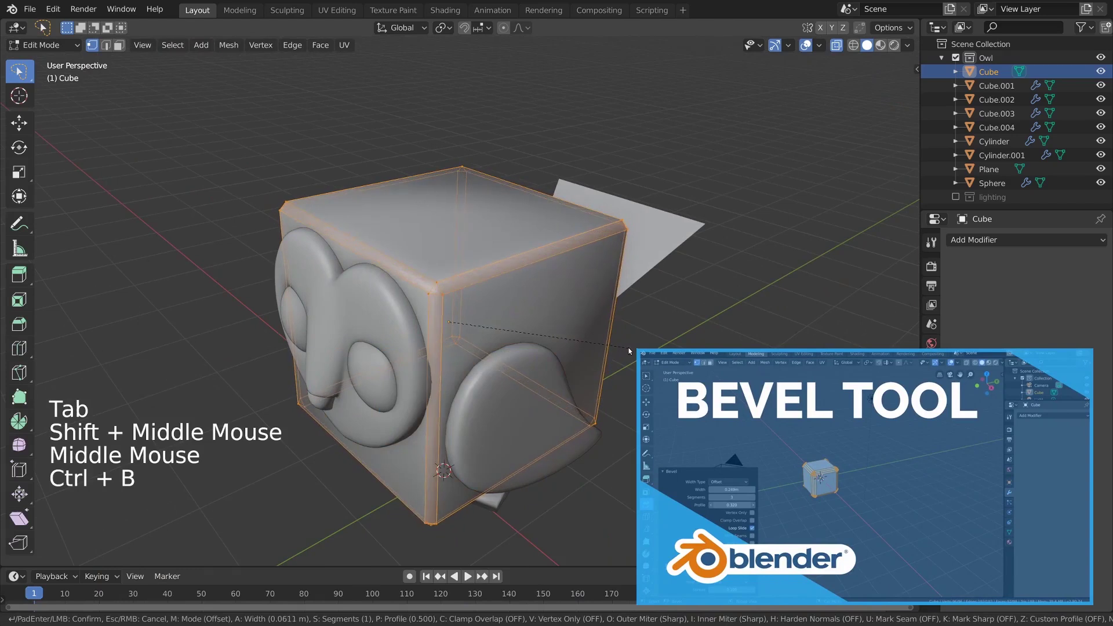
{"action": "scroll", "coordinate": [640, 348], "scroll_direction": "up", "scroll_amount": 1}
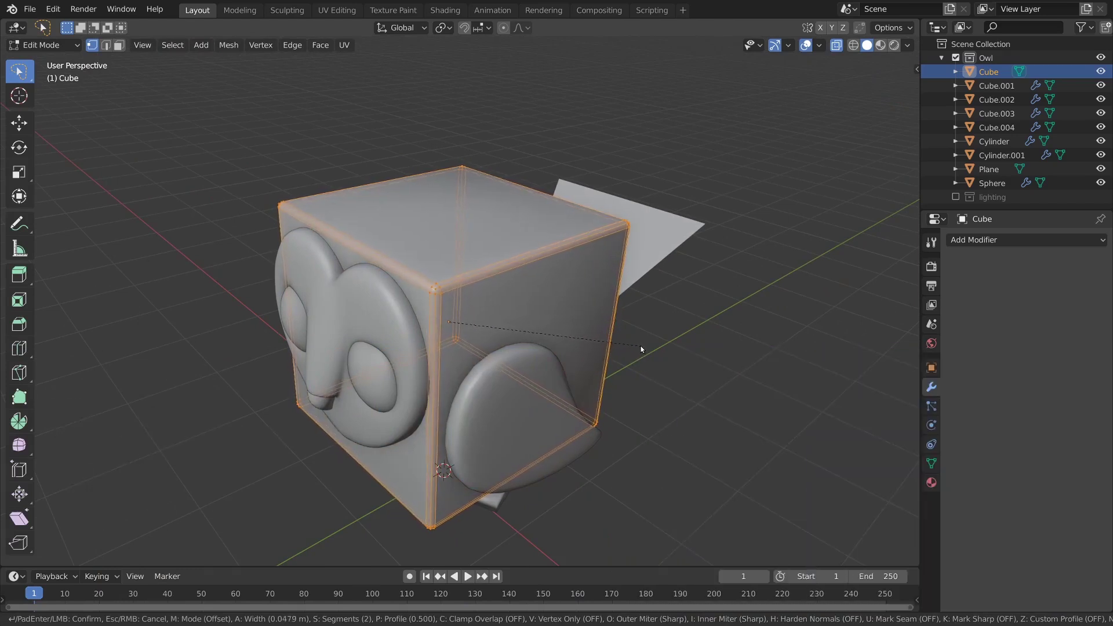
{"action": "left_click", "coordinate": [640, 348]}
{"action": "middle_click_drag", "start_coordinate": [641, 350], "coordinate": [514, 297]}
{"action": "key", "text": "alt+a"}
{"action": "key", "text": "Tab"}
{"action": "key", "text": "Tab"}
{"action": "key", "text": "ctrl+b"}
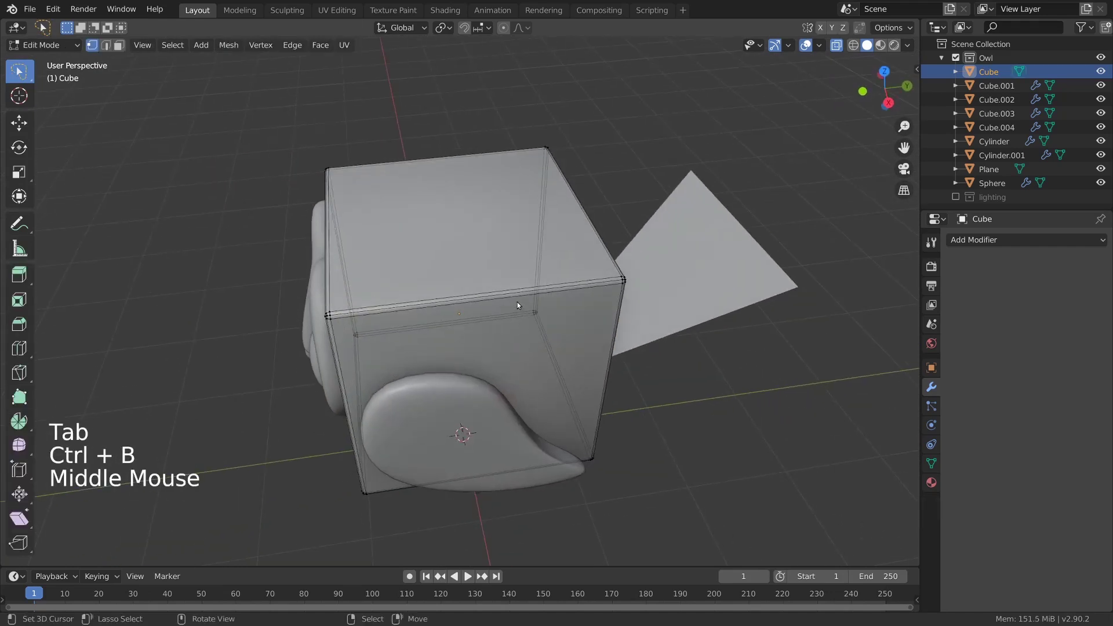
Step: Add three centered loop cuts to the body cube, one in each direction
{"action": "key", "text": "ctrl+r"}
{"action": "left_click", "coordinate": [496, 297]}
{"action": "right_click", "coordinate": [497, 297]}
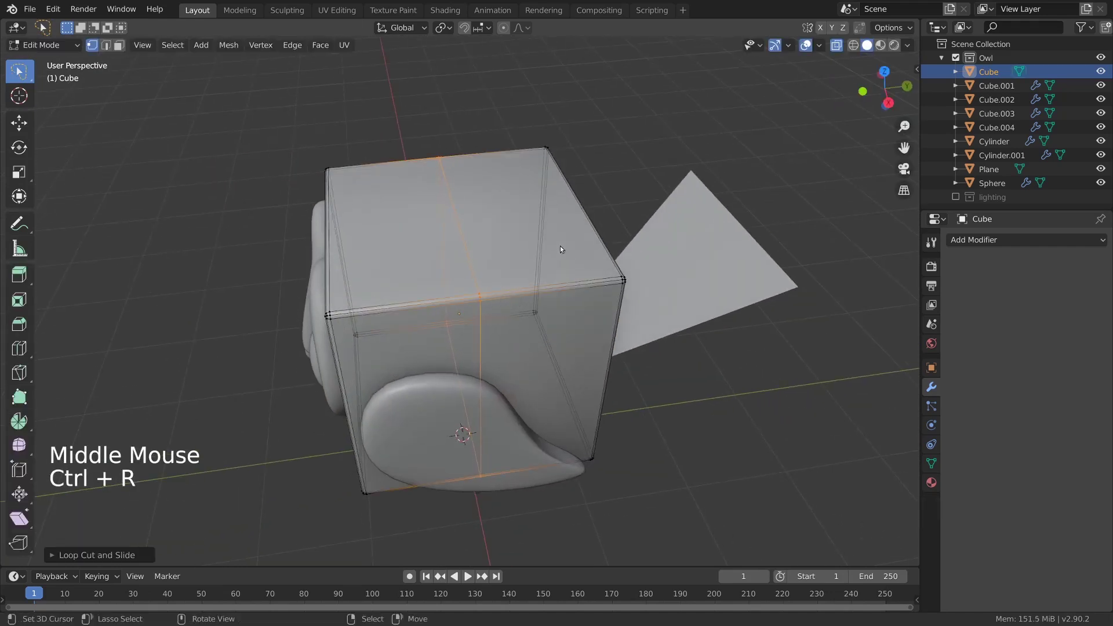
{"action": "key", "text": "ctrl+r"}
{"action": "left_click", "coordinate": [594, 232]}
{"action": "right_click", "coordinate": [594, 233]}
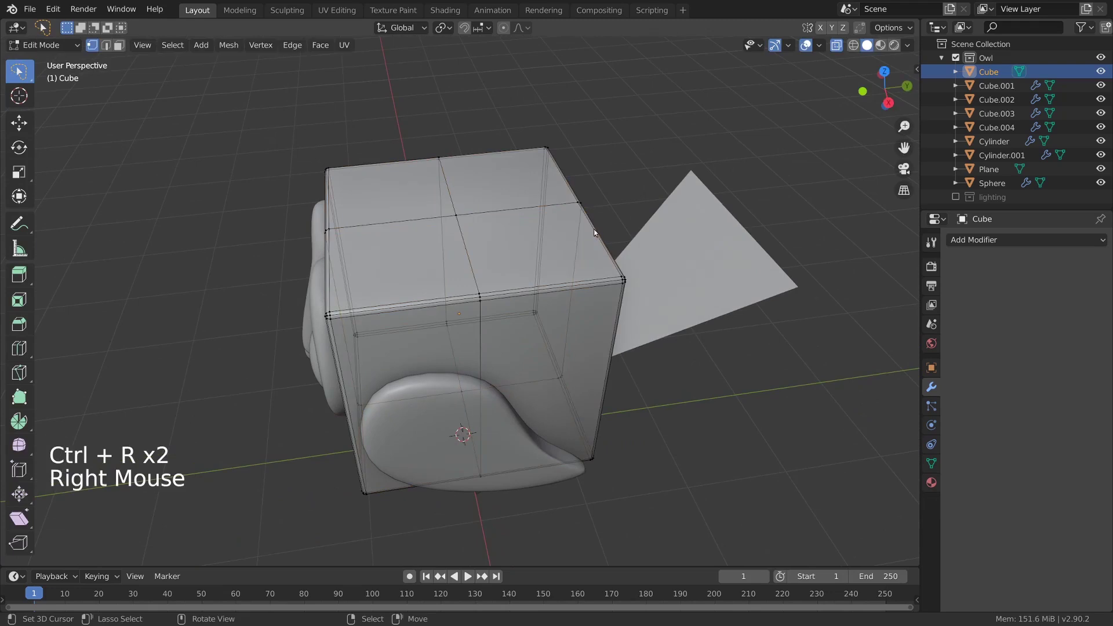
{"action": "key", "text": "ctrl+r"}
{"action": "left_click", "coordinate": [618, 371]}
{"action": "right_click", "coordinate": [620, 376]}
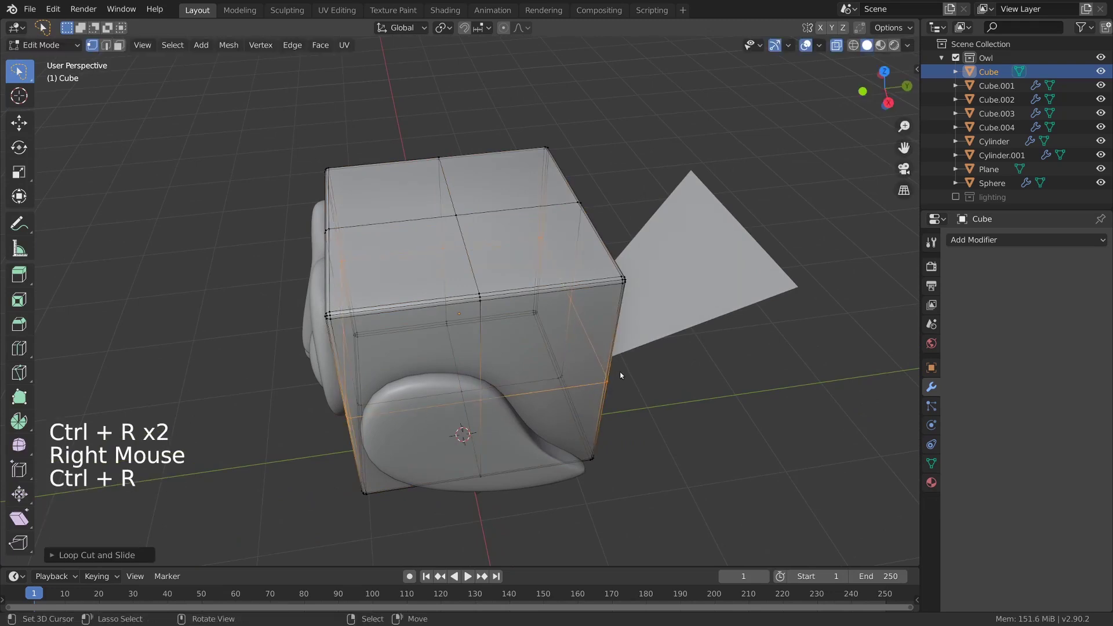
Step: Add the other two center loops of the body cube to the selection and bevel all three
{"action": "right_click", "coordinate": [485, 349], "text": "alt+shift"}
{"action": "right_click", "coordinate": [513, 213], "text": "alt+shift"}
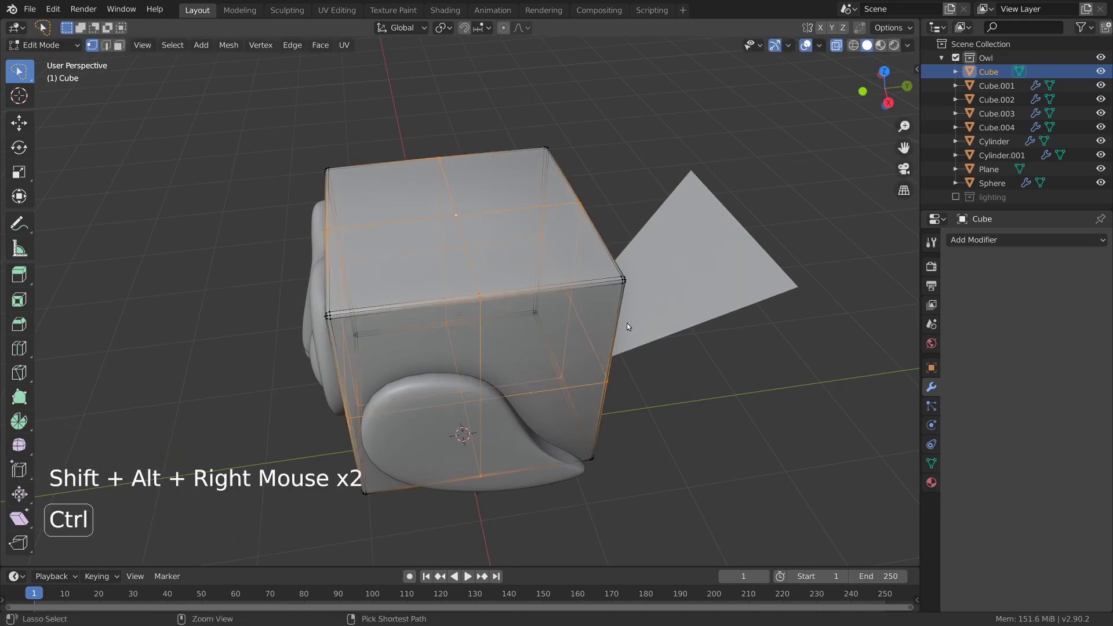
{"action": "key", "text": "ctrl+b"}
{"action": "left_click", "coordinate": [707, 342]}
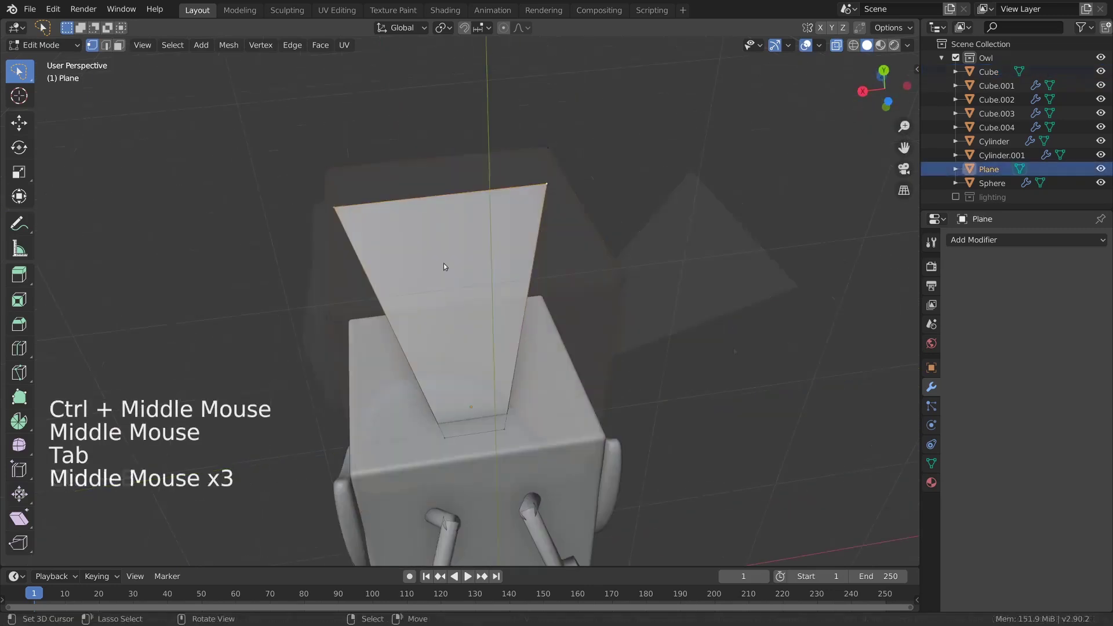
Step: Add a crosswise loop cut to the tail plane and slide it toward the wide end
{"action": "middle_click_drag", "start_coordinate": [522, 302], "coordinate": [522, 273], "text": "ctrl"}
{"action": "middle_click_drag", "start_coordinate": [521, 273], "coordinate": [551, 276]}
{"action": "key", "text": "ctrl+r"}
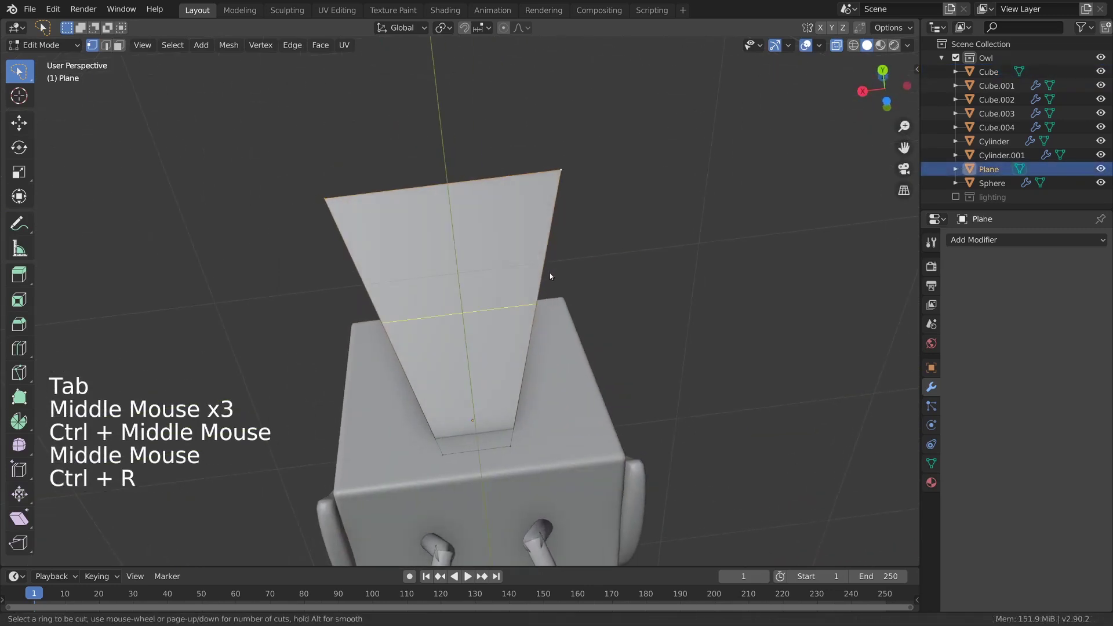
{"action": "left_click", "coordinate": [550, 276]}
{"action": "left_click", "coordinate": [555, 227]}
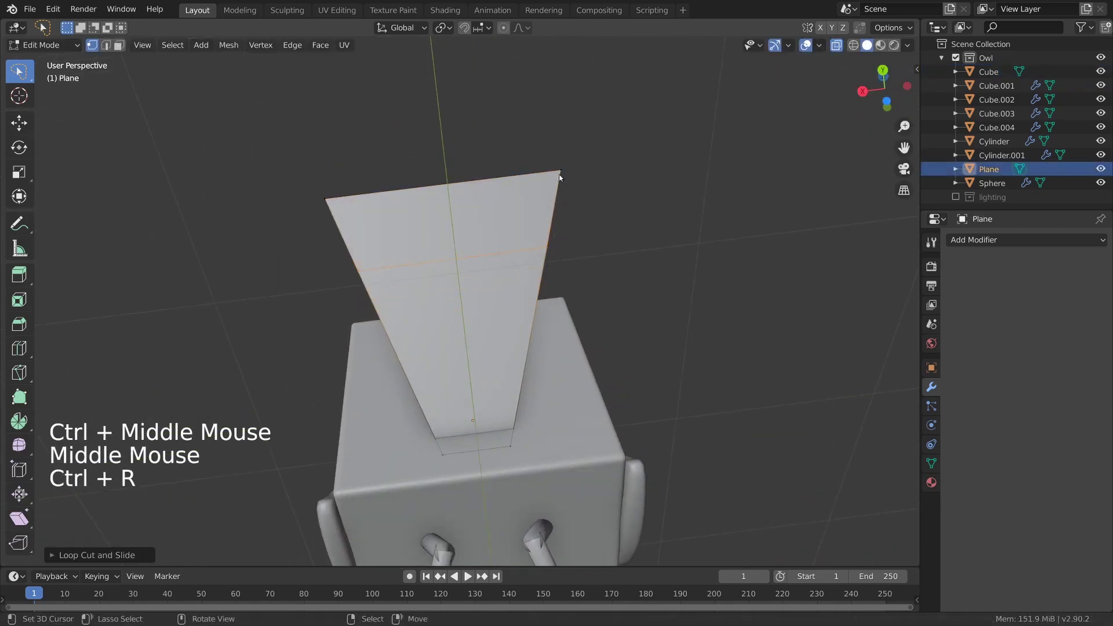
Step: Reshape the tail plane into a tapered feather outline by sliding its tip and centre vertices and moving a base vertex
{"action": "right_click", "coordinate": [559, 173]}
{"action": "middle_click_drag", "start_coordinate": [559, 174], "coordinate": [597, 193]}
{"action": "key", "text": "g"}
{"action": "key", "text": "g"}
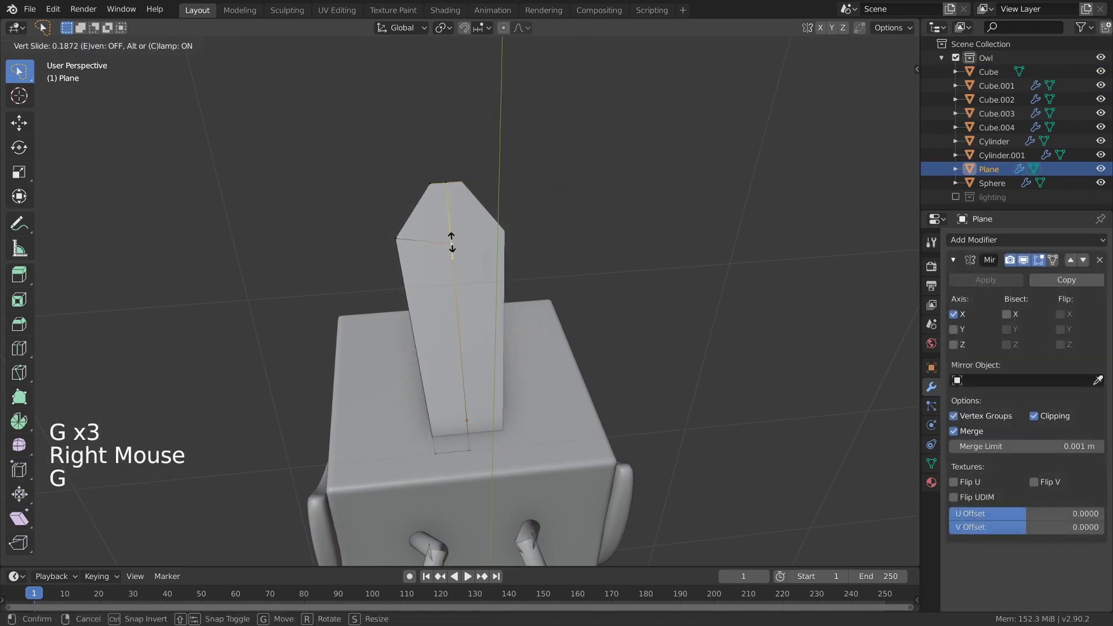
{"action": "left_click", "coordinate": [458, 368]}
{"action": "right_click", "coordinate": [447, 452]}
{"action": "key", "text": "g"}
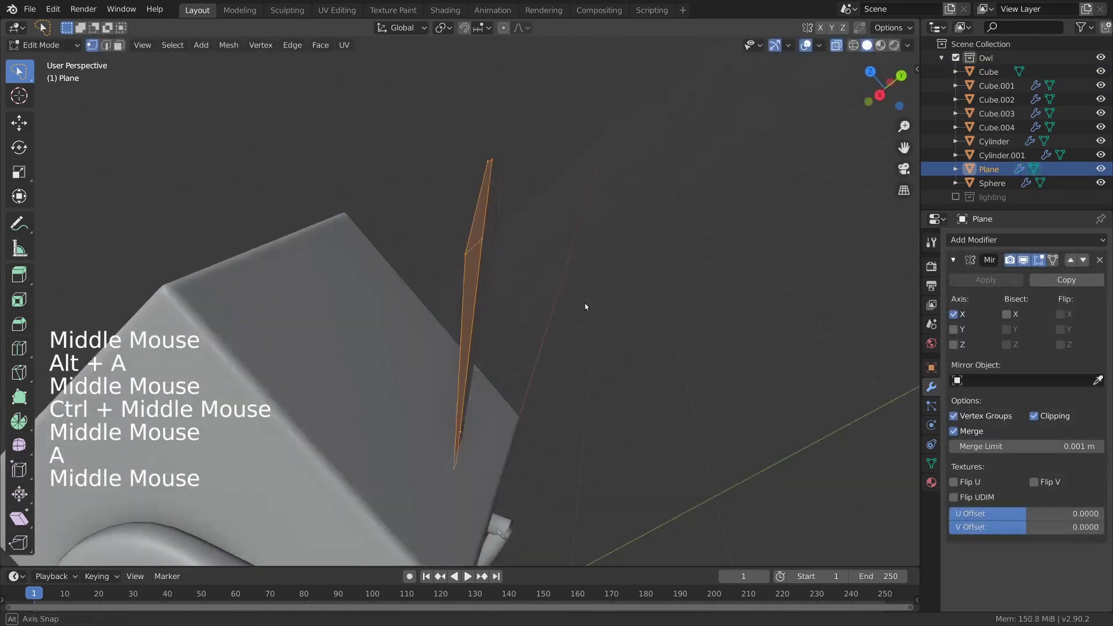
Step: Extrude the whole tail plane to give it thickness and add a level 1 subdivision surface
{"action": "middle_click_drag", "start_coordinate": [586, 305], "coordinate": [586, 285]}
{"action": "key", "text": "e"}
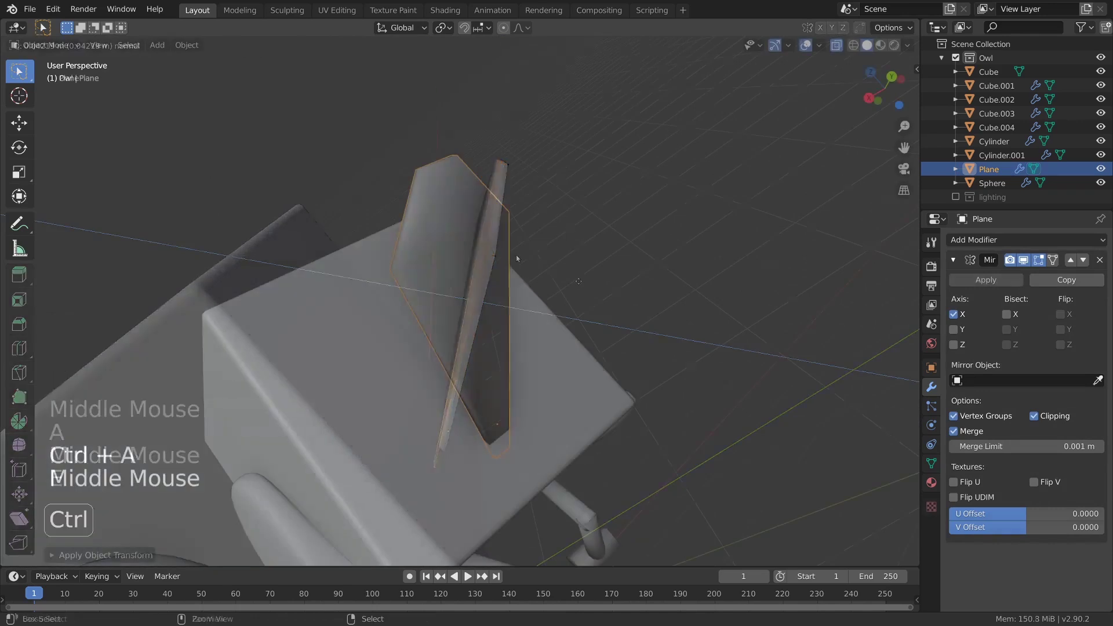
{"action": "key", "text": "ctrl+1"}
{"action": "middle_click_drag", "start_coordinate": [524, 261], "coordinate": [800, 402]}
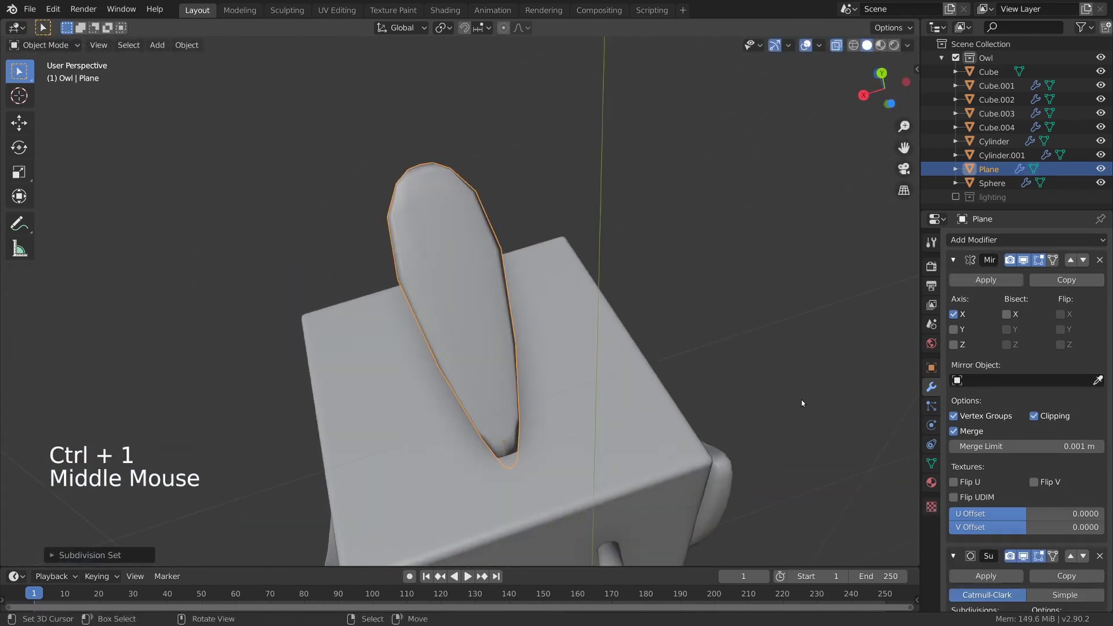
{"action": "scroll", "coordinate": [1051, 439], "scroll_direction": "down", "scroll_amount": 3}
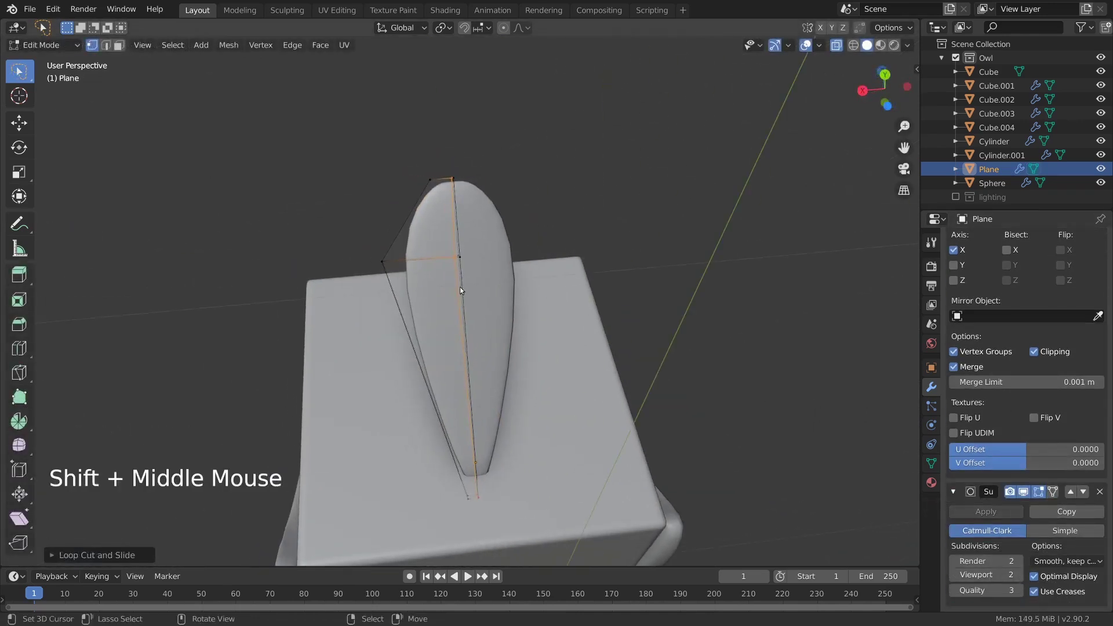
Step: Add a crosswise loop cut to the tail feather, slide it toward the widest part, and select an edge loop near the tip
{"action": "key", "text": "ctrl+r"}
{"action": "left_click", "coordinate": [472, 300]}
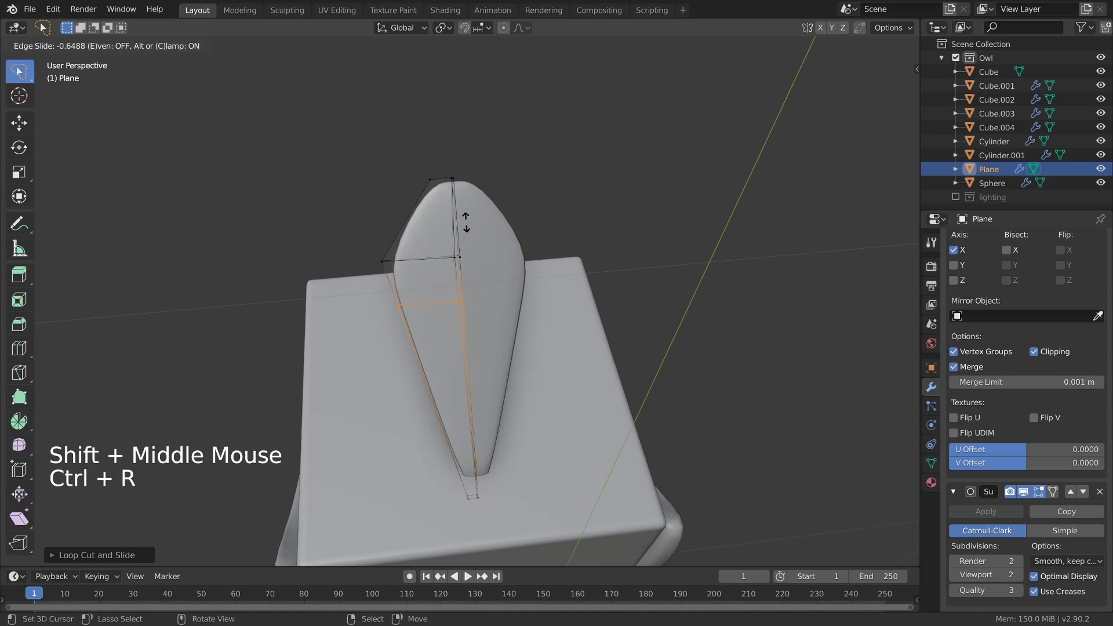
{"action": "left_click", "coordinate": [467, 223]}
{"action": "key", "text": "Tab"}
{"action": "middle_click_drag", "start_coordinate": [467, 223], "coordinate": [465, 284], "text": "ctrl"}
{"action": "key", "text": "alt+a"}
{"action": "key", "text": "Tab"}
{"action": "key", "text": "2"}
{"action": "right_click", "coordinate": [453, 231], "text": "alt"}
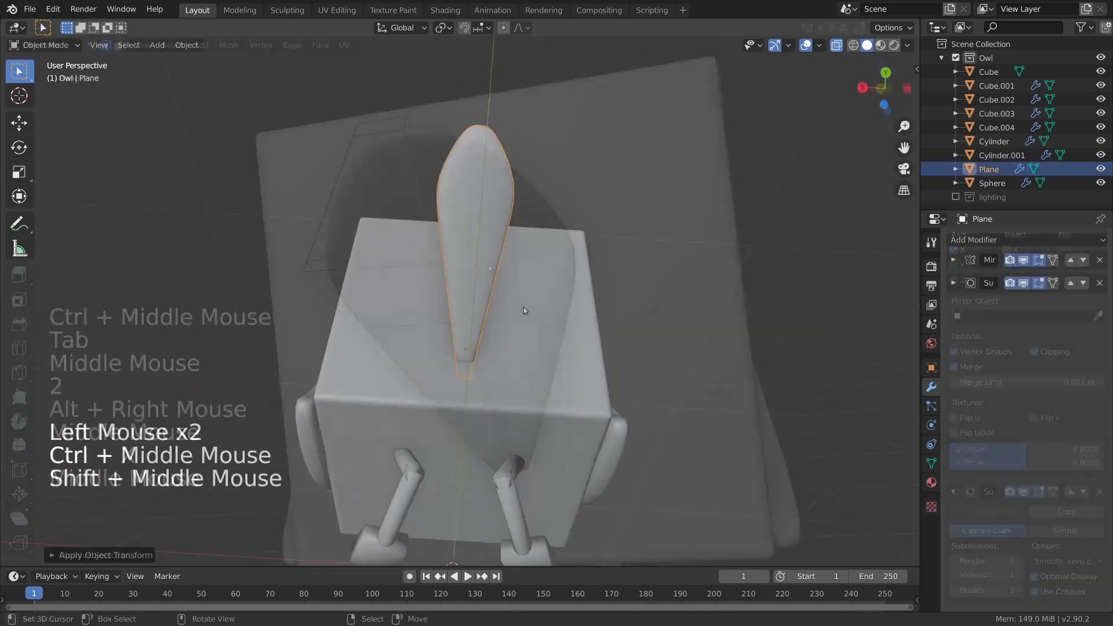
Step: Duplicate the tail feather in place, rotate the copy outward and move it beside the centre feather
{"action": "key", "text": "shift+d"}
{"action": "right_click", "coordinate": [542, 325]}
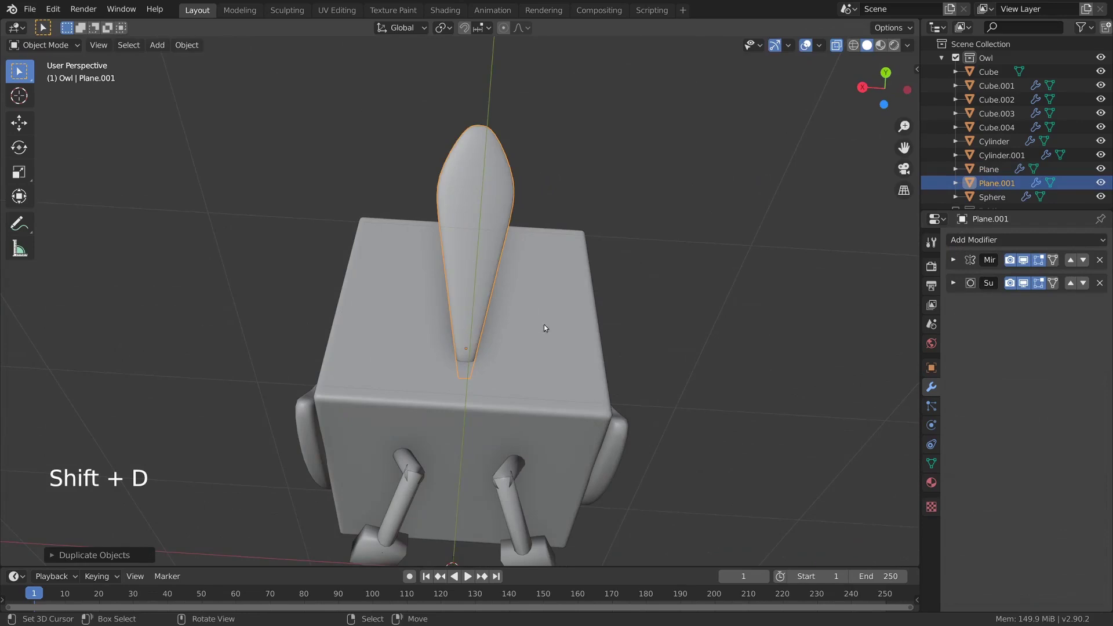
{"action": "key", "text": "r"}
{"action": "left_click", "coordinate": [548, 313]}
{"action": "key", "text": "g"}
{"action": "left_click", "coordinate": [534, 324]}
Step: Scale the duplicated side feather, reposition it against the centre feather and narrow it along X
{"action": "key", "text": "s"}
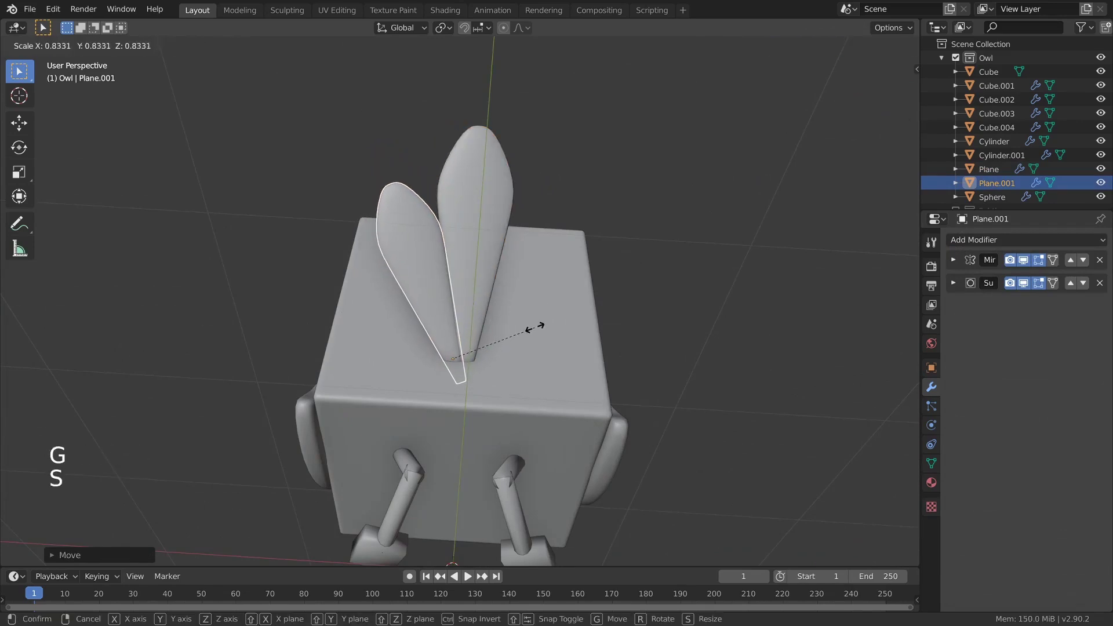
{"action": "left_click", "coordinate": [539, 339]}
{"action": "key", "text": "g"}
{"action": "left_click", "coordinate": [532, 328]}
{"action": "key", "text": "s"}
{"action": "key", "text": "x"}
{"action": "left_click", "coordinate": [529, 329]}
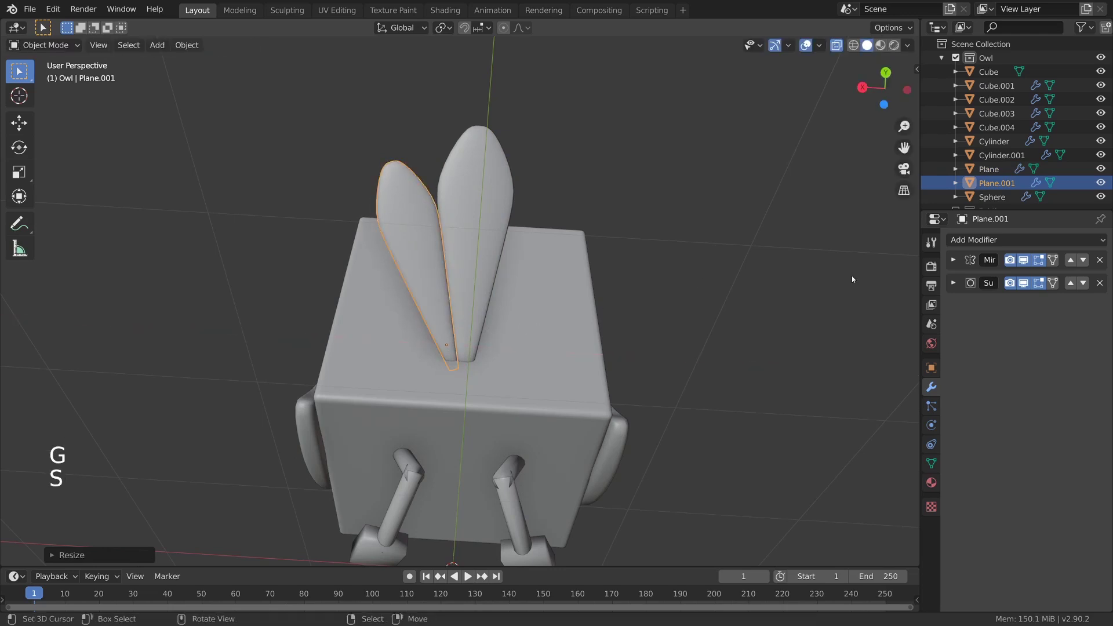
Step: Add a second Mirror modifier to the side feather, place it above the subdivision, and use the centre feather as mirror object
{"action": "left_click", "coordinate": [980, 239]}
{"action": "left_click", "coordinate": [833, 380]}
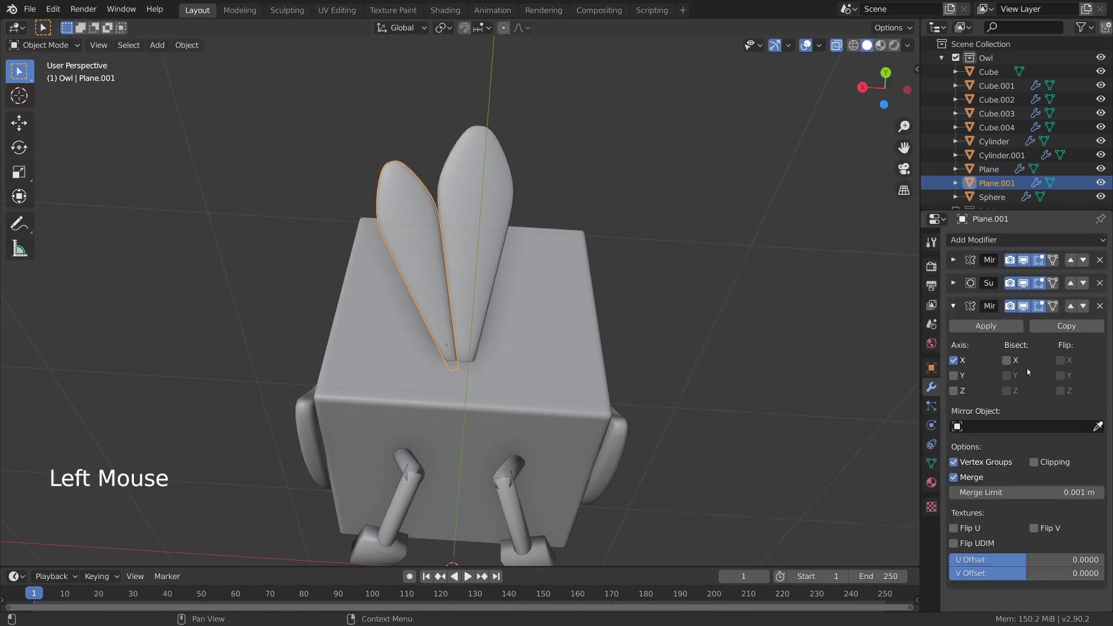
{"action": "left_click", "coordinate": [1071, 307]}
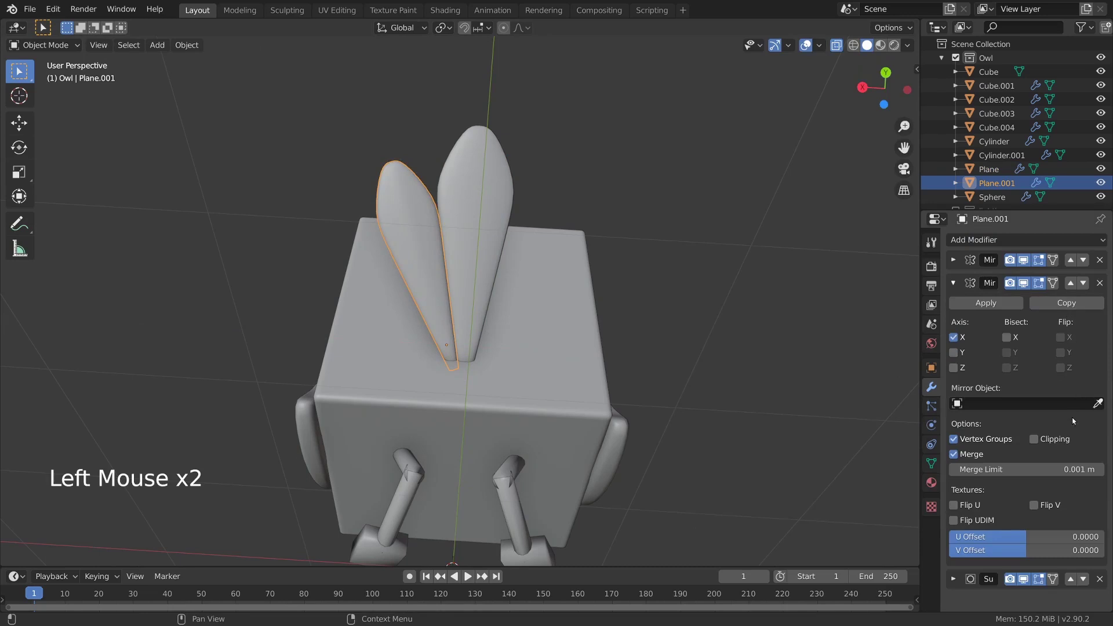
{"action": "left_click", "coordinate": [490, 196]}
Step: Duplicate the mirrored side feathers, then rotate, shrink and move the copies outward to form the outermost tail pair
{"action": "middle_click_drag", "start_coordinate": [490, 196], "coordinate": [554, 276]}
{"action": "key", "text": "shift+d"}
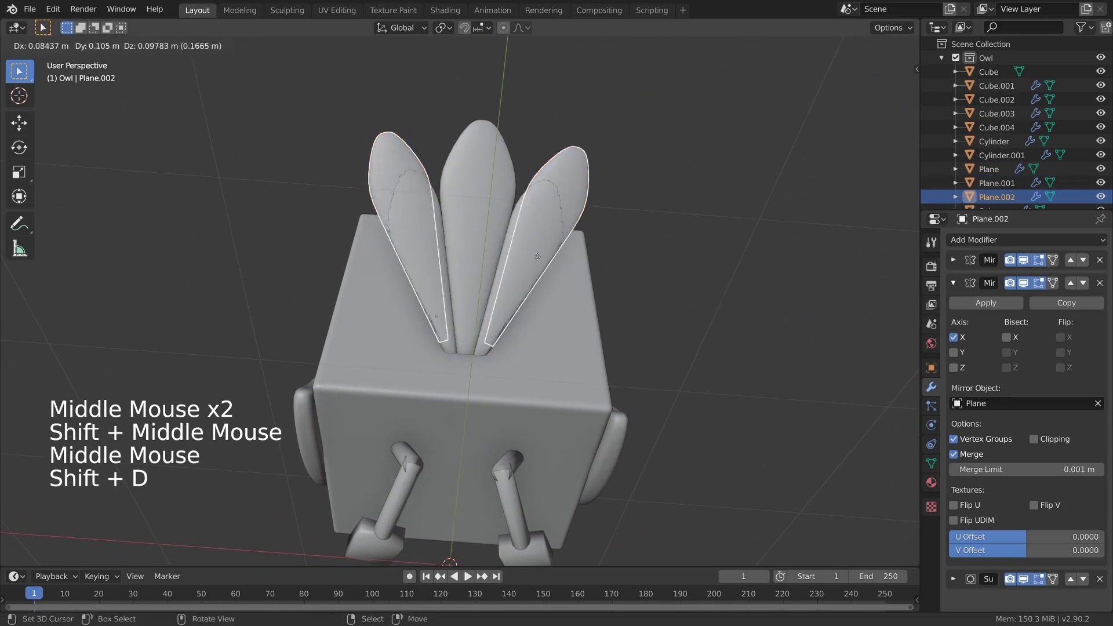
{"action": "right_click", "coordinate": [565, 270]}
{"action": "key", "text": "r"}
{"action": "key", "text": "g"}
{"action": "key", "text": "s"}
{"action": "left_click", "coordinate": [534, 290]}
{"action": "key", "text": "g"}
{"action": "left_click", "coordinate": [533, 283]}
{"action": "key", "text": "r"}
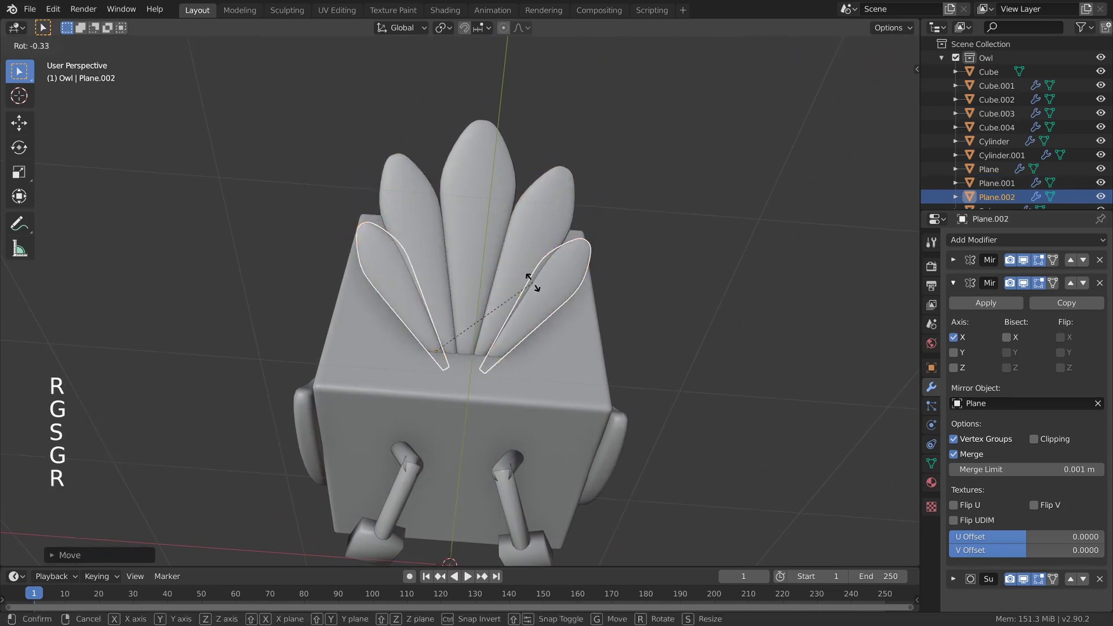
{"action": "key", "text": "g"}
{"action": "right_click", "coordinate": [534, 274]}
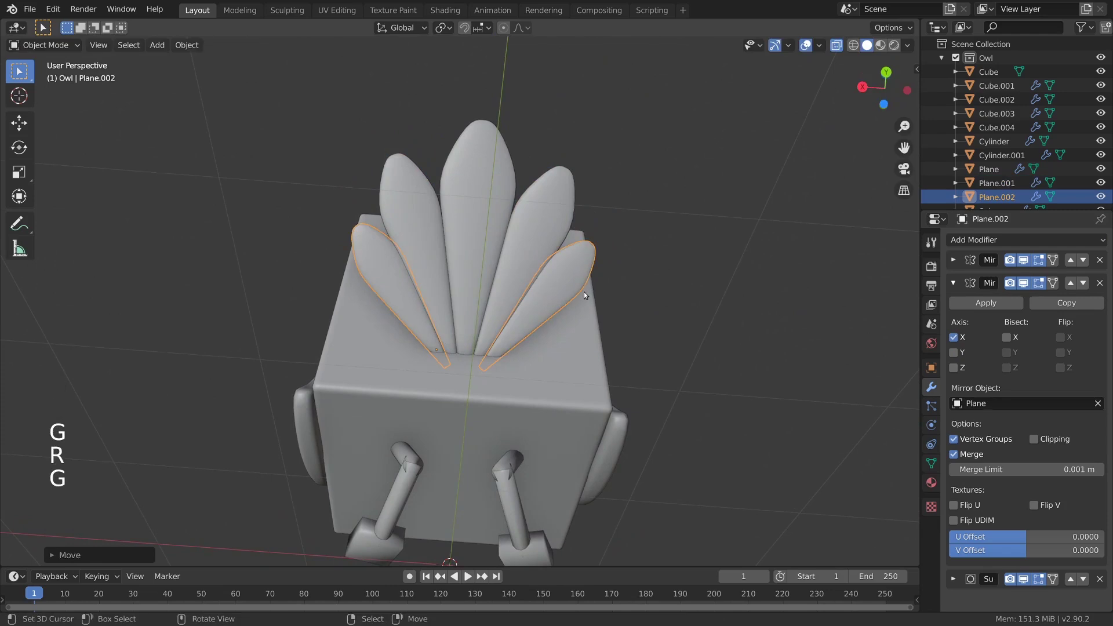
Step: Shorten the outermost feathers to about 0.81 along their local Y axis, move them into place and deselect everything
{"action": "key", "text": "s"}
{"action": "key", "text": "z"}
{"action": "key", "text": "y"}
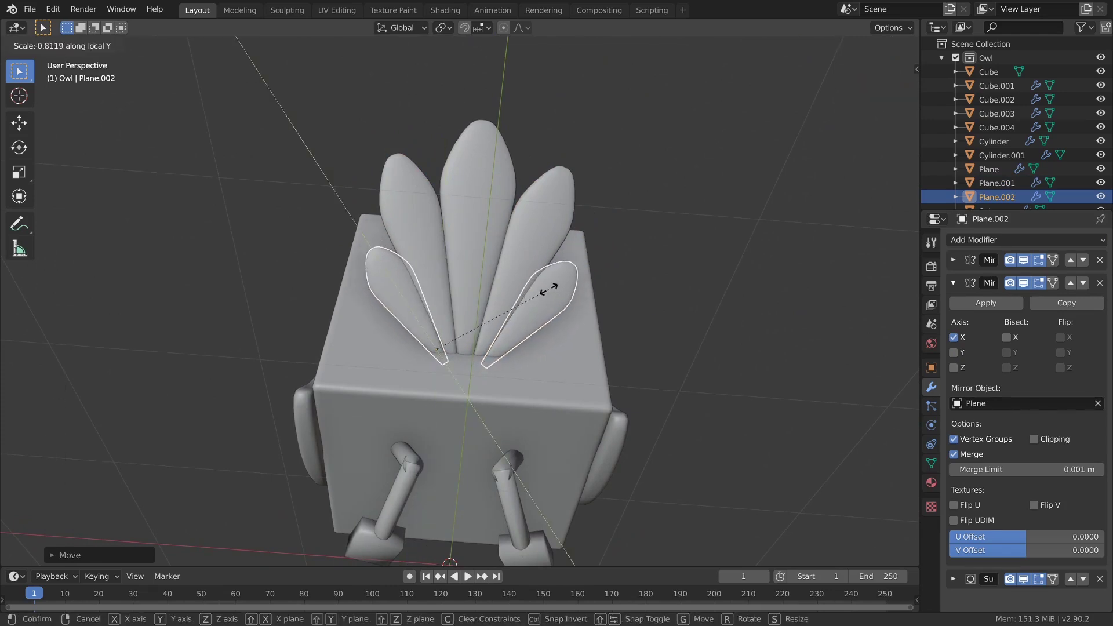
{"action": "left_click", "coordinate": [549, 293]}
{"action": "key", "text": "g"}
{"action": "left_click", "coordinate": [549, 291]}
{"action": "middle_click_drag", "start_coordinate": [549, 291], "coordinate": [609, 301]}
{"action": "key", "text": "alt+a"}
Step: Select three elements of the owl's foot together, adjust their position and deselect everything
{"action": "middle_click_drag", "start_coordinate": [552, 269], "coordinate": [659, 418]}
{"action": "middle_click_drag", "start_coordinate": [659, 418], "coordinate": [573, 257]}
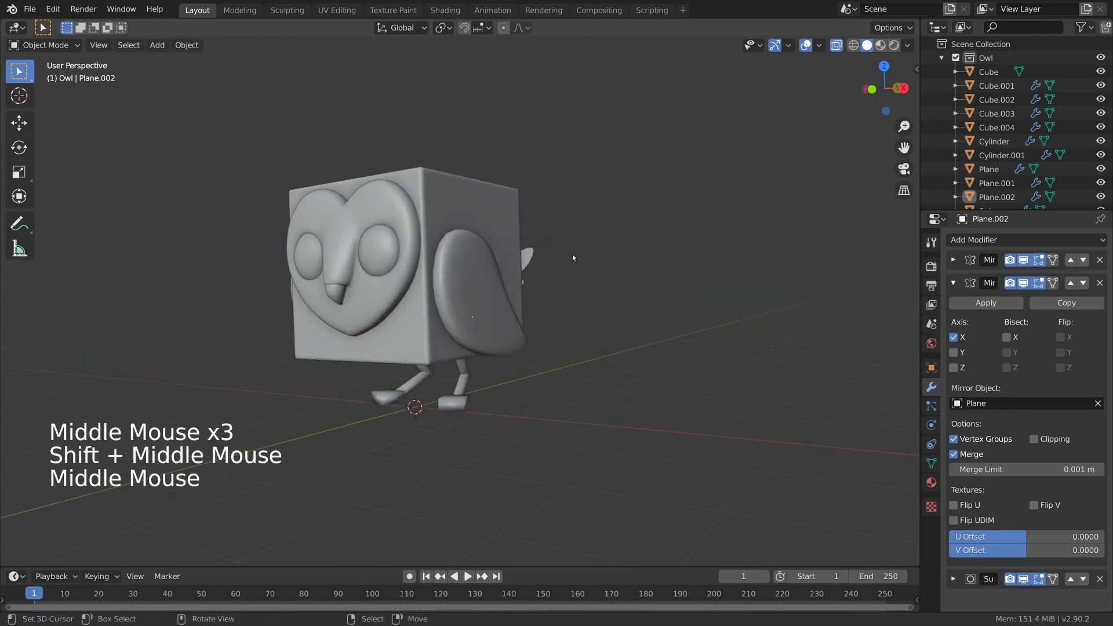
{"action": "middle_click", "coordinate": [464, 396], "text": "alt"}
{"action": "middle_click_drag", "start_coordinate": [470, 367], "coordinate": [455, 394], "text": "ctrl"}
{"action": "middle_click_drag", "start_coordinate": [455, 394], "coordinate": [574, 511], "text": "shift"}
{"action": "right_click", "coordinate": [476, 325]}
{"action": "right_click", "coordinate": [481, 348], "text": "shift"}
{"action": "right_click", "coordinate": [475, 324], "text": "shift"}
{"action": "middle_click_drag", "start_coordinate": [475, 325], "coordinate": [480, 322]}
{"action": "key", "text": "g"}
{"action": "key", "text": "alt+a"}
Step: Examine the mesh density of the owl's beak, body and claws from several sides
{"action": "middle_click_drag", "start_coordinate": [495, 385], "coordinate": [546, 301]}
{"action": "middle_click_drag", "start_coordinate": [546, 301], "coordinate": [521, 316]}
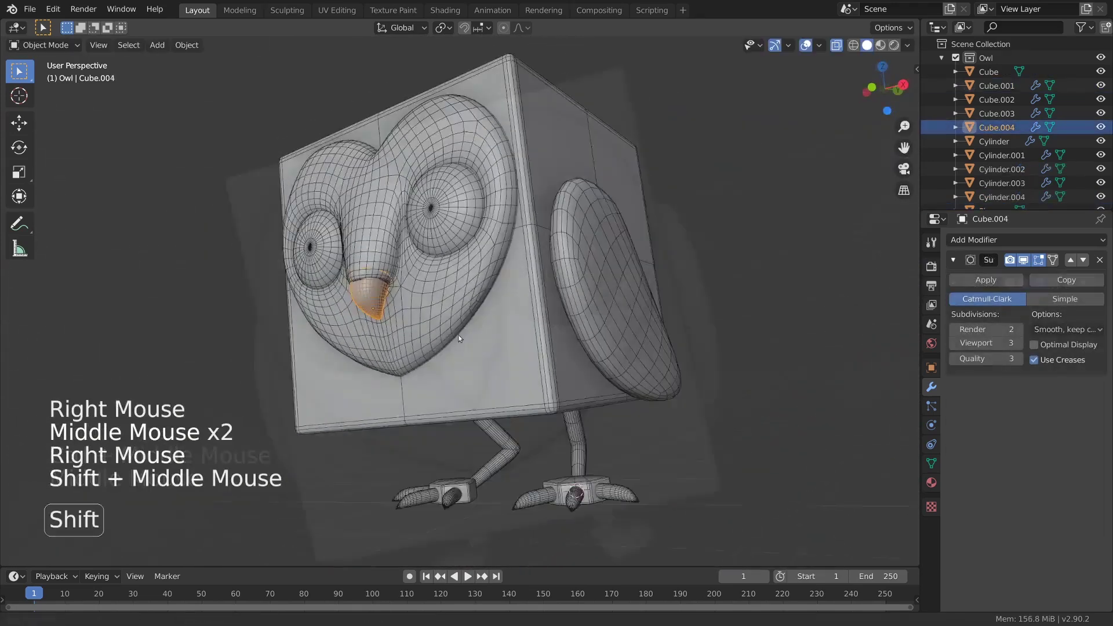
{"action": "middle_click_drag", "start_coordinate": [522, 324], "coordinate": [510, 313], "text": "shift"}
{"action": "left_click", "coordinate": [982, 302]}
{"action": "middle_click_drag", "start_coordinate": [667, 325], "coordinate": [580, 145]}
{"action": "right_click", "coordinate": [470, 453]}
{"action": "middle_click_drag", "start_coordinate": [469, 452], "coordinate": [617, 432]}
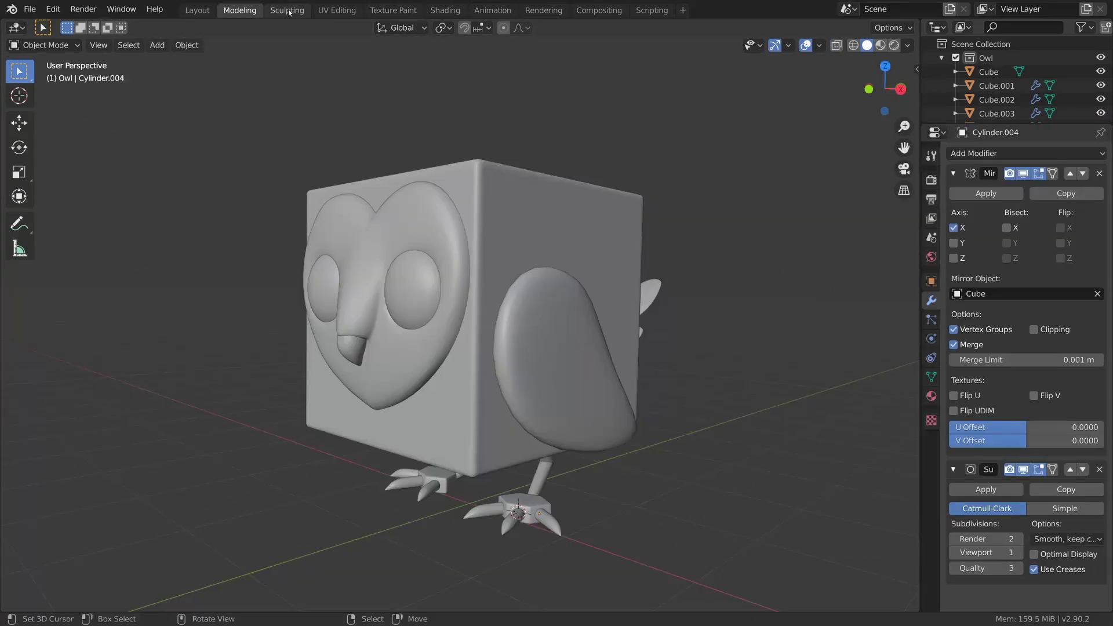
Step: Look through the Layout, Modeling and Sculpting workspaces
{"action": "left_click", "coordinate": [195, 10]}
{"action": "left_click", "coordinate": [235, 11]}
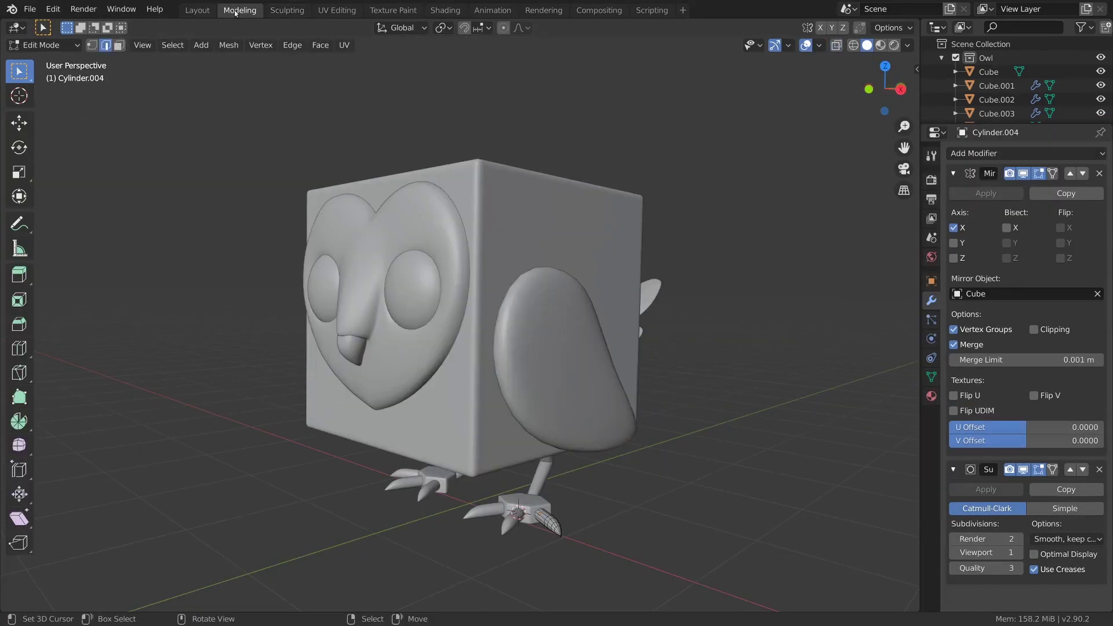
{"action": "left_click", "coordinate": [287, 10]}
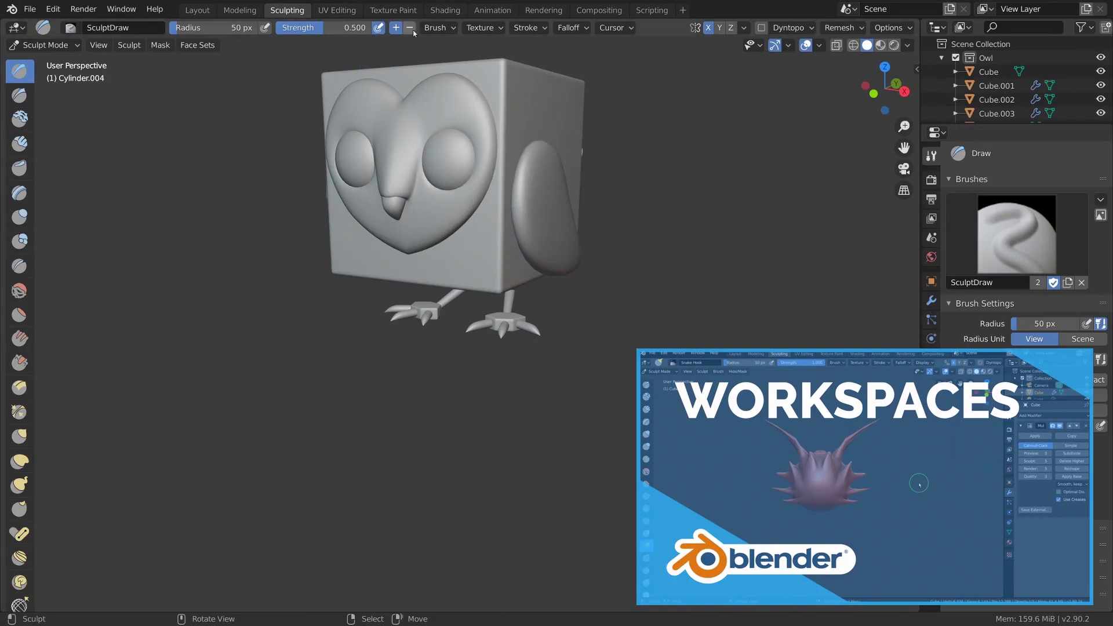
Step: Switch to the Shading workspace and set the viewport's world opacity to 0
{"action": "left_click", "coordinate": [452, 10]}
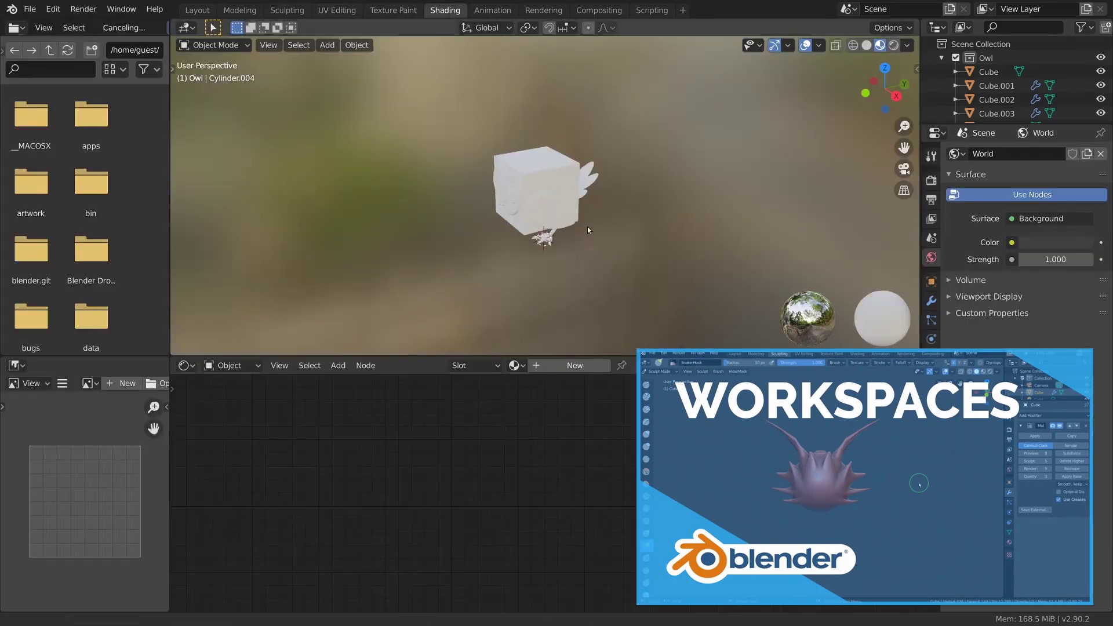
{"action": "scroll", "coordinate": [586, 227], "scroll_direction": "up", "scroll_amount": 3}
{"action": "scroll", "coordinate": [628, 221], "scroll_direction": "down", "scroll_amount": 2}
{"action": "scroll", "coordinate": [630, 223], "scroll_direction": "down", "scroll_amount": 1}
{"action": "left_click", "coordinate": [908, 46]}
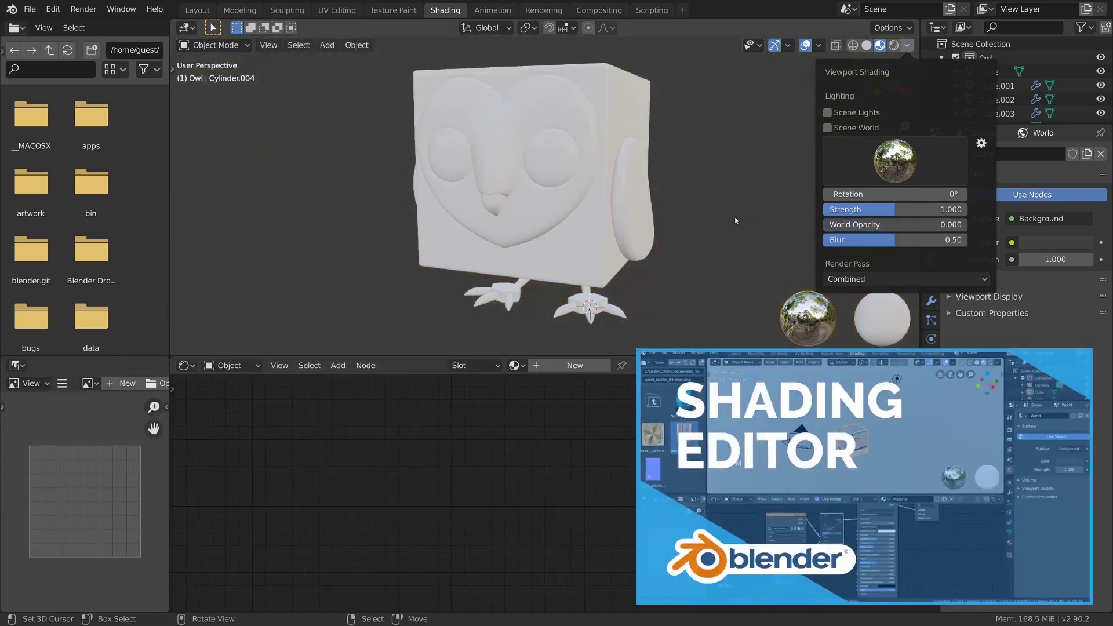
{"action": "mouse_move", "coordinate": [725, 232]}
{"action": "middle_mouse_down"}
{"action": "mouse_move", "coordinate": [673, 245]}
{"action": "mouse_move", "coordinate": [690, 242]}
{"action": "mouse_move", "coordinate": [681, 222]}
{"action": "middle_mouse_up"}
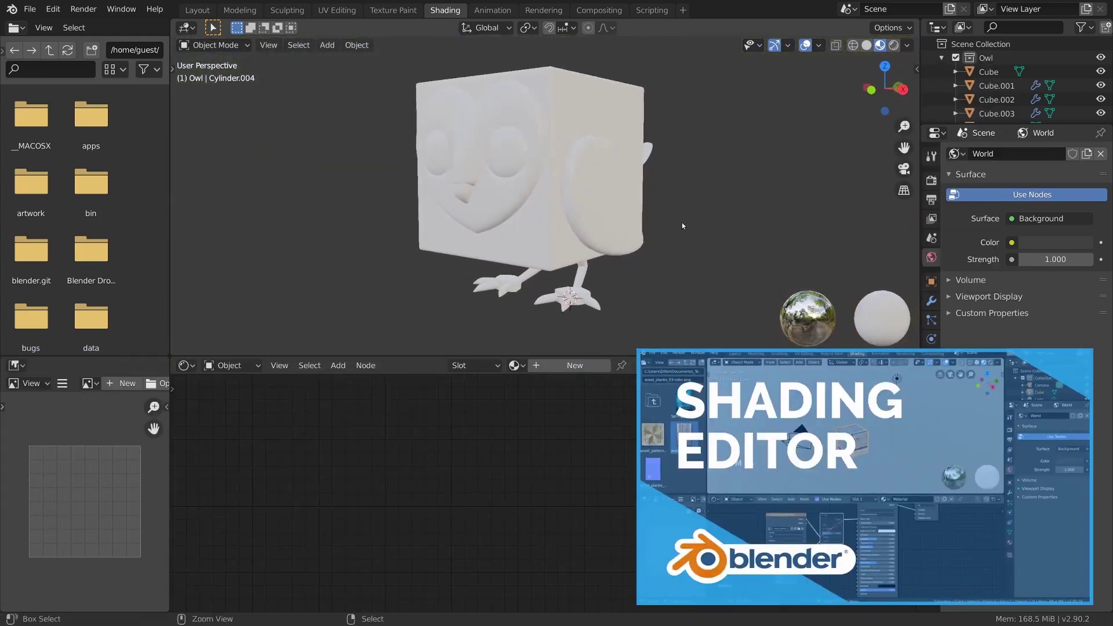
Step: Give the body cube a material named body and set its base color to a darkened orange-brown
{"action": "left_click", "coordinate": [570, 146]}
{"action": "left_click", "coordinate": [932, 397]}
{"action": "left_click", "coordinate": [1055, 351]}
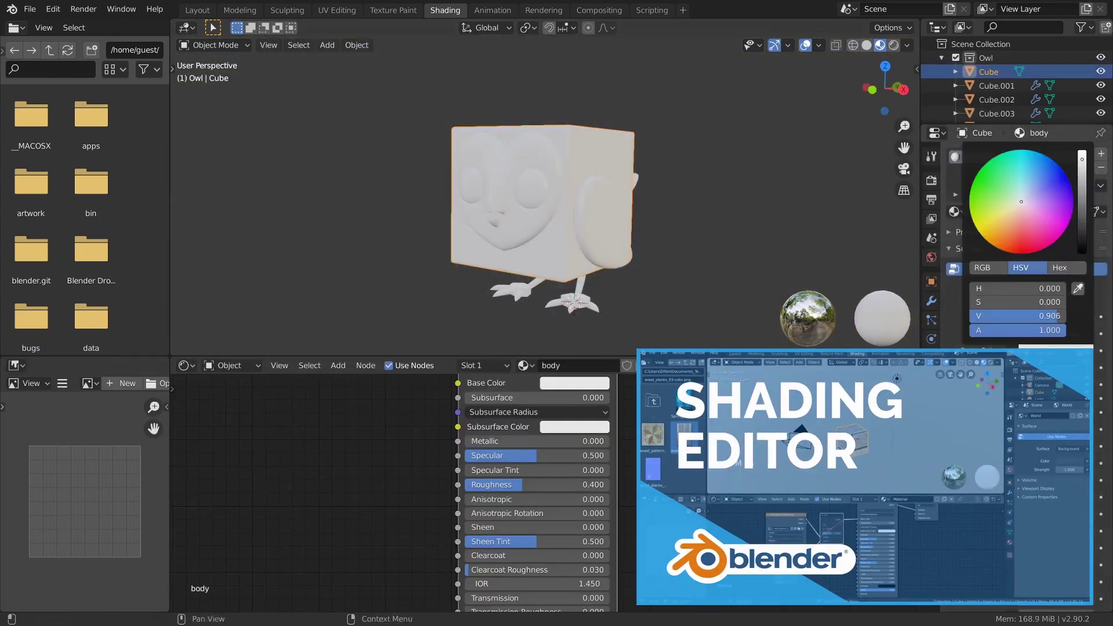
{"action": "left_click_drag", "start_coordinate": [1004, 207], "coordinate": [1009, 223]}
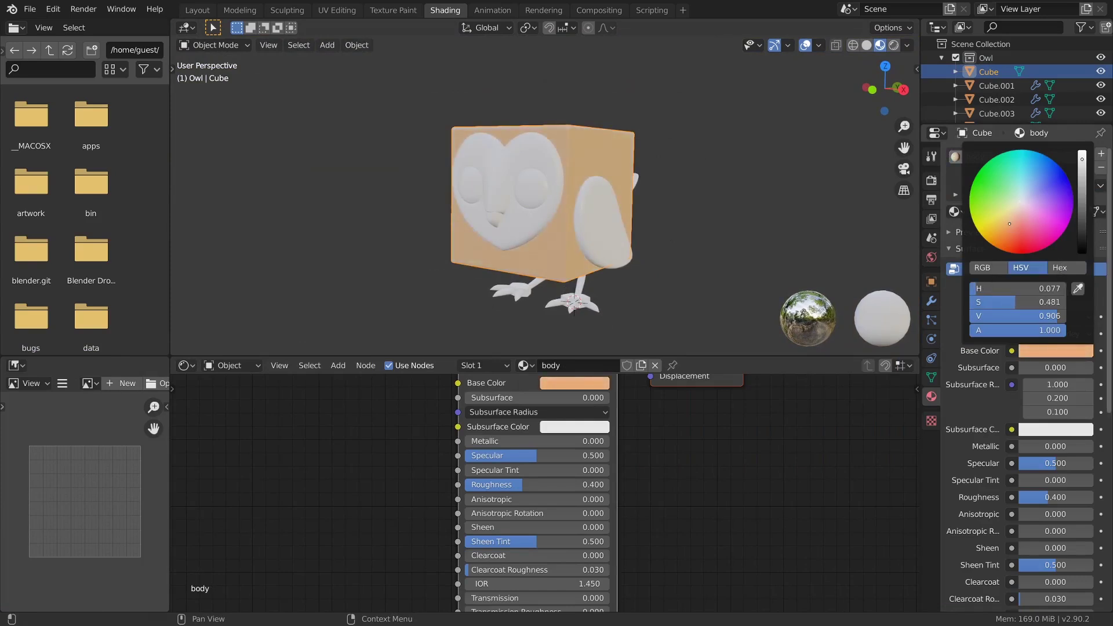
{"action": "left_click_drag", "start_coordinate": [1082, 168], "coordinate": [1083, 199]}
{"action": "key", "text": "KP_1"}
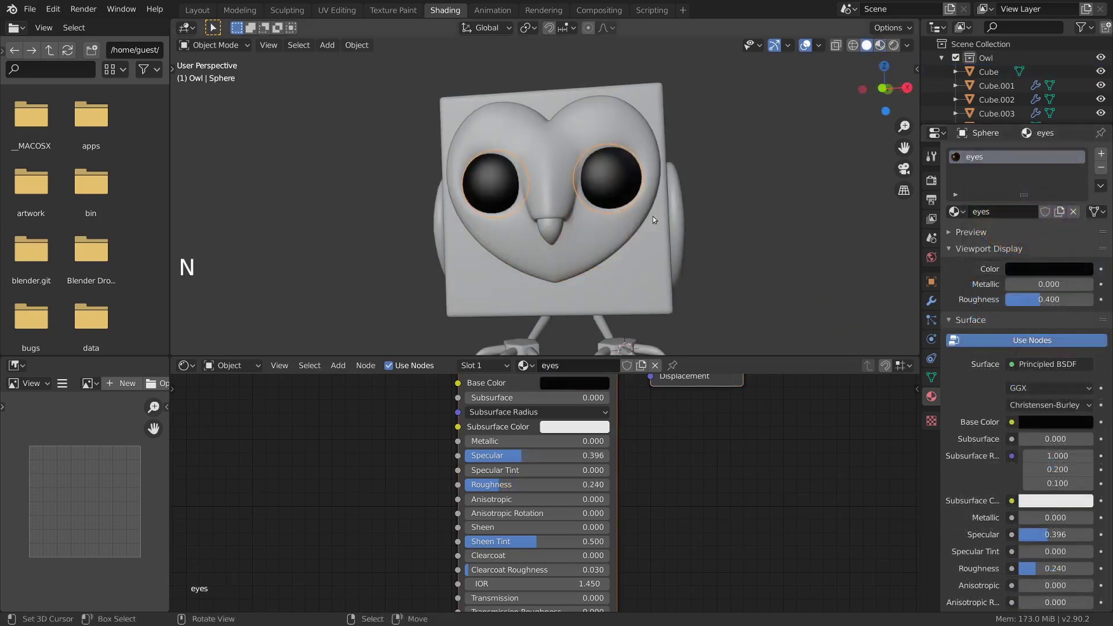
Step: Copy the base colors of the face, beak and body materials to their viewport display colors
{"action": "right_click", "coordinate": [623, 221]}
{"action": "key", "text": "ctrl+c"}
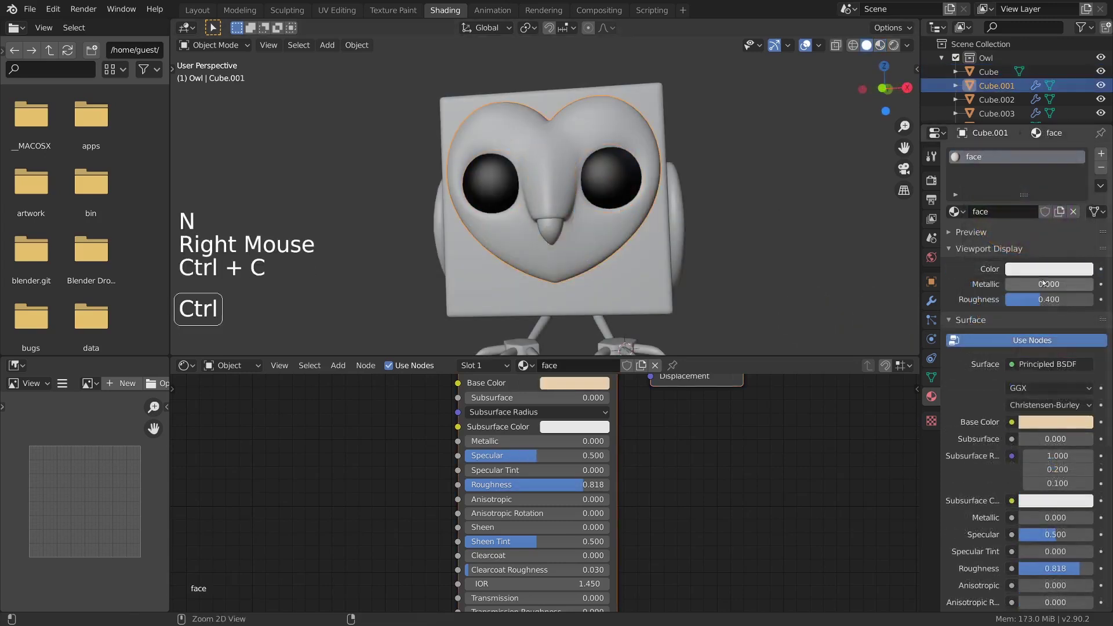
{"action": "key", "text": "ctrl+v"}
{"action": "right_click", "coordinate": [553, 244]}
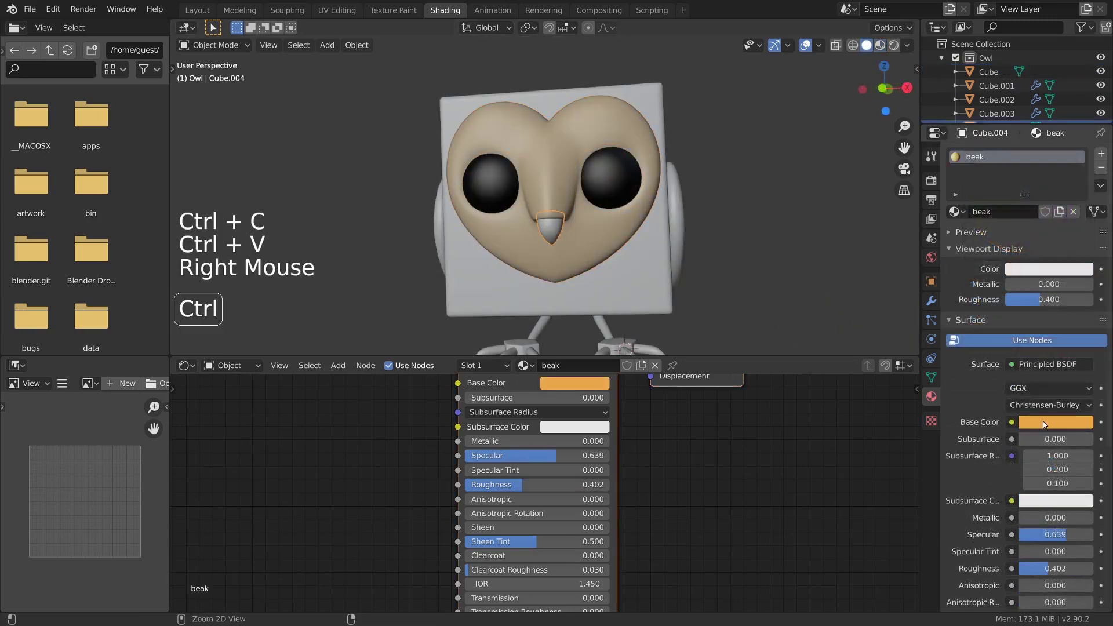
{"action": "key", "text": "ctrl+c"}
{"action": "key", "text": "ctrl+v"}
{"action": "right_click", "coordinate": [655, 280]}
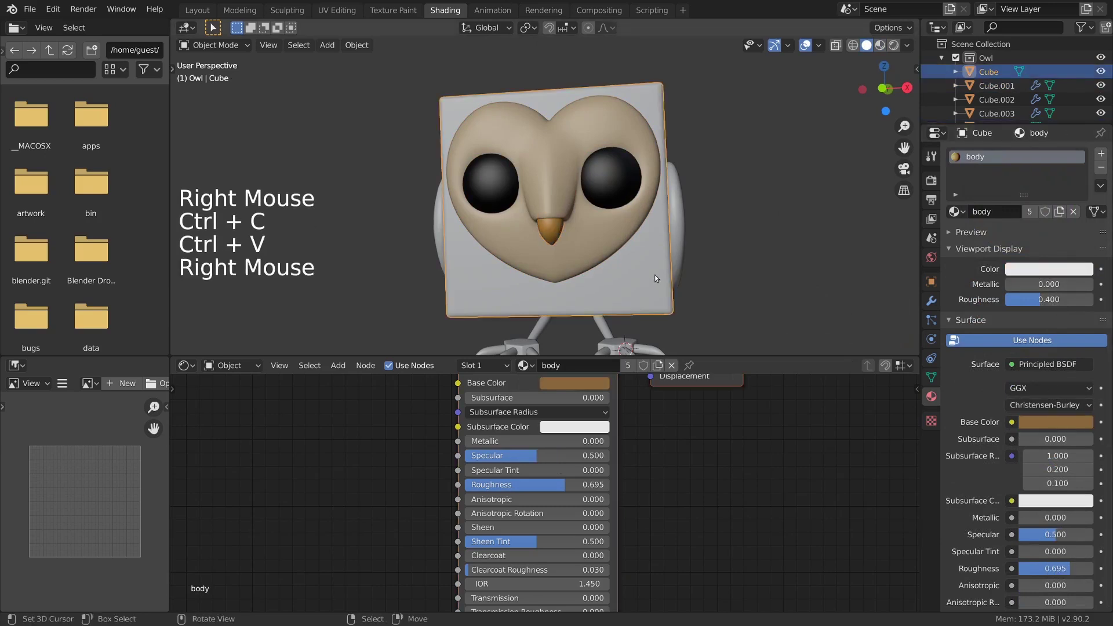
{"action": "key", "text": "ctrl+c"}
{"action": "key", "text": "ctrl+v"}
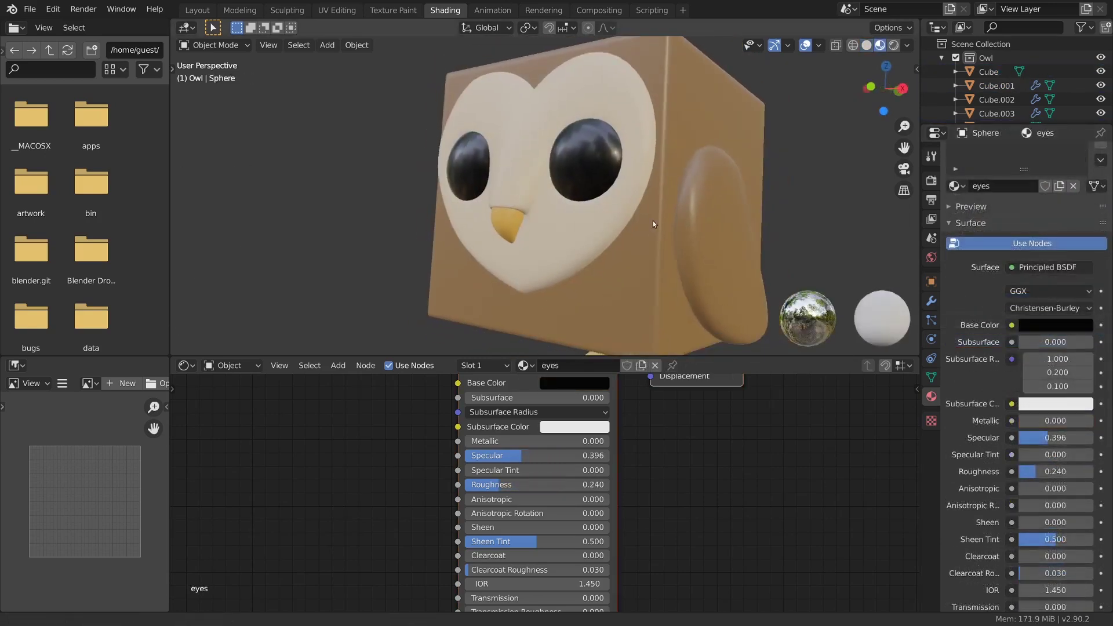
Step: Set the roughness of the wings' body material to 0.695 and of the face material to 0.818
{"action": "middle_click_drag", "start_coordinate": [653, 221], "coordinate": [665, 207]}
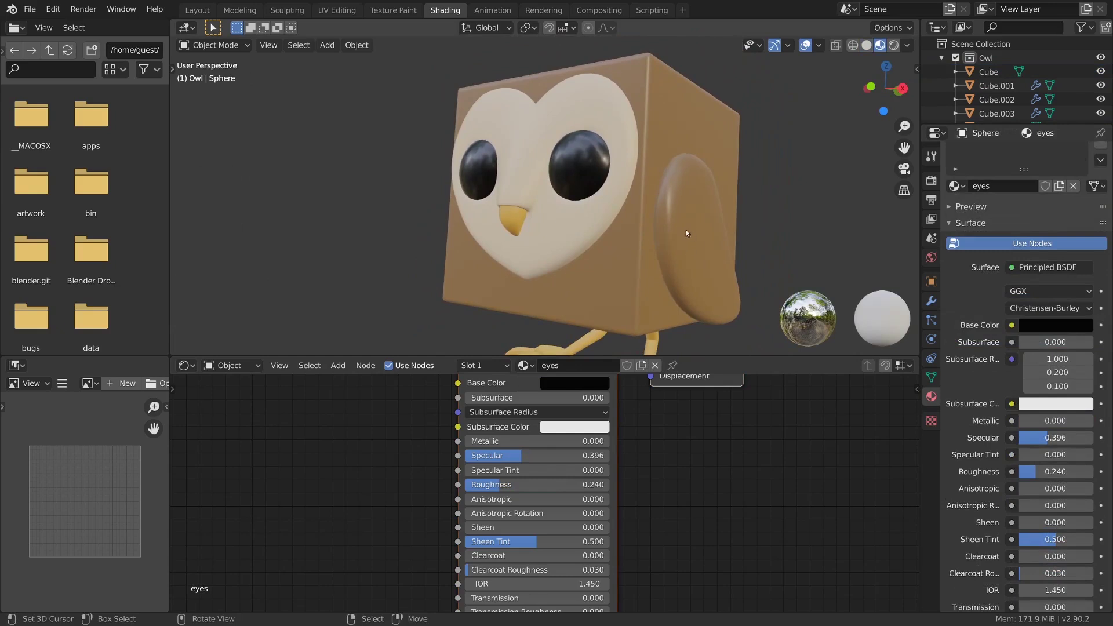
{"action": "right_click", "coordinate": [715, 240]}
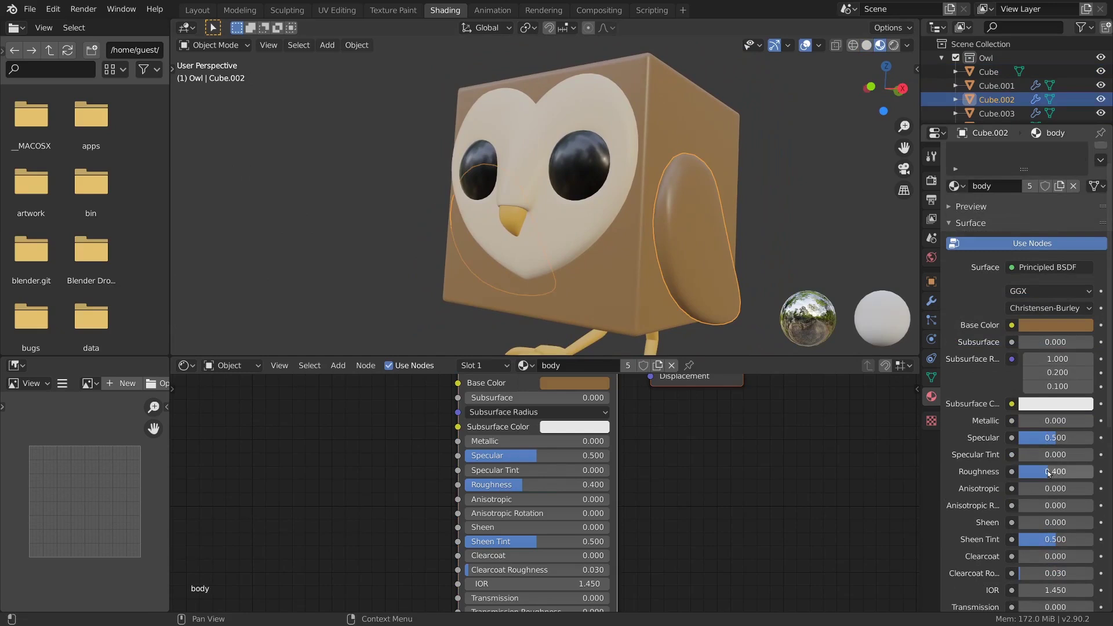
{"action": "left_click_drag", "start_coordinate": [1049, 473], "coordinate": [1074, 475]}
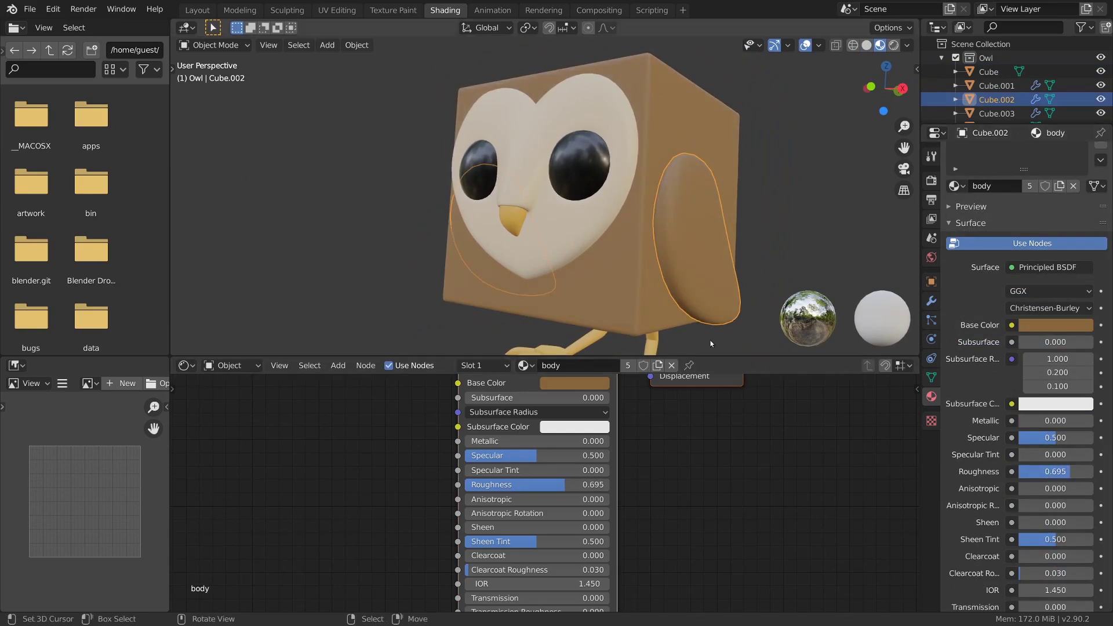
{"action": "right_click", "coordinate": [560, 220]}
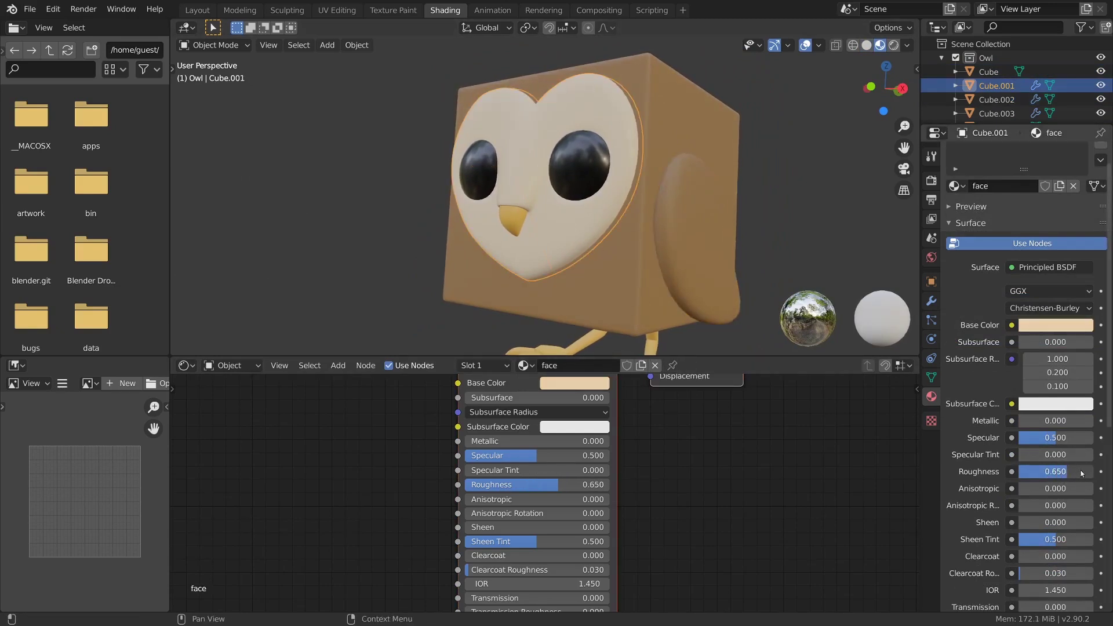
Step: Set the beak material's specular to 0.639 and roughness to 0.402, and the feet material's specular to 0.598 and roughness to 0.668
{"action": "middle_click_drag", "start_coordinate": [525, 215], "coordinate": [523, 168], "text": "shift"}
{"action": "right_click", "coordinate": [524, 169]}
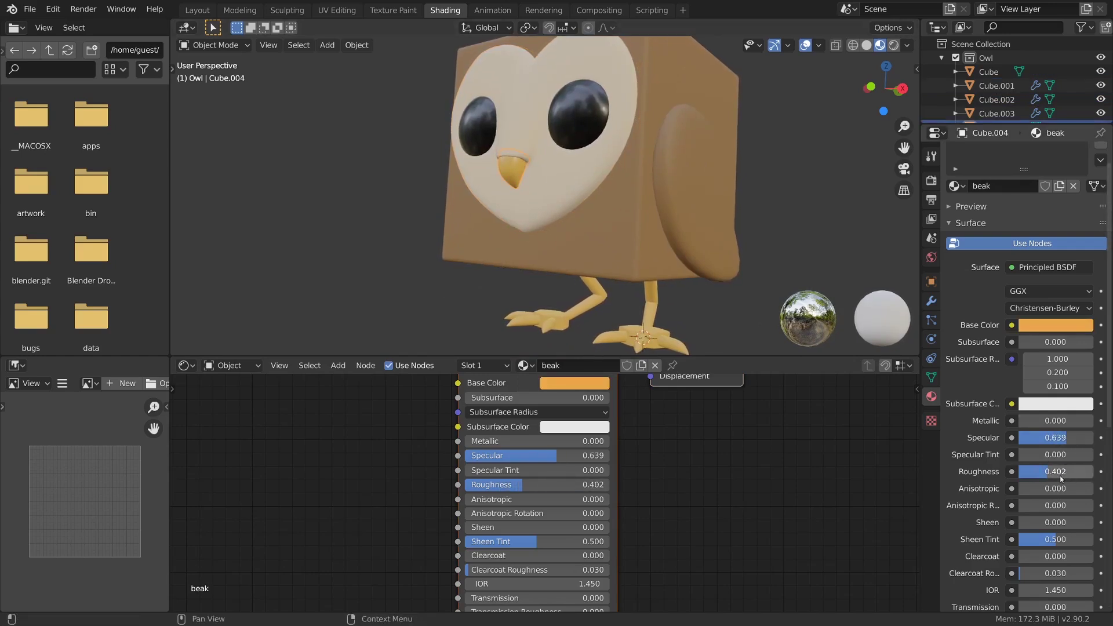
{"action": "right_click", "coordinate": [646, 308]}
{"action": "middle_click_drag", "start_coordinate": [637, 261], "coordinate": [622, 209], "text": "shift"}
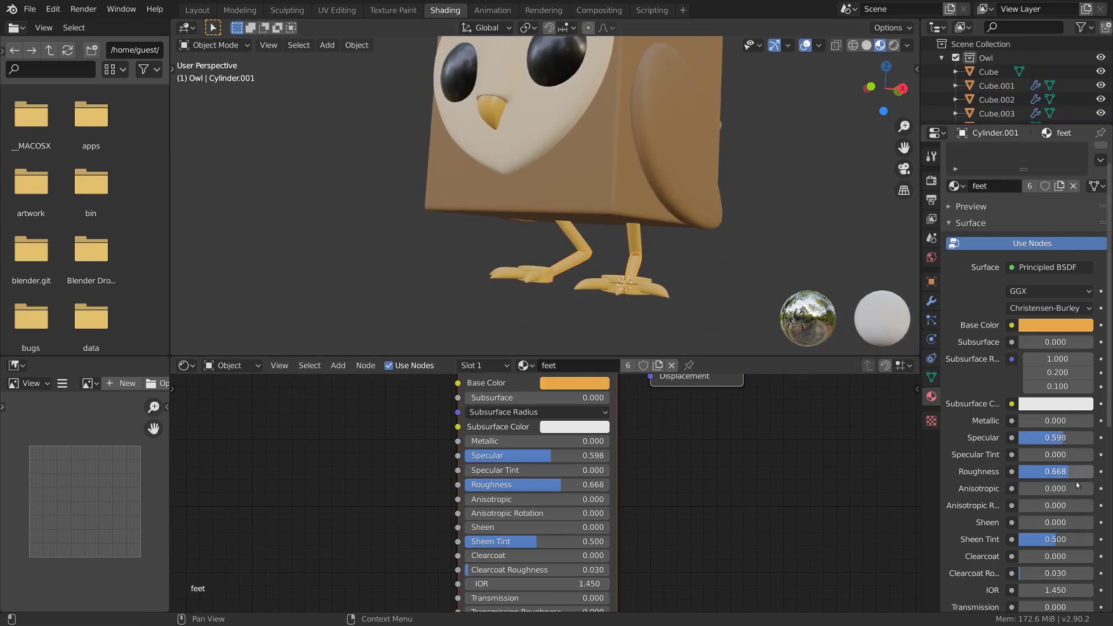
{"action": "scroll", "coordinate": [1075, 481], "scroll_direction": "down", "scroll_amount": 5}
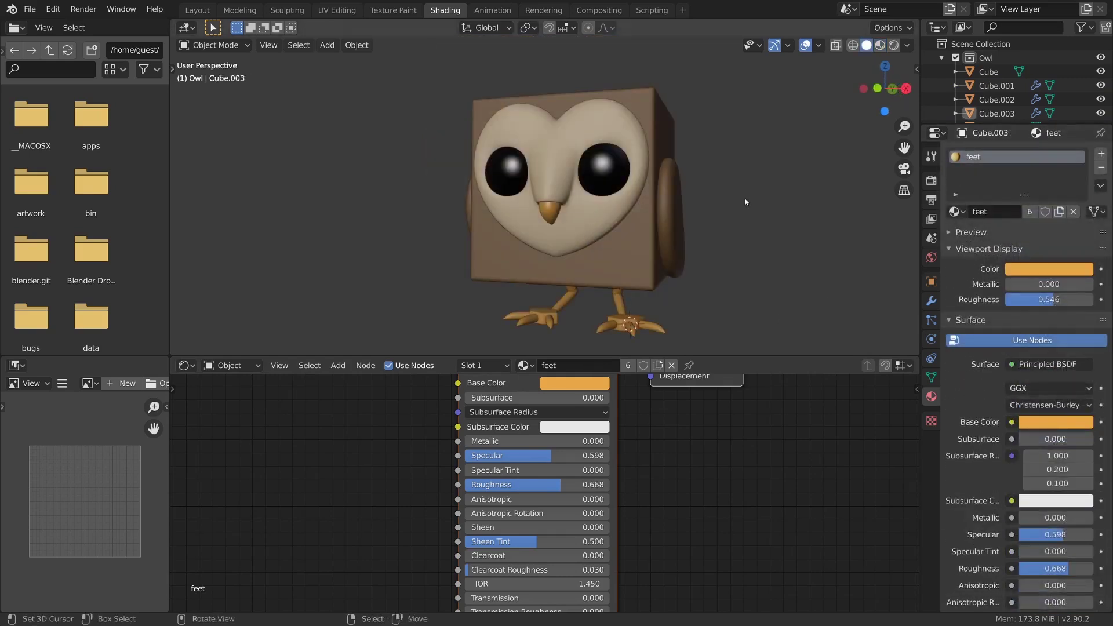
Step: Deselect all nodes of the feet material and set the solid viewport shading's color to Texture
{"action": "mouse_move", "coordinate": [638, 446]}
{"action": "middle_mouse_down"}
{"action": "mouse_move", "coordinate": [631, 470]}
{"action": "mouse_move", "coordinate": [621, 471]}
{"action": "mouse_move", "coordinate": [648, 469]}
{"action": "middle_mouse_up"}
{"action": "key", "text": "alt+a"}
{"action": "left_click", "coordinate": [908, 46]}
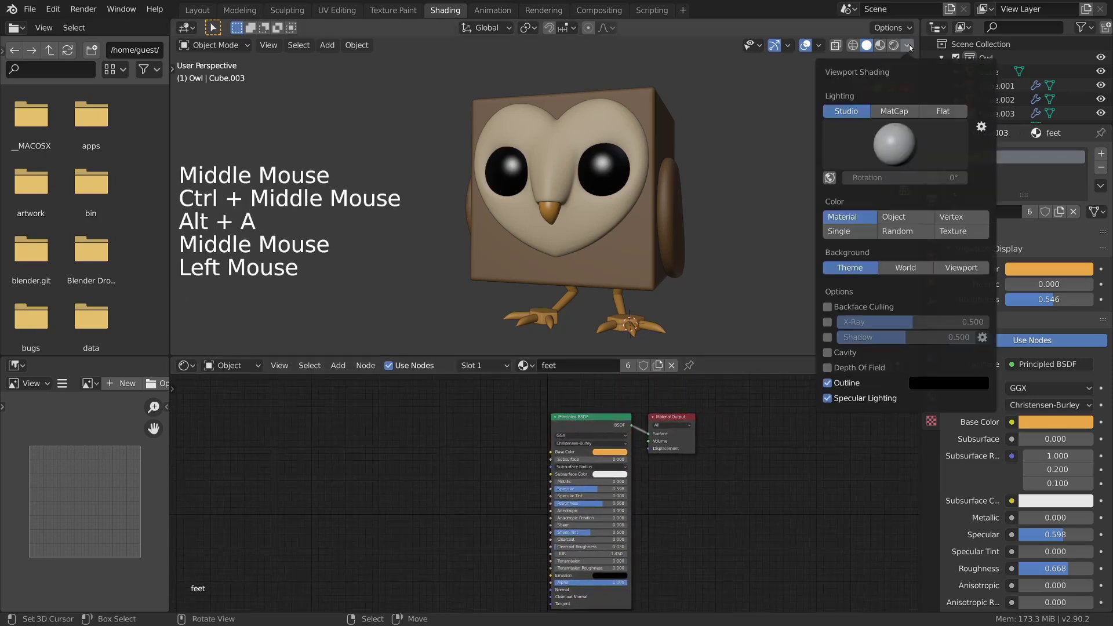
{"action": "left_click", "coordinate": [965, 232]}
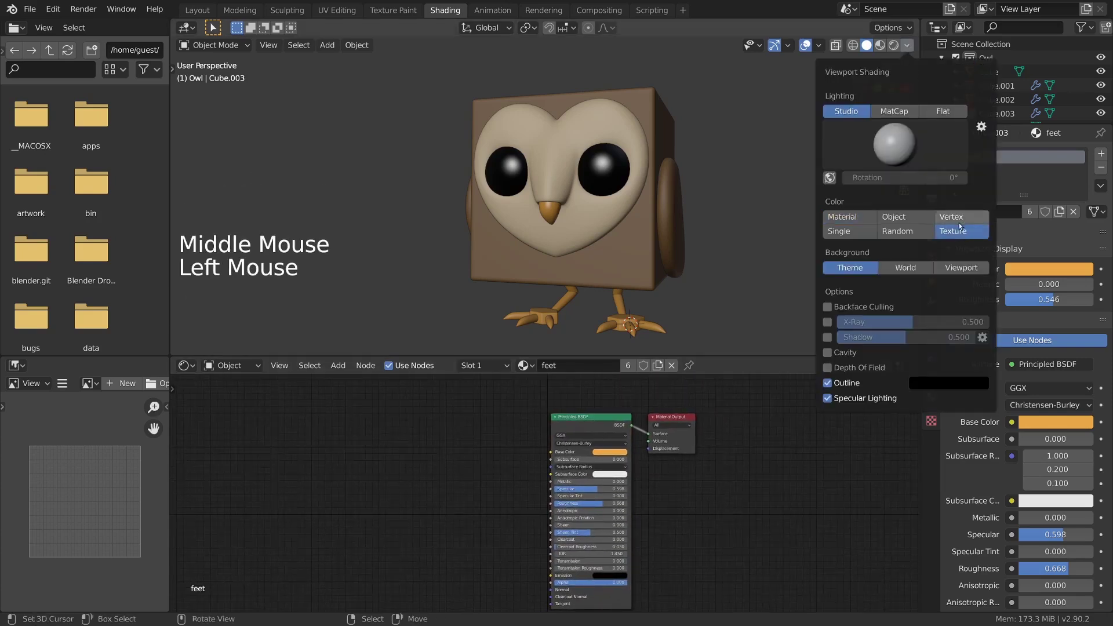
Step: Add an Image Texture node to the feet material, beside its Principled BSDF node
{"action": "mouse_move", "coordinate": [552, 493]}
{"action": "middle_mouse_down"}
{"action": "mouse_move", "coordinate": [658, 428]}
{"action": "mouse_move", "coordinate": [658, 447]}
{"action": "middle_mouse_up"}
{"action": "key", "text": "x"}
{"action": "middle_click_drag", "start_coordinate": [658, 446], "coordinate": [656, 458], "text": "ctrl"}
{"action": "middle_click_drag", "start_coordinate": [590, 473], "coordinate": [597, 467]}
{"action": "key", "text": "shift+a"}
{"action": "mouse_move", "coordinate": [587, 457]}
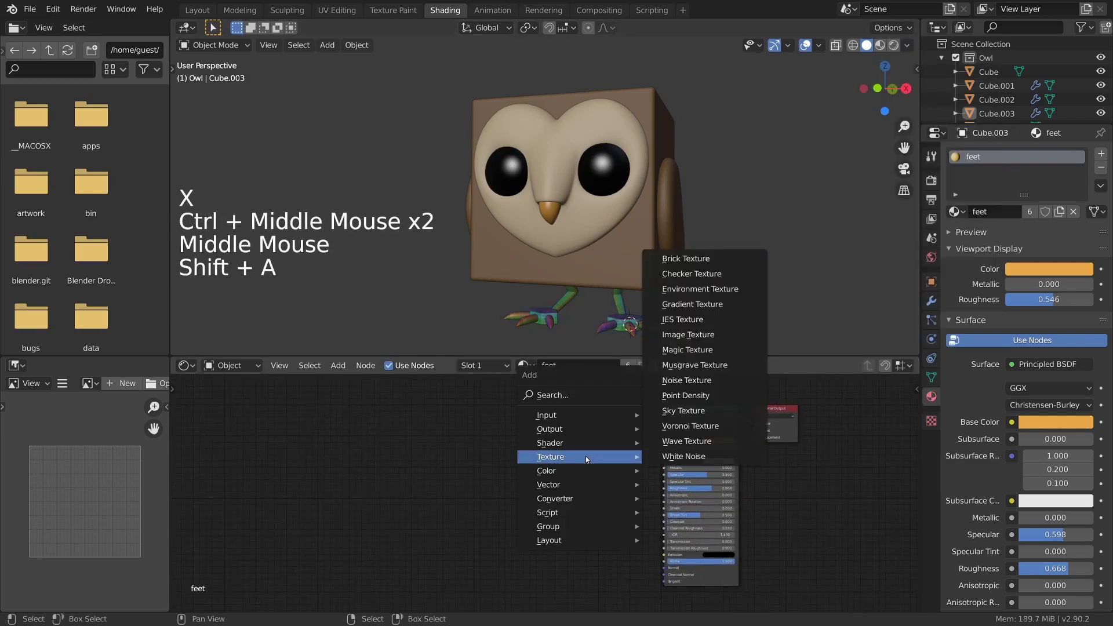
{"action": "left_click", "coordinate": [689, 334]}
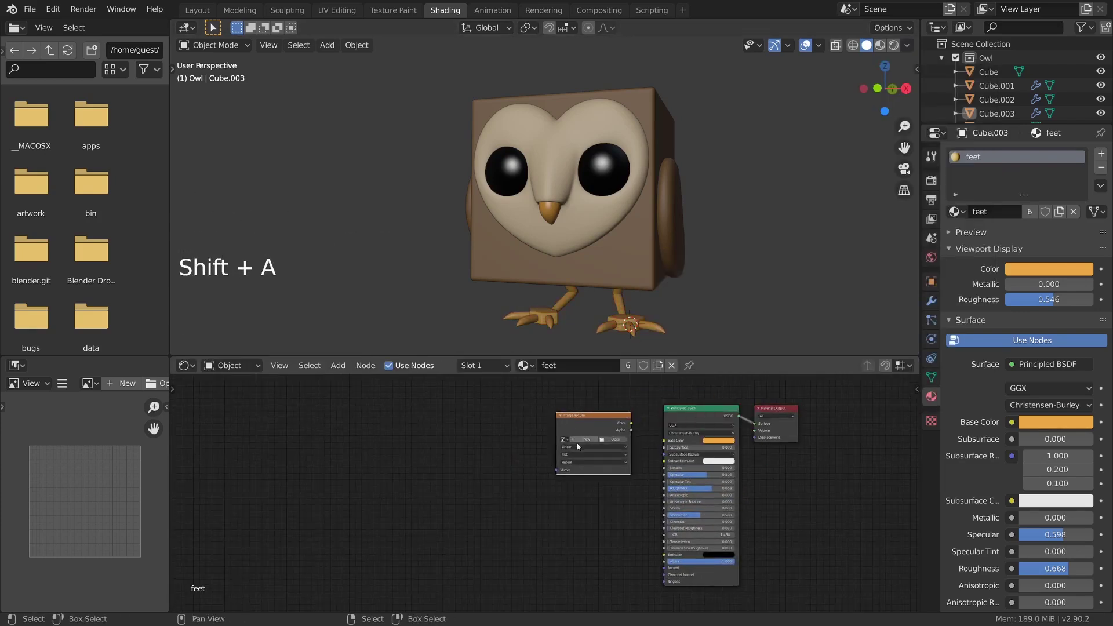
Step: Create a new image named Grid in the texture node, with the UV Grid generated type and alpha turned off
{"action": "left_click", "coordinate": [576, 442]}
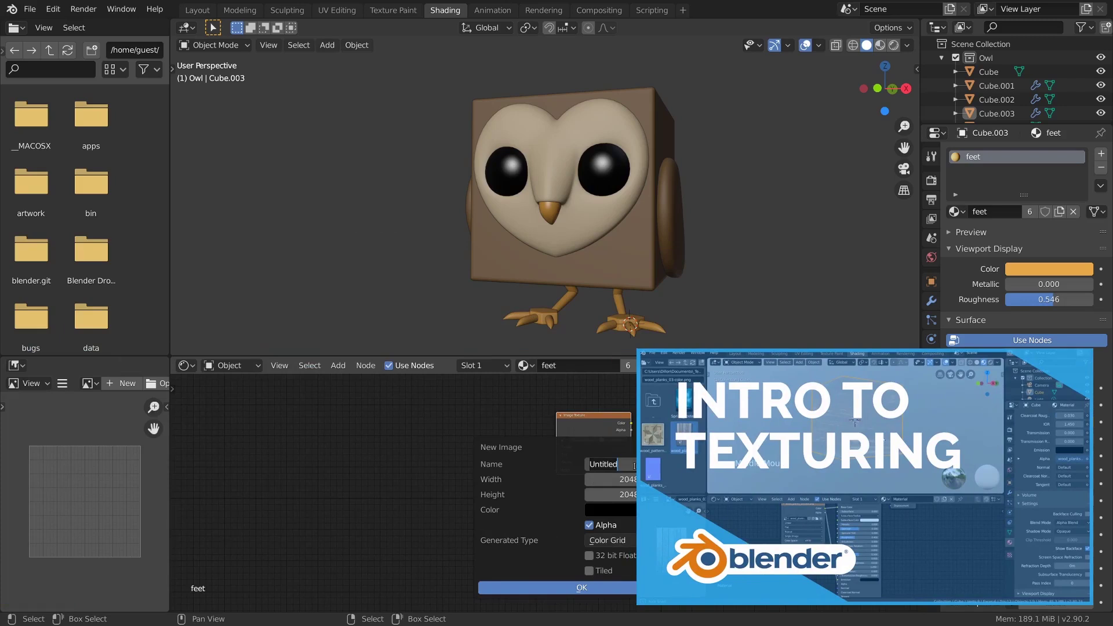
{"action": "type", "text": "Grid"}
{"action": "key", "text": "Return"}
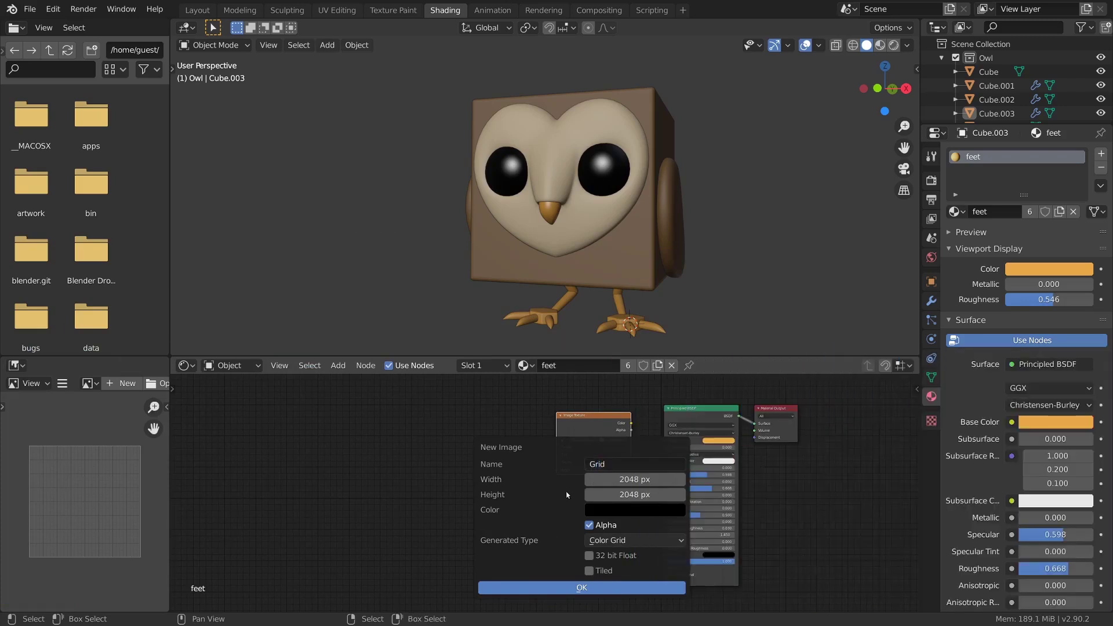
{"action": "left_click", "coordinate": [627, 543]}
{"action": "left_click", "coordinate": [625, 572]}
{"action": "left_click", "coordinate": [603, 524]}
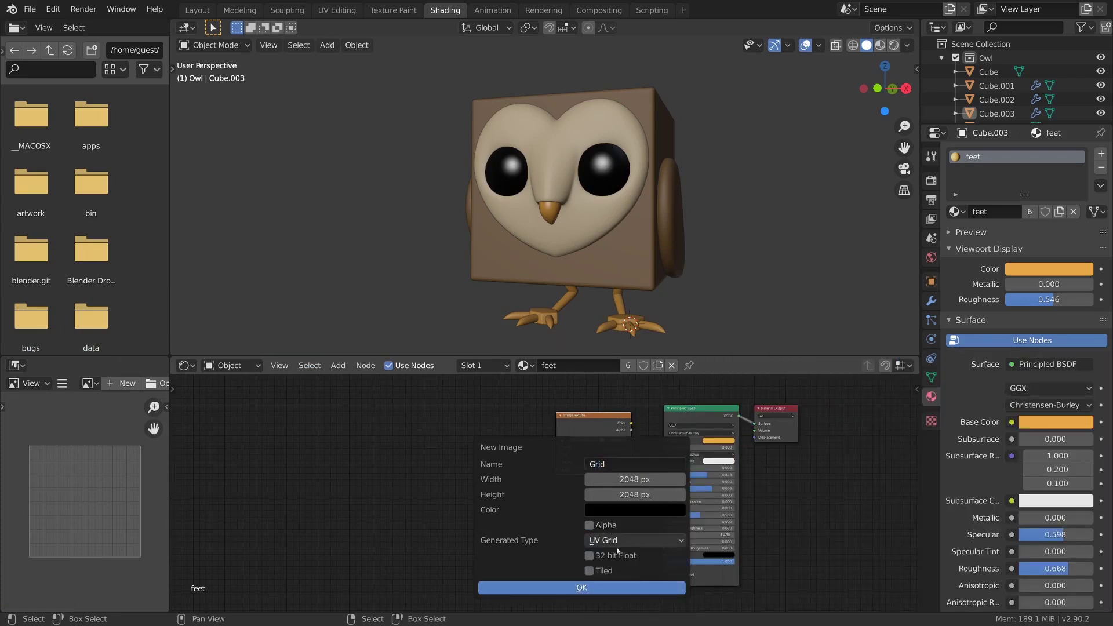
{"action": "left_click", "coordinate": [627, 589]}
Step: Remove the numeric suffix from the texture node's image name so it reads Grid, and copy the node
{"action": "middle_click_drag", "start_coordinate": [630, 587], "coordinate": [613, 592]}
{"action": "middle_click_drag", "start_coordinate": [738, 281], "coordinate": [635, 312]}
{"action": "left_click", "coordinate": [579, 436]}
{"action": "key", "text": "ctrl+c"}
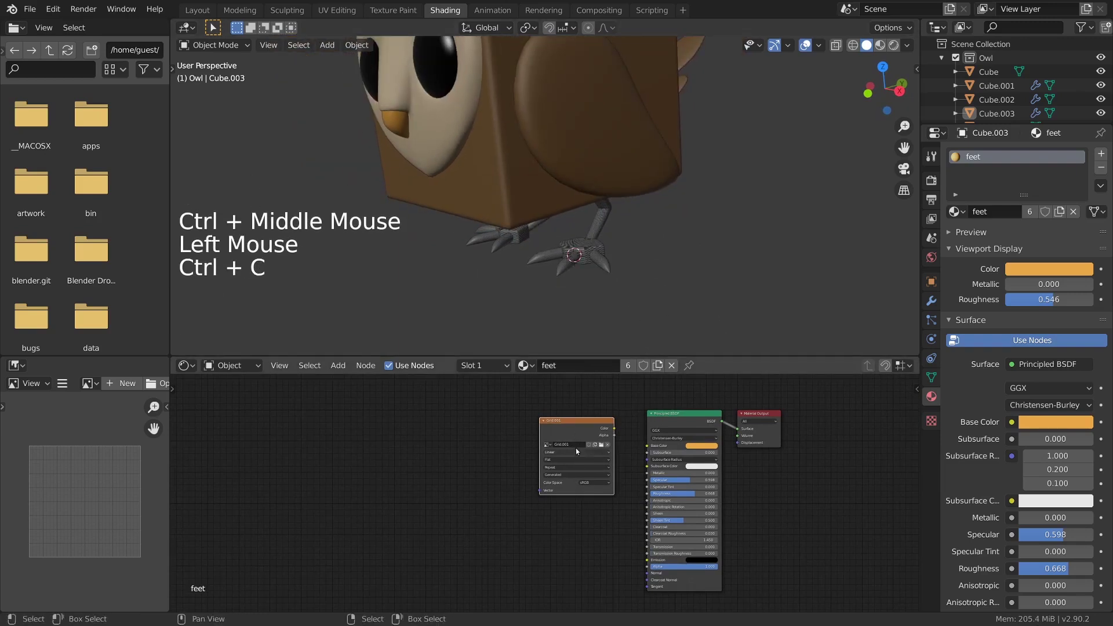
{"action": "double_click", "coordinate": [580, 445]}
{"action": "key", "text": "BackSpace"}
{"action": "key", "text": "BackSpace"}
{"action": "key", "text": "BackSpace"}
{"action": "key", "text": "BackSpace"}
{"action": "key", "text": "Return"}
{"action": "left_click", "coordinate": [579, 432]}
{"action": "key", "text": "ctrl+c"}
Step: Paste the Grid texture node into the body, face, eyes and beak materials
{"action": "right_click", "coordinate": [626, 168]}
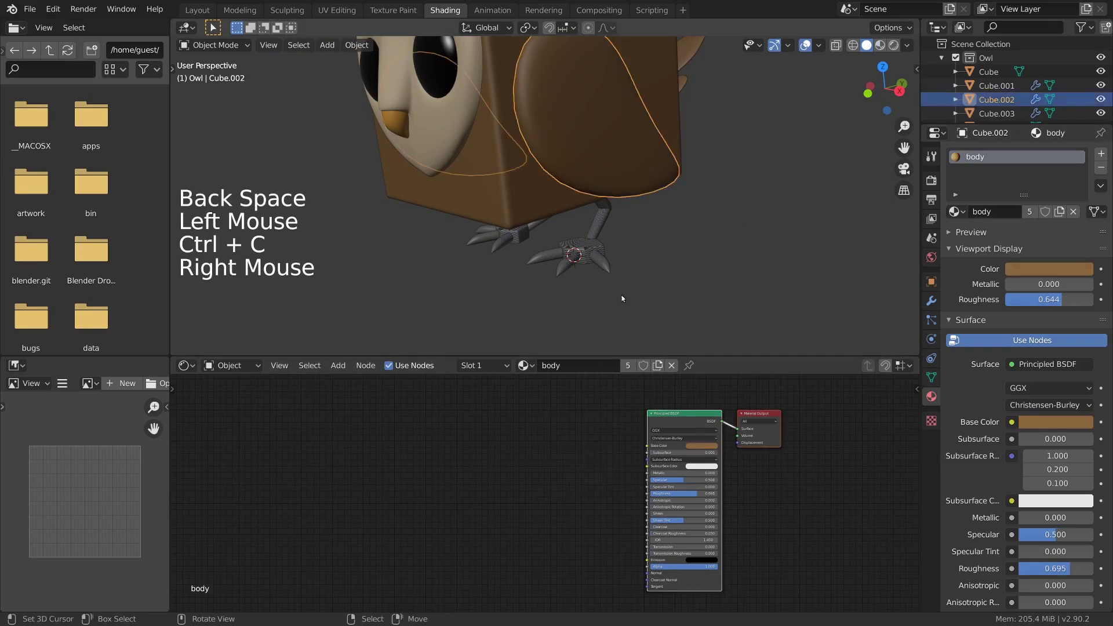
{"action": "key", "text": "ctrl+v"}
{"action": "middle_click_drag", "start_coordinate": [553, 290], "coordinate": [585, 417], "text": "shift"}
{"action": "right_click", "coordinate": [507, 259]}
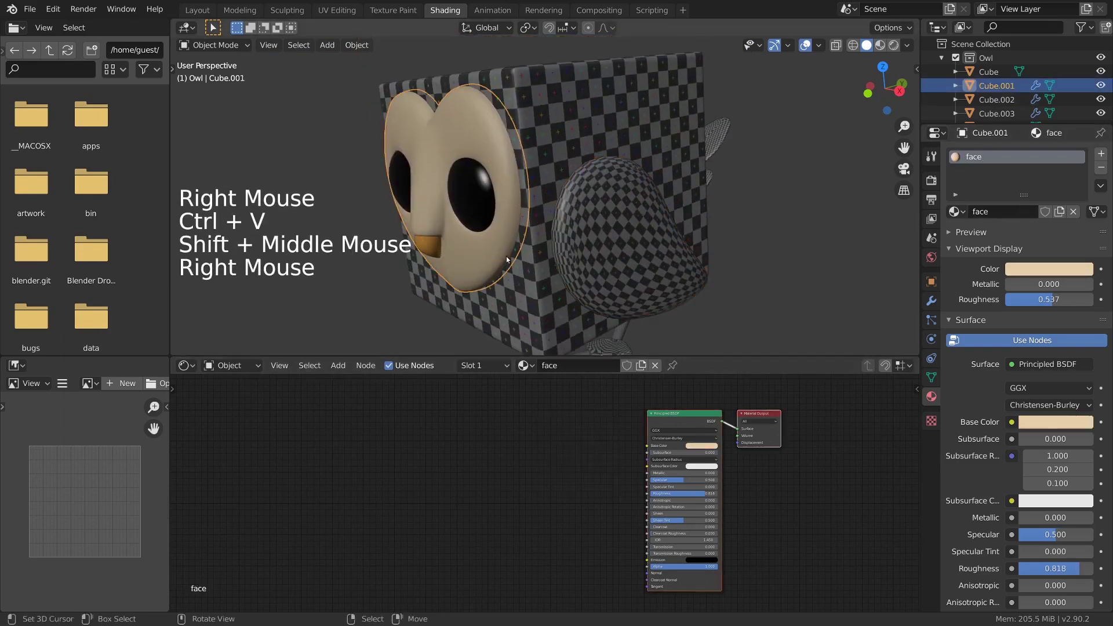
{"action": "key", "text": "ctrl+v"}
{"action": "right_click", "coordinate": [472, 209]}
{"action": "key", "text": "ctrl+v"}
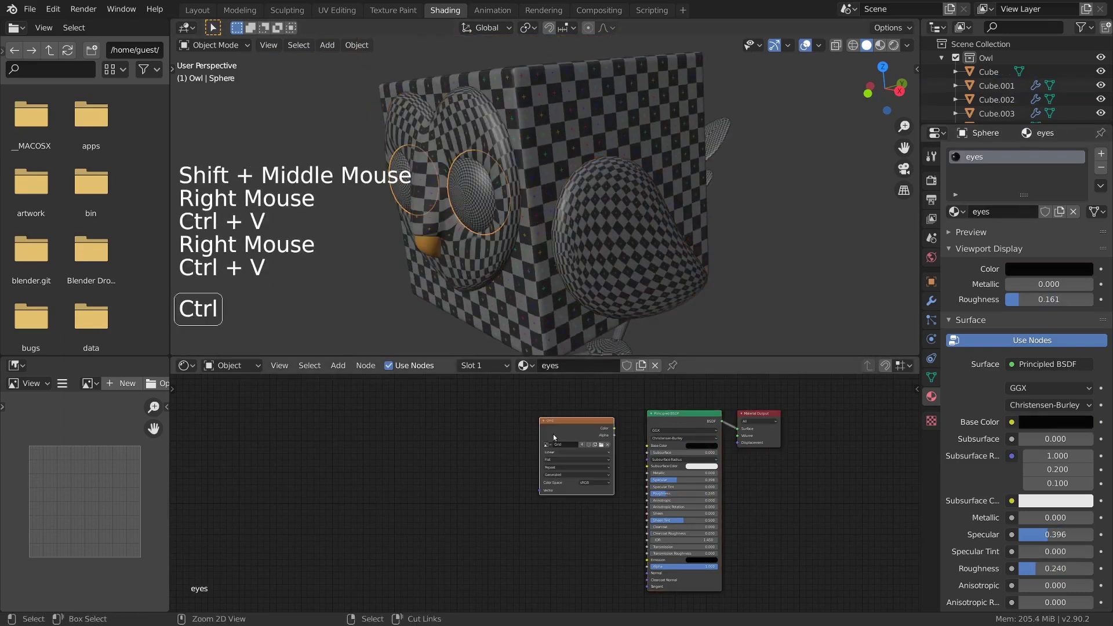
{"action": "right_click", "coordinate": [435, 253]}
{"action": "key", "text": "ctrl+v"}
{"action": "middle_click_drag", "start_coordinate": [435, 252], "coordinate": [455, 135]}
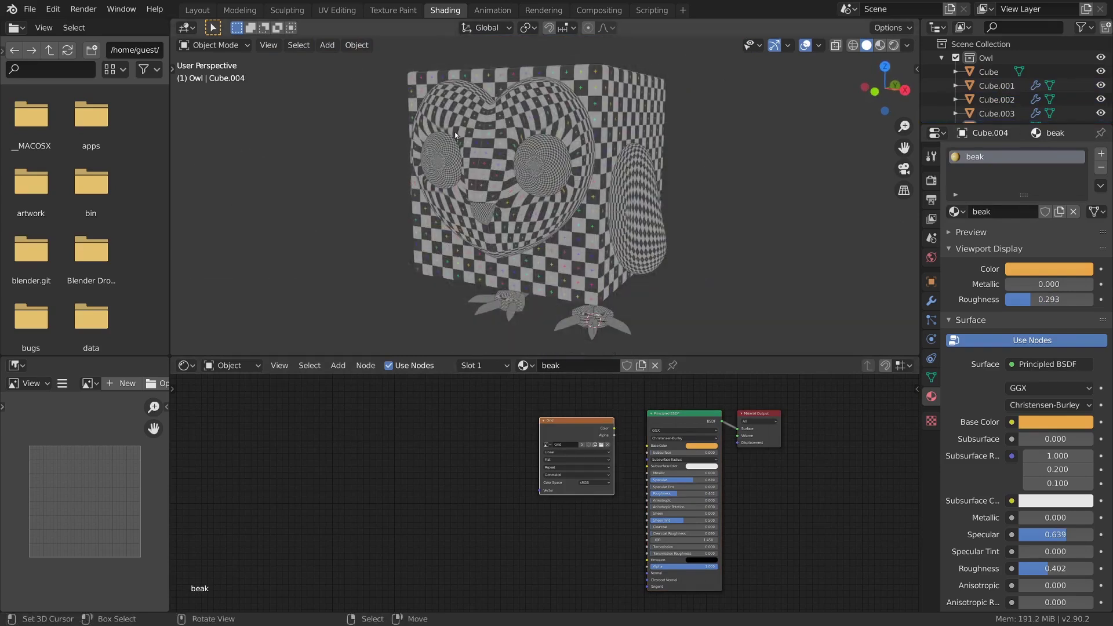
Step: Switch to the UV Editing workspace and return the owl to Object Mode
{"action": "left_click", "coordinate": [337, 10]}
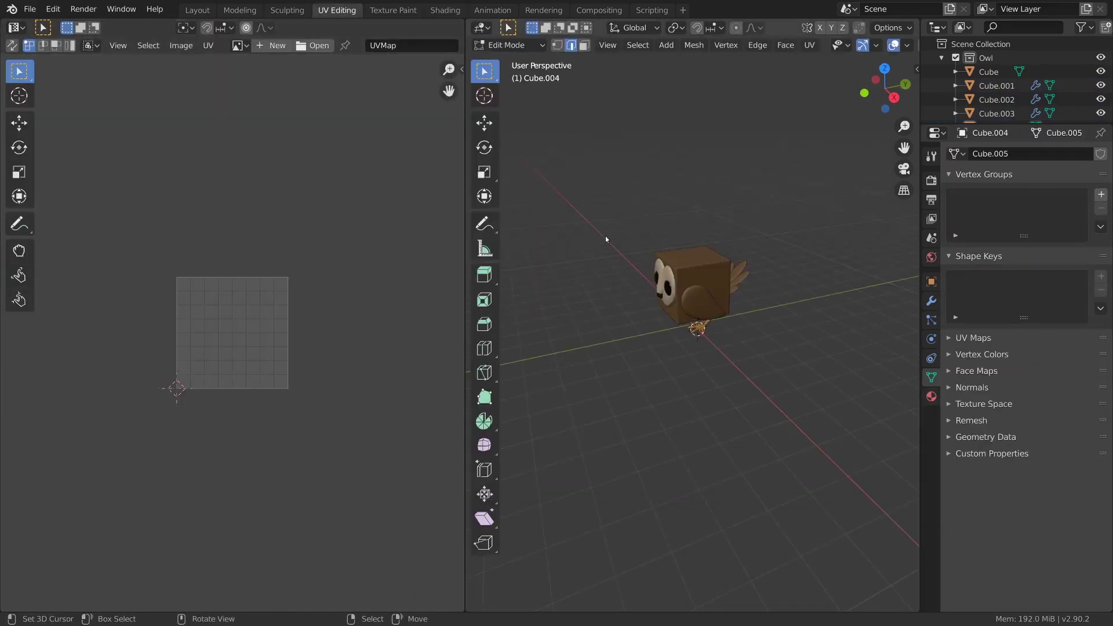
{"action": "scroll", "coordinate": [748, 274], "scroll_direction": "up", "scroll_amount": 4}
{"action": "mouse_move", "coordinate": [739, 343]}
{"action": "middle_mouse_down"}
{"action": "mouse_move", "coordinate": [760, 366]}
{"action": "mouse_move", "coordinate": [730, 346]}
{"action": "middle_mouse_up"}
{"action": "key", "text": "Tab"}
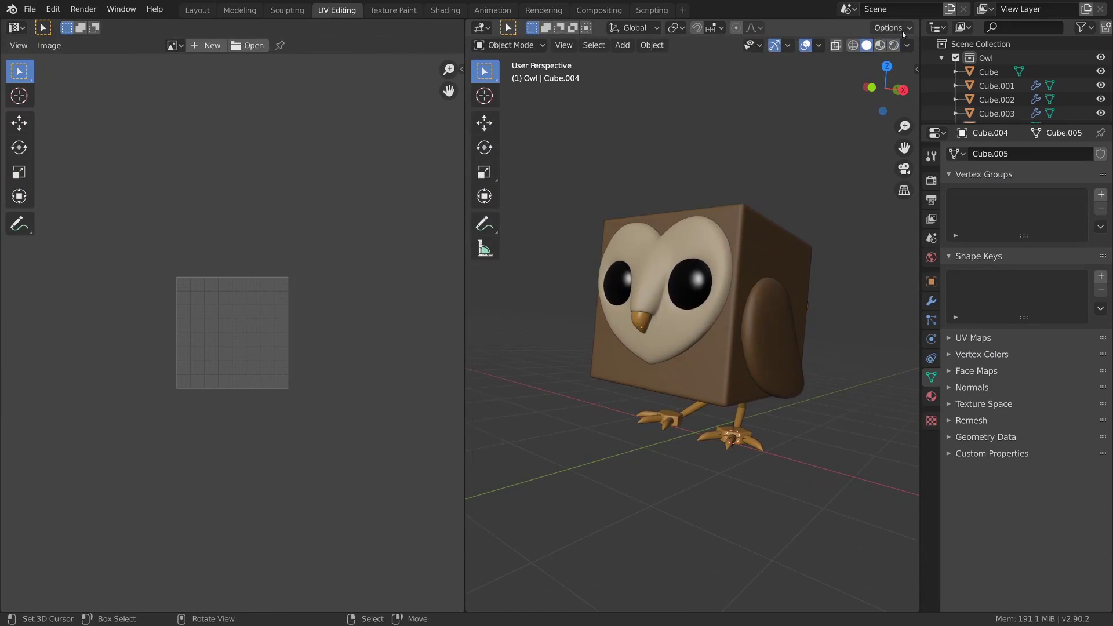
Step: Set the viewport shading to Texture color with Flat lighting
{"action": "left_click", "coordinate": [907, 45]}
{"action": "left_click", "coordinate": [948, 232]}
{"action": "middle_click_drag", "start_coordinate": [807, 273], "coordinate": [798, 245]}
{"action": "left_click", "coordinate": [908, 46]}
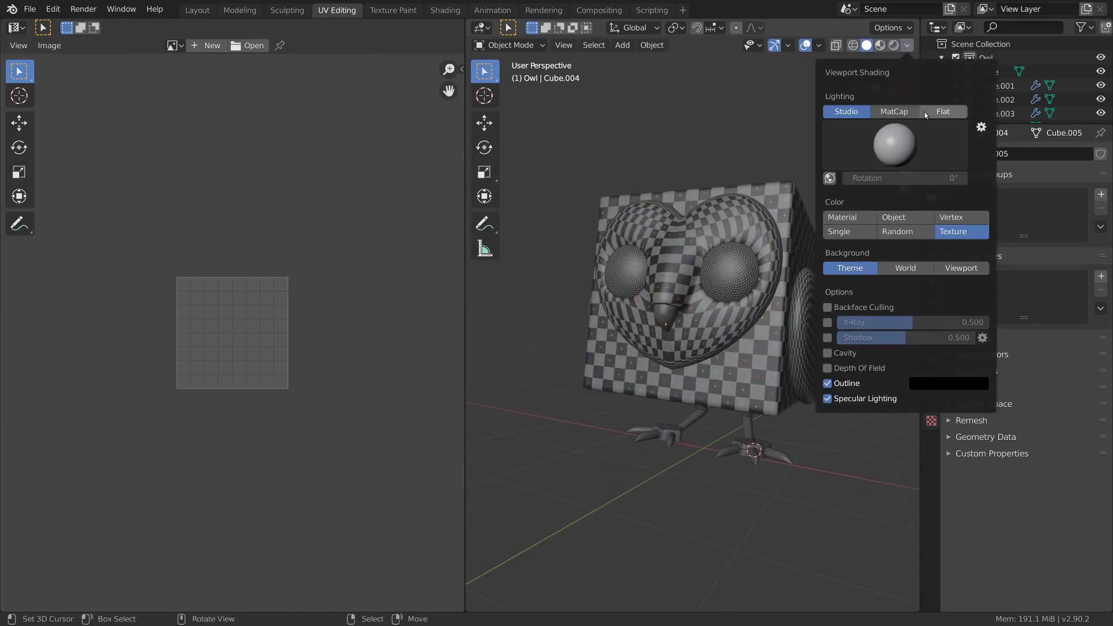
{"action": "left_click", "coordinate": [931, 112]}
{"action": "left_click", "coordinate": [908, 112]}
{"action": "left_click", "coordinate": [936, 111]}
{"action": "middle_click_drag", "start_coordinate": [718, 268], "coordinate": [795, 287]}
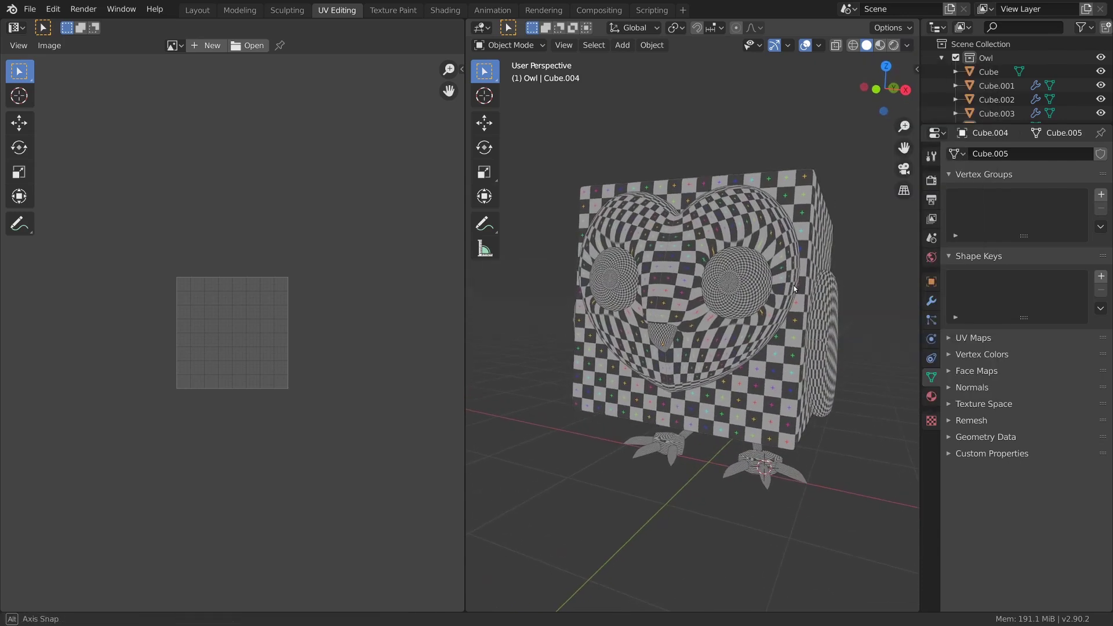
Step: Enter Edit Mode on the owl's face, select its linked geometry, and unlink the Grid image from the UV editor
{"action": "left_click", "coordinate": [695, 328]}
{"action": "key", "text": "Tab"}
{"action": "key", "text": "l"}
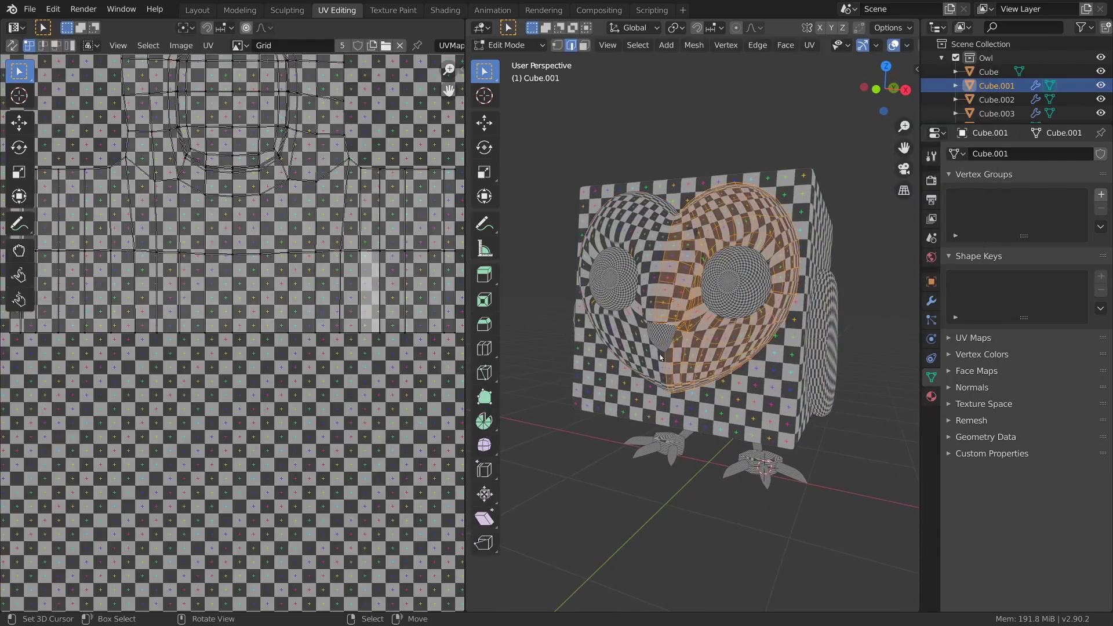
{"action": "scroll", "coordinate": [383, 329], "scroll_direction": "down", "scroll_amount": 5}
{"action": "middle_click_drag", "start_coordinate": [386, 391], "coordinate": [390, 74], "text": "ctrl"}
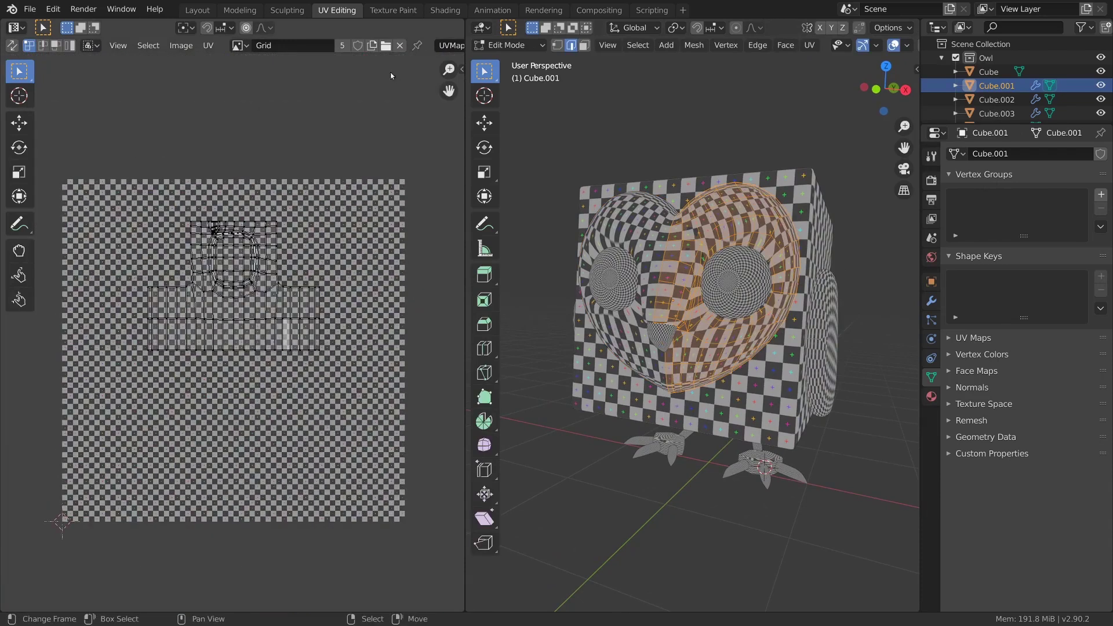
{"action": "left_click", "coordinate": [400, 45]}
{"action": "scroll", "coordinate": [326, 325], "scroll_direction": "up", "scroll_amount": 3}
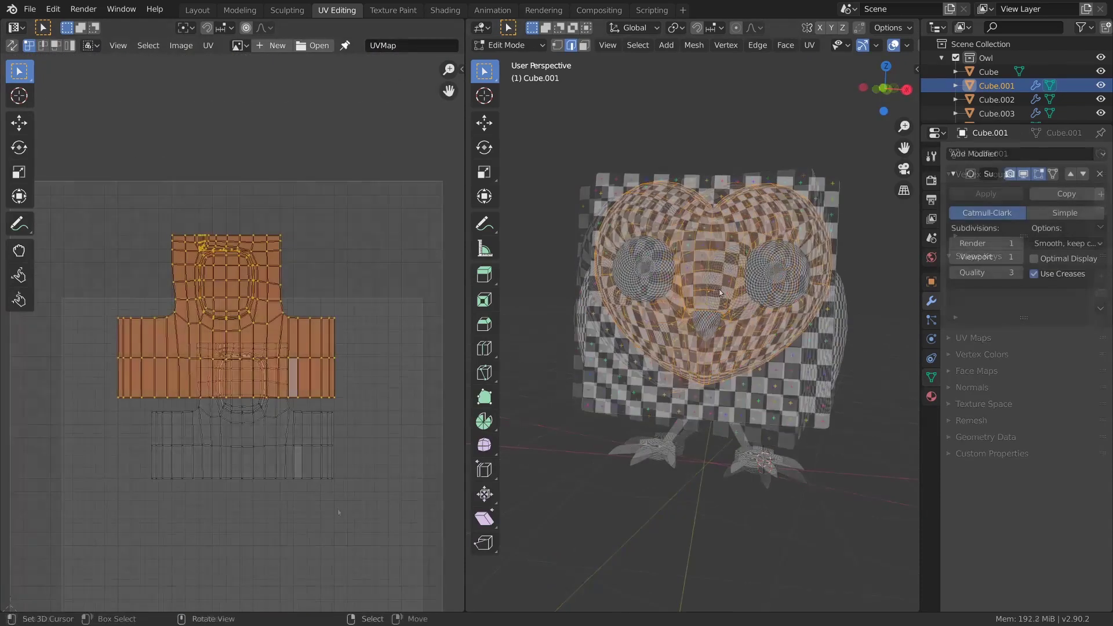
Step: Unwrap the owl's face mesh
{"action": "key", "text": "u"}
{"action": "left_click", "coordinate": [720, 288]}
{"action": "scroll", "coordinate": [381, 440], "scroll_direction": "down", "scroll_amount": 2}
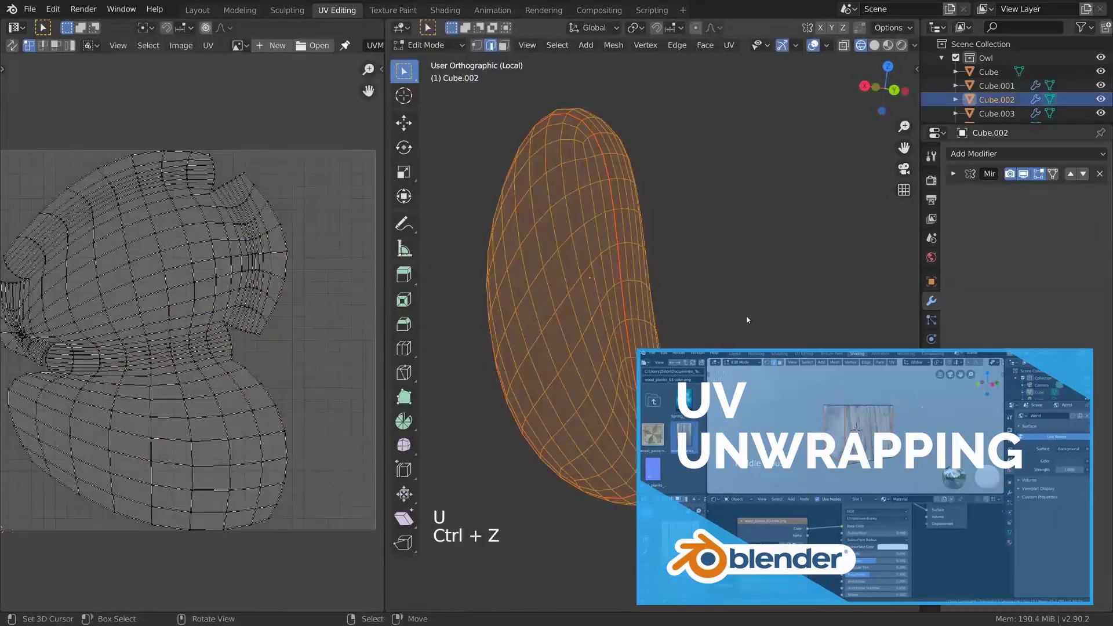
Step: Unwrap the wing mesh along its marked seams
{"action": "key", "text": "u"}
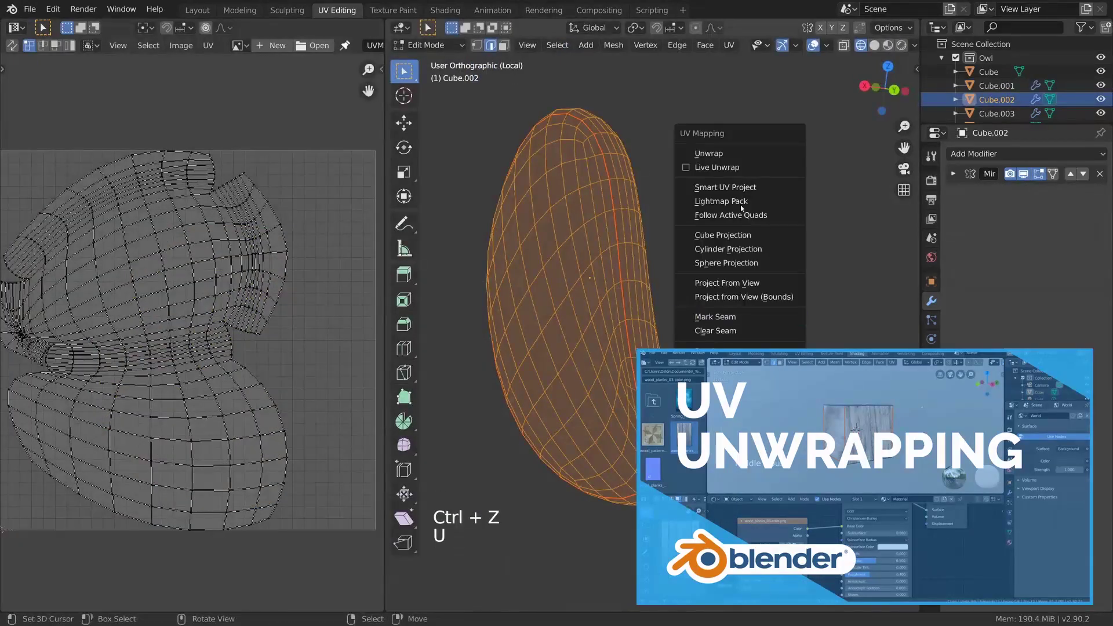
{"action": "left_click", "coordinate": [728, 154]}
{"action": "middle_click_drag", "start_coordinate": [324, 400], "coordinate": [301, 412], "text": "ctrl"}
{"action": "middle_click_drag", "start_coordinate": [698, 330], "coordinate": [802, 311]}
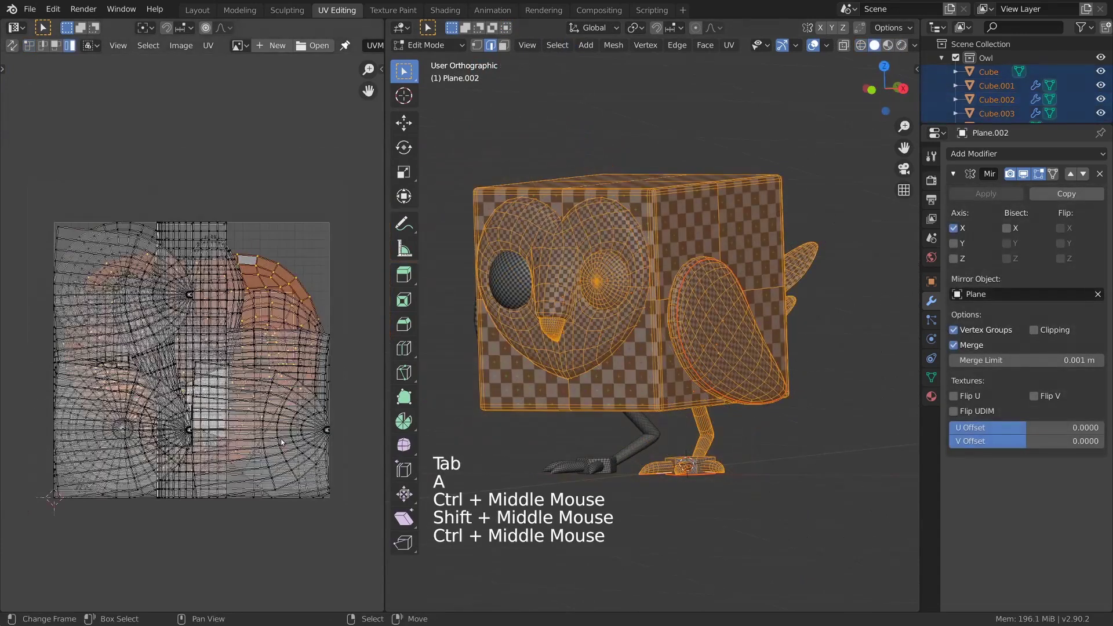
Step: Select the UVs of all the owl's parts and average their island scale
{"action": "key", "text": "a"}
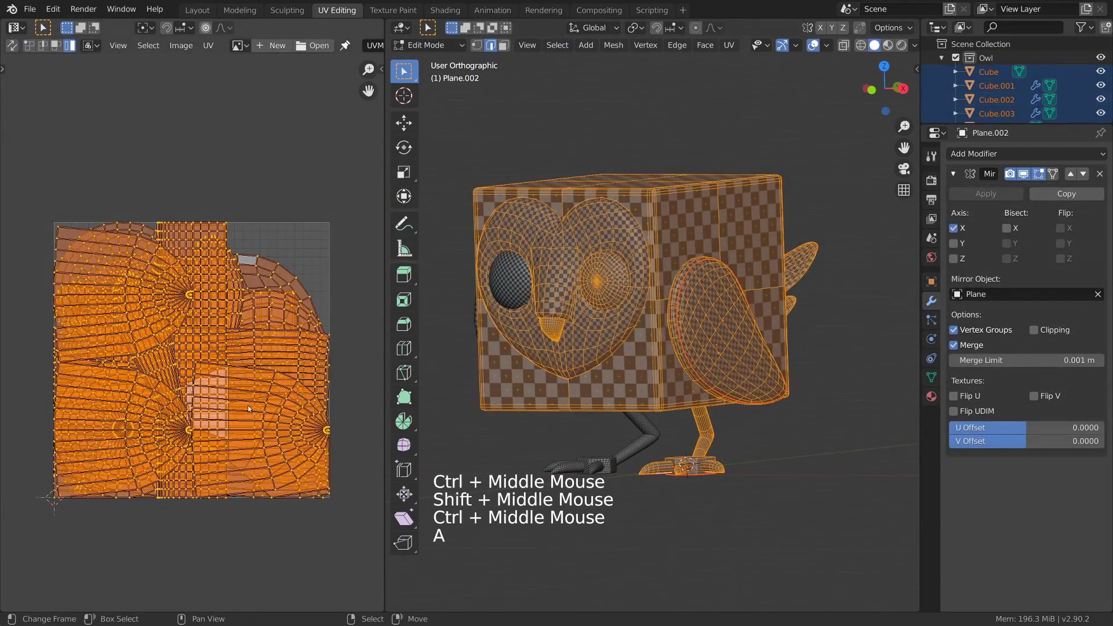
{"action": "left_click", "coordinate": [209, 46]}
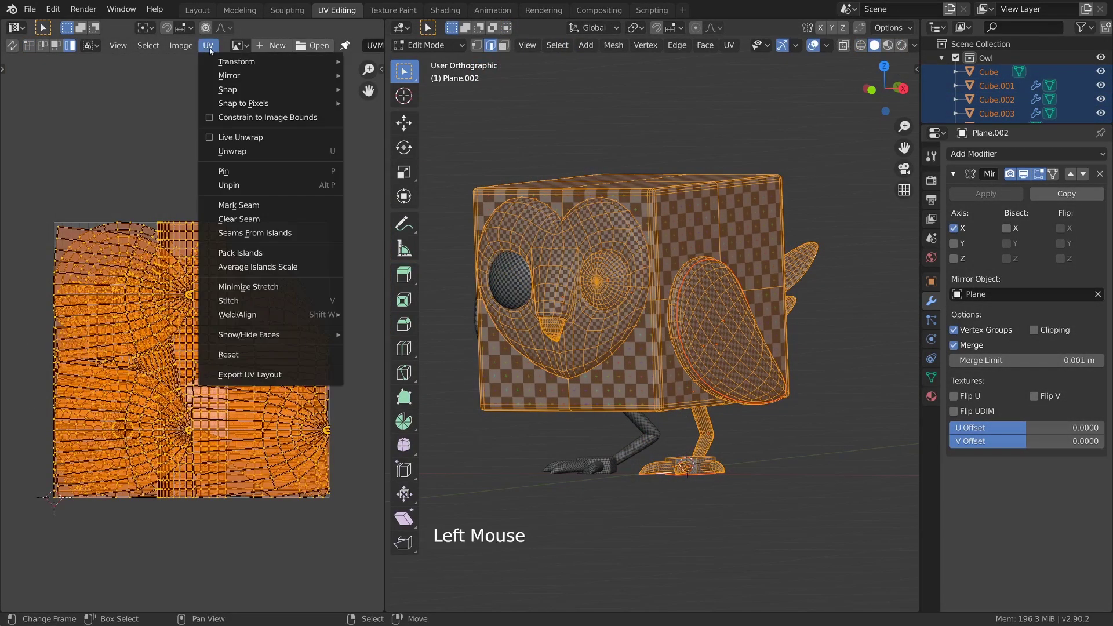
{"action": "left_click", "coordinate": [296, 268]}
{"action": "middle_click_drag", "start_coordinate": [293, 296], "coordinate": [293, 402], "text": "ctrl"}
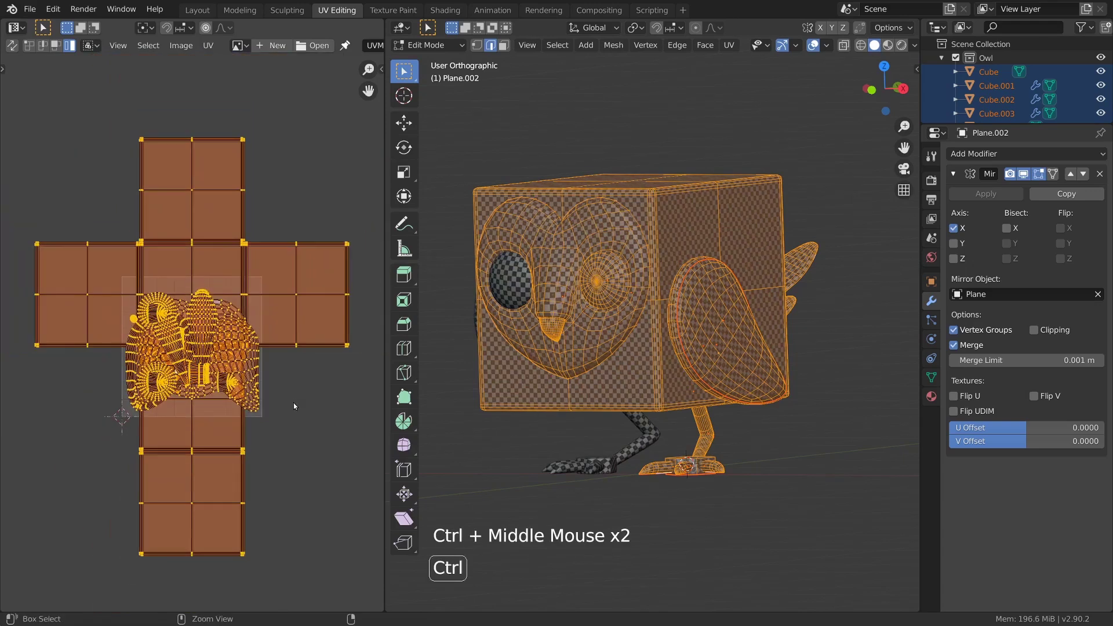
Step: Pack the UV islands of all the owl's parts into the shared UV space
{"action": "key", "text": "Tab"}
{"action": "middle_click_drag", "start_coordinate": [634, 367], "coordinate": [749, 301]}
{"action": "key", "text": "alt+a"}
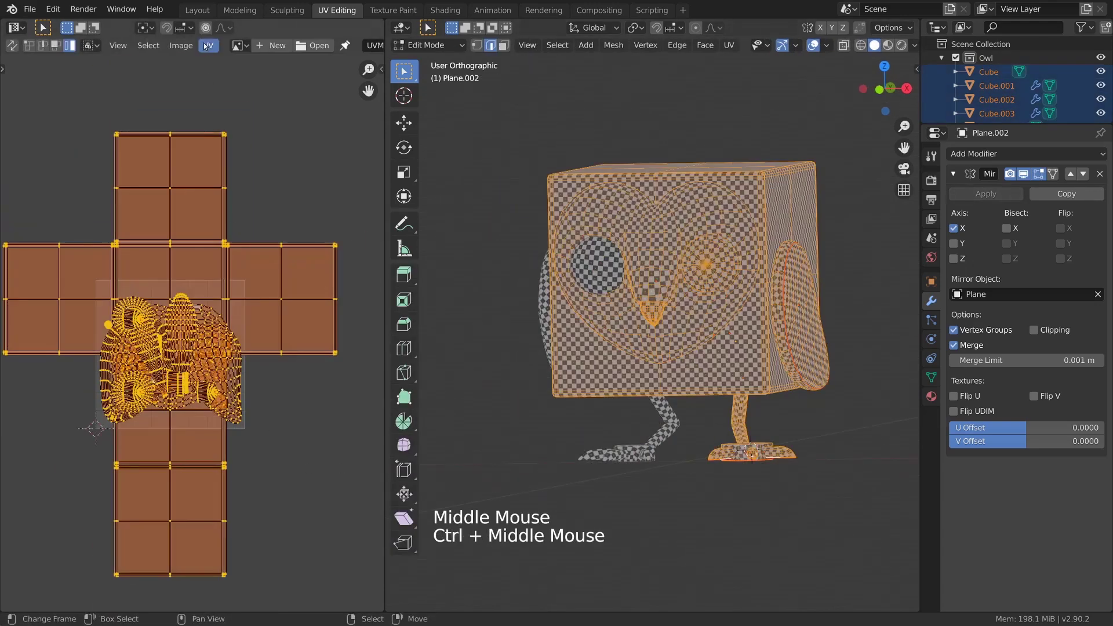
{"action": "left_click", "coordinate": [207, 46]}
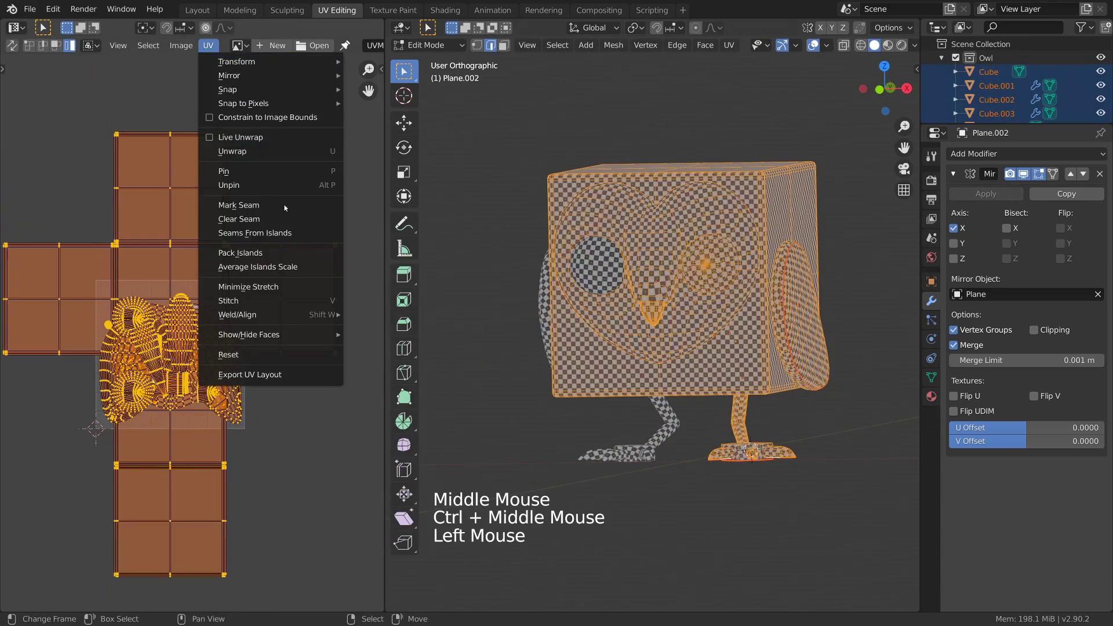
{"action": "left_click", "coordinate": [281, 255]}
{"action": "middle_click_drag", "start_coordinate": [269, 290], "coordinate": [269, 244], "text": "ctrl"}
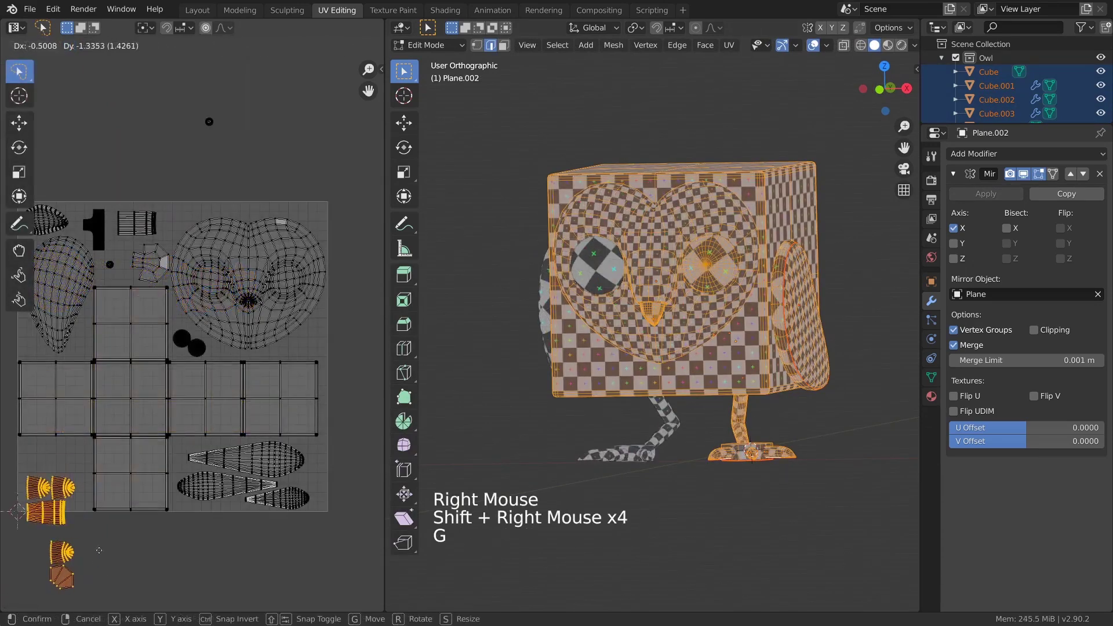
Step: Move the foot's UV islands and one tiny round island into the empty lower-left corner of the UV space
{"action": "left_click", "coordinate": [95, 522]}
{"action": "right_click", "coordinate": [62, 516]}
{"action": "key", "text": "g"}
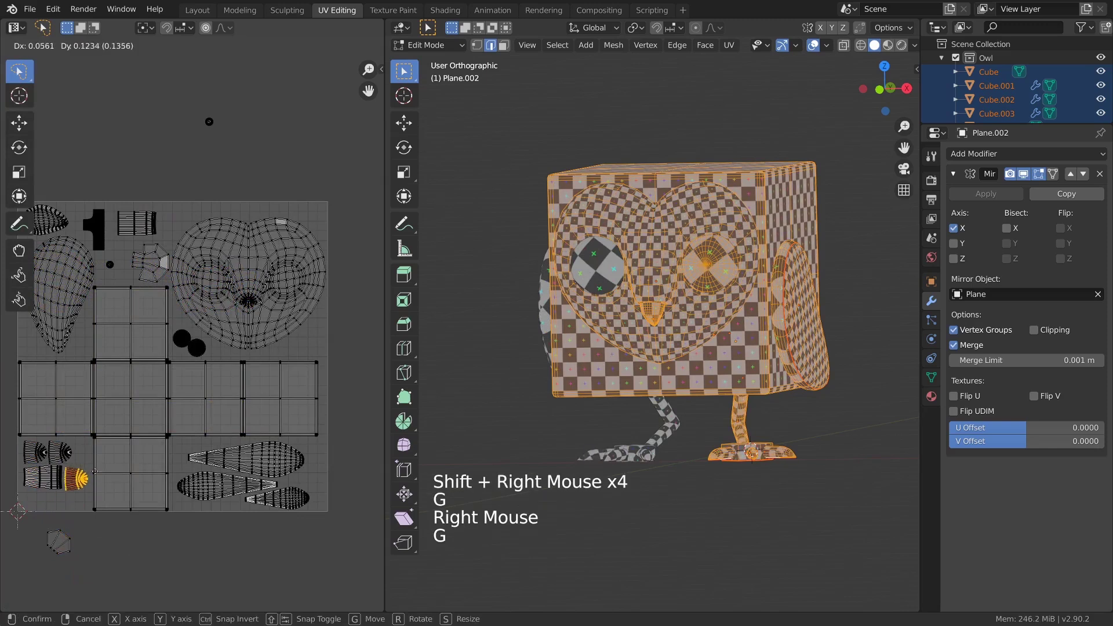
{"action": "key", "text": "g"}
{"action": "right_click", "coordinate": [209, 121]}
{"action": "key", "text": "g"}
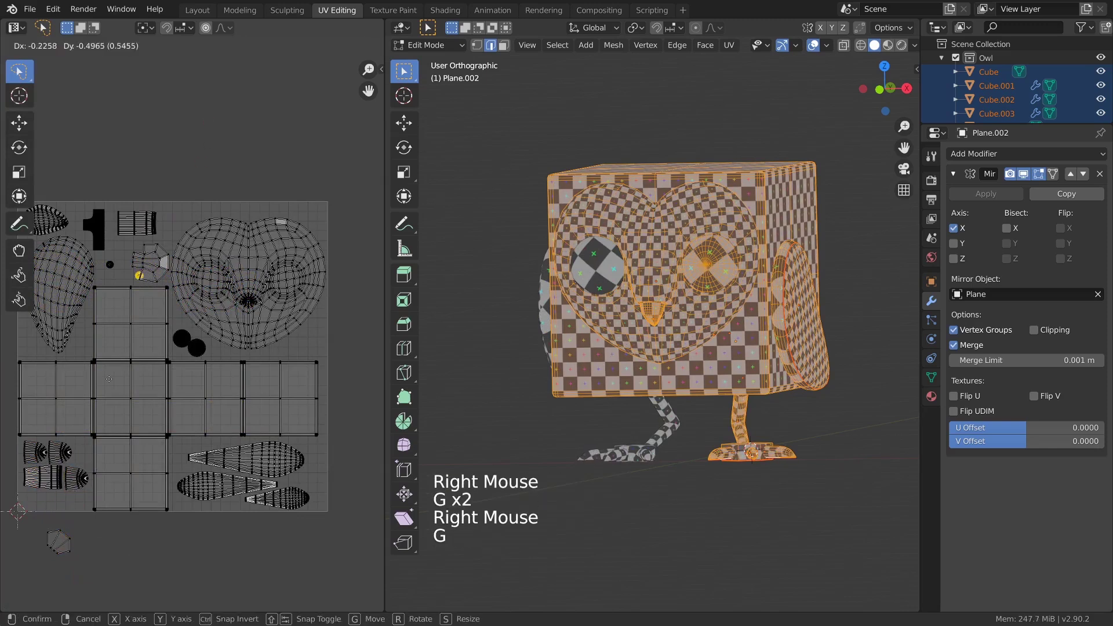
{"action": "left_click", "coordinate": [23, 499]}
Step: Move the remaining outside foot island into the gap above the body's cross and the second tiny round island into the lower-left corner
{"action": "right_click", "coordinate": [58, 542]}
{"action": "key", "text": "g"}
{"action": "left_click", "coordinate": [88, 525]}
{"action": "key", "text": "g"}
{"action": "left_click", "coordinate": [116, 270]}
{"action": "right_click", "coordinate": [116, 271]}
{"action": "key", "text": "g"}
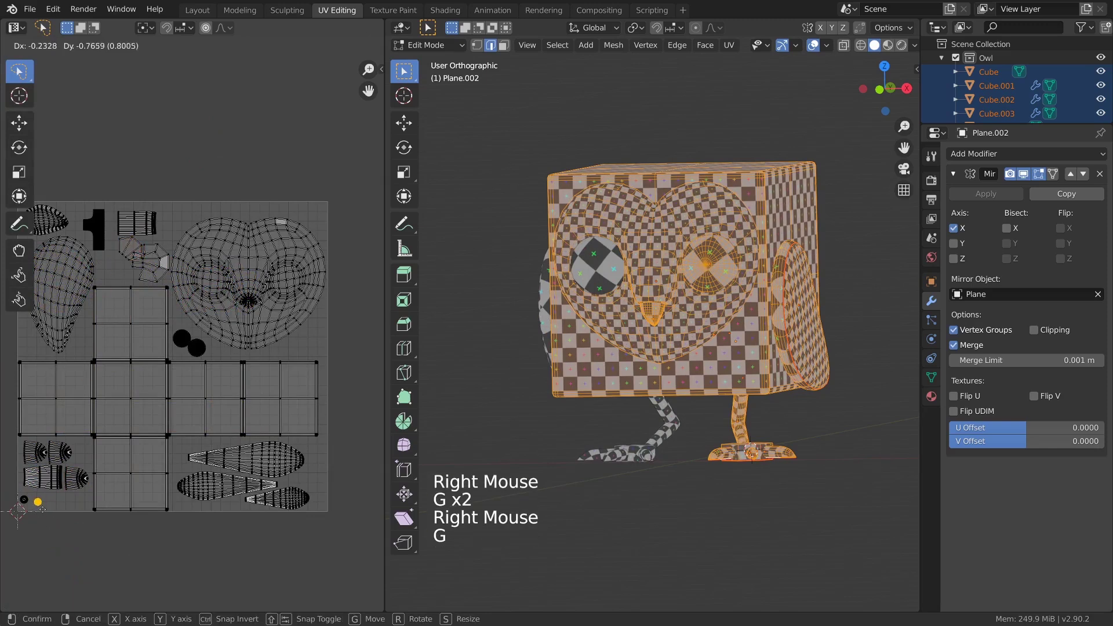
{"action": "left_click", "coordinate": [43, 509]}
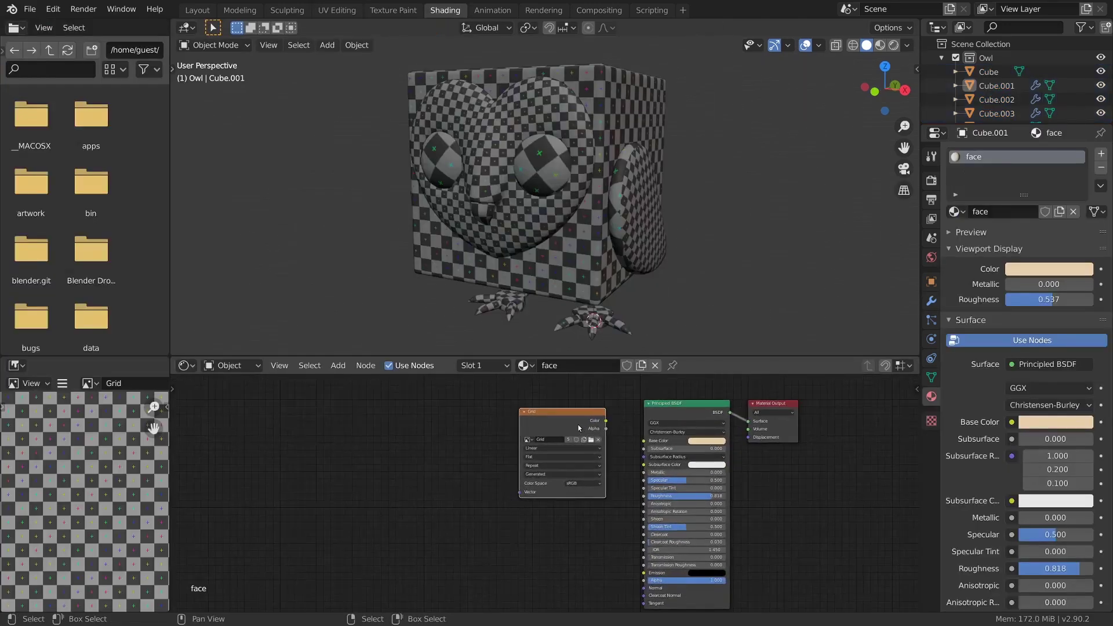
Step: Select the owl's body and delete the Grid texture node from its material
{"action": "middle_click_drag", "start_coordinate": [580, 437], "coordinate": [580, 462]}
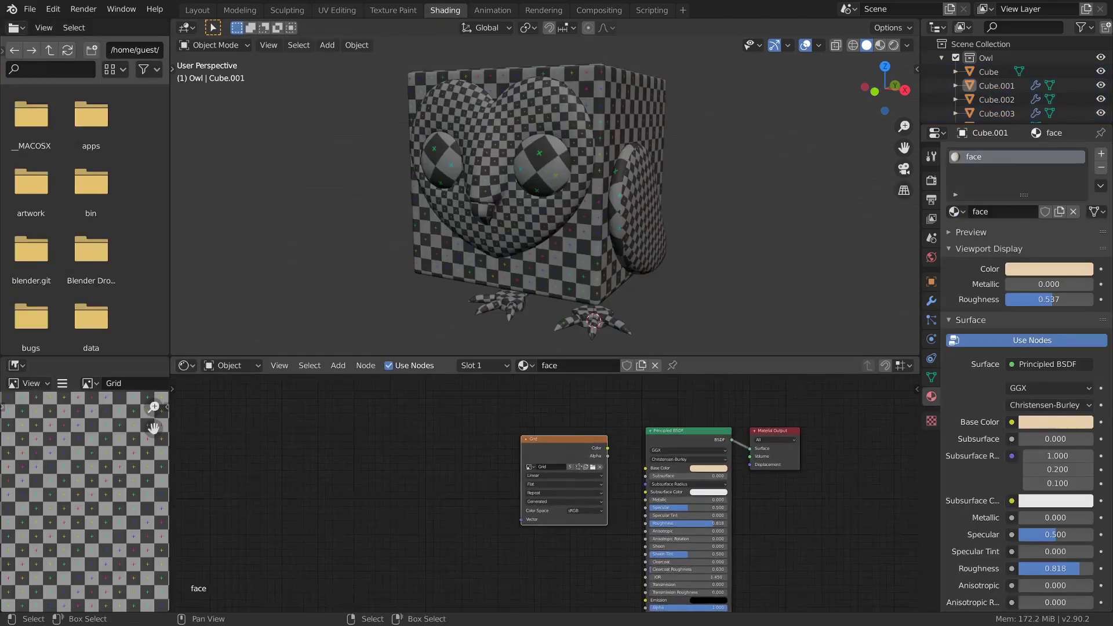
{"action": "left_click", "coordinate": [575, 259]}
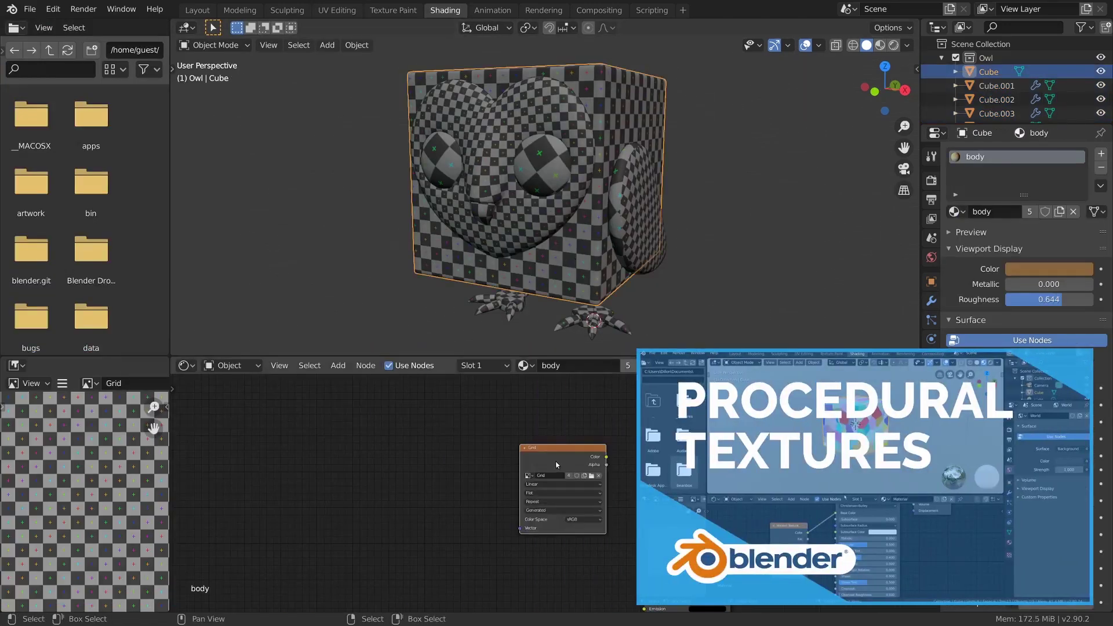
{"action": "key", "text": "x"}
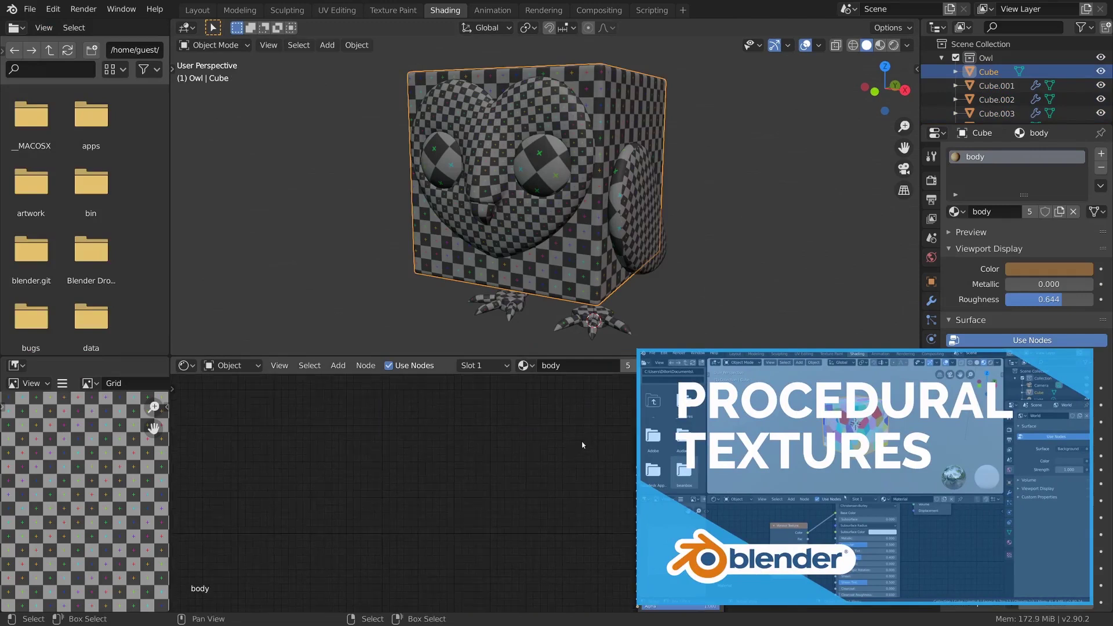
{"action": "key", "text": "shift+a"}
{"action": "key", "text": "Escape"}
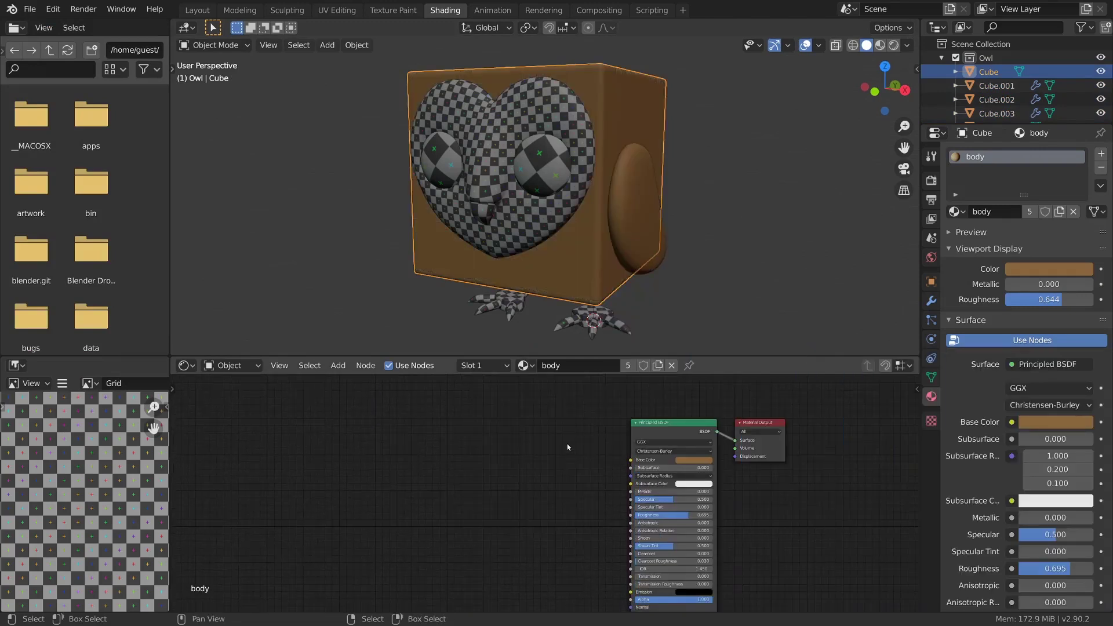
Step: Add an Image Texture node to the body material beside the Principled BSDF node
{"action": "key", "text": "shift+a"}
{"action": "mouse_move", "coordinate": [573, 445]}
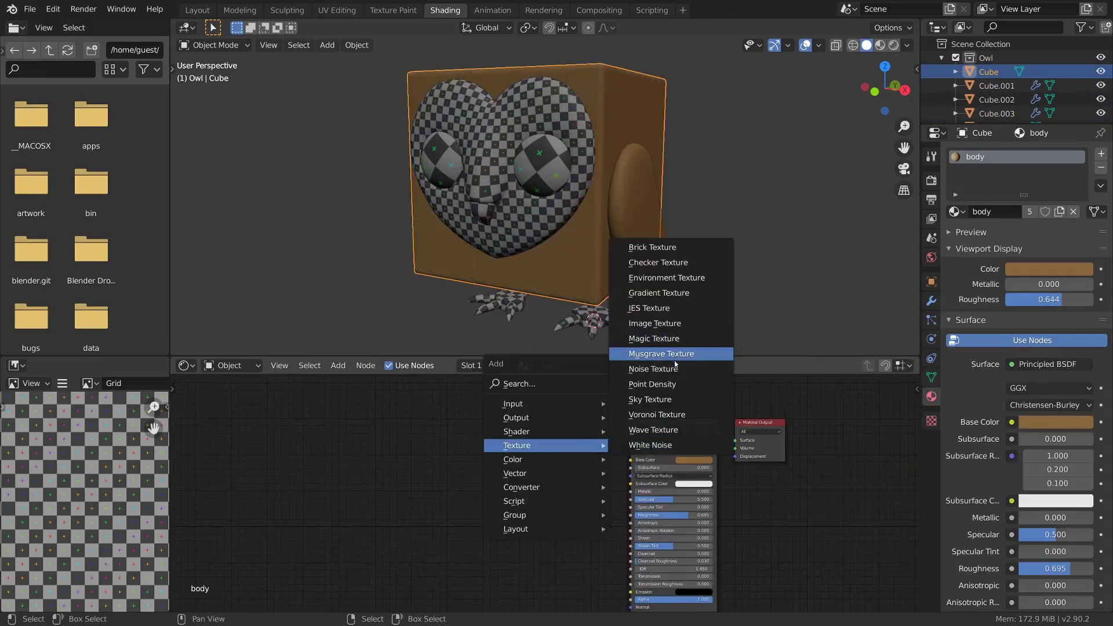
{"action": "left_click", "coordinate": [656, 323]}
{"action": "left_click", "coordinate": [529, 466]}
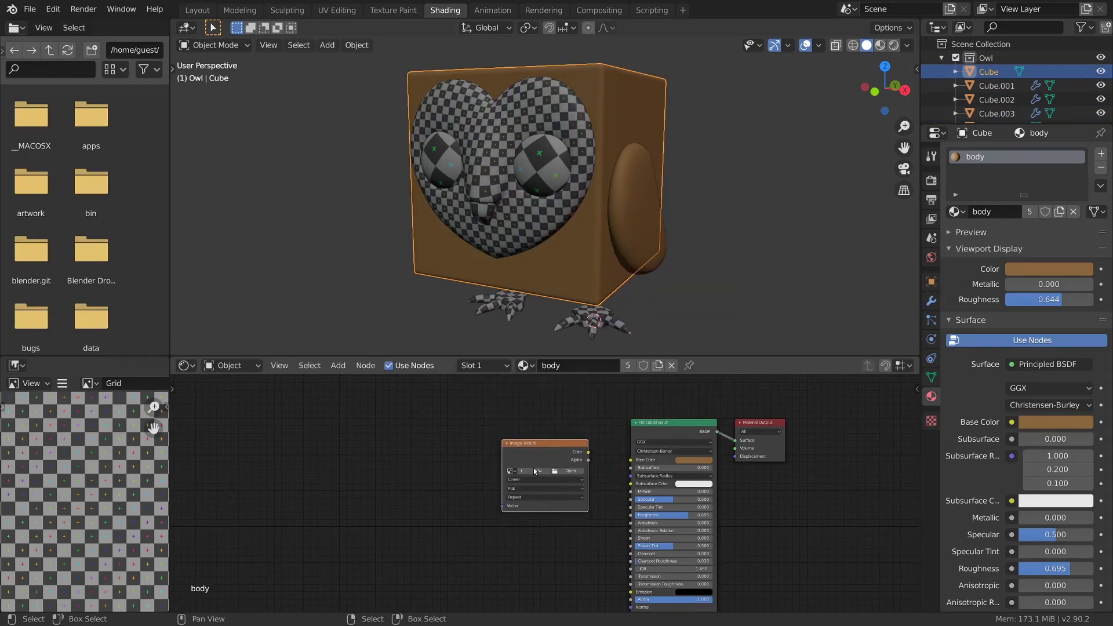
Step: Create a new image named owl_color for the texture node, 1024*2 pixels wide and high, without alpha
{"action": "left_click", "coordinate": [532, 470]}
{"action": "left_click", "coordinate": [591, 503]}
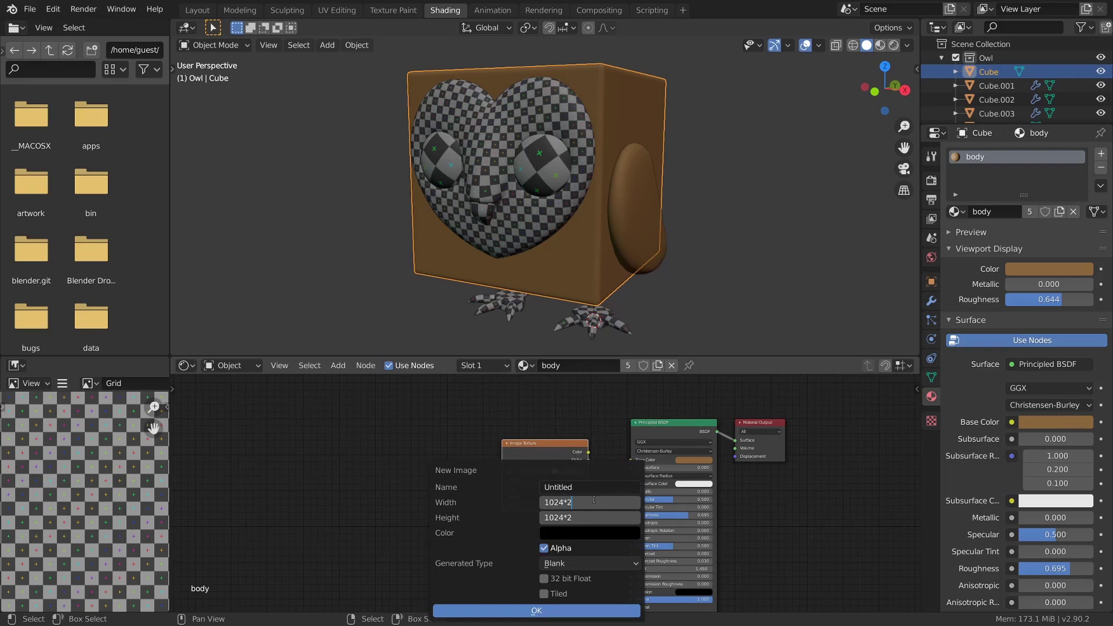
{"action": "type", "text": "*2"}
{"action": "key", "text": "Return"}
{"action": "left_click", "coordinate": [544, 548]}
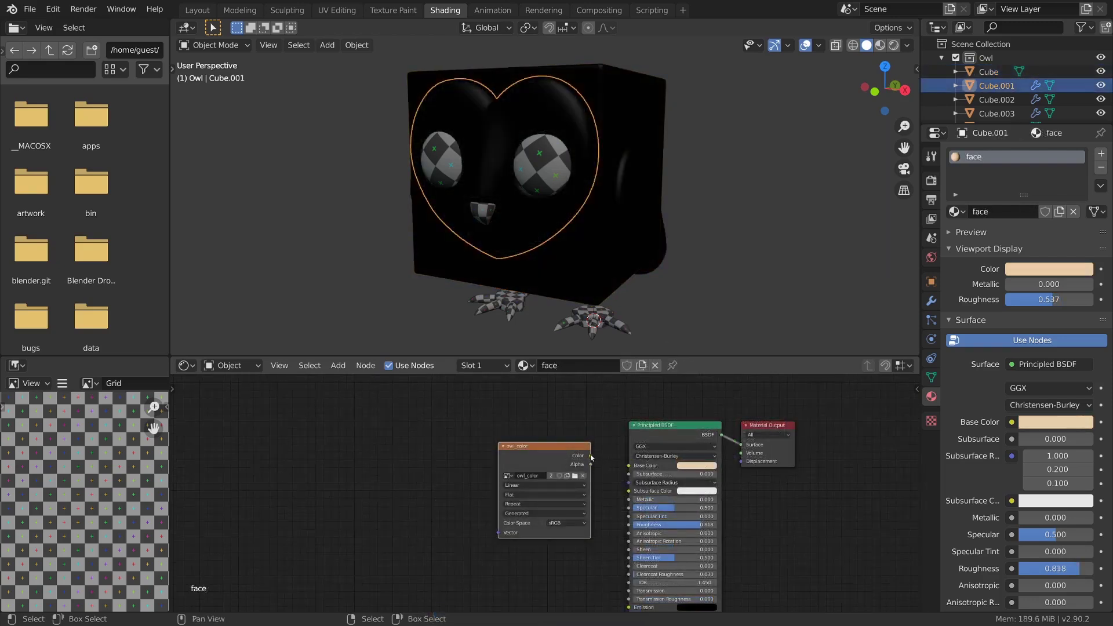
Step: Connect the owl_color texture's color output to the face material's Base Color, and select the eyes and the beak
{"action": "left_click_drag", "start_coordinate": [591, 458], "coordinate": [629, 466]}
{"action": "left_click", "coordinate": [544, 181]}
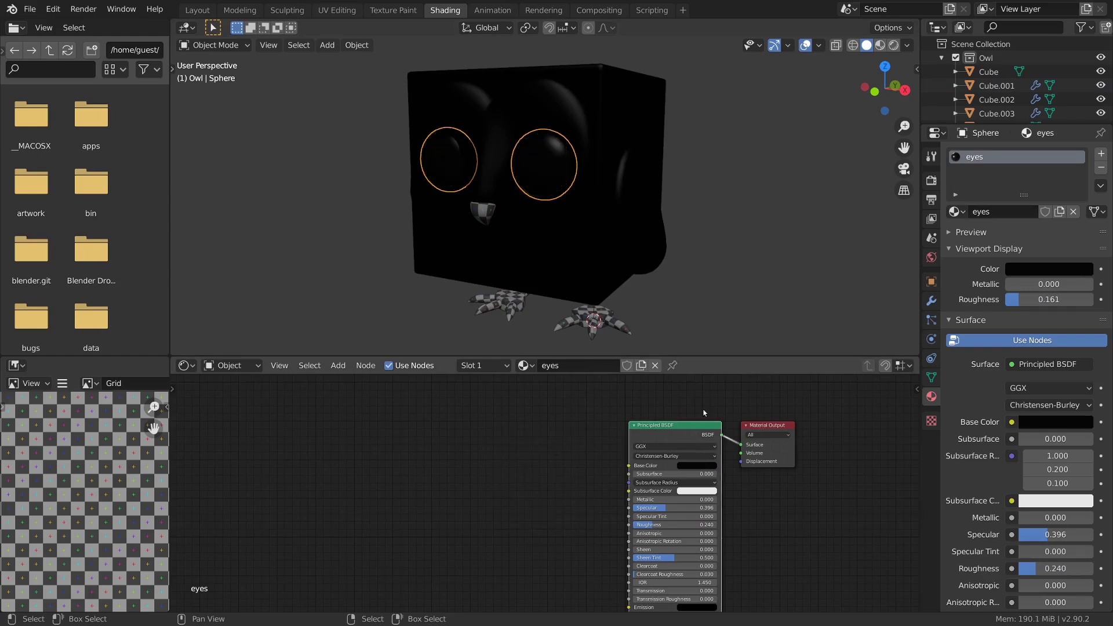
{"action": "right_click", "coordinate": [484, 219]}
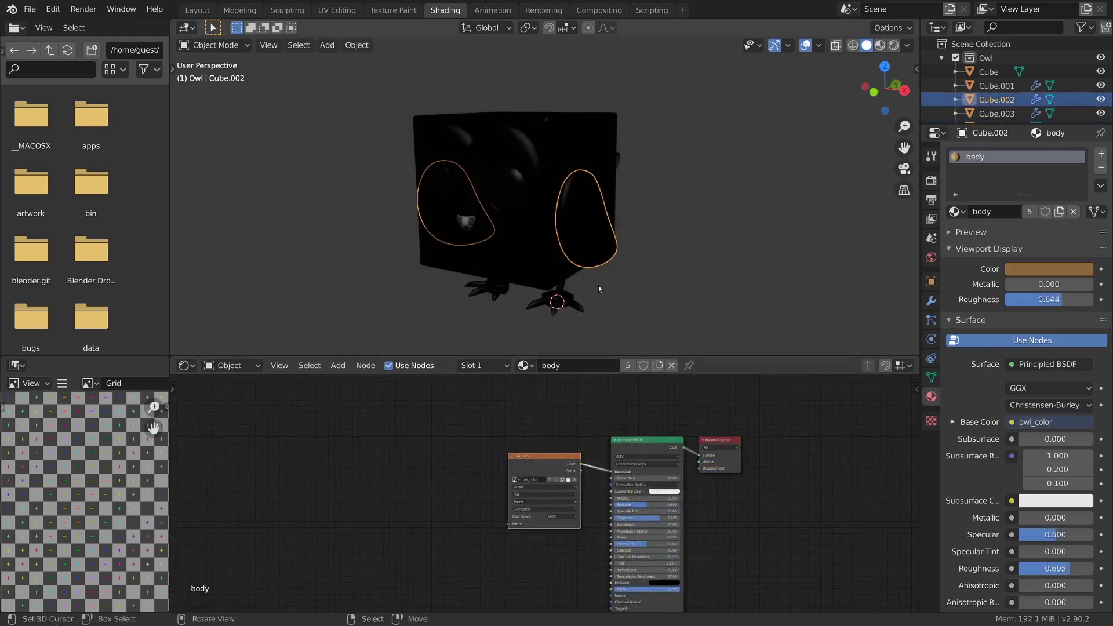
Step: Switch to the Texture Paint workspace with the owl_color image in view and activate the Fill tool
{"action": "left_click", "coordinate": [393, 10]}
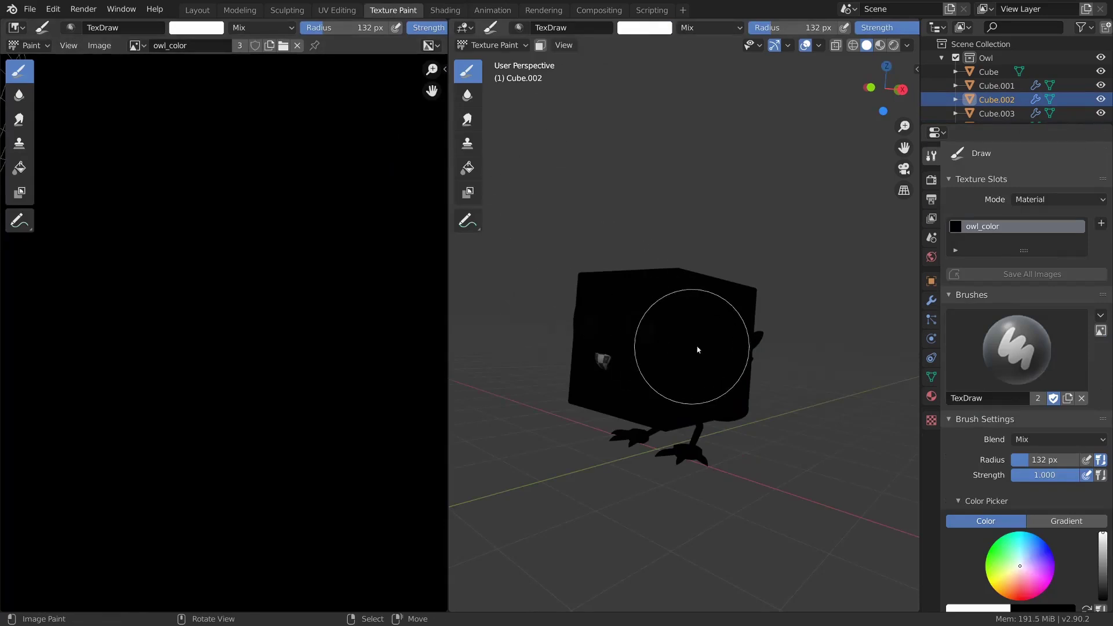
{"action": "scroll", "coordinate": [333, 492], "scroll_direction": "up", "scroll_amount": 3}
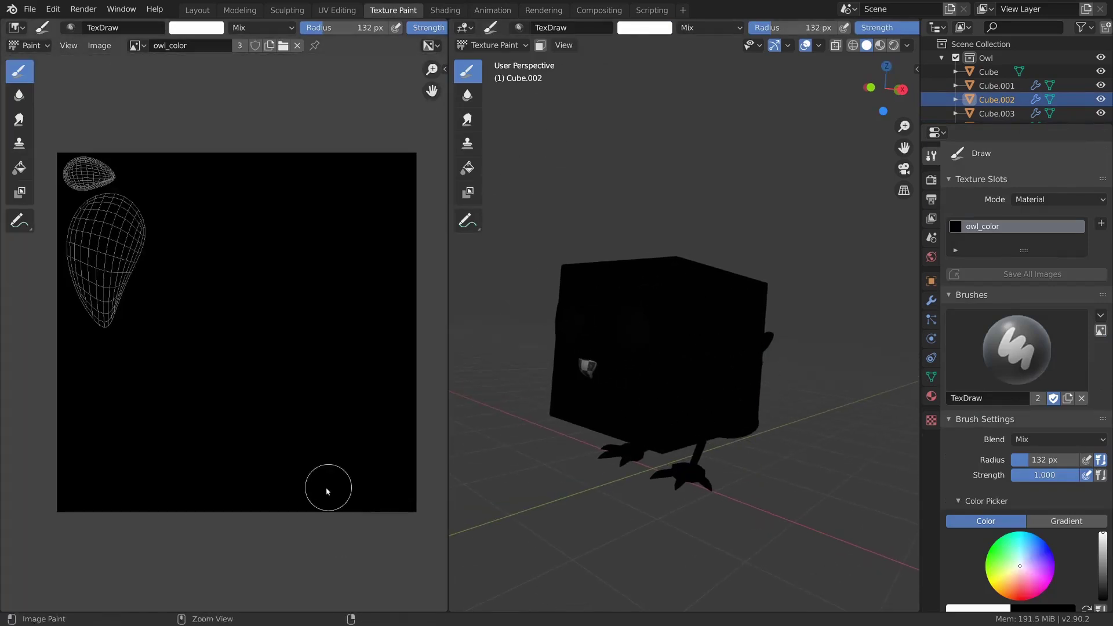
{"action": "left_click", "coordinate": [468, 167]}
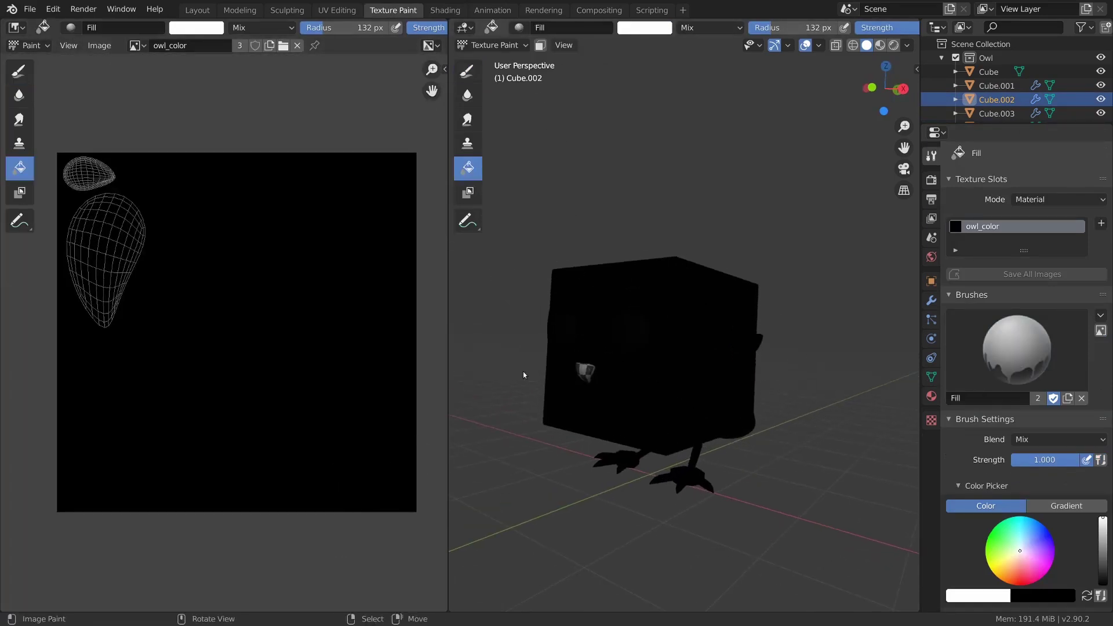
Step: Copy the body material's brown viewport display color to the brush and fill the wing with it
{"action": "left_click", "coordinate": [931, 397]}
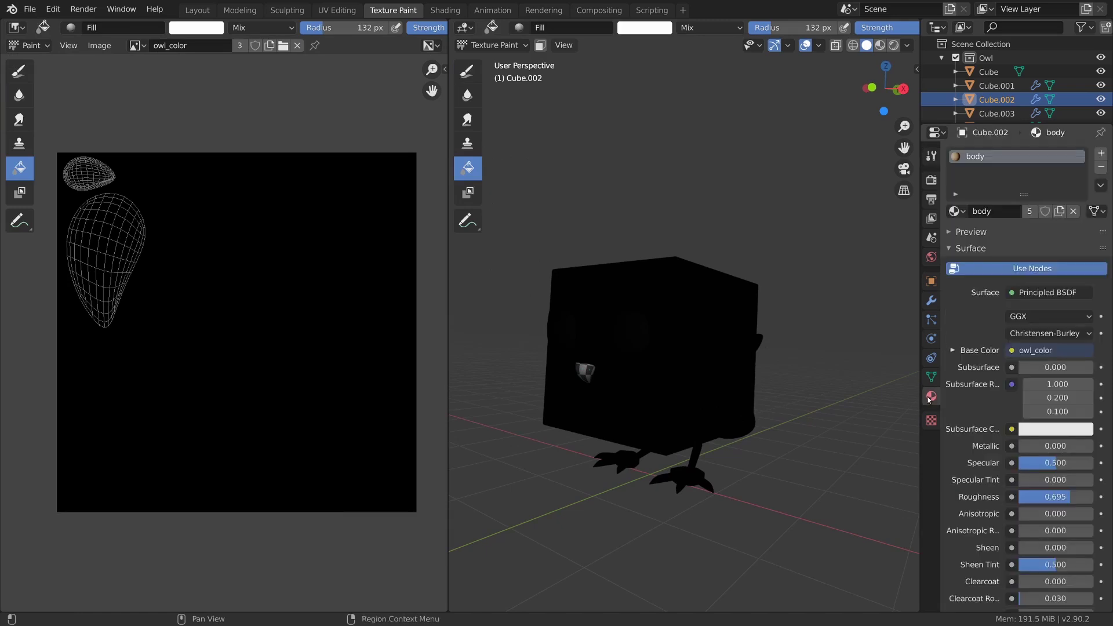
{"action": "left_click", "coordinate": [970, 248]}
{"action": "left_click_drag", "start_coordinate": [1049, 317], "coordinate": [640, 37]}
{"action": "left_click", "coordinate": [728, 363]}
{"action": "middle_click_drag", "start_coordinate": [733, 366], "coordinate": [759, 359]}
Step: Change the Bleed value in the texture painting options
{"action": "scroll", "coordinate": [844, 29], "scroll_direction": "down", "scroll_amount": 8}
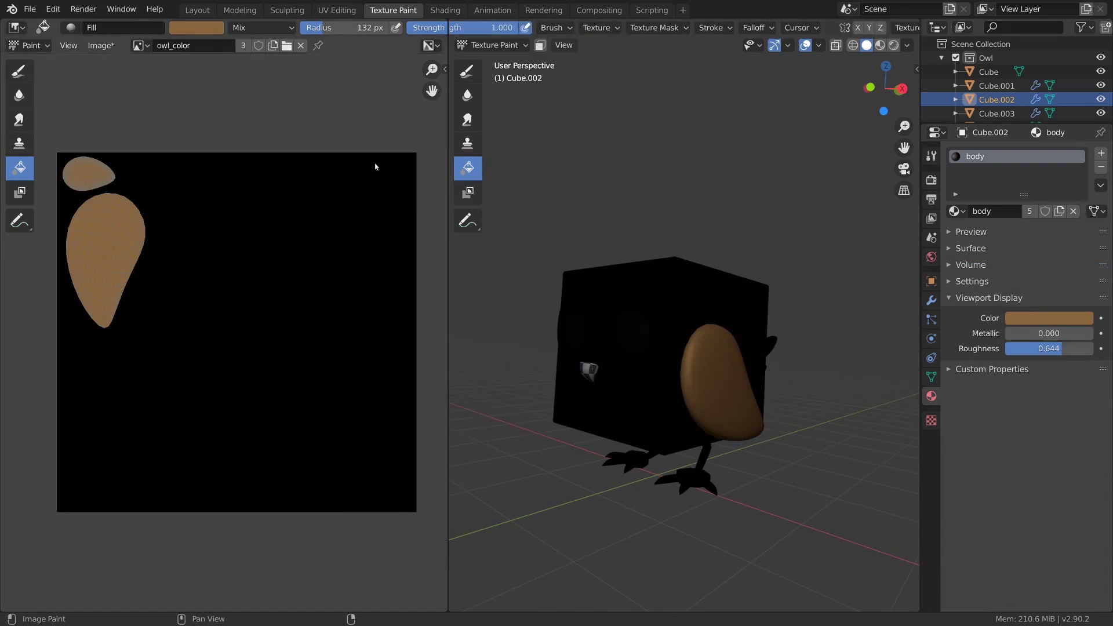
{"action": "scroll", "coordinate": [900, 29], "scroll_direction": "down", "scroll_amount": 5}
{"action": "left_click", "coordinate": [890, 28]}
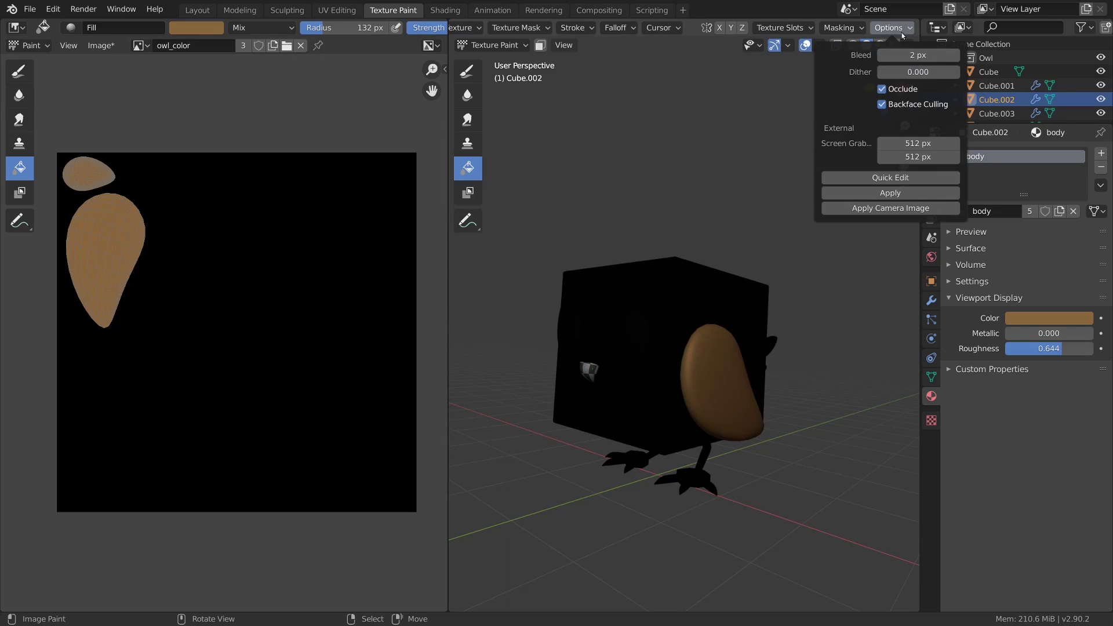
{"action": "left_click", "coordinate": [922, 55]}
{"action": "key", "text": "Return"}
{"action": "scroll", "coordinate": [858, 27], "scroll_direction": "up", "scroll_amount": 5}
{"action": "scroll", "coordinate": [710, 28], "scroll_direction": "up", "scroll_amount": 3}
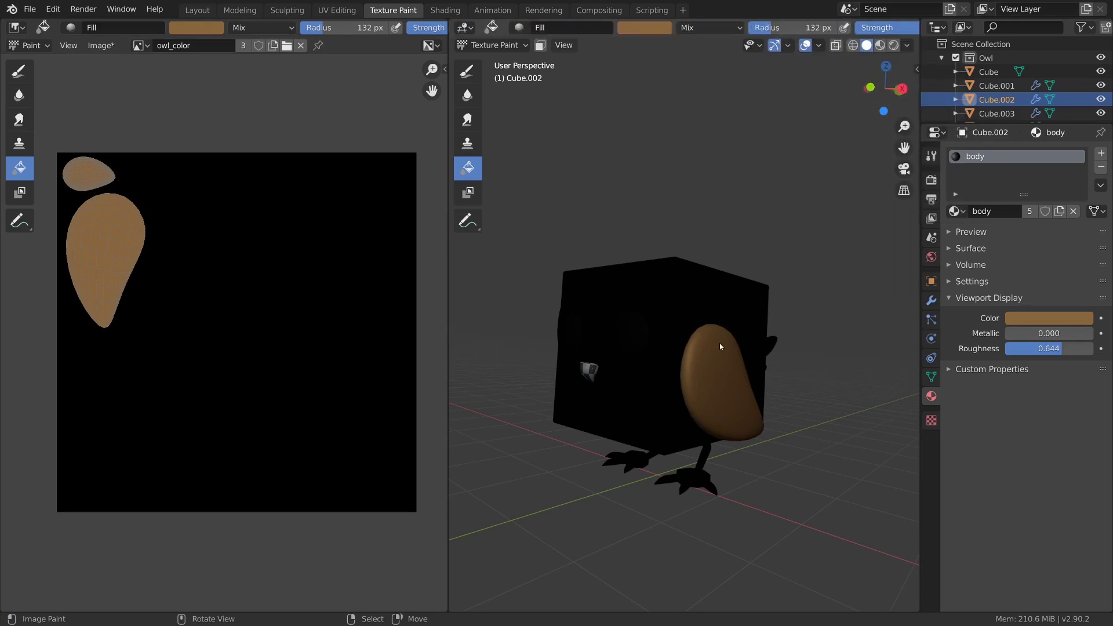
Step: Make the owl's cube body the texture paint target and fill it with the brown brush color
{"action": "middle_click_drag", "start_coordinate": [728, 361], "coordinate": [803, 343]}
{"action": "key", "text": "ctrl+Tab"}
{"action": "left_click", "coordinate": [693, 342]}
{"action": "left_click", "coordinate": [738, 325]}
{"action": "key", "text": "ctrl+Tab"}
{"action": "left_click", "coordinate": [770, 324]}
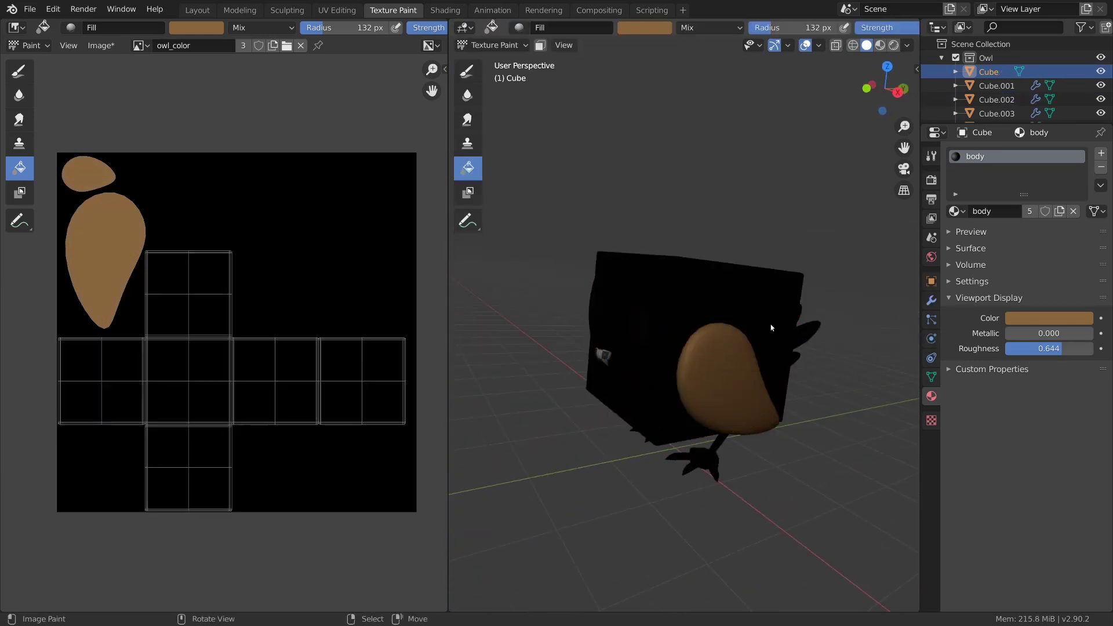
{"action": "left_click", "coordinate": [770, 326]}
{"action": "middle_click_drag", "start_coordinate": [695, 370], "coordinate": [628, 357]}
Step: Switch texture painting to the face and store the brown brush color in a new color palette
{"action": "key", "text": "ctrl+Tab"}
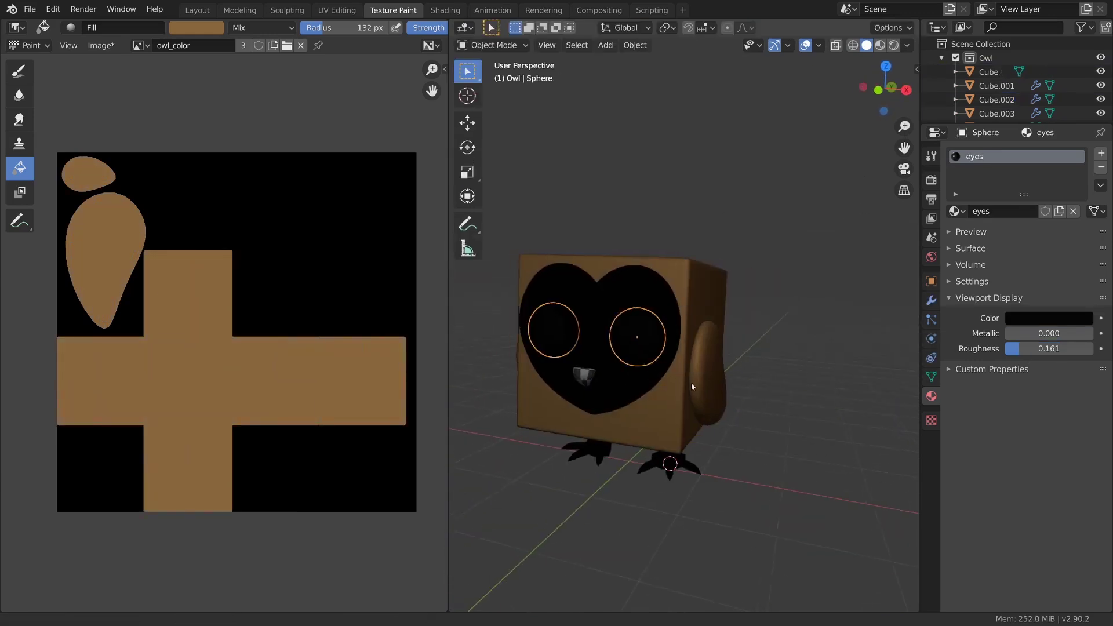
{"action": "right_click", "coordinate": [660, 392]}
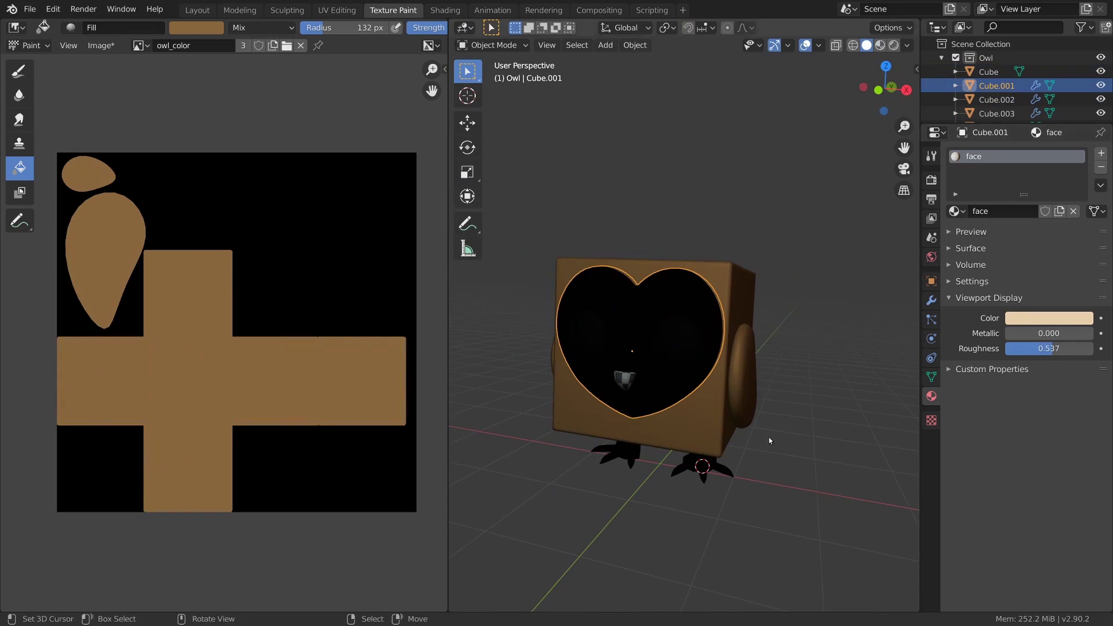
{"action": "key", "text": "ctrl+Tab"}
{"action": "key", "text": "n"}
{"action": "left_click", "coordinate": [825, 325]}
{"action": "left_click", "coordinate": [780, 346]}
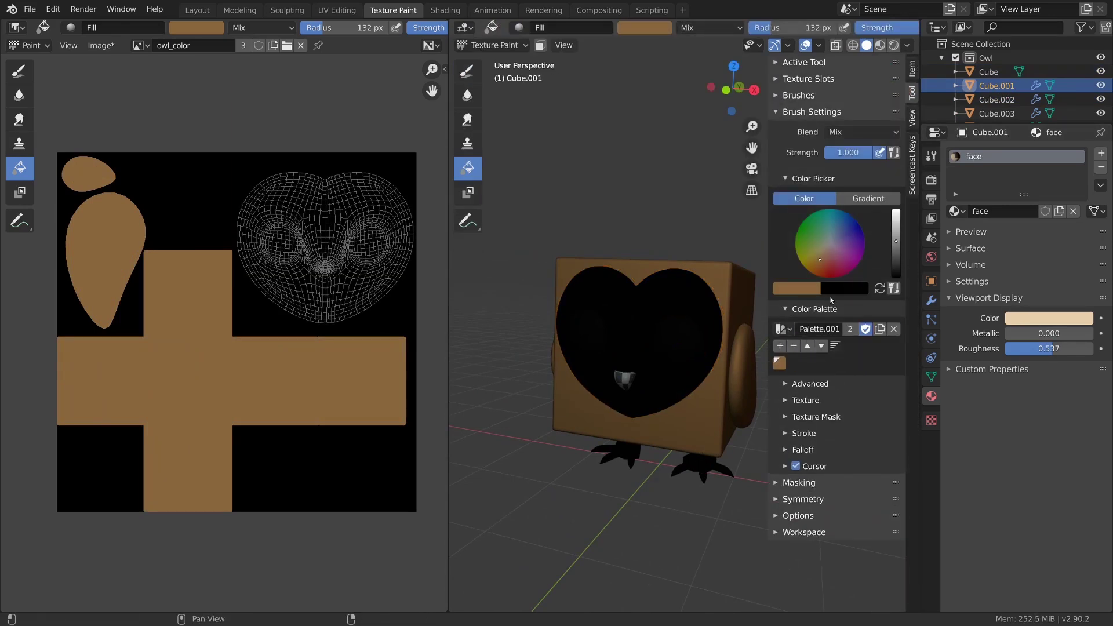
Step: Set the brush to the face material's cream viewport color and fill the face with it
{"action": "key", "text": "x"}
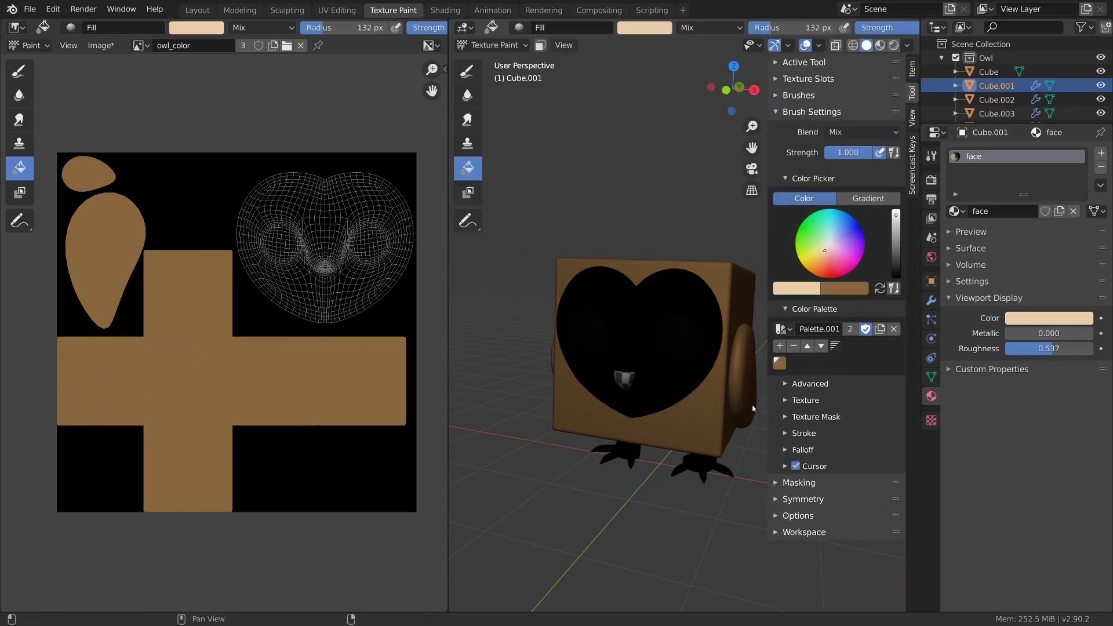
{"action": "left_click", "coordinate": [682, 380]}
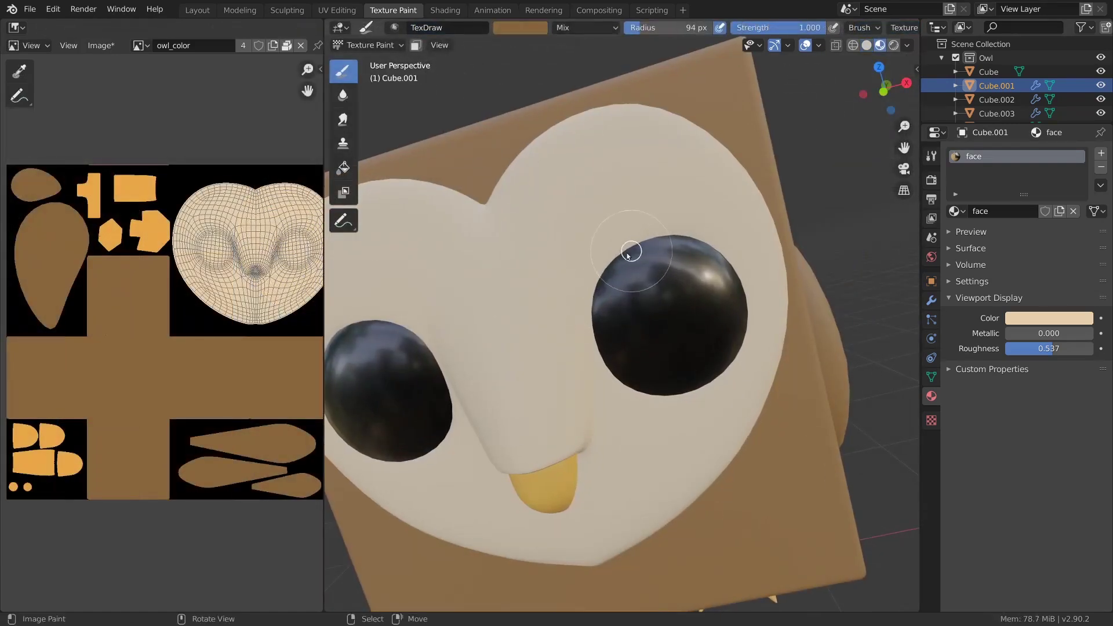
Step: Paint a brown outline around the eyes on the owl's face
{"action": "left_click_drag", "start_coordinate": [593, 339], "coordinate": [604, 351]}
{"action": "mouse_move", "coordinate": [603, 350]}
{"action": "middle_mouse_down"}
{"action": "mouse_move", "coordinate": [705, 429]}
{"action": "mouse_move", "coordinate": [594, 398]}
{"action": "middle_mouse_up"}
{"action": "scroll", "coordinate": [593, 298], "scroll_direction": "up", "scroll_amount": 3}
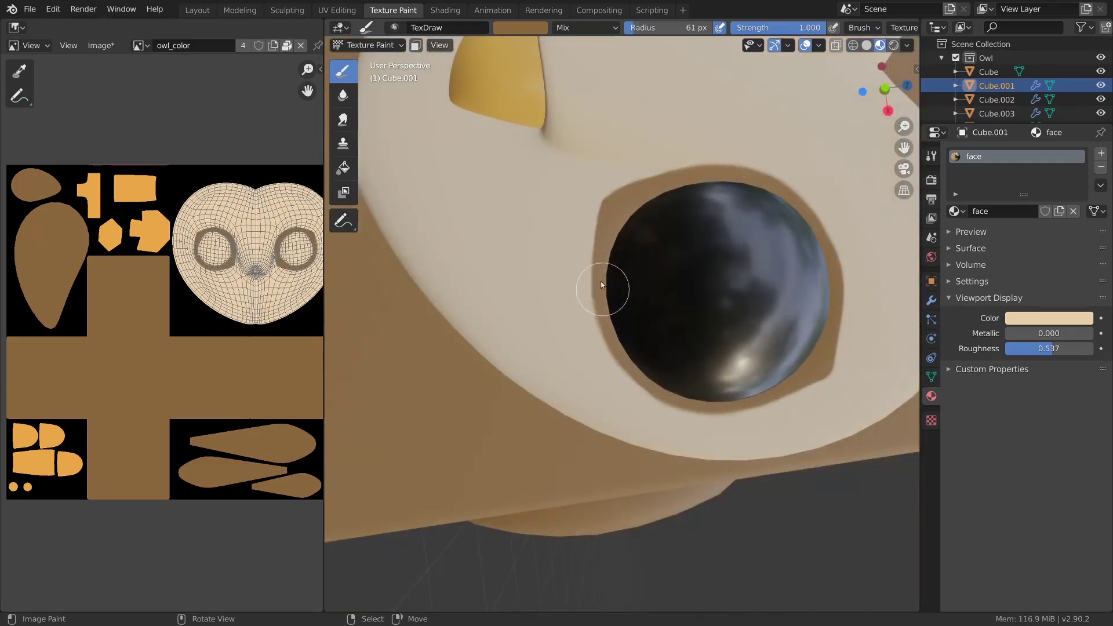
{"action": "key", "text": "s"}
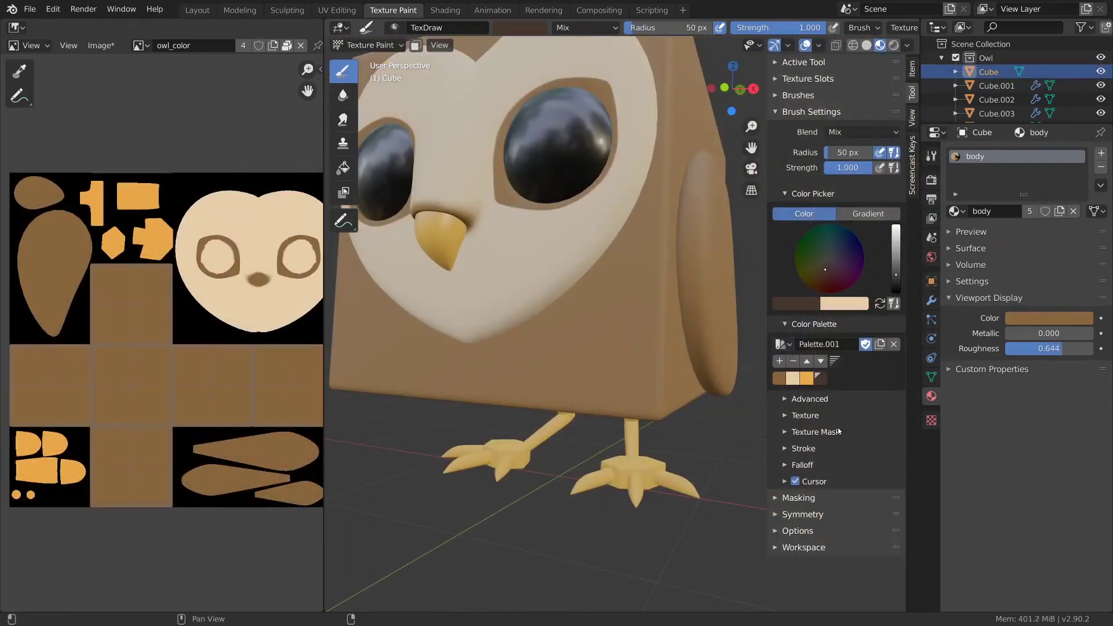
Step: Change the brush's falloff preset for painting dark brown marks on the body, and undo the last stroke
{"action": "left_click", "coordinate": [852, 467]}
{"action": "scroll", "coordinate": [846, 406], "scroll_direction": "down", "scroll_amount": 5}
{"action": "left_click", "coordinate": [850, 351]}
{"action": "left_click", "coordinate": [820, 417]}
{"action": "key", "text": "n"}
{"action": "scroll", "coordinate": [643, 348], "scroll_direction": "up", "scroll_amount": 2}
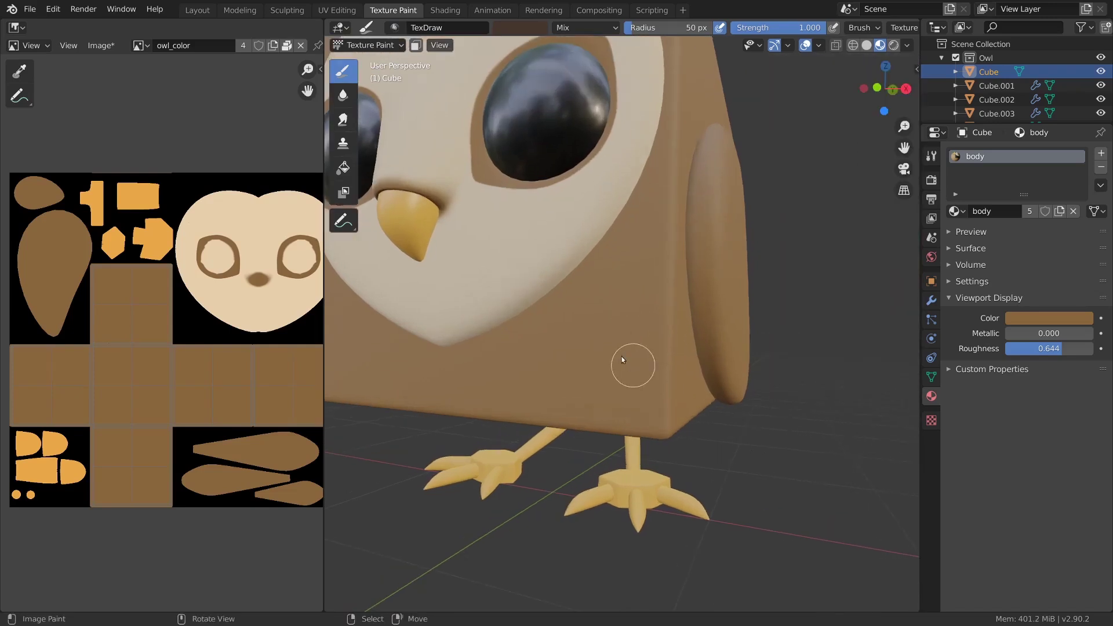
{"action": "key", "text": "ctrl+z"}
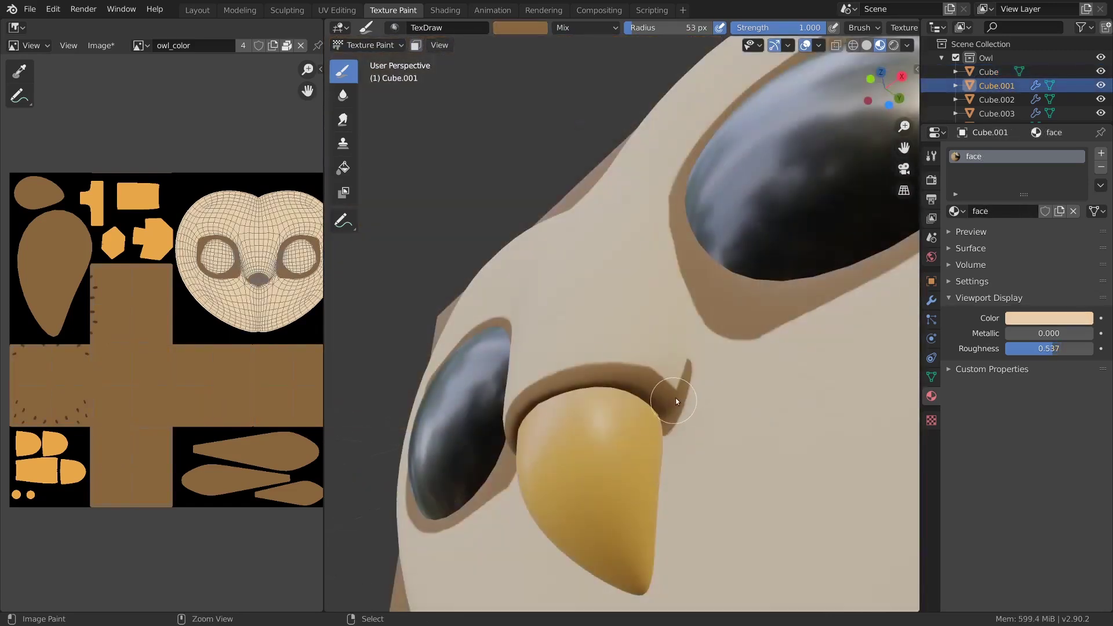
Step: Refine the brown edge around the beak from several angles and sample the face's cream color for the brush
{"action": "scroll", "coordinate": [658, 429], "scroll_direction": "down", "scroll_amount": 5}
{"action": "middle_click_drag", "start_coordinate": [694, 462], "coordinate": [684, 381]}
{"action": "scroll", "coordinate": [813, 332], "scroll_direction": "up", "scroll_amount": 5}
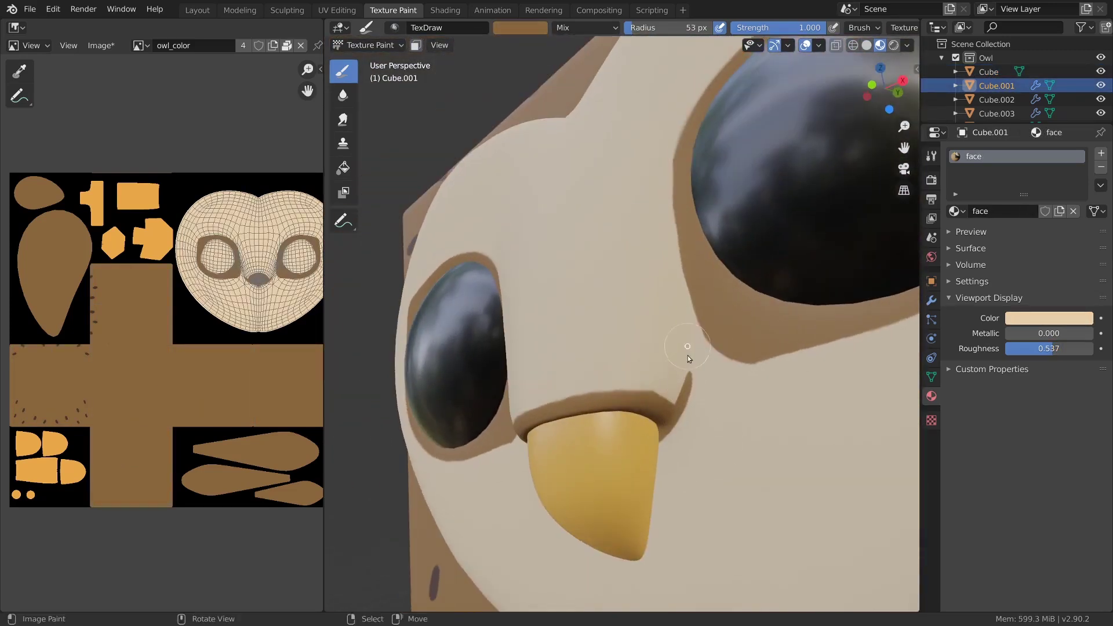
{"action": "middle_click_drag", "start_coordinate": [721, 429], "coordinate": [689, 350]}
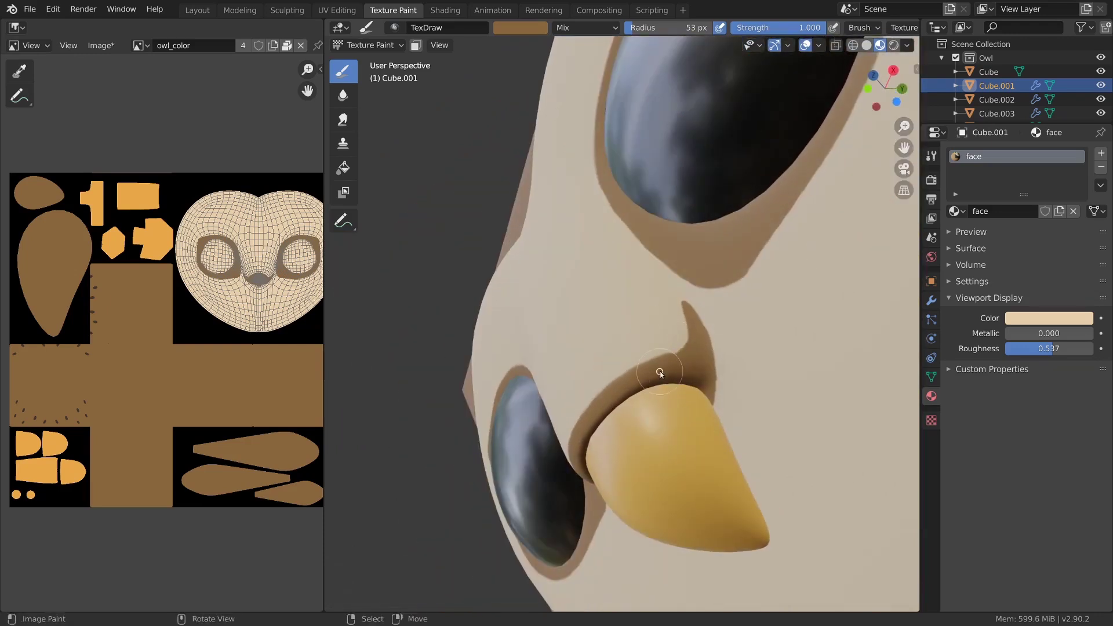
{"action": "middle_click_drag", "start_coordinate": [662, 366], "coordinate": [673, 413]}
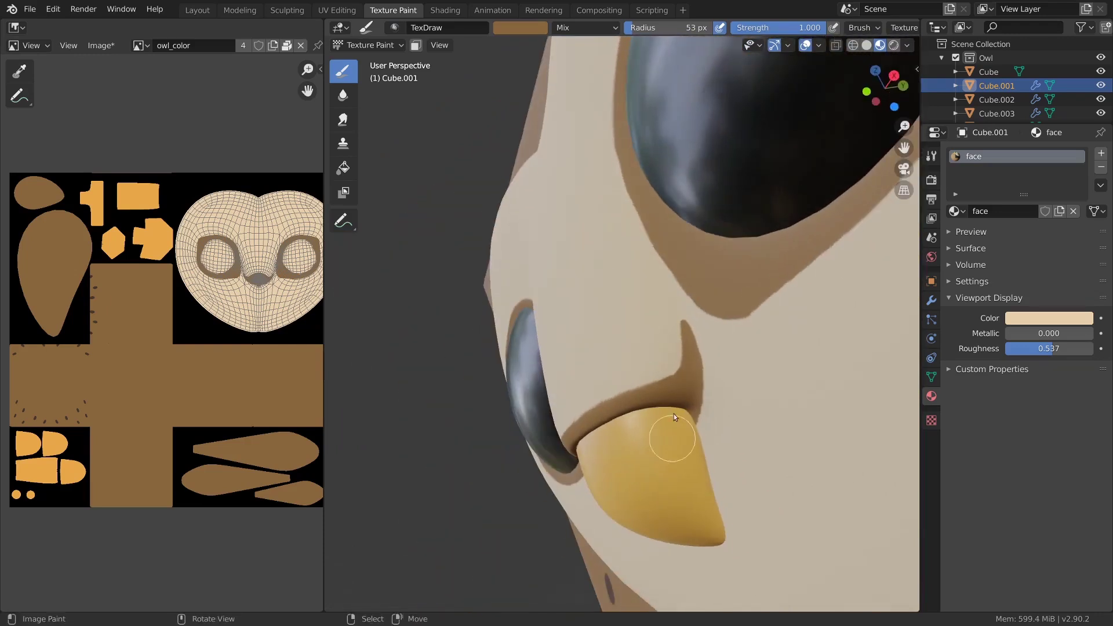
{"action": "key", "text": "s"}
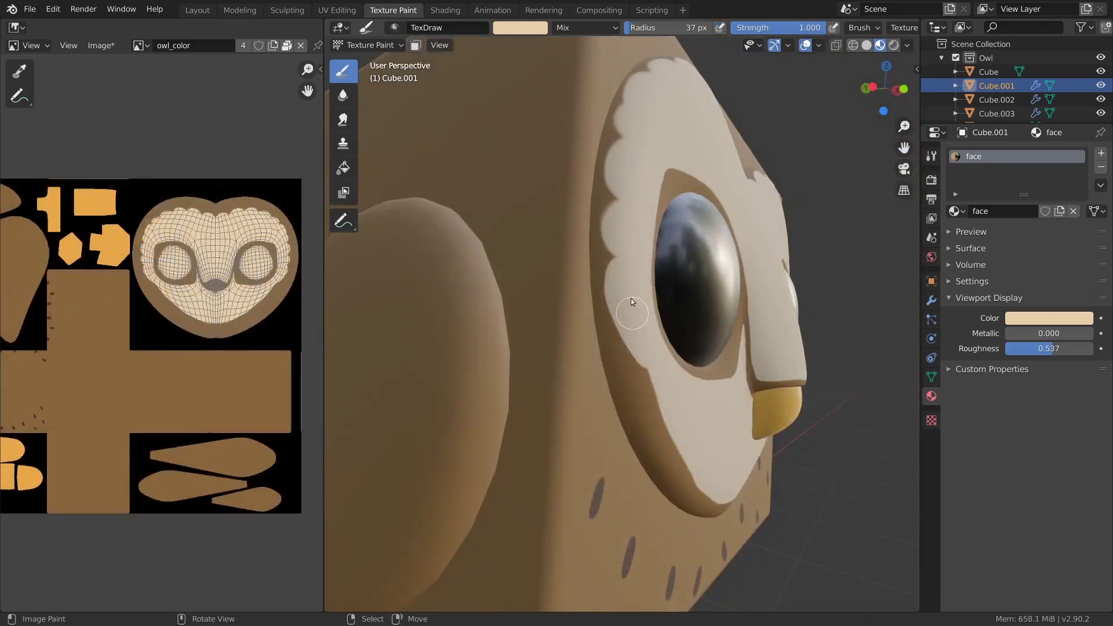
Step: Extend the cream scalloped edge along the side of the owl's face with a 37 px brush
{"action": "middle_click_drag", "start_coordinate": [617, 220], "coordinate": [614, 197]}
{"action": "left_click_drag", "start_coordinate": [614, 200], "coordinate": [624, 204]}
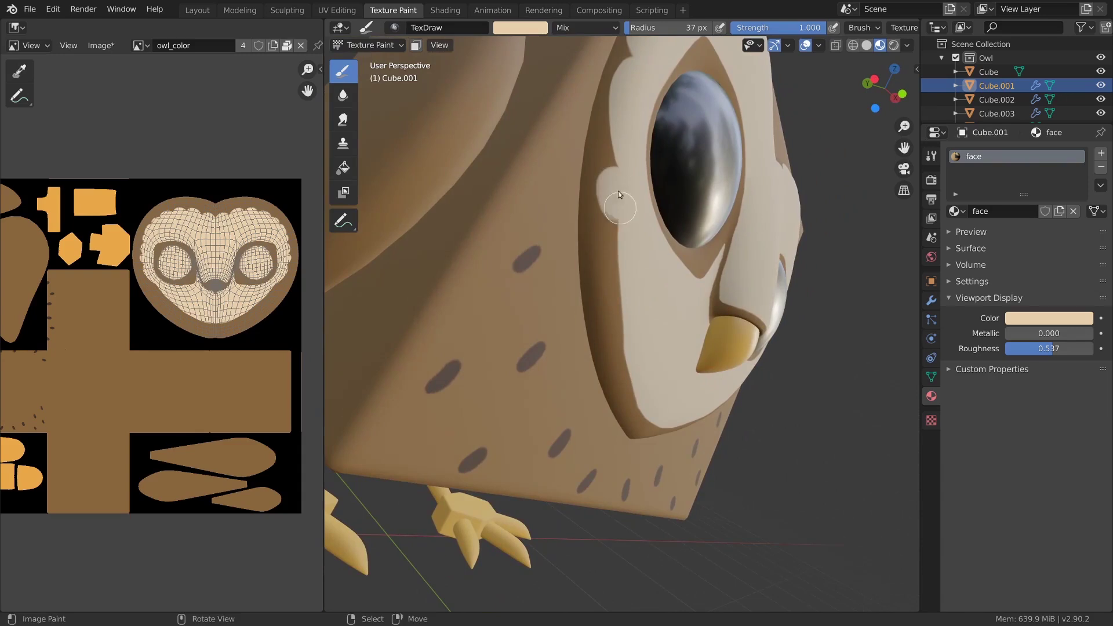
{"action": "scroll", "coordinate": [634, 263], "scroll_direction": "down", "scroll_amount": 6}
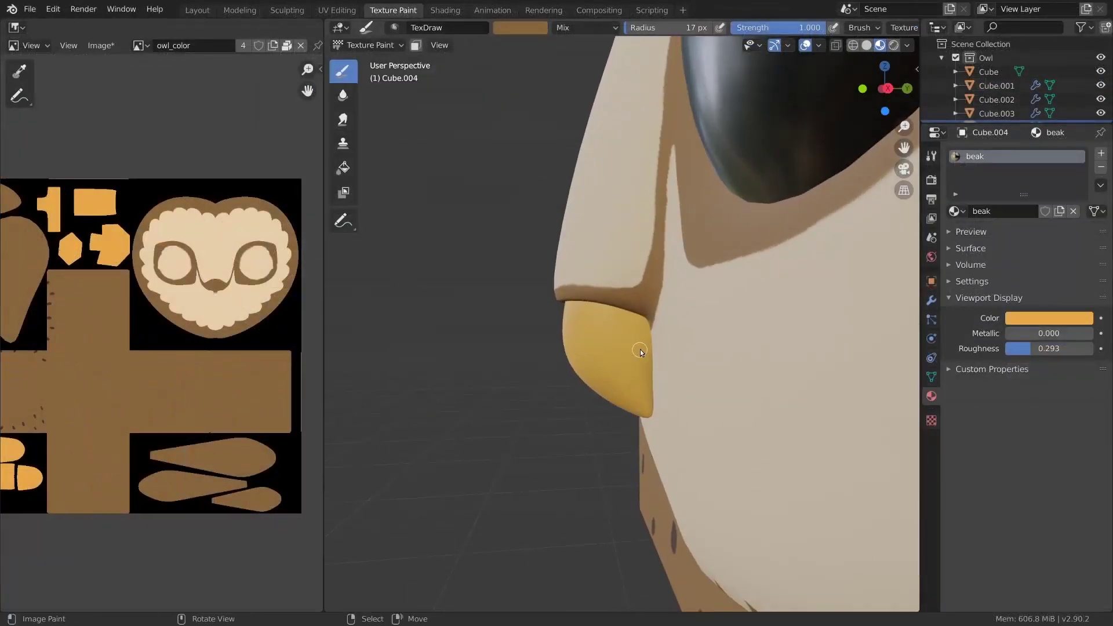
Step: Paint a brown edge along the rear side of the beak with a 12 px brush, redoing the first stroke
{"action": "key", "text": "f"}
{"action": "left_click", "coordinate": [617, 327]}
{"action": "left_click_drag", "start_coordinate": [621, 322], "coordinate": [654, 410]}
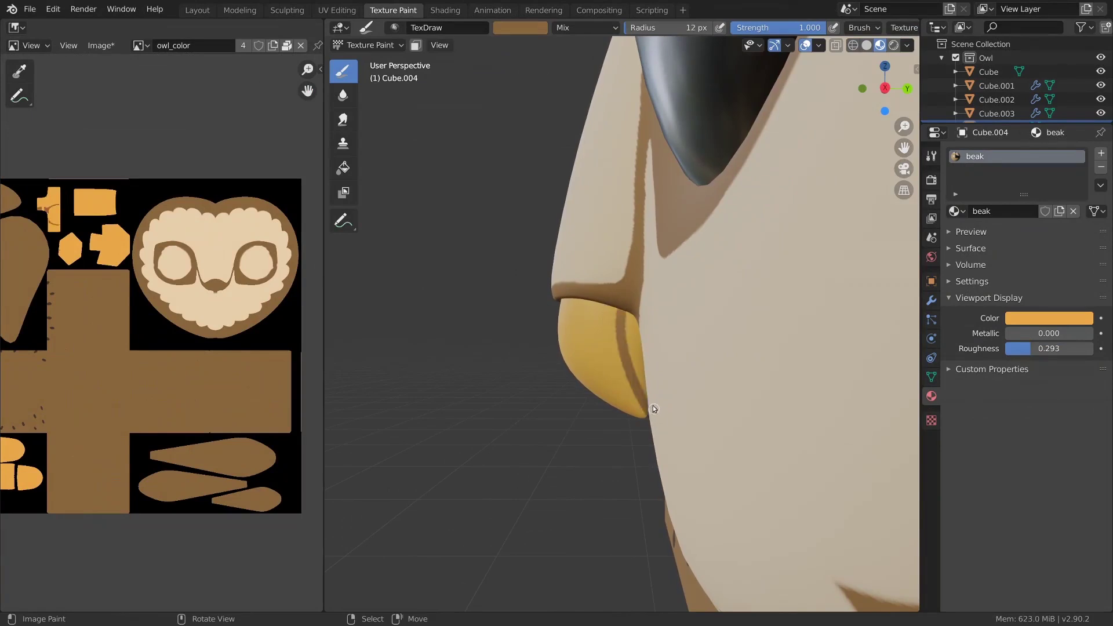
{"action": "middle_click_drag", "start_coordinate": [670, 350], "coordinate": [690, 290], "text": "ctrl"}
{"action": "mouse_move", "coordinate": [690, 290]}
{"action": "middle_mouse_down"}
{"action": "mouse_move", "coordinate": [721, 273]}
{"action": "mouse_move", "coordinate": [725, 316]}
{"action": "mouse_move", "coordinate": [655, 316]}
{"action": "middle_mouse_up"}
{"action": "key", "text": "ctrl+z"}
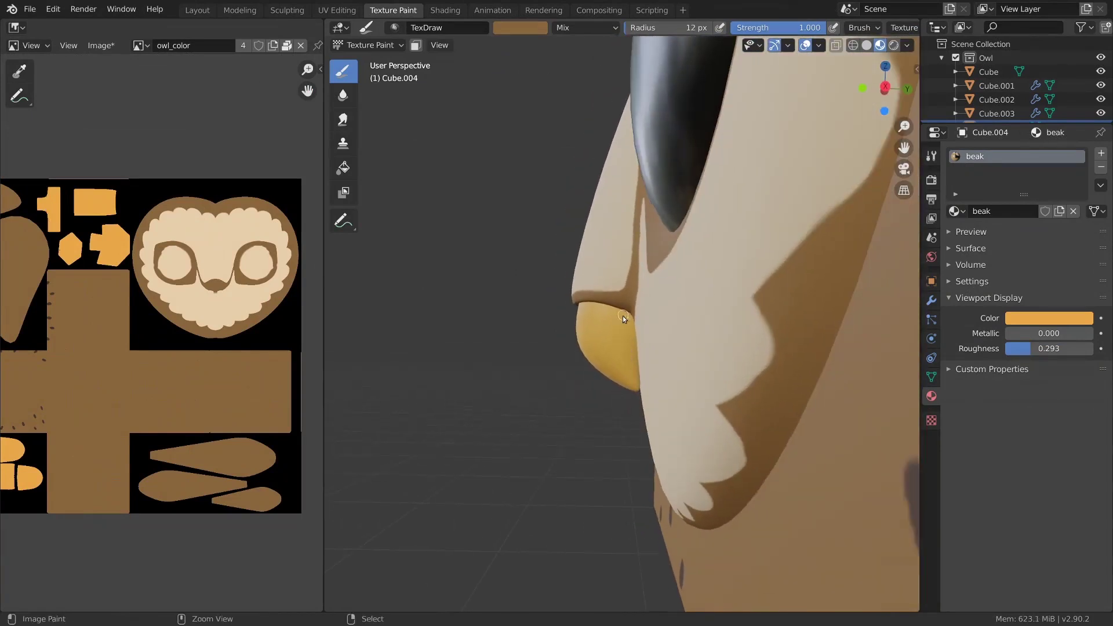
{"action": "scroll", "coordinate": [632, 304], "scroll_direction": "down", "scroll_amount": 5}
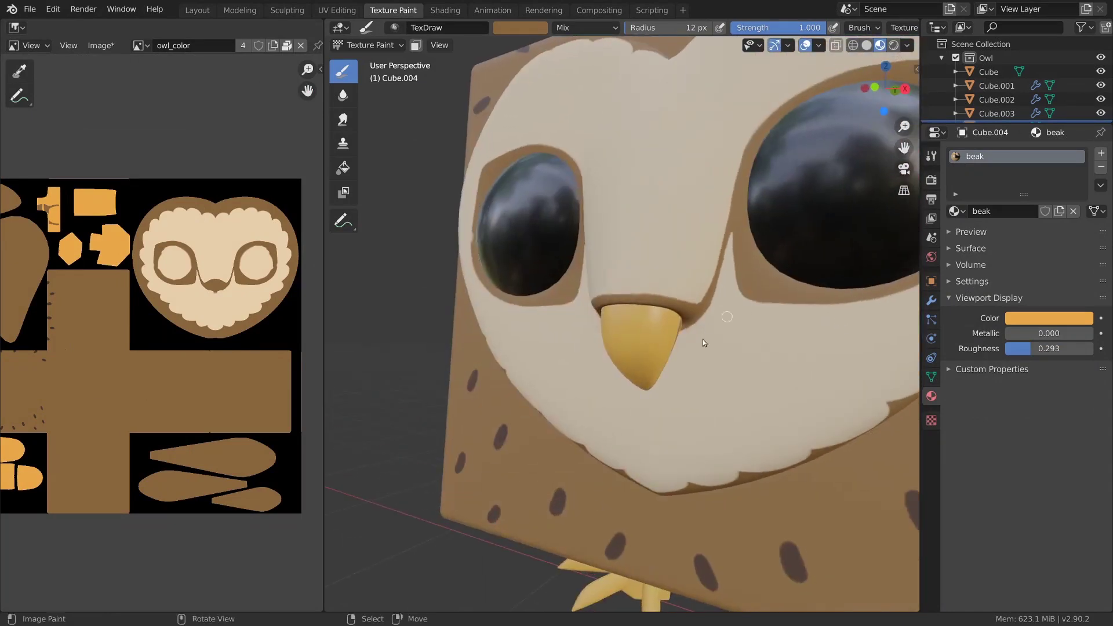
{"action": "middle_click_drag", "start_coordinate": [706, 325], "coordinate": [754, 312]}
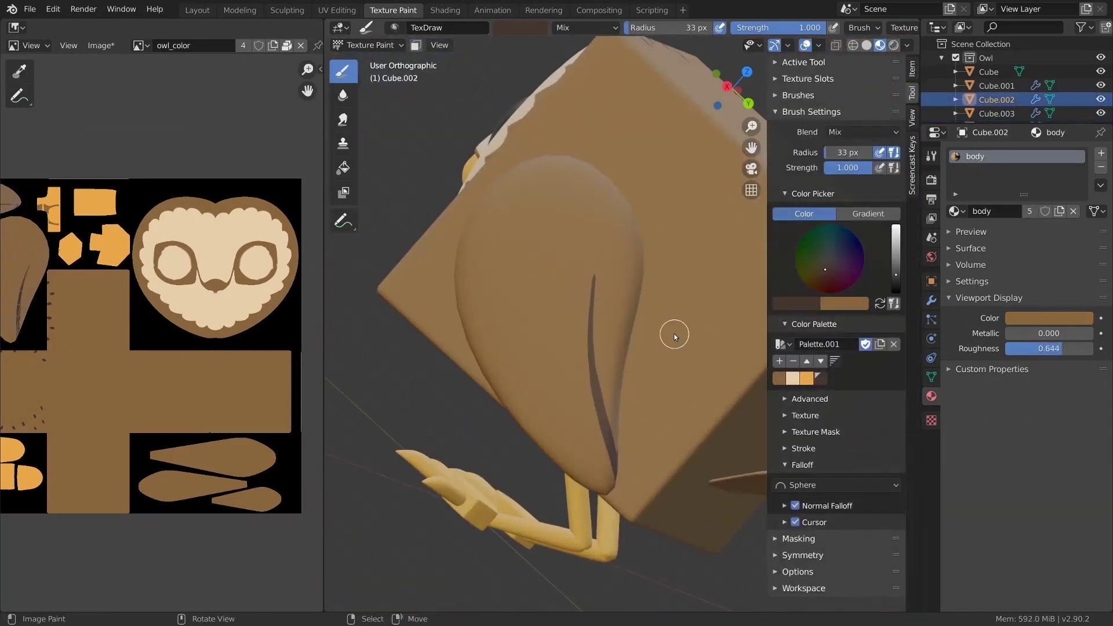
{"action": "left_click", "coordinate": [932, 300]}
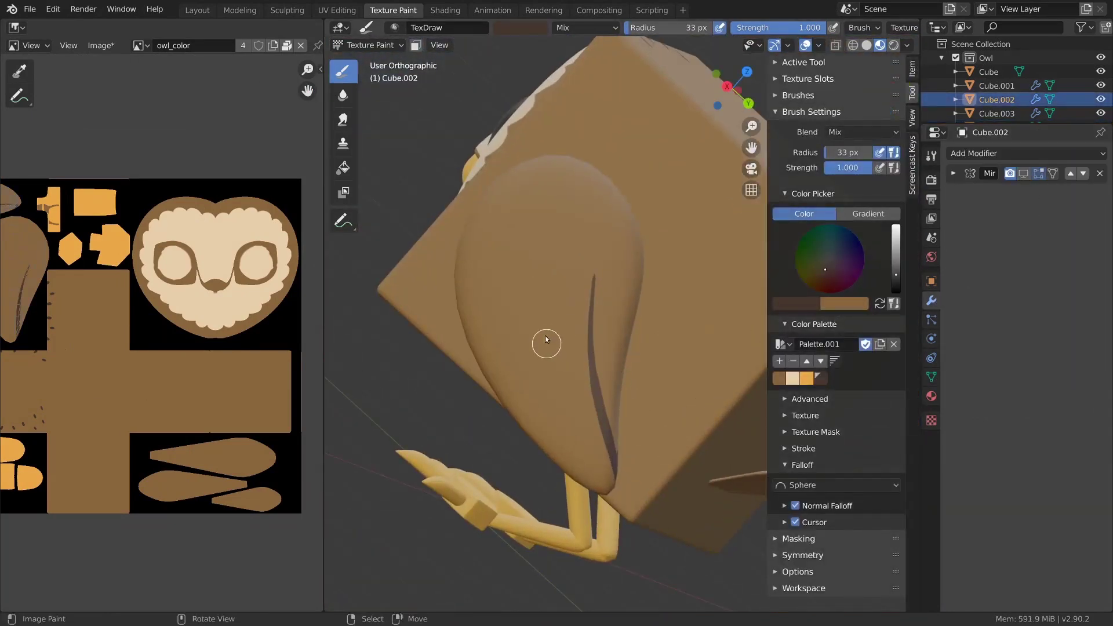
{"action": "left_click_drag", "start_coordinate": [533, 264], "coordinate": [648, 543]}
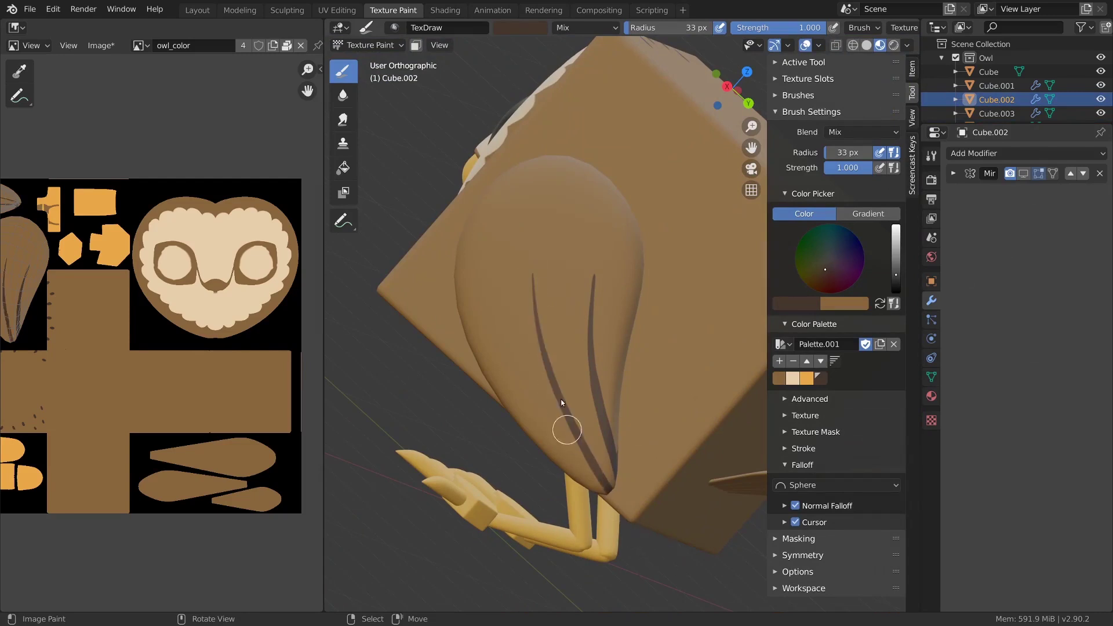
{"action": "key", "text": "ctrl+z"}
{"action": "left_click_drag", "start_coordinate": [538, 340], "coordinate": [638, 510]}
{"action": "key", "text": "ctrl+z"}
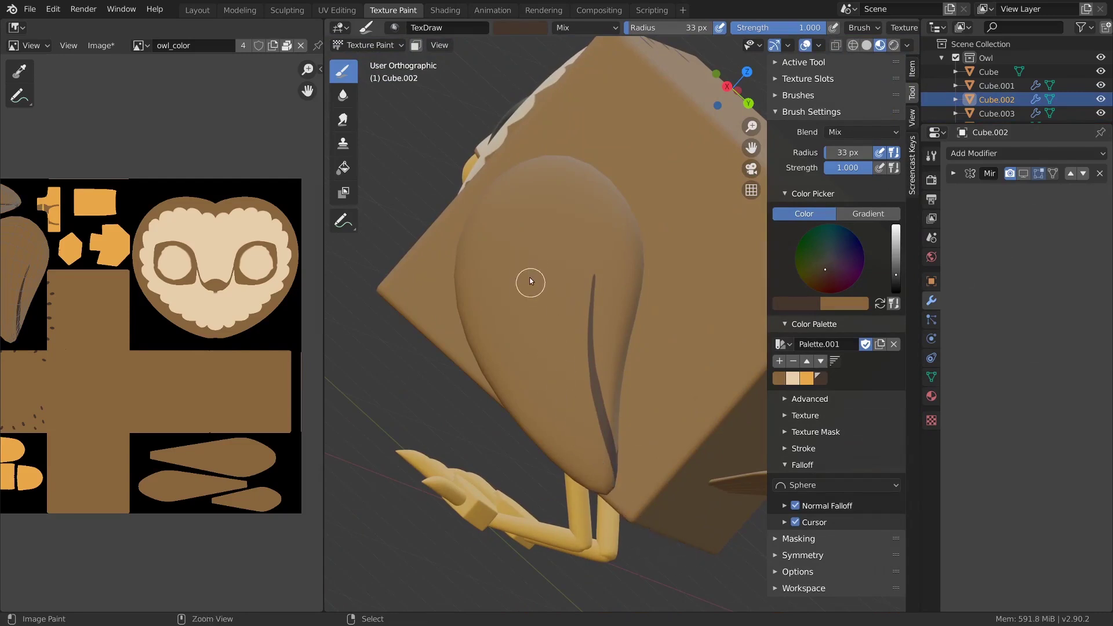
{"action": "left_click_drag", "start_coordinate": [528, 275], "coordinate": [690, 567]}
{"action": "key", "text": "ctrl+z"}
Step: Paint two more curved dark brown feather lines on the wing, running down to its pointed tip, with a 33 px brush
{"action": "left_click_drag", "start_coordinate": [637, 514], "coordinate": [684, 552]}
{"action": "middle_click_drag", "start_coordinate": [523, 334], "coordinate": [517, 306]}
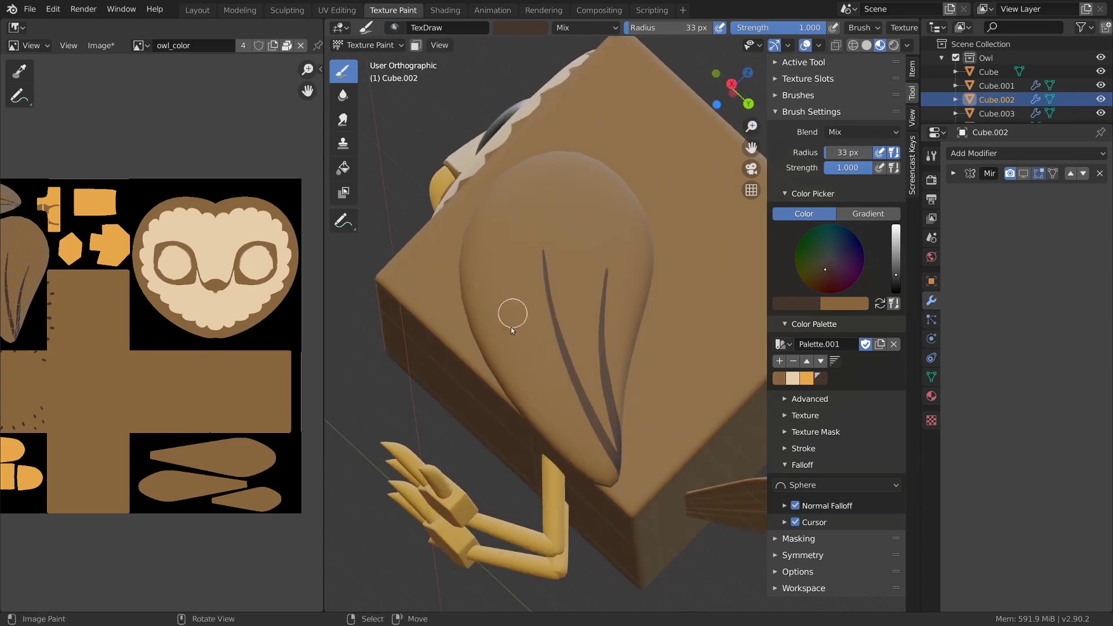
{"action": "left_click_drag", "start_coordinate": [604, 481], "coordinate": [641, 487]}
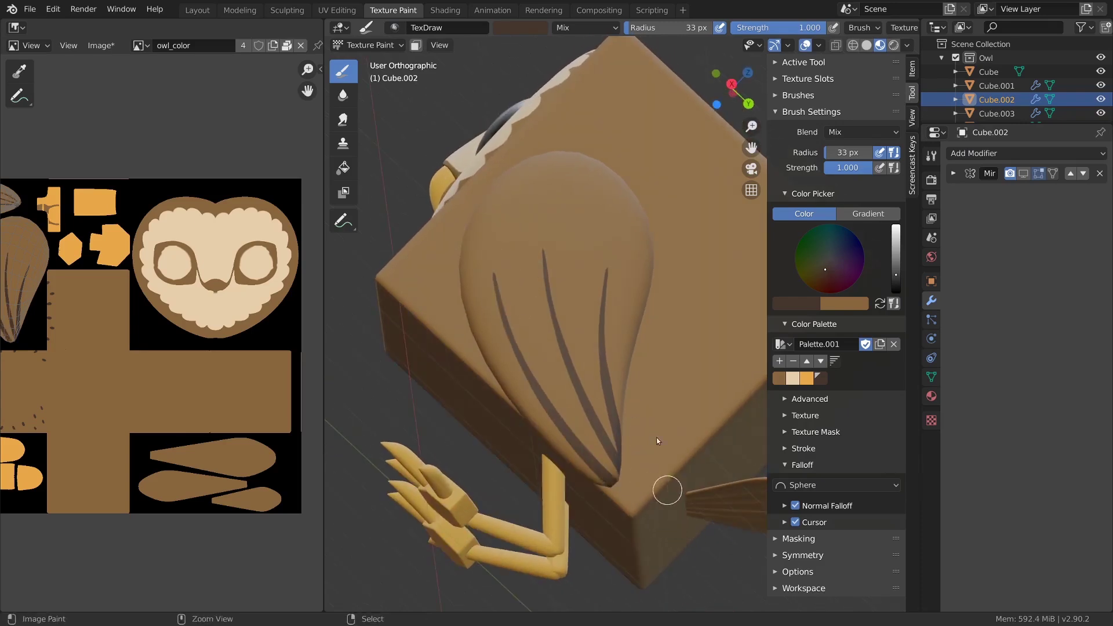
{"action": "scroll", "coordinate": [667, 490], "scroll_direction": "down", "scroll_amount": 6}
{"action": "middle_click_drag", "start_coordinate": [667, 489], "coordinate": [676, 229]}
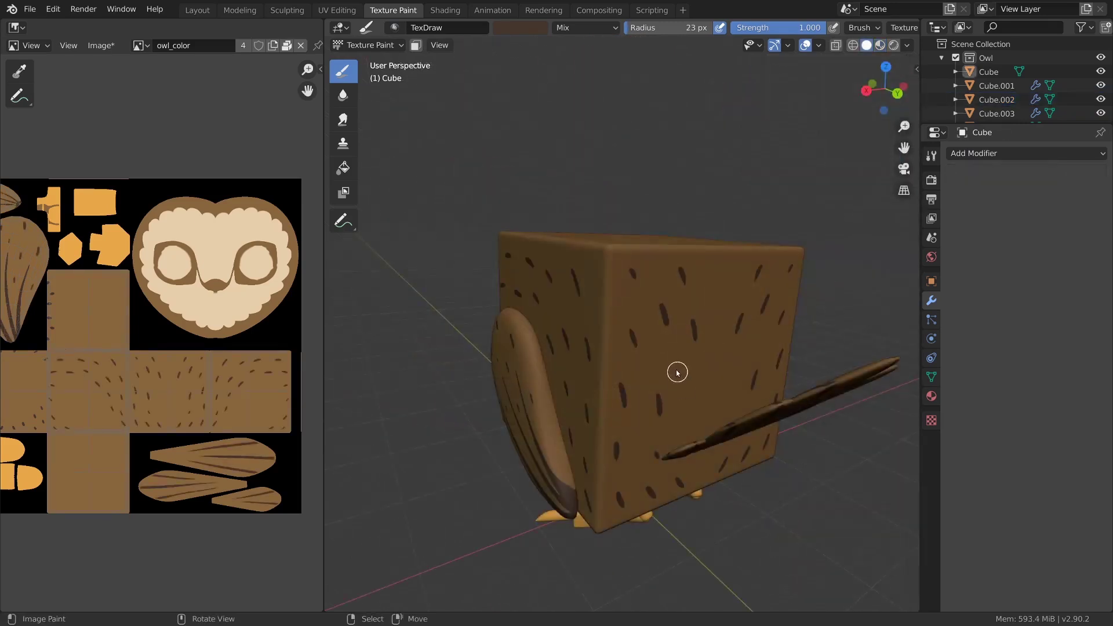
Step: Paint short dark brown feather marks over the top of the owl's body with a 23 px brush
{"action": "middle_click_drag", "start_coordinate": [715, 296], "coordinate": [565, 265]}
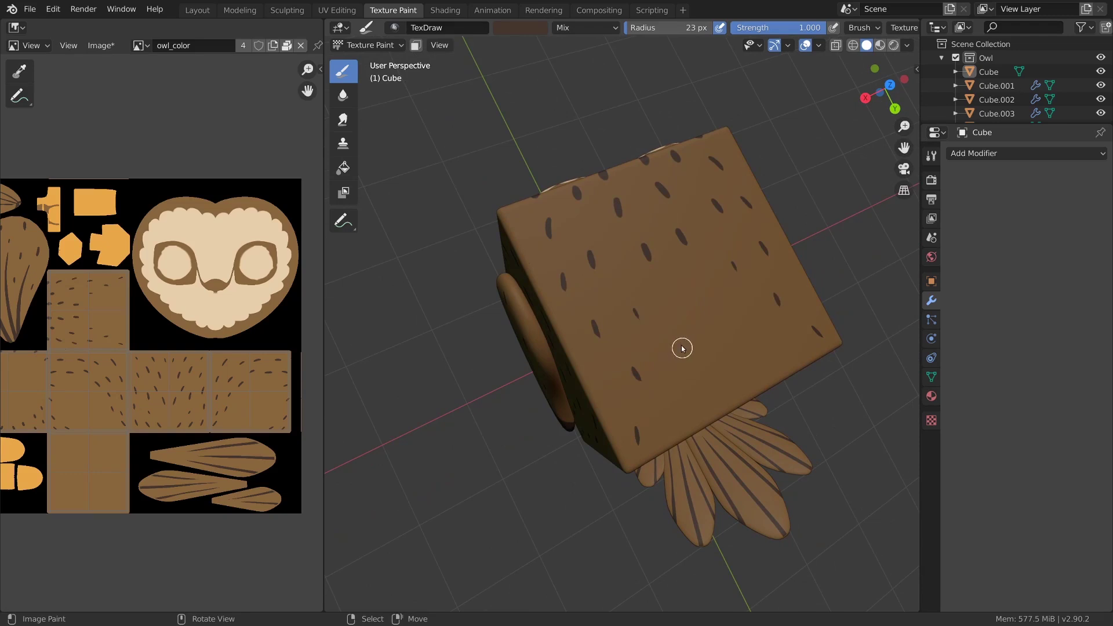
{"action": "middle_click_drag", "start_coordinate": [672, 414], "coordinate": [670, 462]}
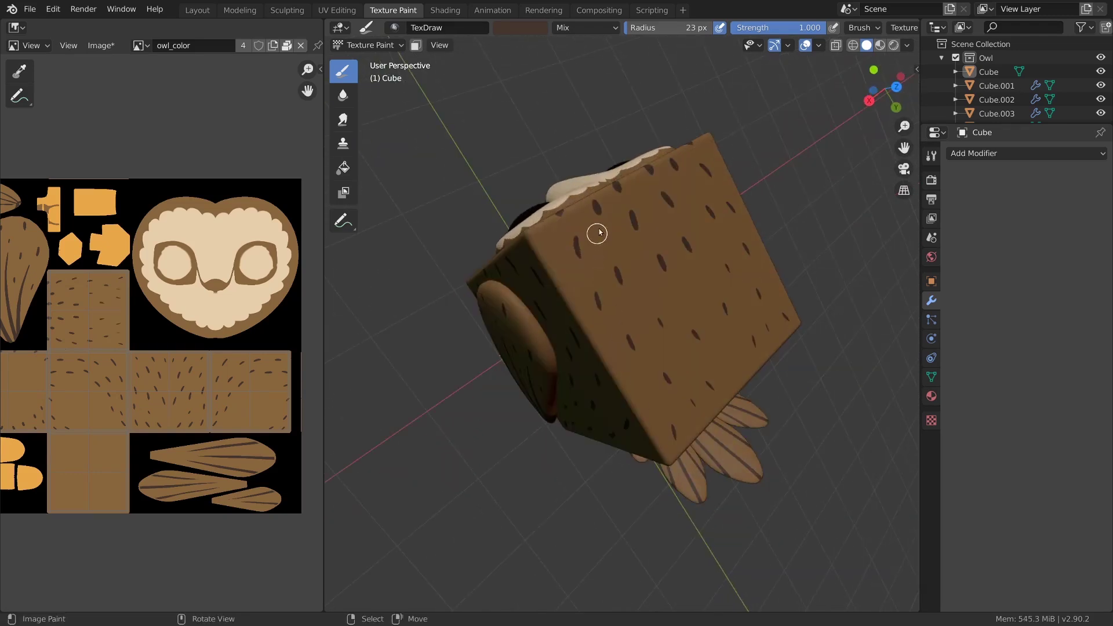
{"action": "middle_click_drag", "start_coordinate": [585, 262], "coordinate": [582, 265]}
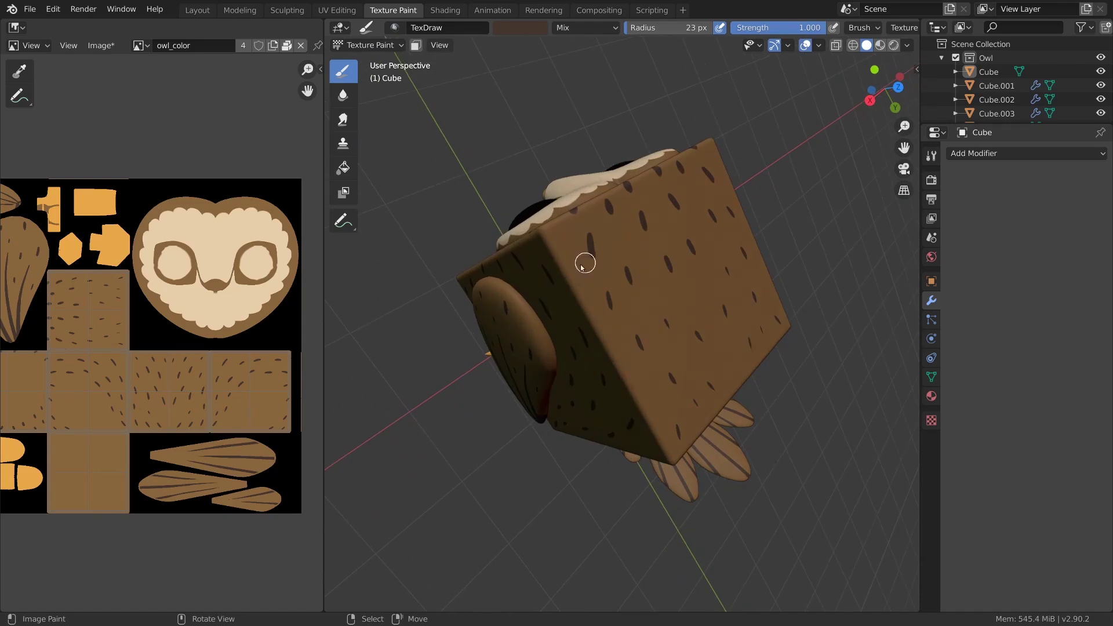
{"action": "middle_click_drag", "start_coordinate": [631, 315], "coordinate": [631, 443]}
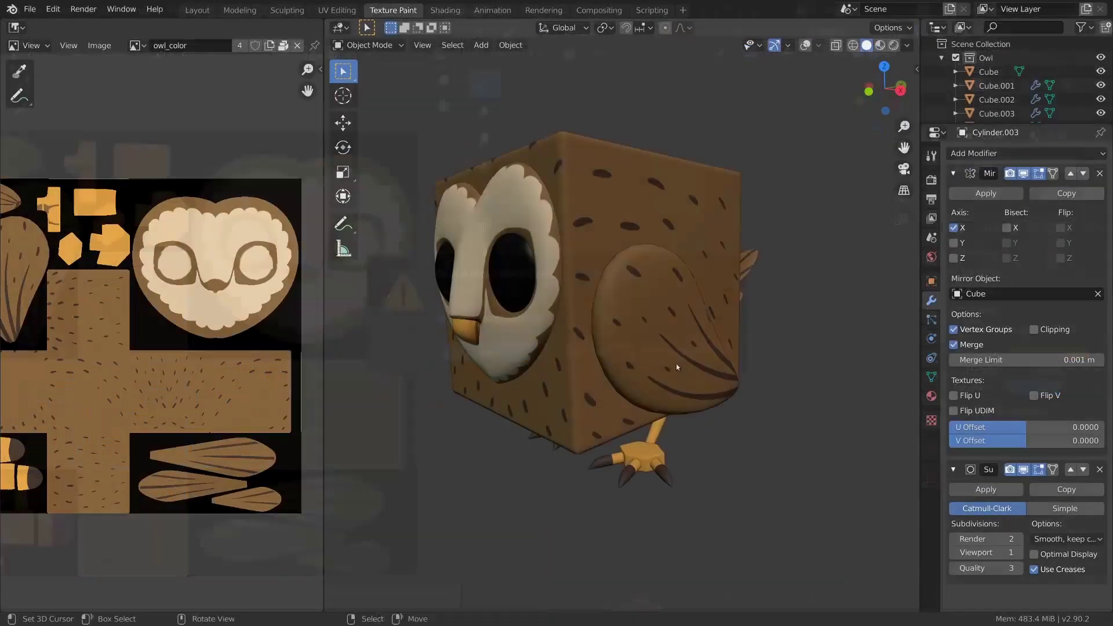
Step: Preview the painted owl in Material Preview shading and switch to the Shading workspace
{"action": "mouse_move", "coordinate": [676, 363]}
{"action": "middle_mouse_down"}
{"action": "mouse_move", "coordinate": [858, 322]}
{"action": "mouse_move", "coordinate": [785, 311]}
{"action": "mouse_move", "coordinate": [826, 316]}
{"action": "mouse_move", "coordinate": [806, 328]}
{"action": "mouse_move", "coordinate": [732, 305]}
{"action": "middle_mouse_up"}
{"action": "key", "text": "z"}
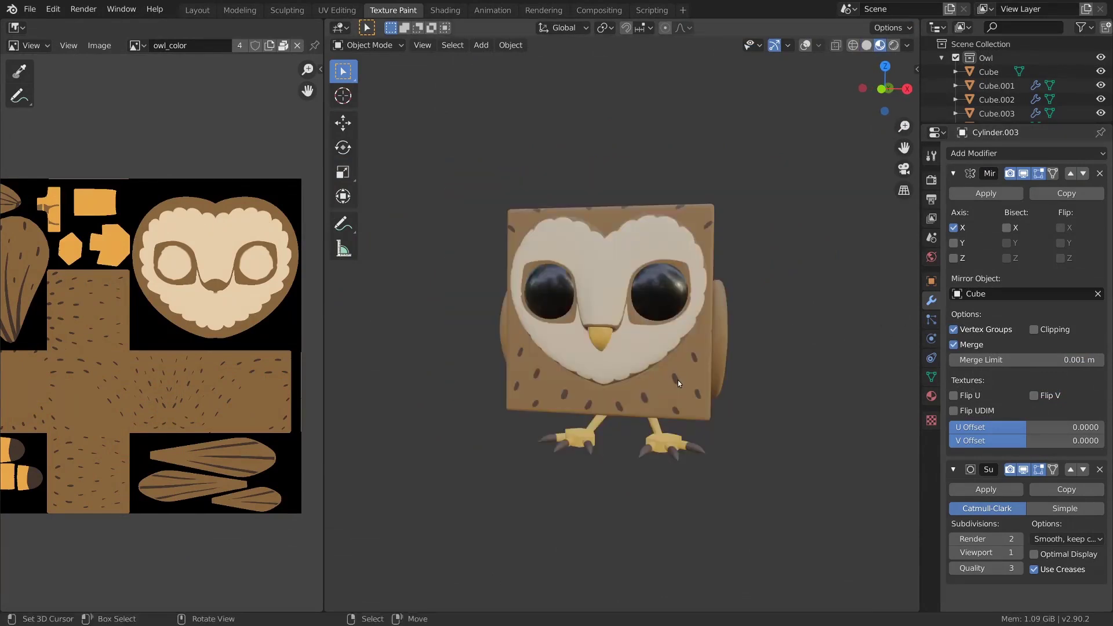
{"action": "left_click", "coordinate": [444, 10]}
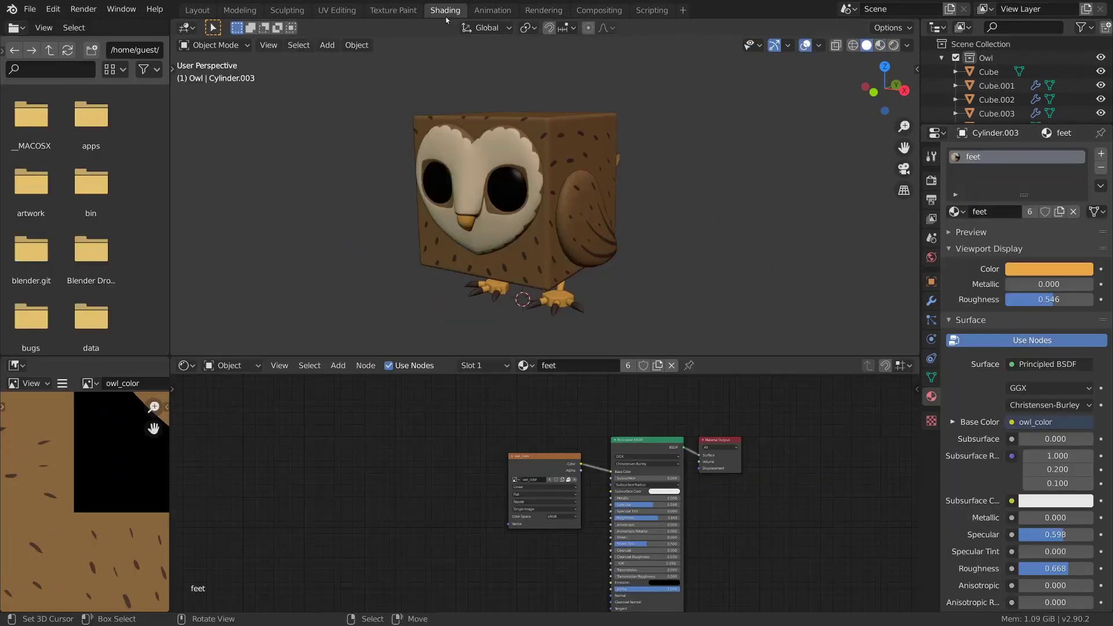
{"action": "scroll", "coordinate": [617, 260], "scroll_direction": "down", "scroll_amount": 4}
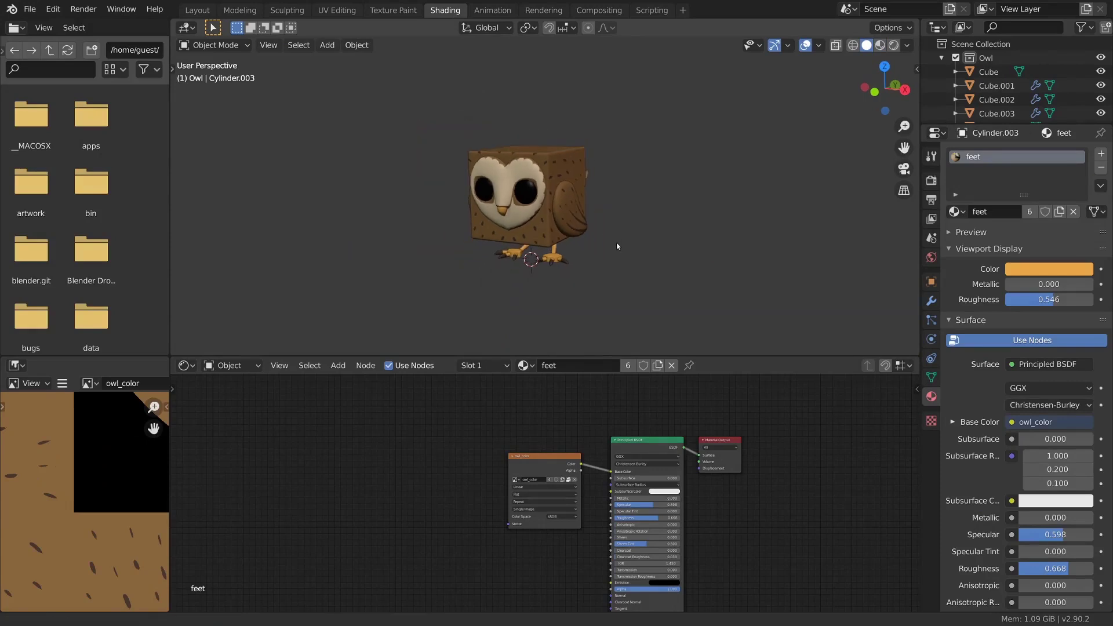
Step: Collapse the Owl collection in the outliner and make the lighting collection active
{"action": "left_click", "coordinate": [942, 57]}
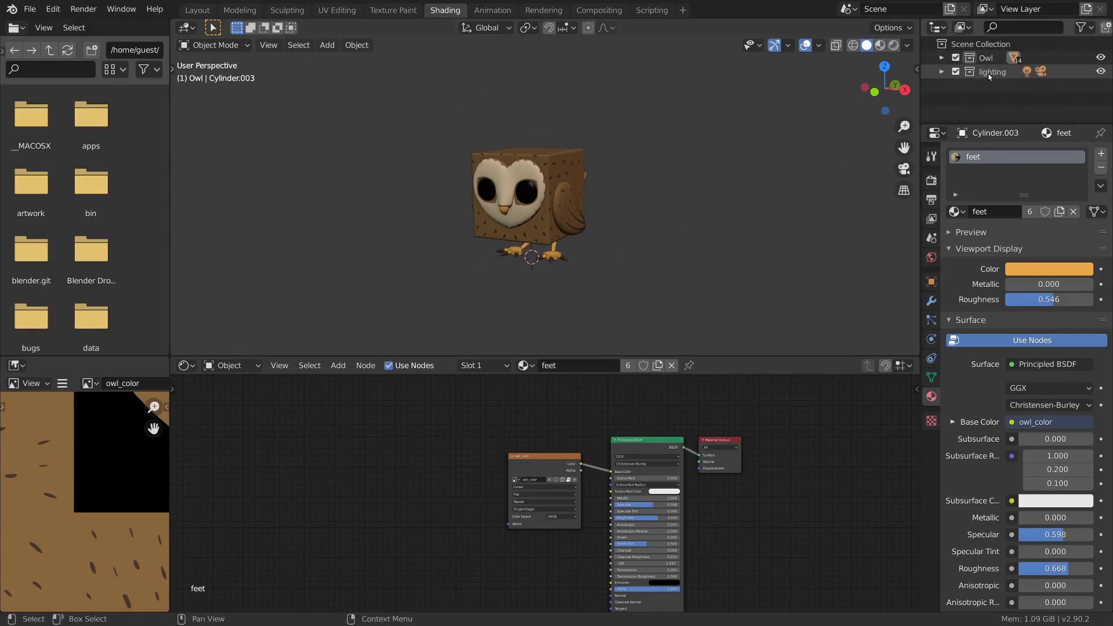
{"action": "left_click", "coordinate": [990, 73]}
{"action": "scroll", "coordinate": [694, 230], "scroll_direction": "down", "scroll_amount": 5}
{"action": "middle_click_drag", "start_coordinate": [707, 220], "coordinate": [690, 204]}
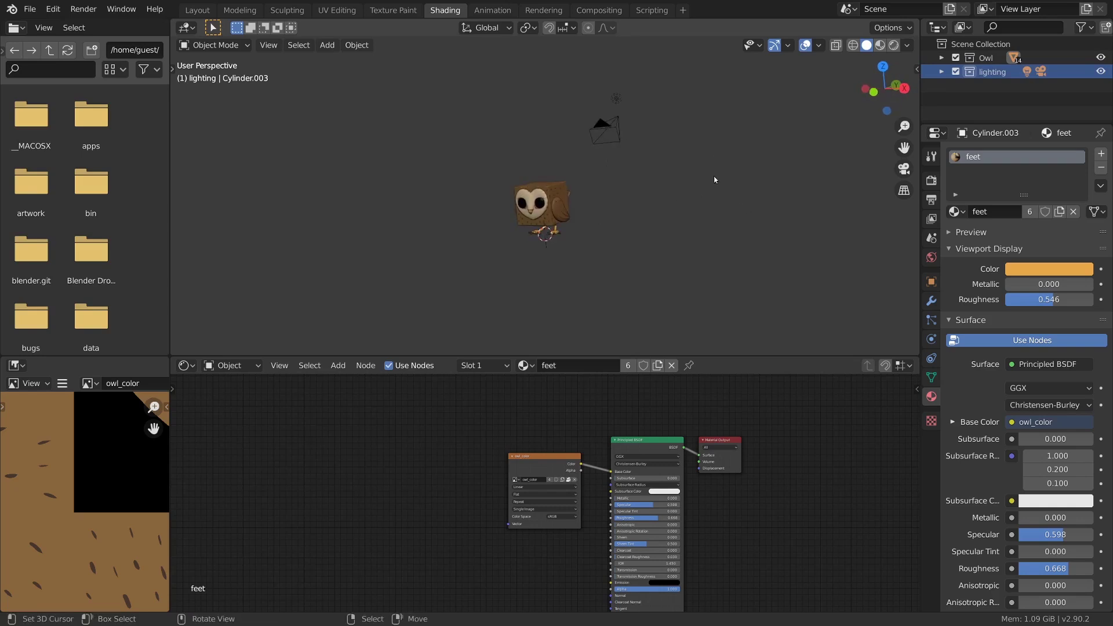
Step: Look through the camera in an enlarged 3D viewport and lock the camera to the view
{"action": "key", "text": "KP_0"}
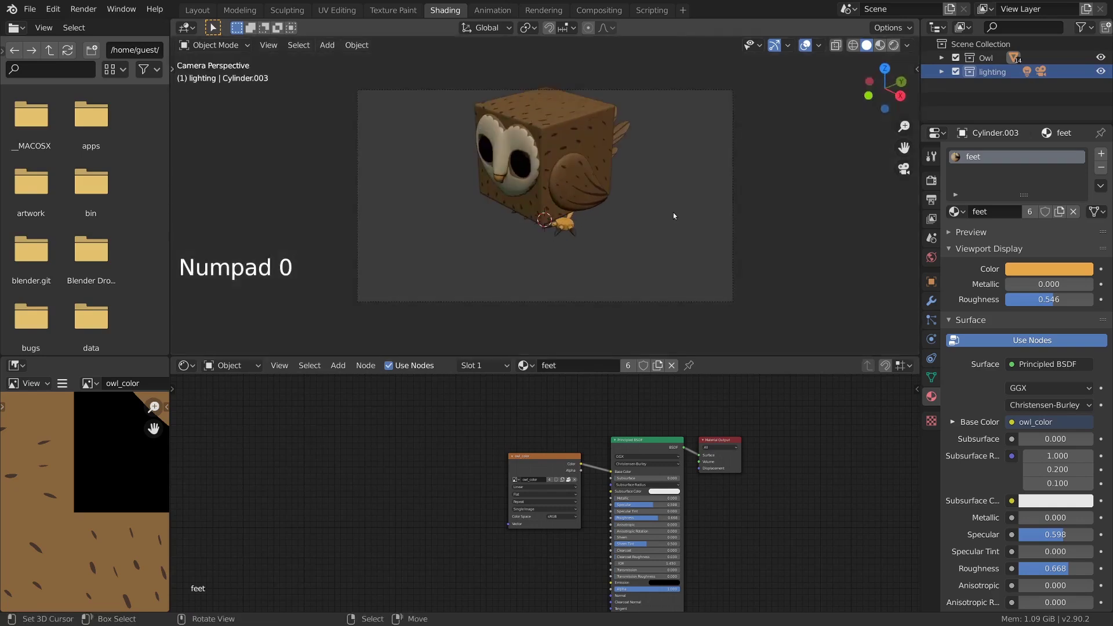
{"action": "left_click_drag", "start_coordinate": [754, 356], "coordinate": [754, 404]}
{"action": "middle_click_drag", "start_coordinate": [732, 263], "coordinate": [736, 302], "text": "ctrl"}
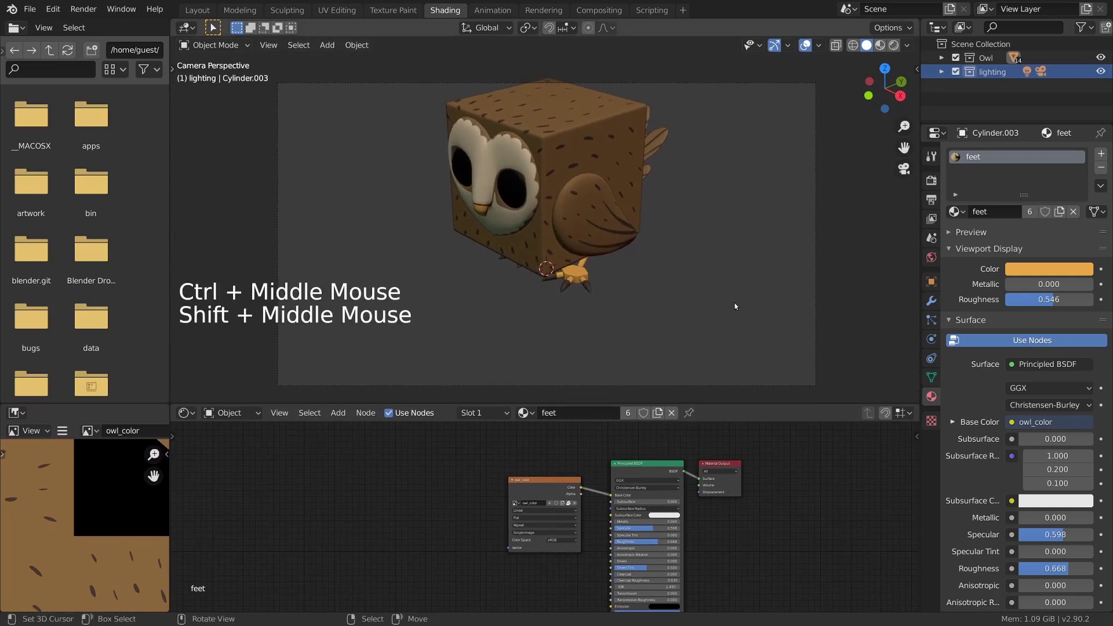
{"action": "key", "text": "n"}
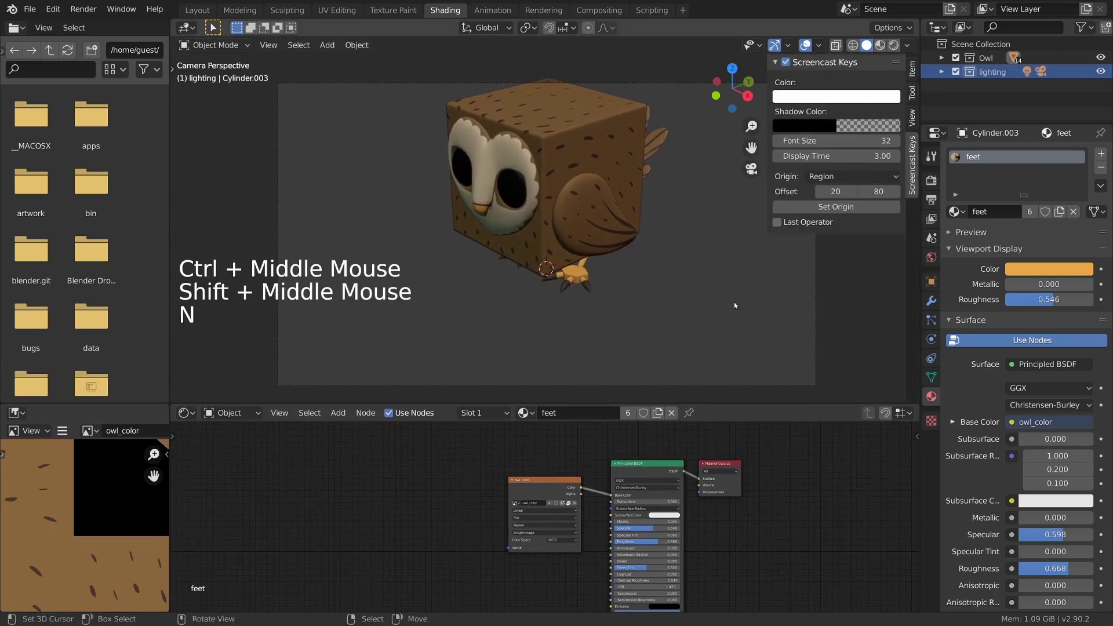
{"action": "left_click", "coordinate": [913, 116]}
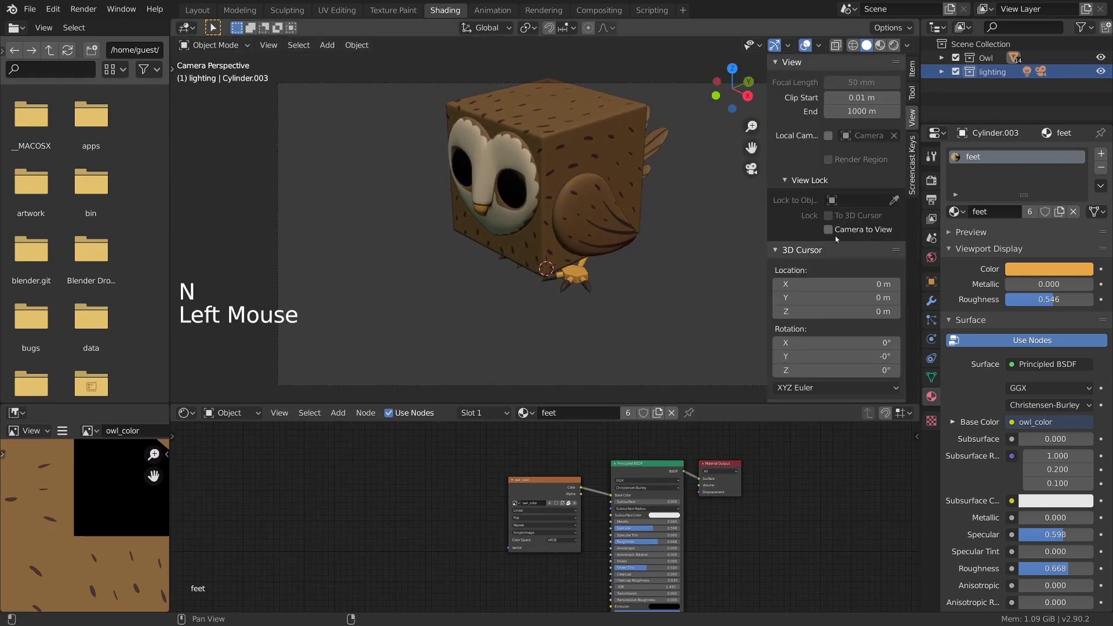
{"action": "key", "text": "n"}
Step: Frame the whole owl in the camera from a low front three-quarter angle and unlock the camera from the view
{"action": "middle_click_drag", "start_coordinate": [644, 226], "coordinate": [650, 331]}
{"action": "key", "text": "n"}
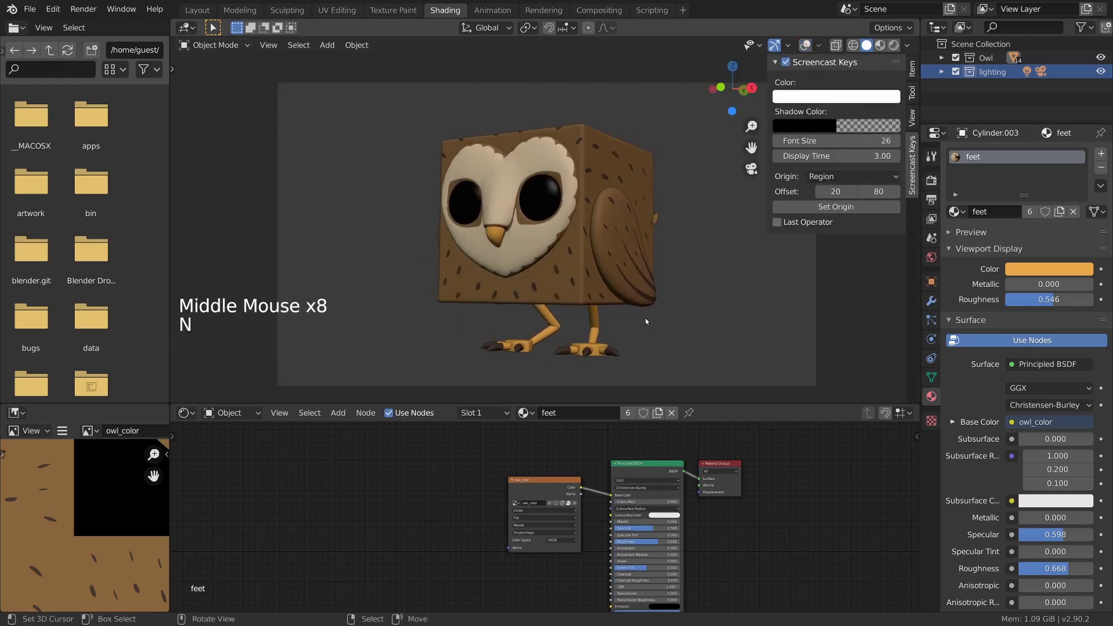
{"action": "left_click", "coordinate": [912, 117]}
{"action": "middle_click", "coordinate": [889, 174]}
{"action": "left_click", "coordinate": [824, 240]}
{"action": "key", "text": "n"}
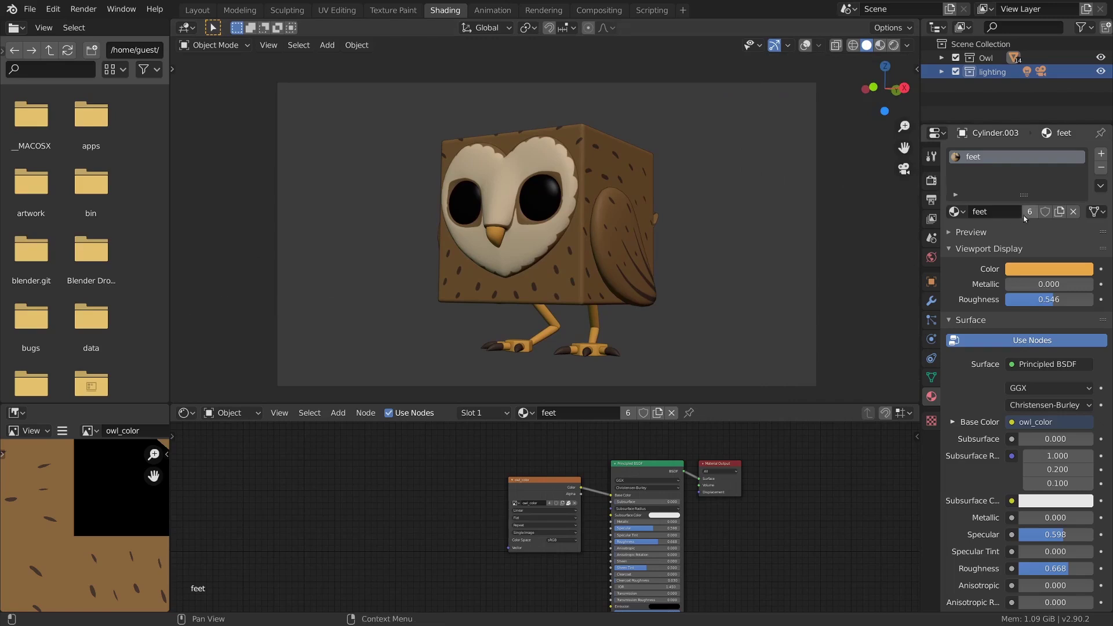
Step: Show the viewport overlays and add a mesh plane scaled up into a large floor beneath the owl
{"action": "key", "text": "alt+a"}
{"action": "left_click", "coordinate": [708, 265]}
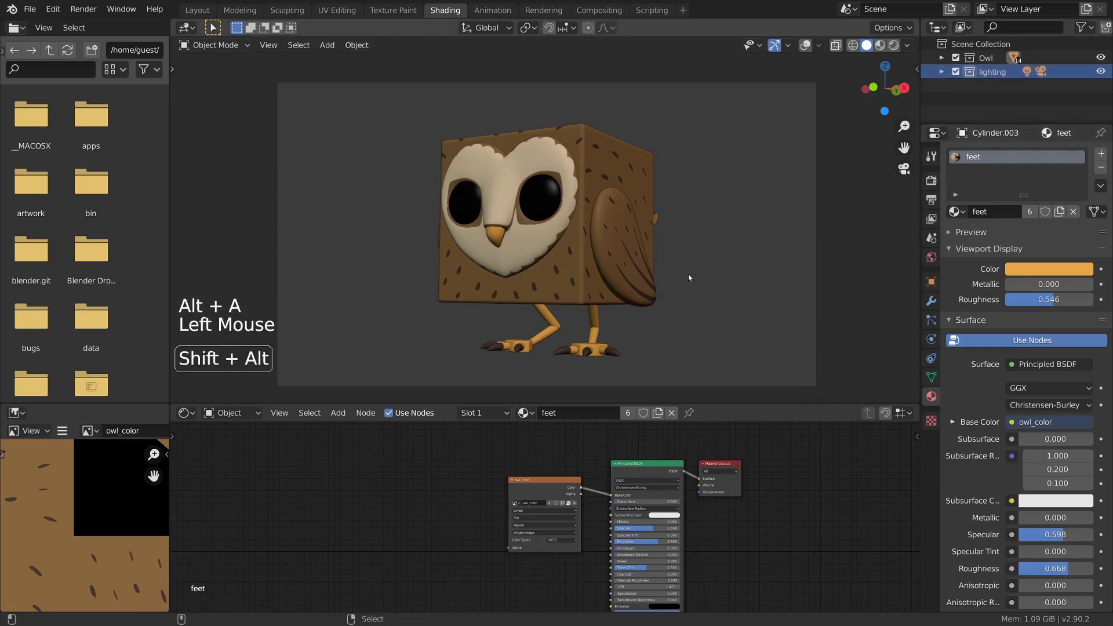
{"action": "key", "text": "shift+alt+z"}
{"action": "middle_click_drag", "start_coordinate": [690, 273], "coordinate": [610, 284]}
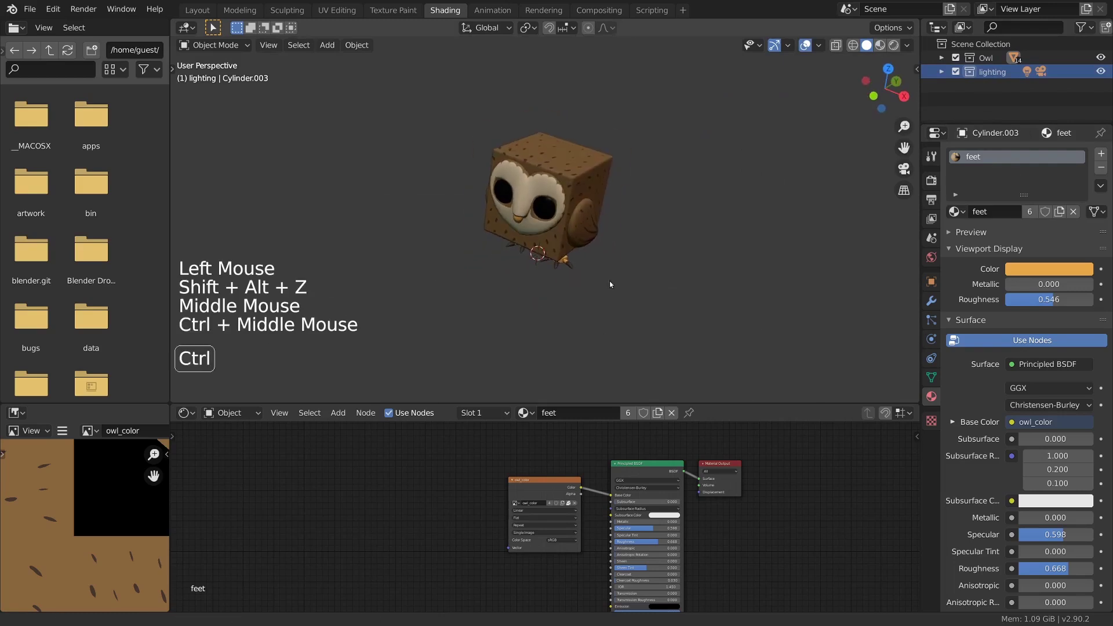
{"action": "key", "text": "shift+a"}
{"action": "mouse_move", "coordinate": [611, 273]}
{"action": "left_click", "coordinate": [711, 273]}
{"action": "mouse_move", "coordinate": [710, 273]}
{"action": "middle_mouse_down", "text": "ctrl"}
{"action": "mouse_move", "coordinate": [704, 261]}
{"action": "mouse_move", "coordinate": [713, 290]}
{"action": "middle_mouse_up", "text": "ctrl"}
{"action": "key", "text": "s"}
{"action": "left_click", "coordinate": [779, 357]}
Step: Extrude the floor plane's two adjacent edges behind the owl upward to form tall backdrop walls
{"action": "middle_click_drag", "start_coordinate": [779, 357], "coordinate": [754, 313], "text": "ctrl"}
{"action": "middle_click_drag", "start_coordinate": [754, 313], "coordinate": [712, 297]}
{"action": "key", "text": "Tab"}
{"action": "key", "text": "2"}
{"action": "right_click", "coordinate": [671, 246]}
{"action": "right_click", "coordinate": [377, 261], "text": "shift"}
{"action": "middle_click_drag", "start_coordinate": [378, 261], "coordinate": [695, 324], "text": "ctrl"}
{"action": "middle_click_drag", "start_coordinate": [695, 325], "coordinate": [680, 346]}
{"action": "key", "text": "e"}
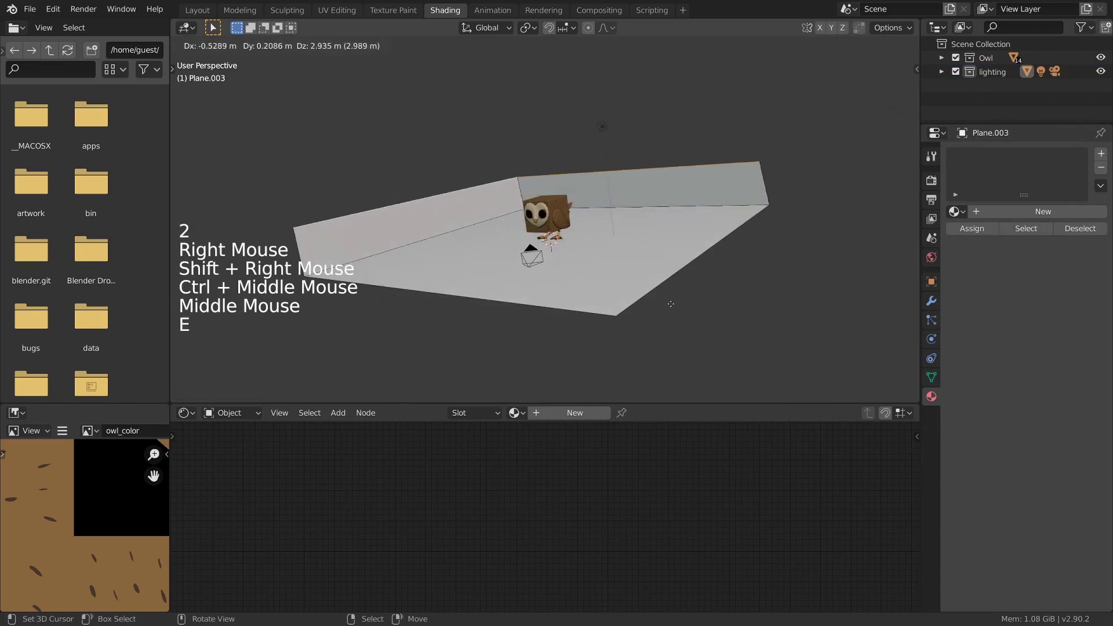
{"action": "left_click", "coordinate": [660, 166]}
{"action": "middle_click_drag", "start_coordinate": [660, 166], "coordinate": [689, 258], "text": "shift"}
Step: Bevel the backdrop's three inner corner edges with 10 segments into a wide curve and return to Object Mode
{"action": "key", "text": "Tab"}
{"action": "right_click", "coordinate": [674, 249]}
{"action": "right_click", "coordinate": [510, 186], "text": "shift"}
{"action": "right_click", "coordinate": [405, 348], "text": "shift"}
{"action": "key", "text": "ctrl+b"}
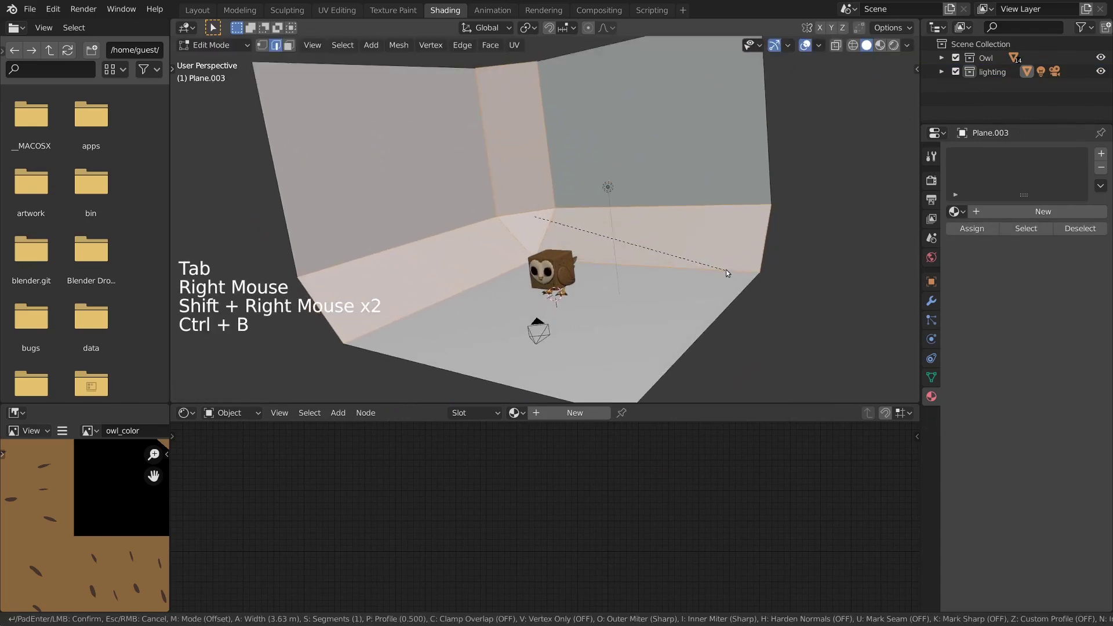
{"action": "scroll", "coordinate": [754, 304], "scroll_direction": "up", "scroll_amount": 8}
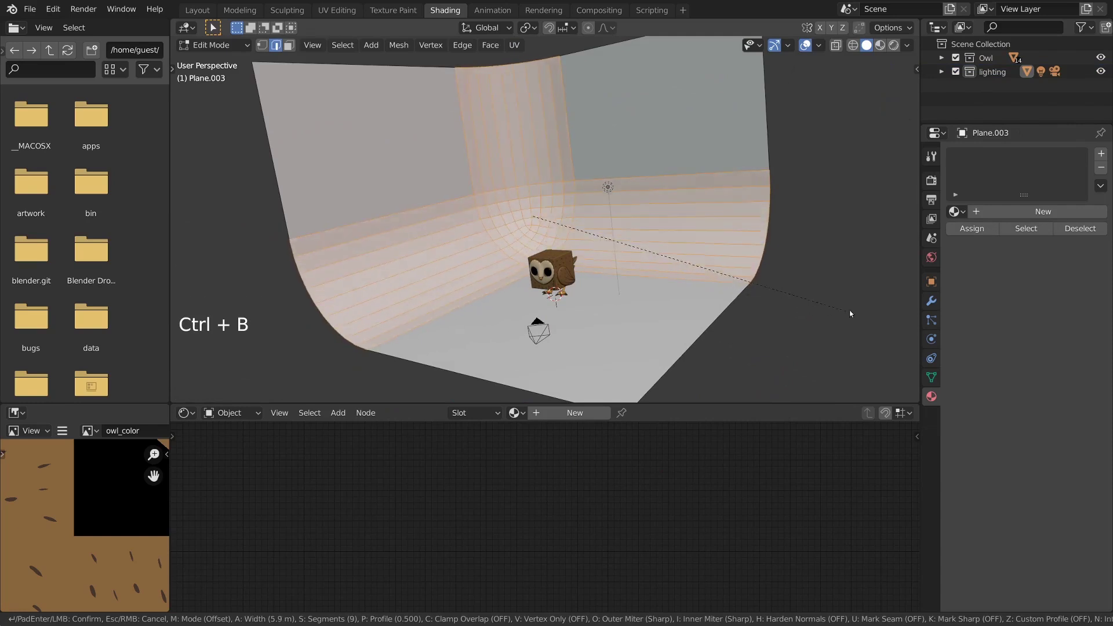
{"action": "scroll", "coordinate": [852, 317], "scroll_direction": "up", "scroll_amount": 1}
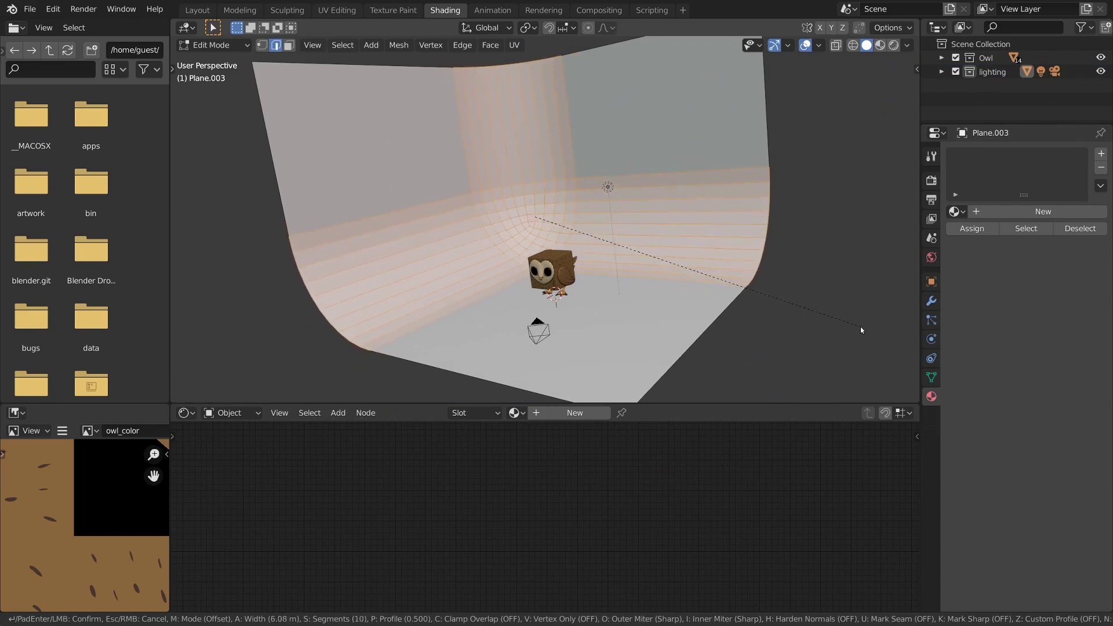
{"action": "left_click", "coordinate": [841, 307]}
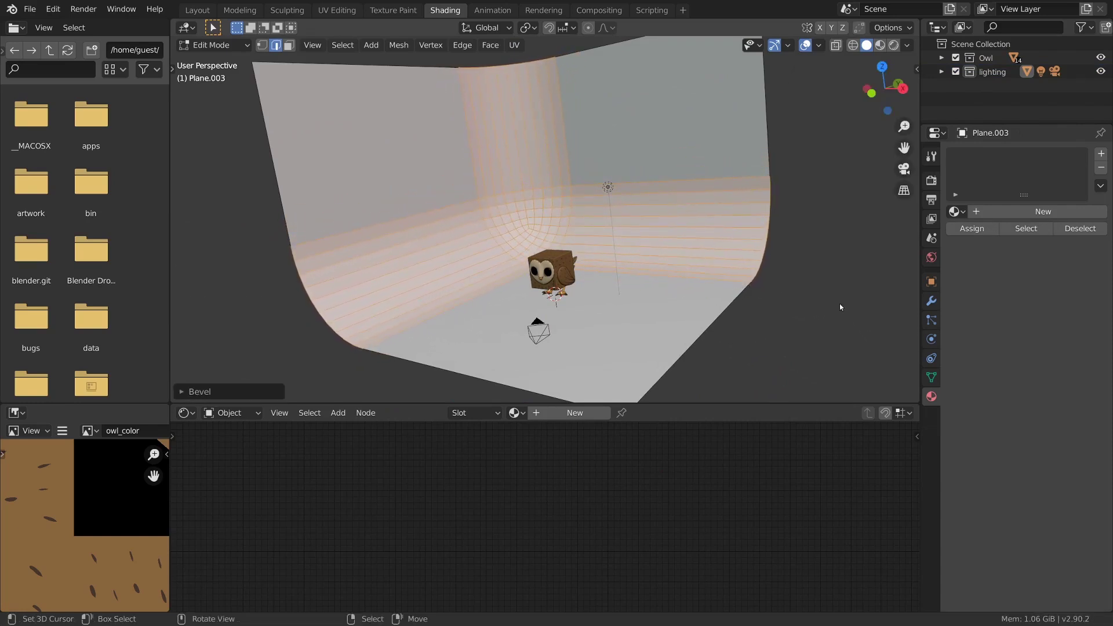
{"action": "key", "text": "Tab"}
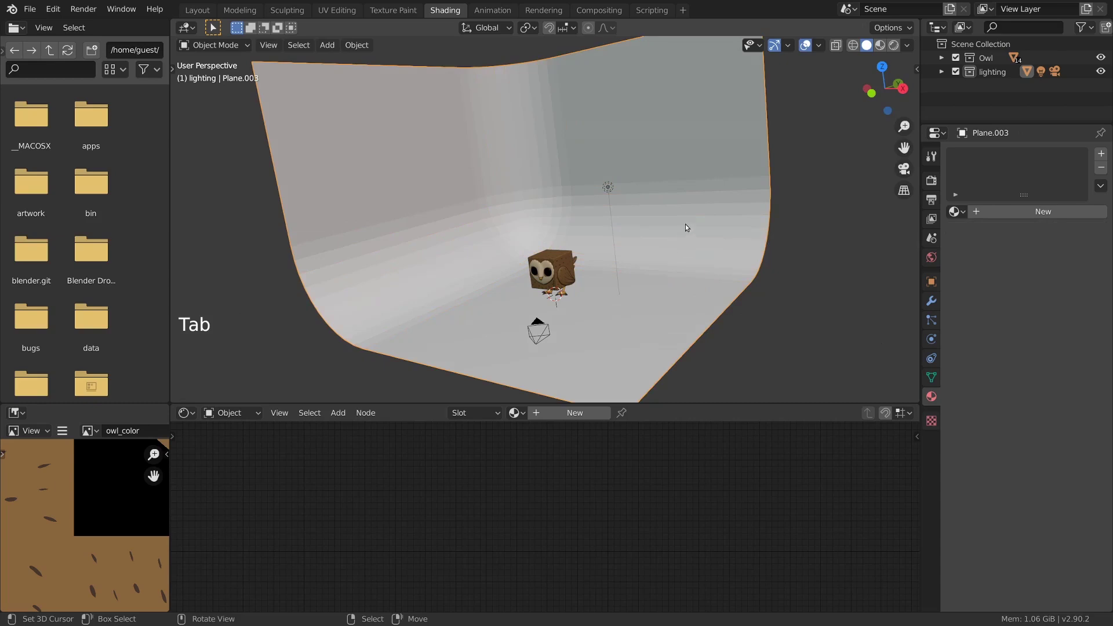
Step: Shade the curved backdrop plane behind the owl smooth
{"action": "key", "text": "w"}
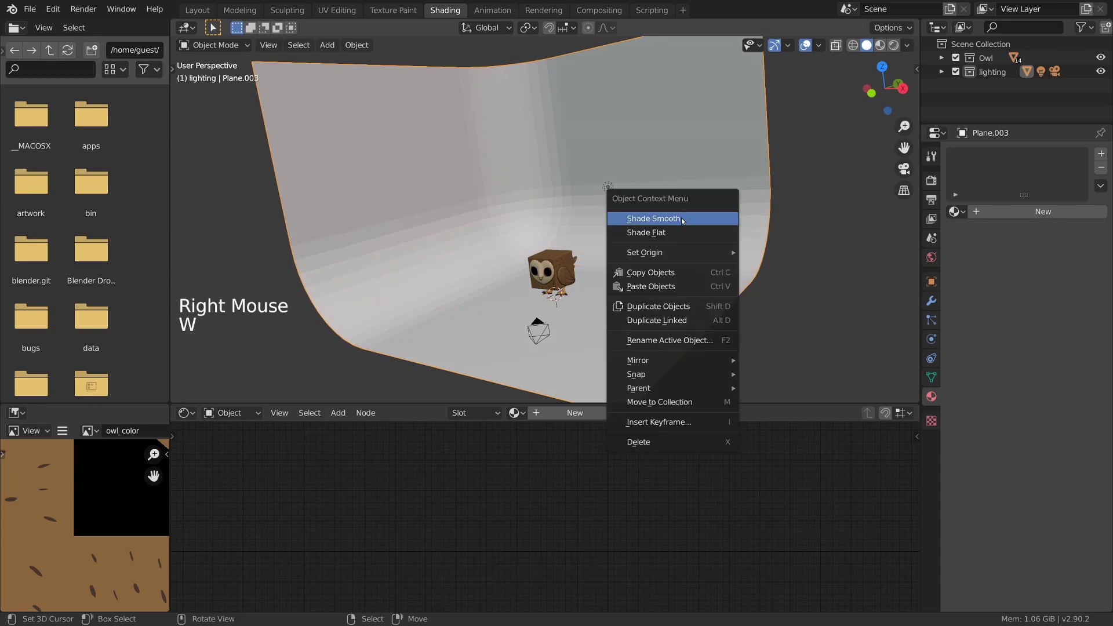
{"action": "left_click", "coordinate": [684, 221]}
{"action": "mouse_move", "coordinate": [701, 234]}
{"action": "middle_mouse_down"}
{"action": "mouse_move", "coordinate": [703, 325]}
{"action": "mouse_move", "coordinate": [696, 243]}
{"action": "middle_mouse_up"}
{"action": "middle_click_drag", "start_coordinate": [696, 244], "coordinate": [754, 174], "text": "shift"}
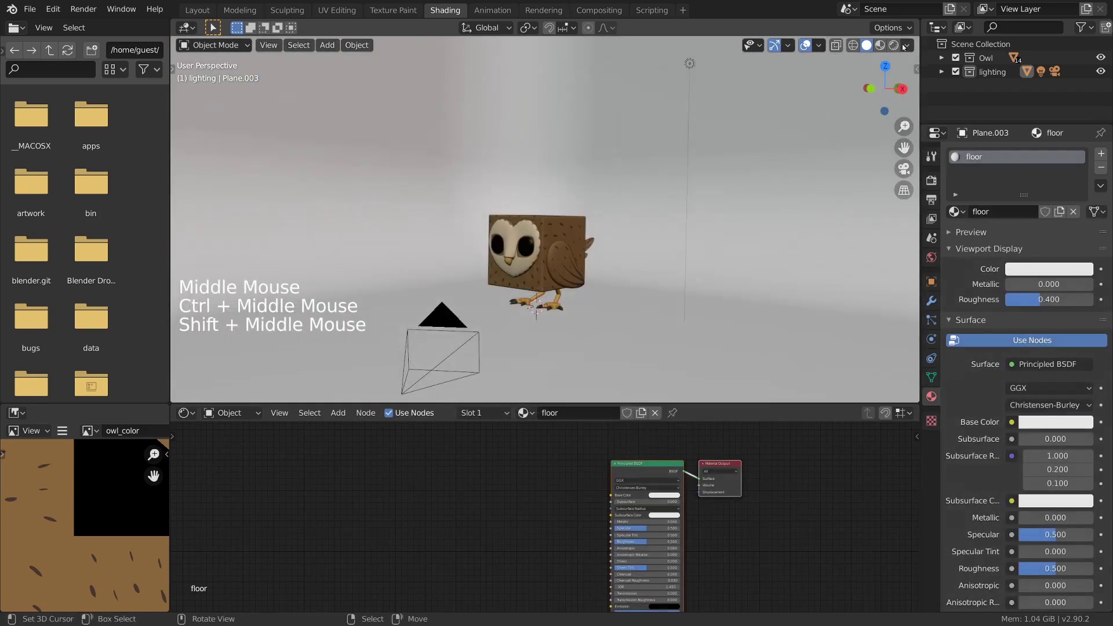
Step: Switch the viewport to rendered shading, clear the selection and view the owl through the camera
{"action": "left_click", "coordinate": [893, 45]}
{"action": "key", "text": "alt+a"}
{"action": "middle_click_drag", "start_coordinate": [621, 229], "coordinate": [678, 201]}
{"action": "key", "text": "grave"}
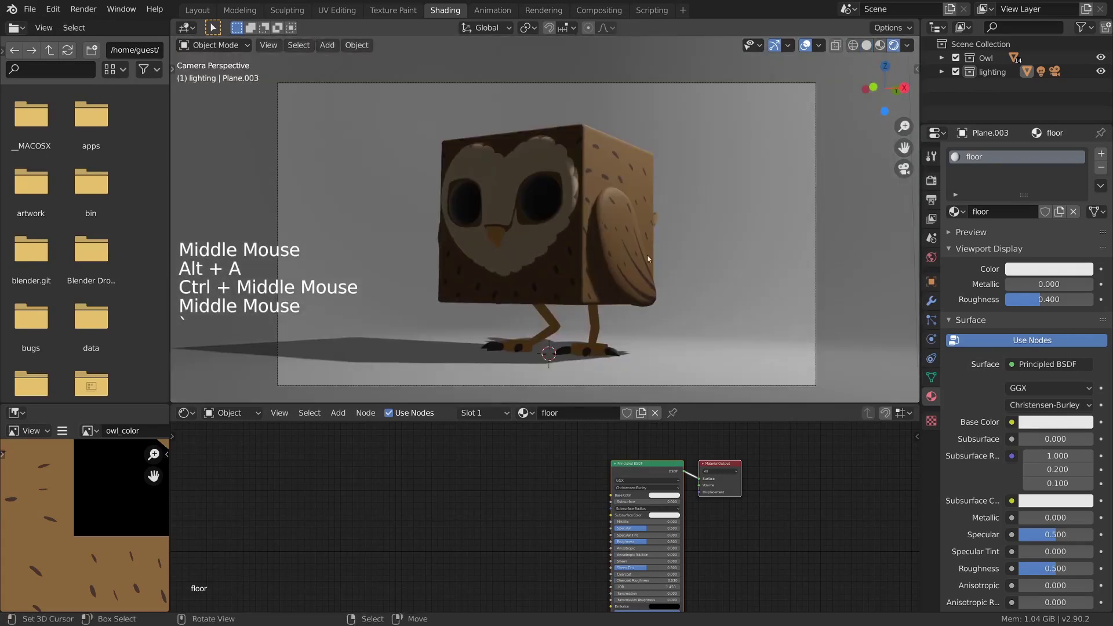
Step: Change the point light above the owl to an area light and trackball-rotate it so it lights the owl's face
{"action": "middle_click_drag", "start_coordinate": [656, 237], "coordinate": [534, 372]}
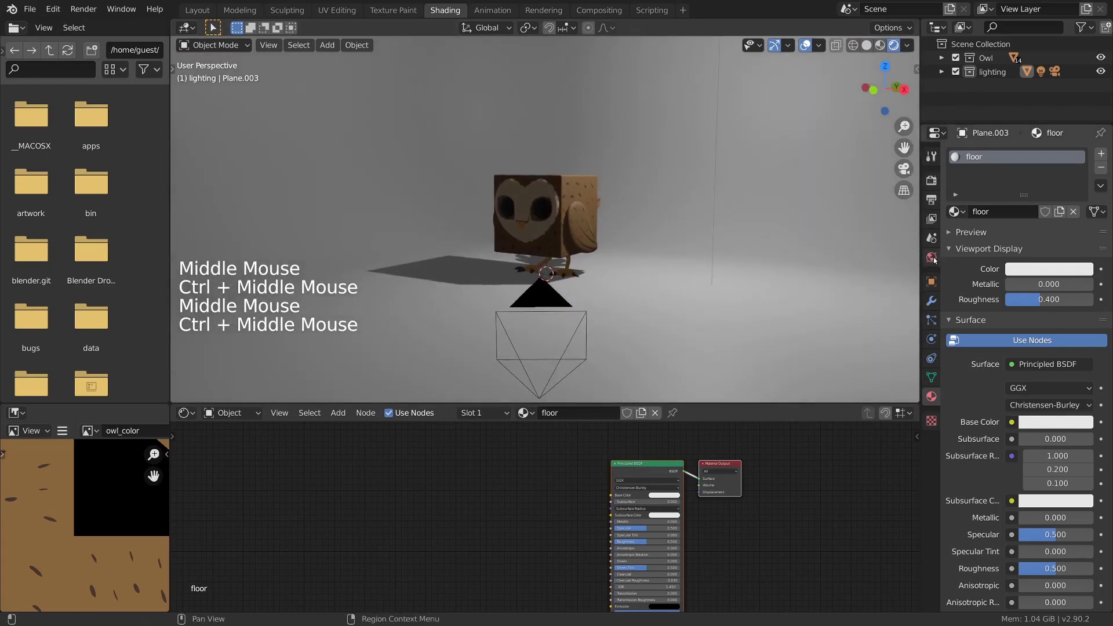
{"action": "middle_click_drag", "start_coordinate": [740, 132], "coordinate": [721, 152], "text": "shift"}
{"action": "right_click", "coordinate": [719, 62]}
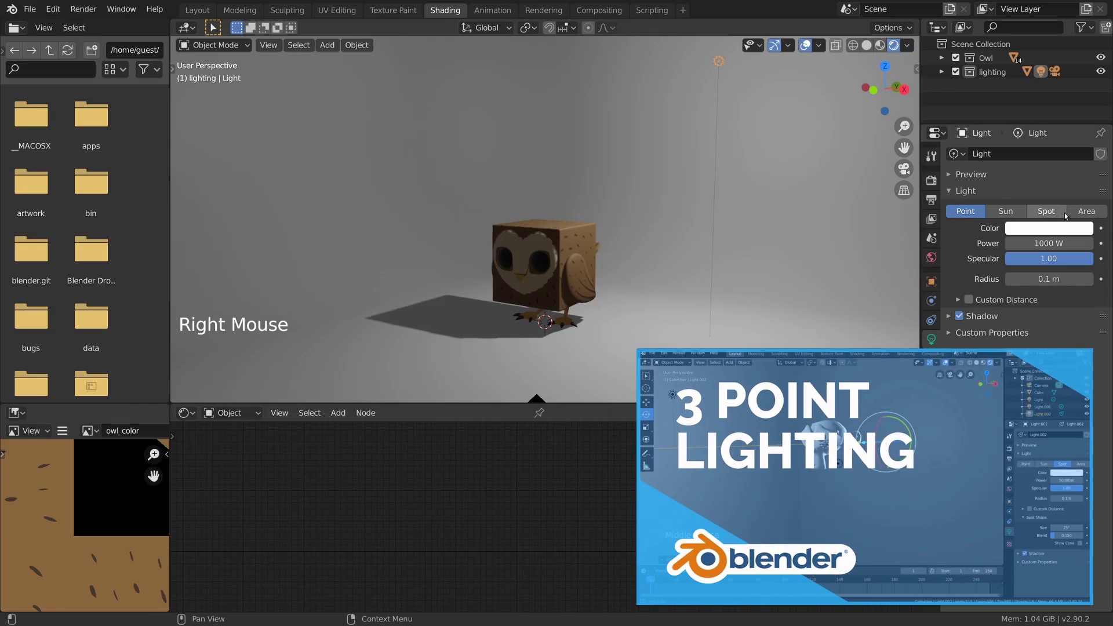
{"action": "left_click", "coordinate": [1087, 211]}
{"action": "middle_click_drag", "start_coordinate": [781, 266], "coordinate": [731, 167], "text": "ctrl"}
{"action": "key", "text": "r"}
{"action": "key", "text": "r"}
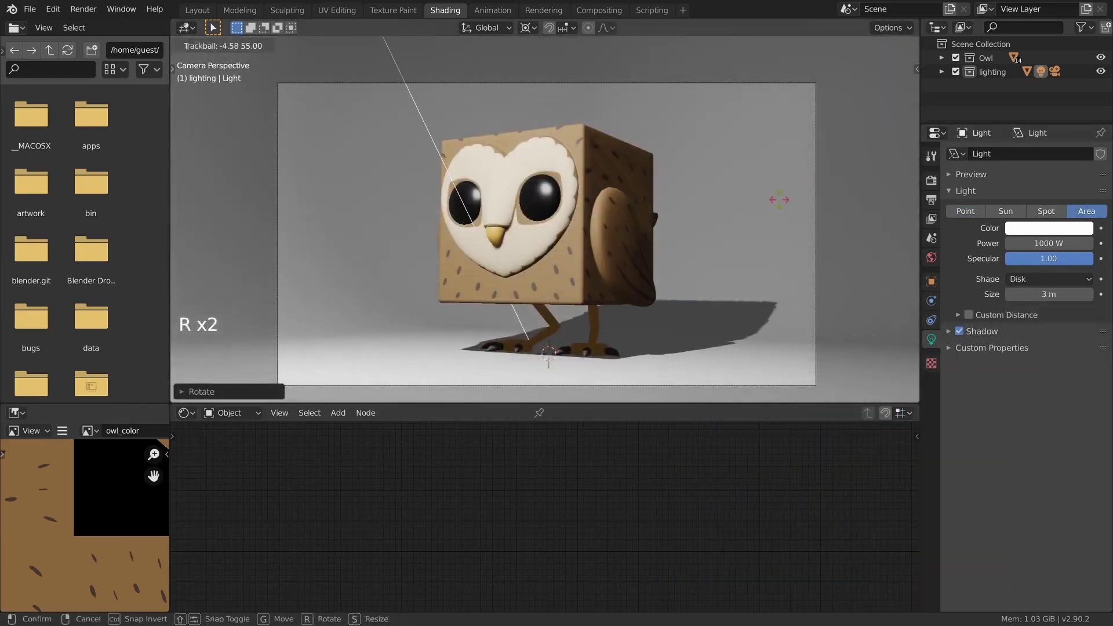
{"action": "left_click", "coordinate": [777, 196]}
Step: Trackball-rotate the Fill area light around the owl
{"action": "key", "text": "r"}
{"action": "right_click", "coordinate": [760, 197]}
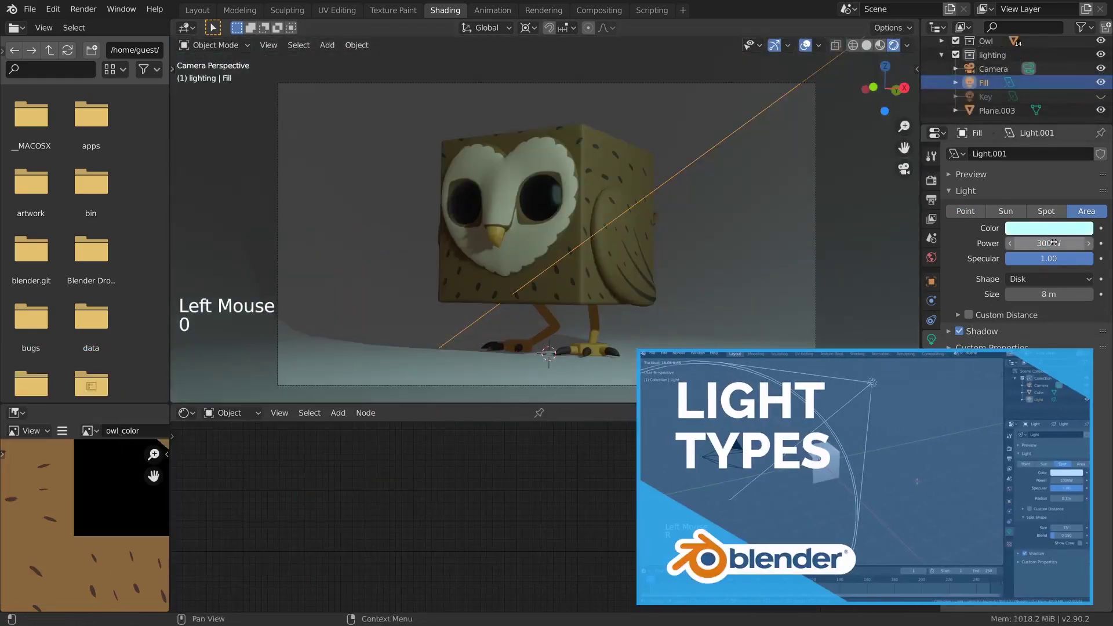
{"action": "key", "text": "r"}
{"action": "key", "text": "r"}
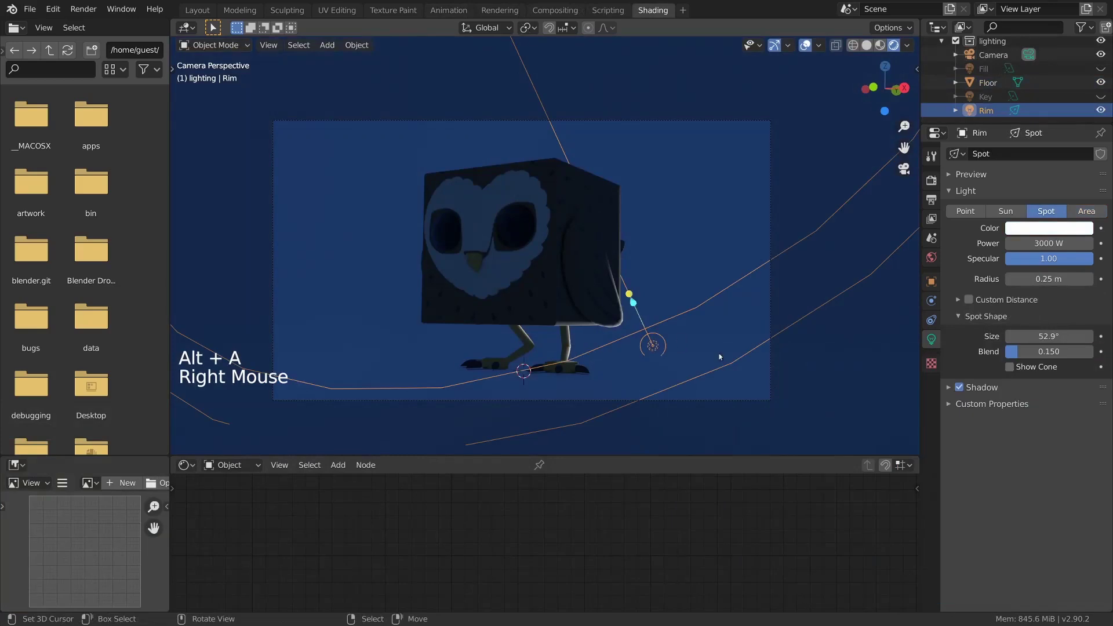
Step: Set the pivot point to the 3D Cursor, duplicate the Rim spot light, and rotate and move the copy above the owl's back
{"action": "key", "text": "period"}
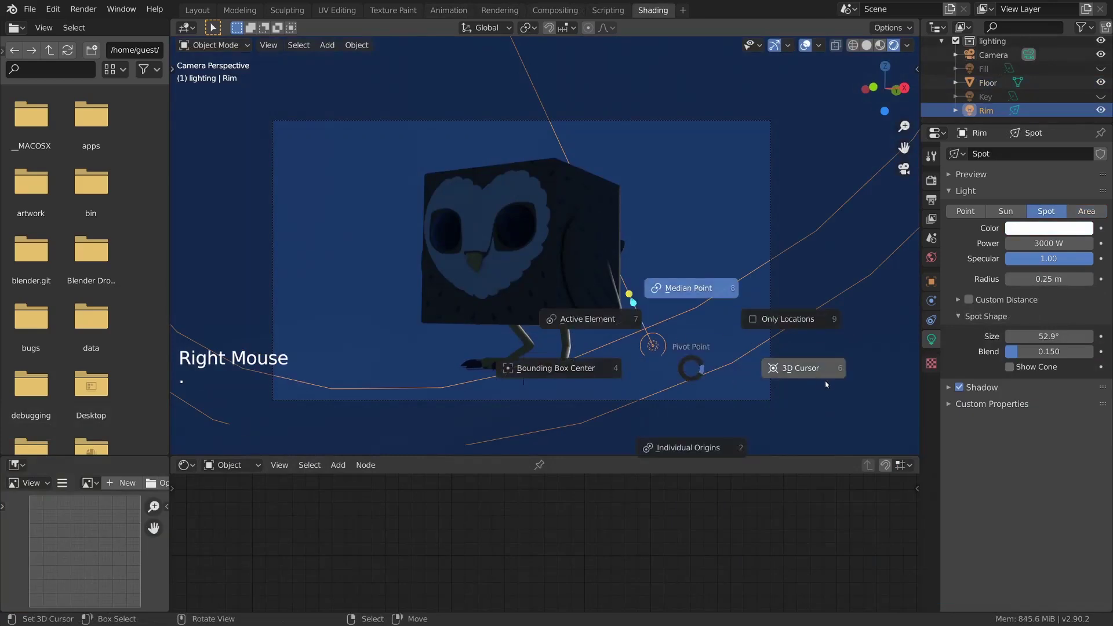
{"action": "left_click", "coordinate": [828, 384]}
{"action": "key", "text": "shift+d"}
{"action": "key", "text": "r"}
{"action": "key", "text": "r"}
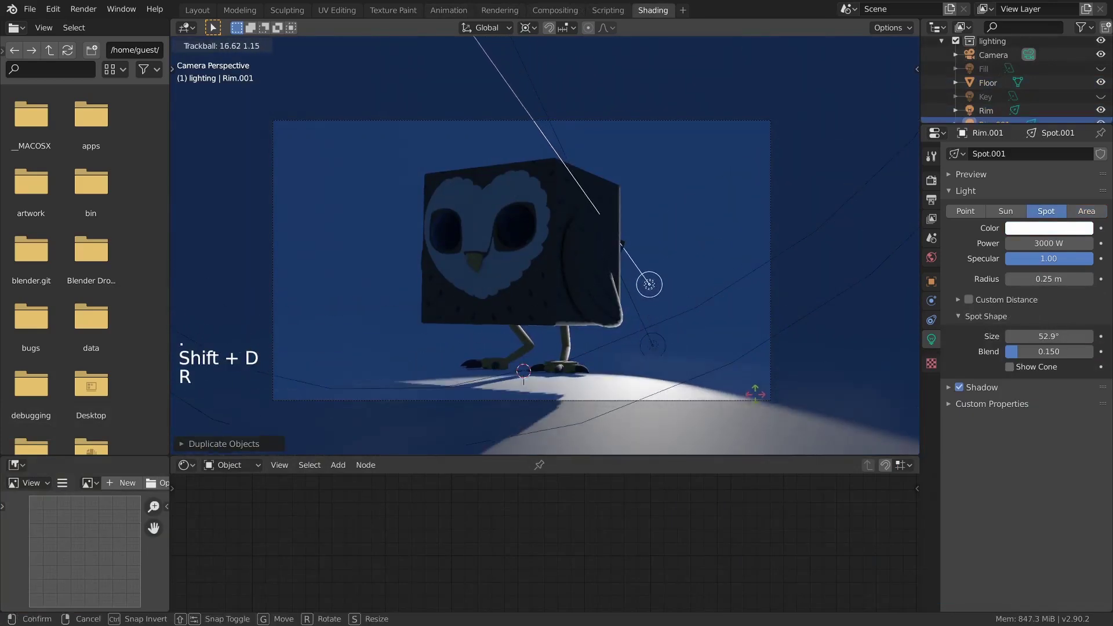
{"action": "key", "text": "g"}
{"action": "left_click", "coordinate": [722, 279]}
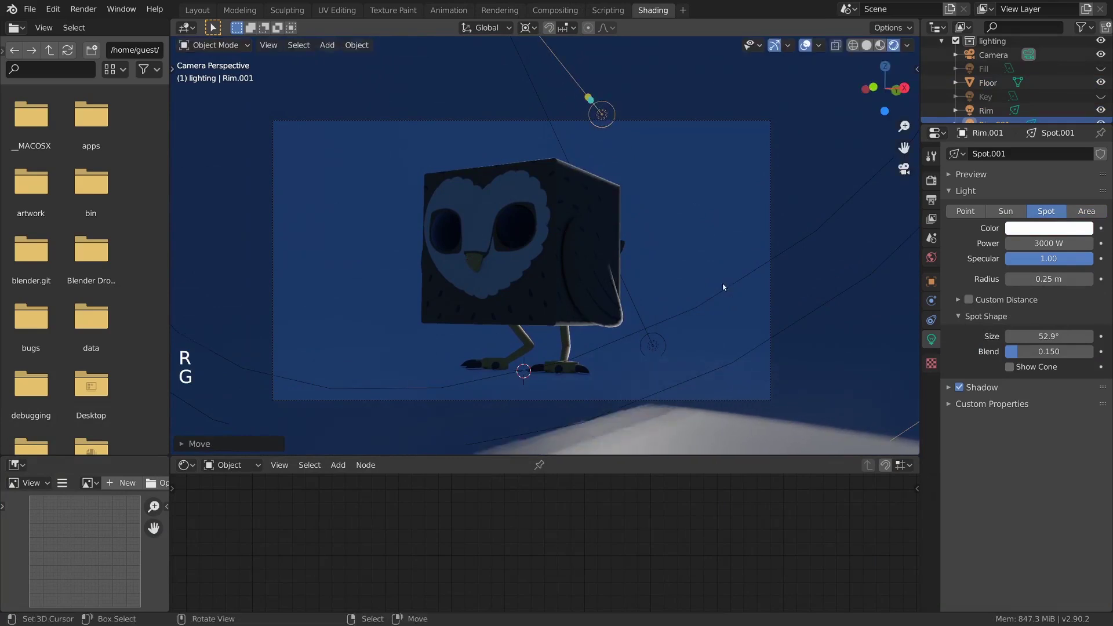
Step: Fine-tune the rotation and position of the duplicated rim spot light so it edges the owl's top
{"action": "key", "text": "r"}
{"action": "key", "text": "r"}
{"action": "left_click", "coordinate": [746, 340]}
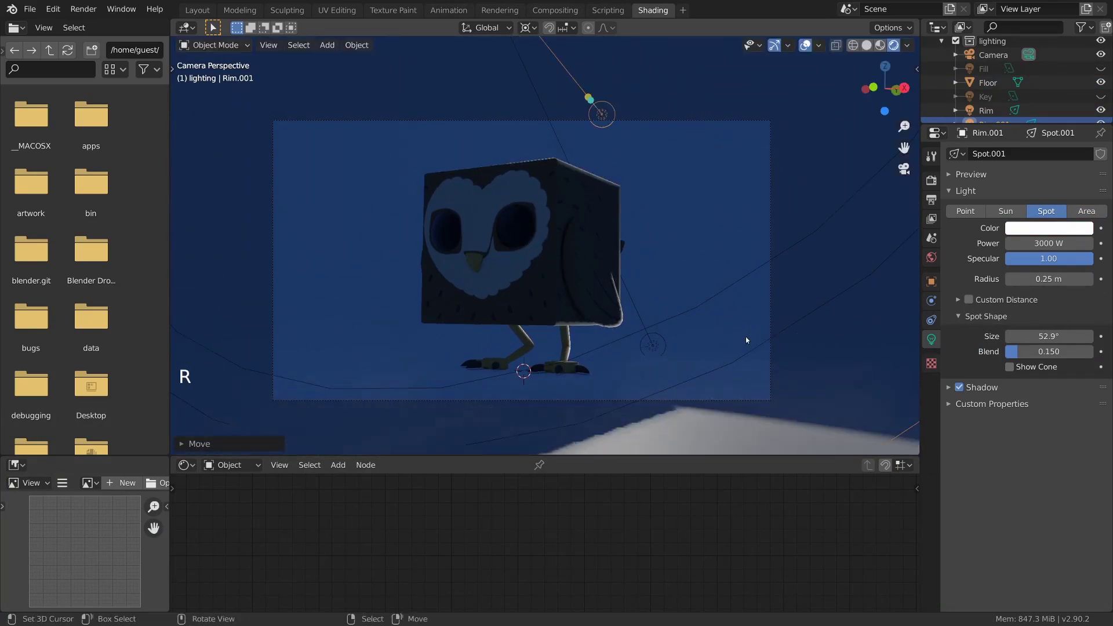
{"action": "key", "text": "g"}
{"action": "left_click", "coordinate": [733, 360]}
Step: Enable Custom Distance on the duplicated rim spot and try distances of 24 m and 3 m
{"action": "middle_click_drag", "start_coordinate": [733, 360], "coordinate": [666, 318]}
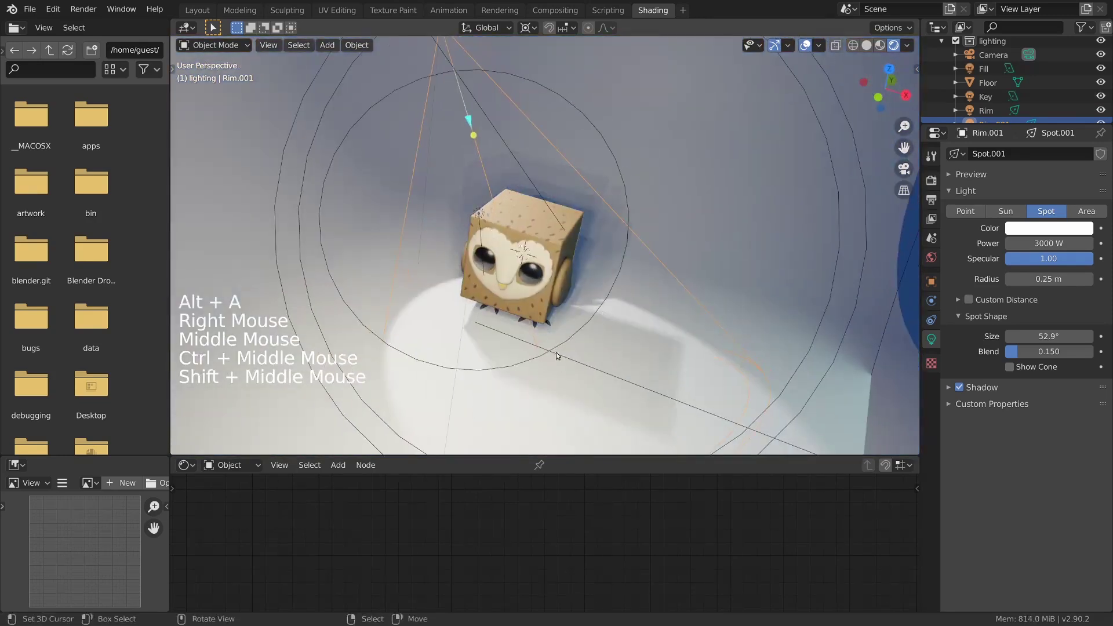
{"action": "middle_click_drag", "start_coordinate": [785, 342], "coordinate": [748, 305], "text": "shift"}
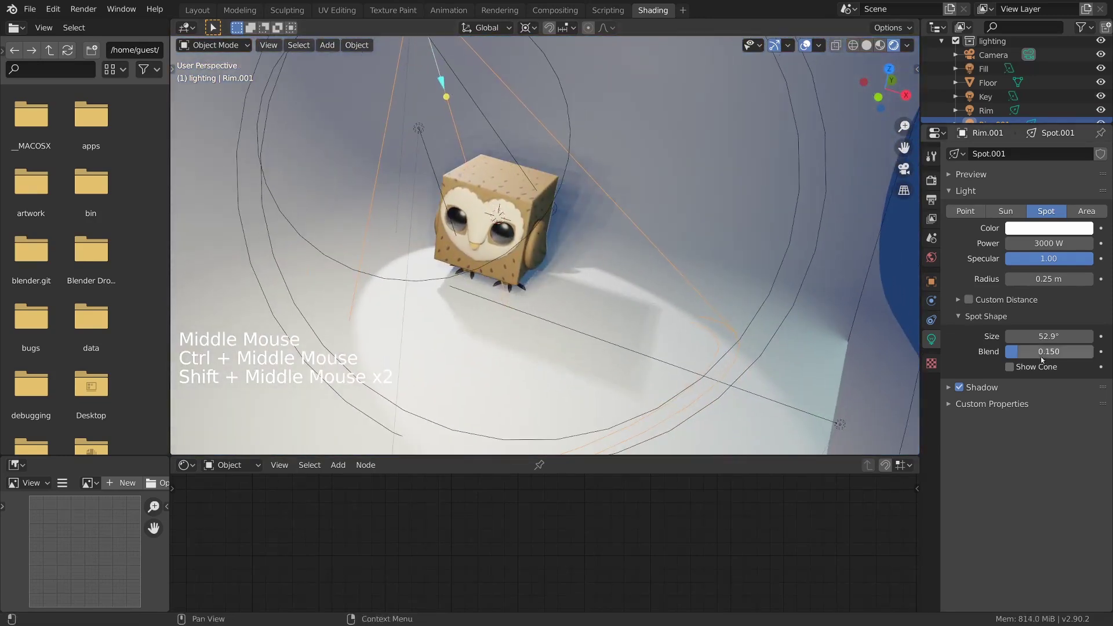
{"action": "left_click", "coordinate": [968, 299]}
{"action": "left_click", "coordinate": [986, 299]}
{"action": "left_click_drag", "start_coordinate": [1029, 320], "coordinate": [1019, 315]}
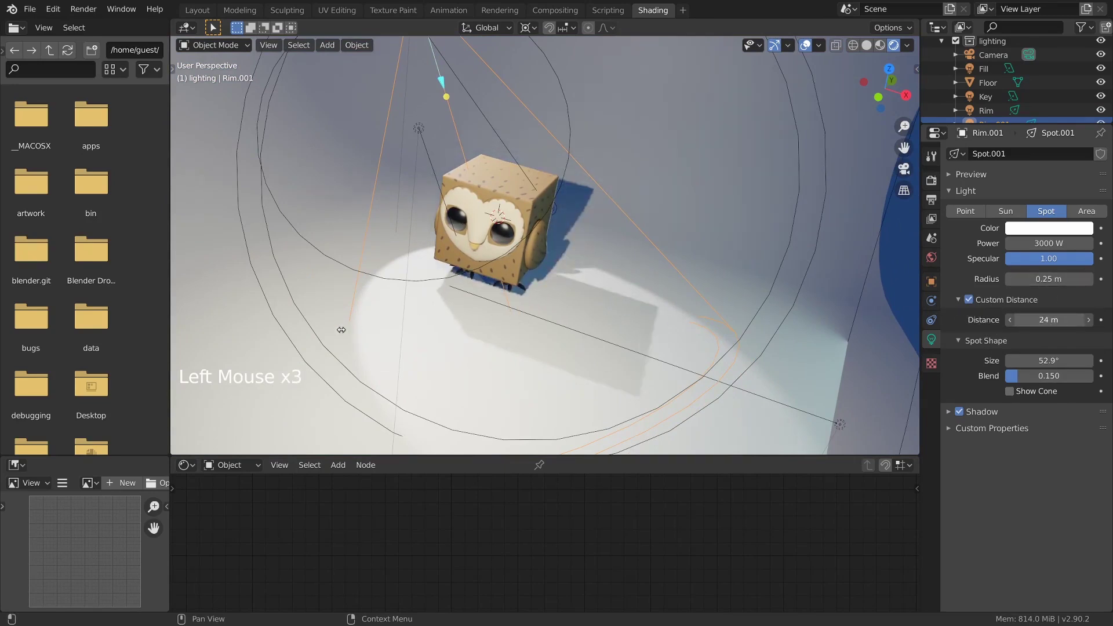
{"action": "left_click_drag", "start_coordinate": [341, 329], "coordinate": [800, 331]}
{"action": "left_click", "coordinate": [1047, 319]}
{"action": "type", "text": "3"}
{"action": "key", "text": "Return"}
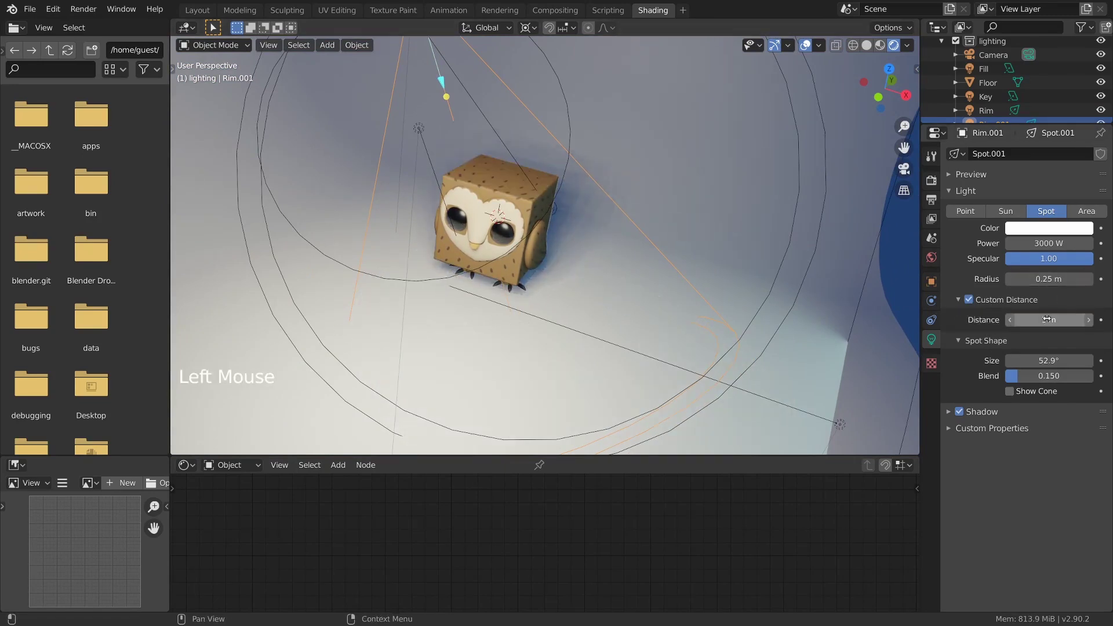
Step: Try a 7.9 m custom distance on the duplicated rim spot, turn Custom Distance off and remove the distance keyframe
{"action": "left_click_drag", "start_coordinate": [1046, 320], "coordinate": [1102, 327]}
{"action": "left_click", "coordinate": [1101, 319]}
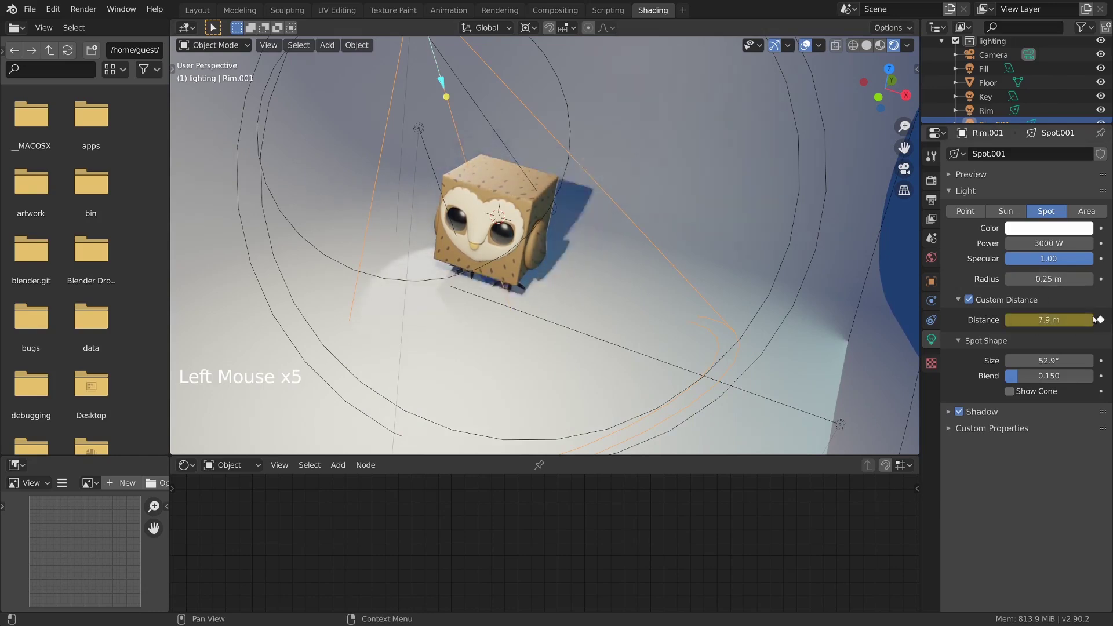
{"action": "left_click", "coordinate": [969, 299]}
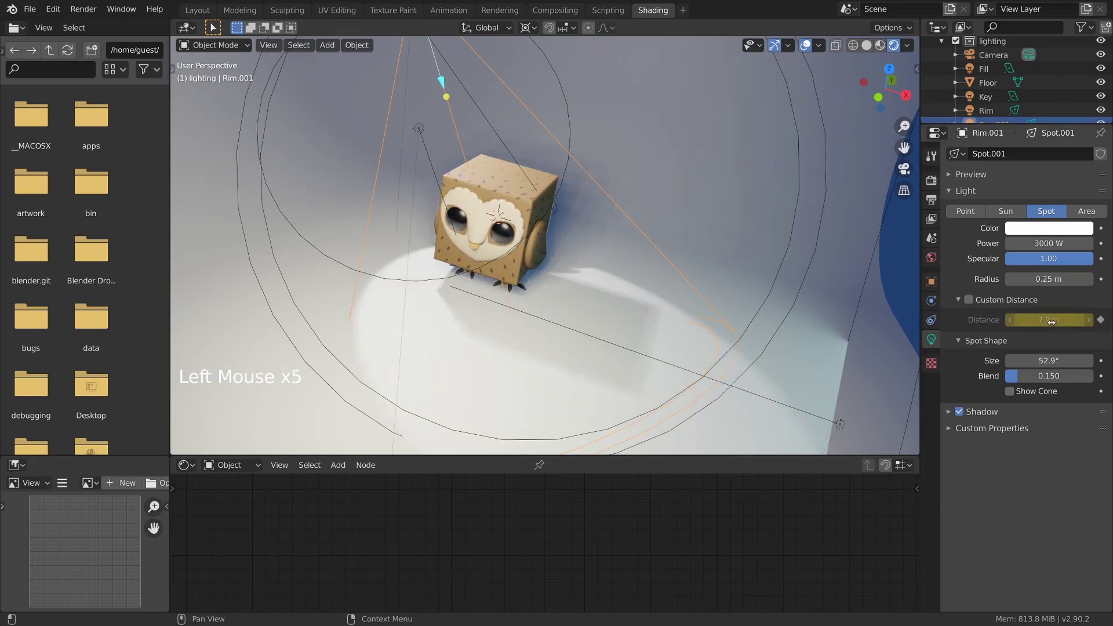
{"action": "left_click", "coordinate": [1101, 320]}
{"action": "left_click", "coordinate": [1009, 321]}
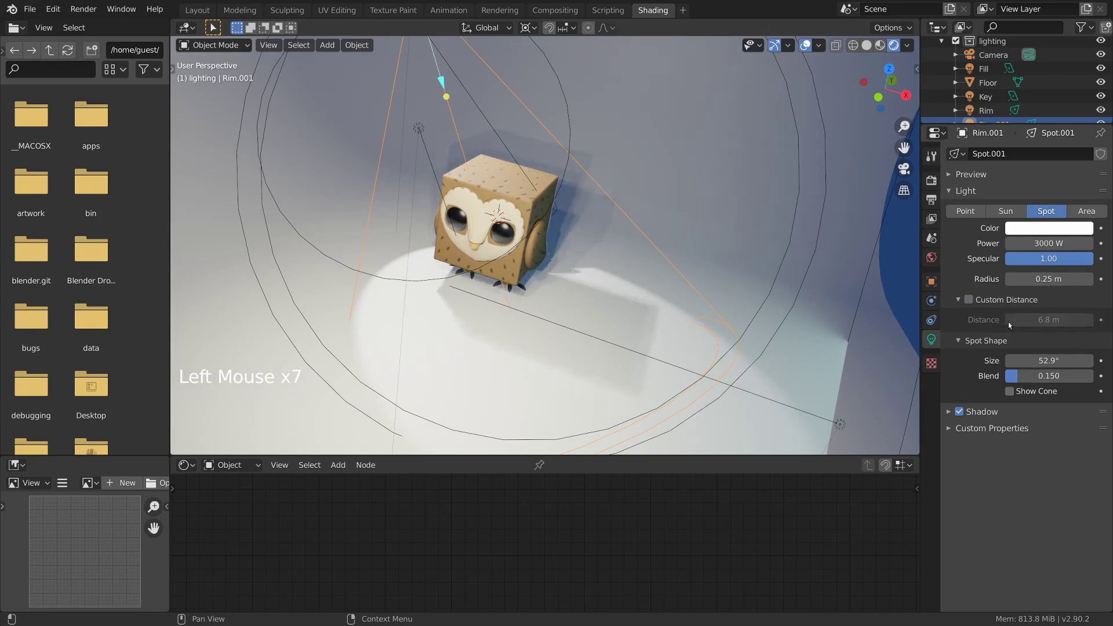
Step: Enable Custom Distance on the duplicated rim spot, set it to 6.4 m and check the lighting through the camera
{"action": "left_click", "coordinate": [969, 299]}
{"action": "mouse_move", "coordinate": [1031, 320]}
{"action": "left_mouse_down"}
{"action": "mouse_move", "coordinate": [1020, 319]}
{"action": "mouse_move", "coordinate": [1055, 331]}
{"action": "mouse_move", "coordinate": [1013, 331]}
{"action": "left_mouse_up"}
{"action": "middle_click_drag", "start_coordinate": [665, 346], "coordinate": [531, 312]}
{"action": "key", "text": "grave"}
{"action": "key", "text": "alt+a"}
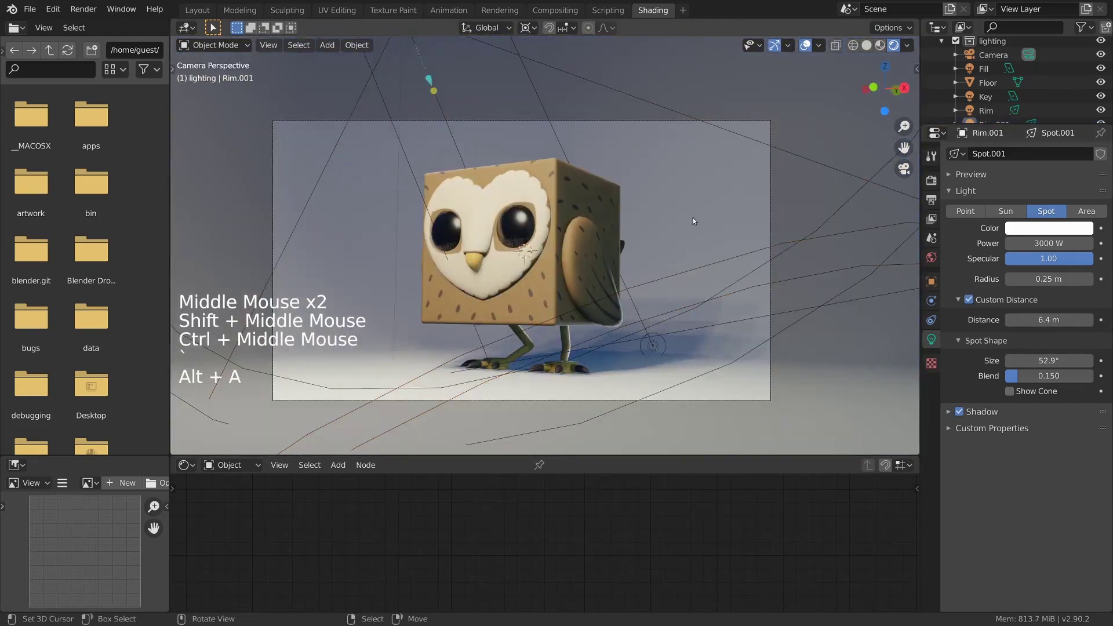
{"action": "left_click", "coordinate": [1009, 243]}
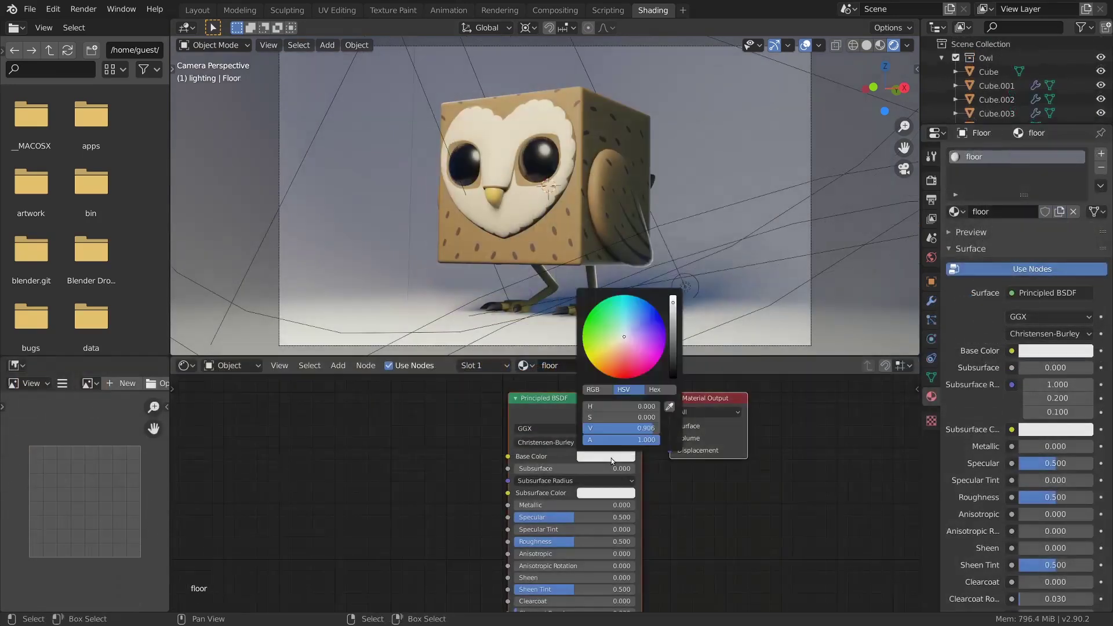
Step: Set the floor material's base color to a soft yellowish green
{"action": "left_click", "coordinate": [612, 334]}
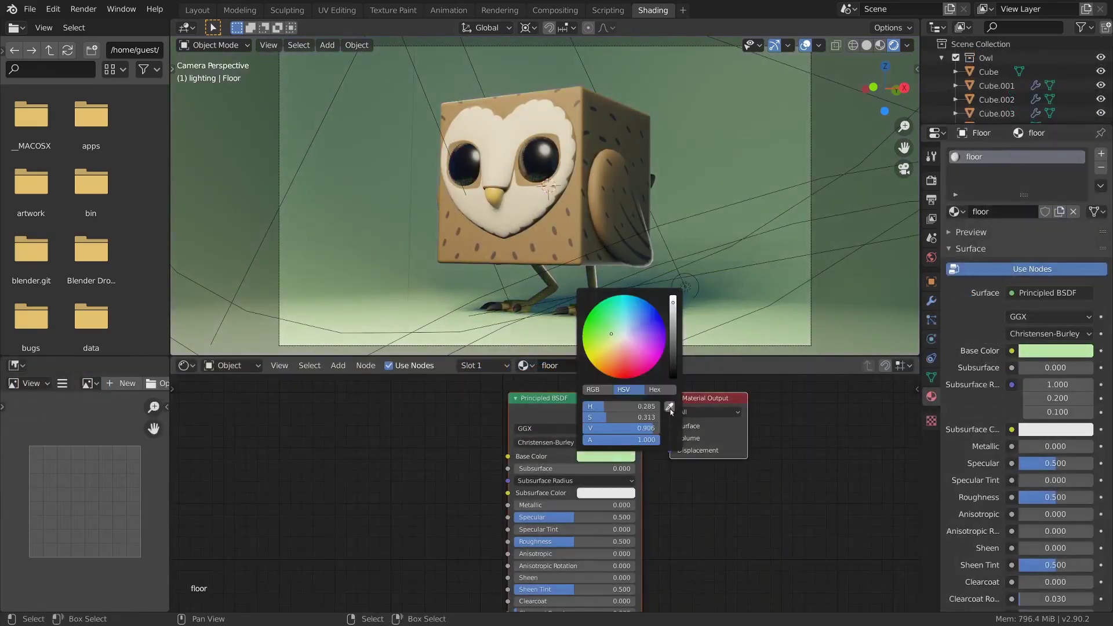
{"action": "left_click_drag", "start_coordinate": [611, 336], "coordinate": [609, 339]}
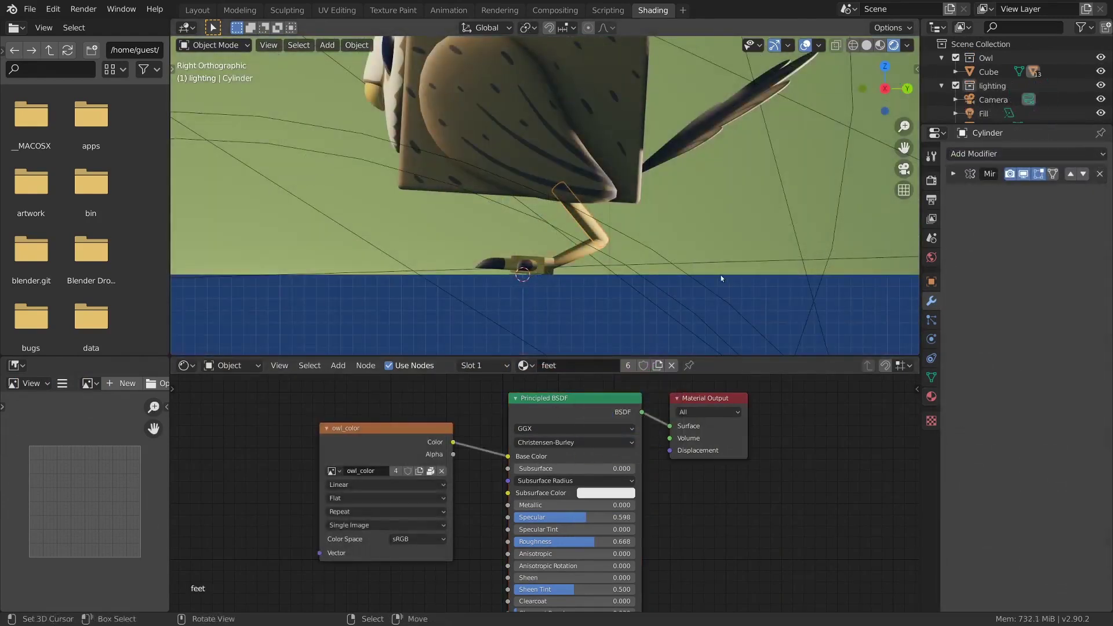
Step: Shift the selected lower leg and foot slightly toward the tail in the side view and return to the camera view
{"action": "key", "text": "g"}
{"action": "left_click", "coordinate": [731, 263]}
{"action": "key", "text": "g"}
{"action": "left_click", "coordinate": [732, 262]}
{"action": "key", "text": "grave"}
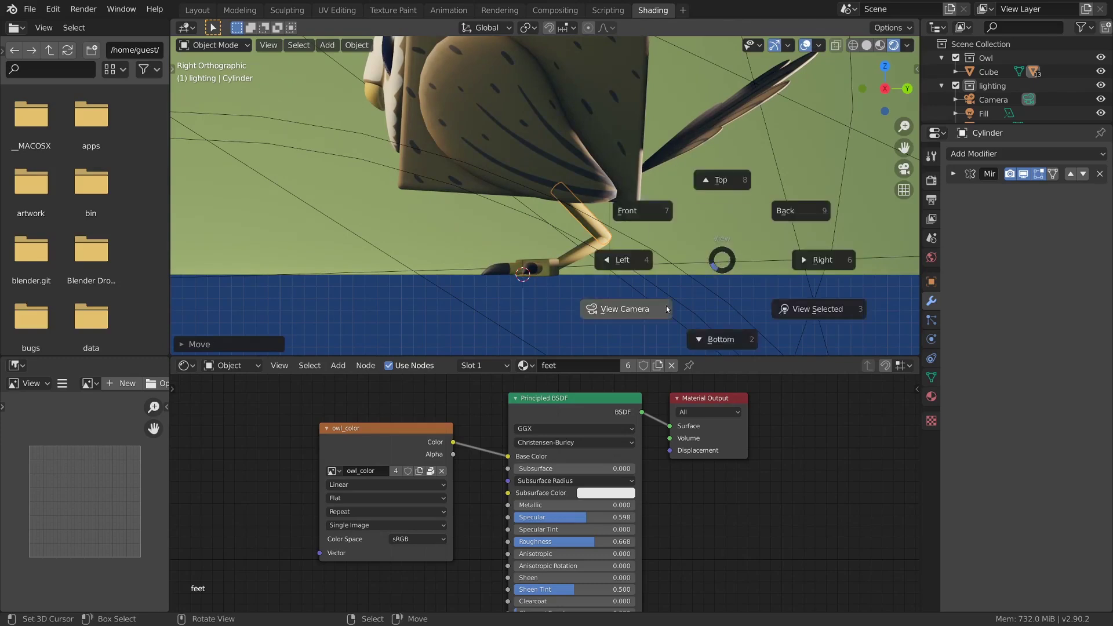
{"action": "left_click", "coordinate": [663, 303]}
{"action": "left_click", "coordinate": [693, 286]}
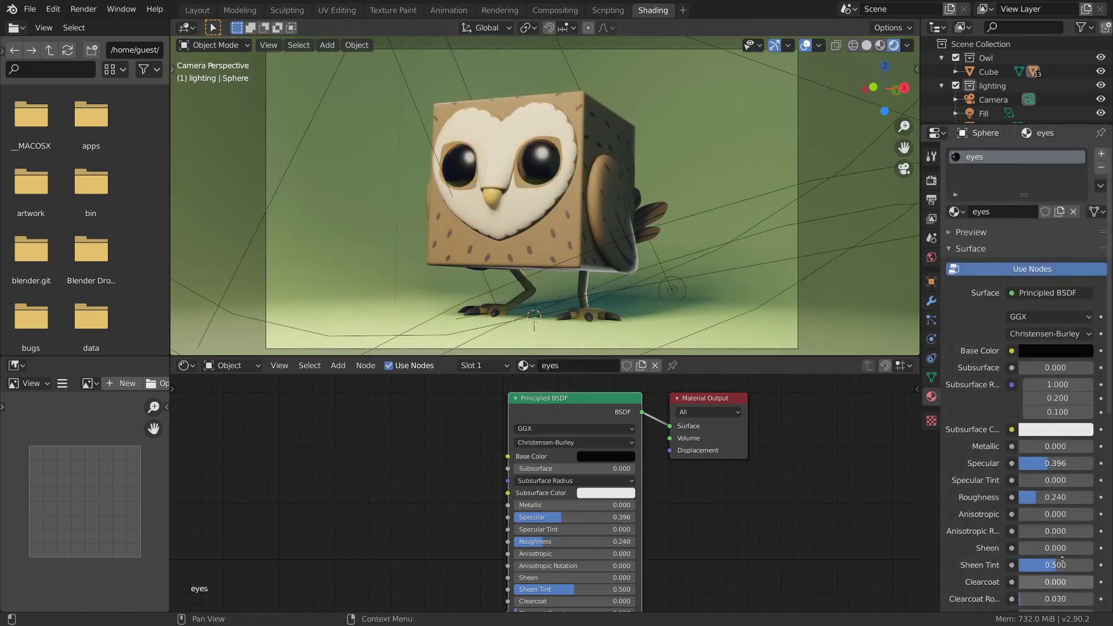
Step: Reduce the roughness of the black eyes material to make the eyes glossier
{"action": "scroll", "coordinate": [1060, 409], "scroll_direction": "down", "scroll_amount": 3}
{"action": "left_click_drag", "start_coordinate": [1060, 409], "coordinate": [1040, 406]}
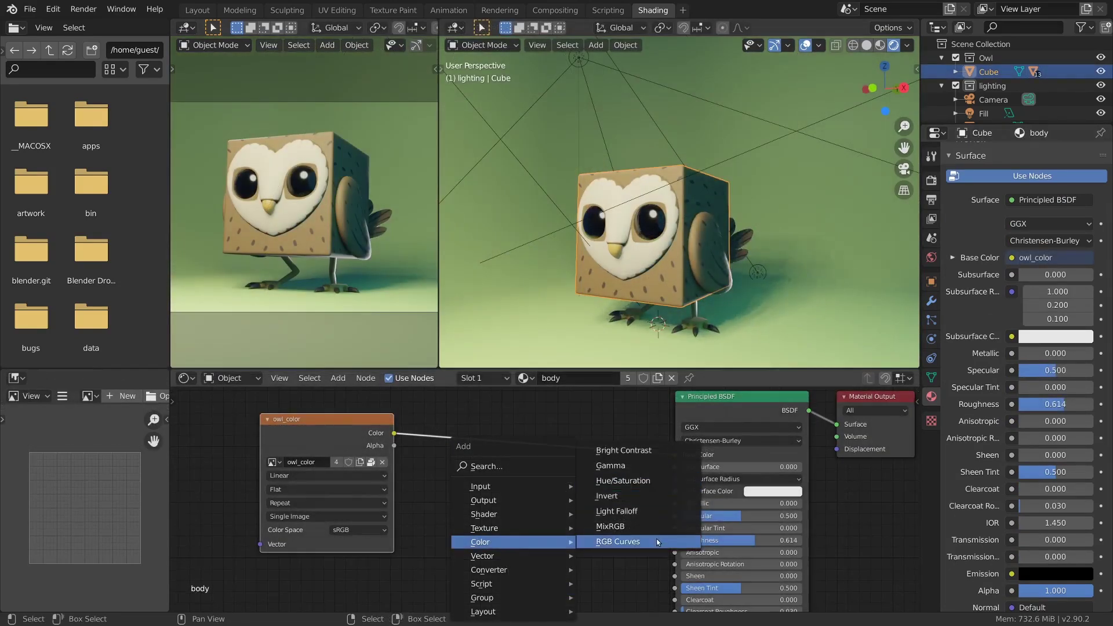
Step: Insert a Hue/Saturation node between the owl_color texture and the body material's Base Color and raise its saturation
{"action": "left_click", "coordinate": [623, 481]}
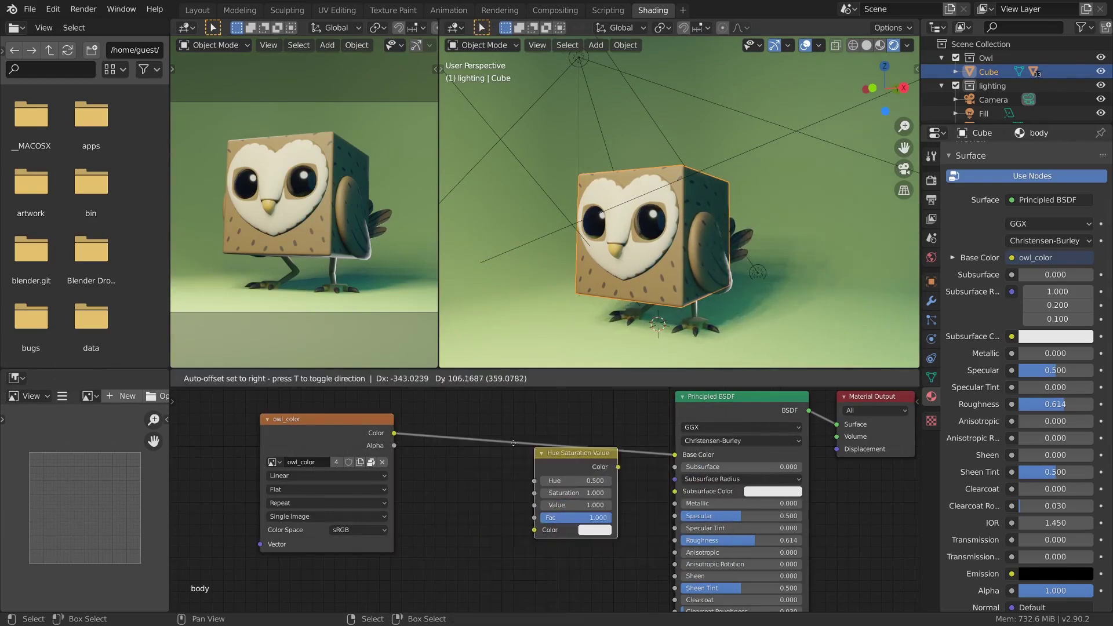
{"action": "left_click", "coordinate": [504, 458]}
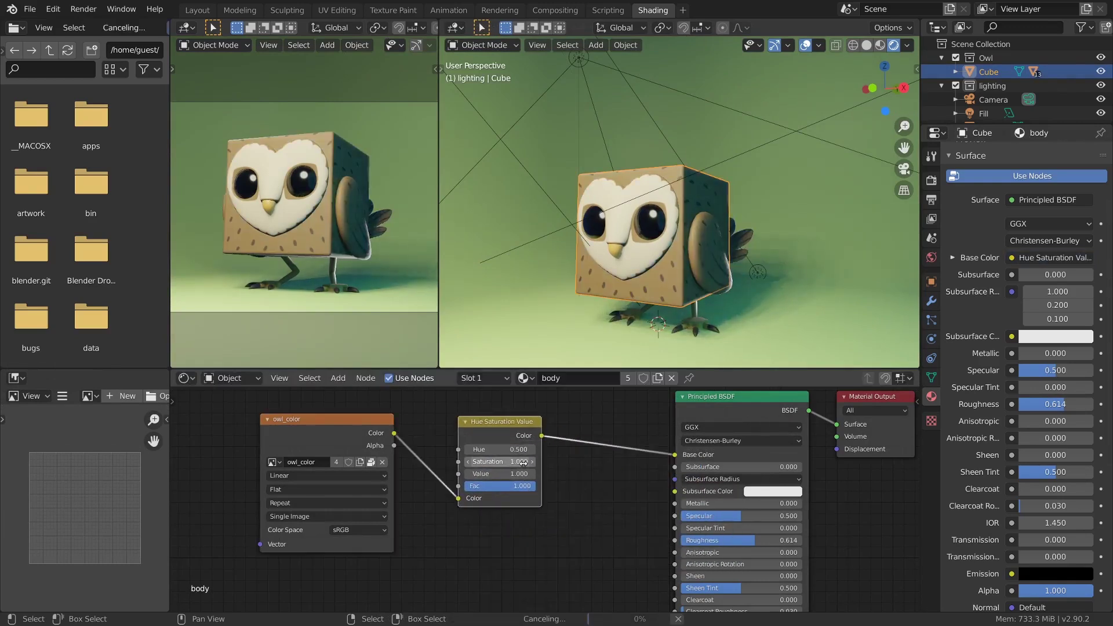
{"action": "left_click", "coordinate": [516, 462]}
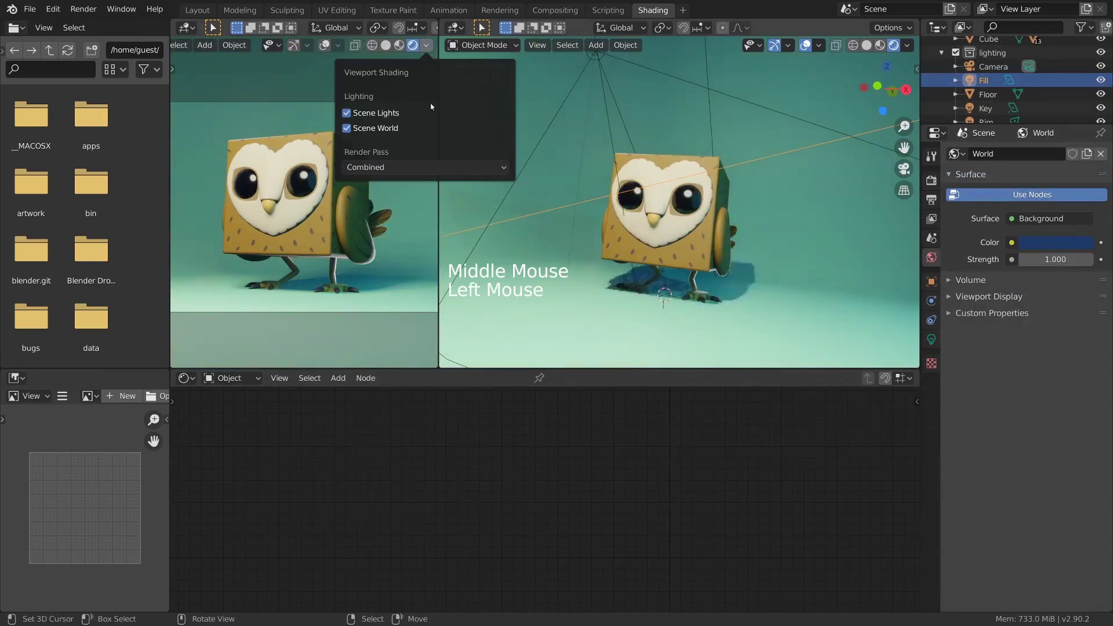
Step: Examine the owl's lighting in the Diffuse Light and Specular Light render passes and restore the Combined pass
{"action": "left_click", "coordinate": [421, 168]}
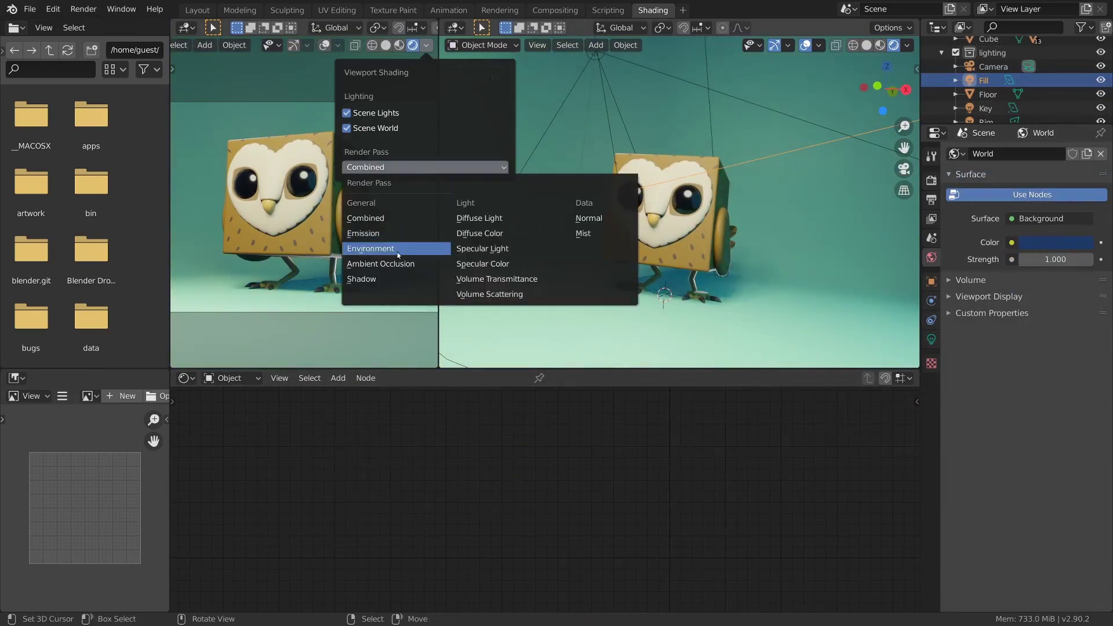
{"action": "left_click", "coordinate": [517, 219]}
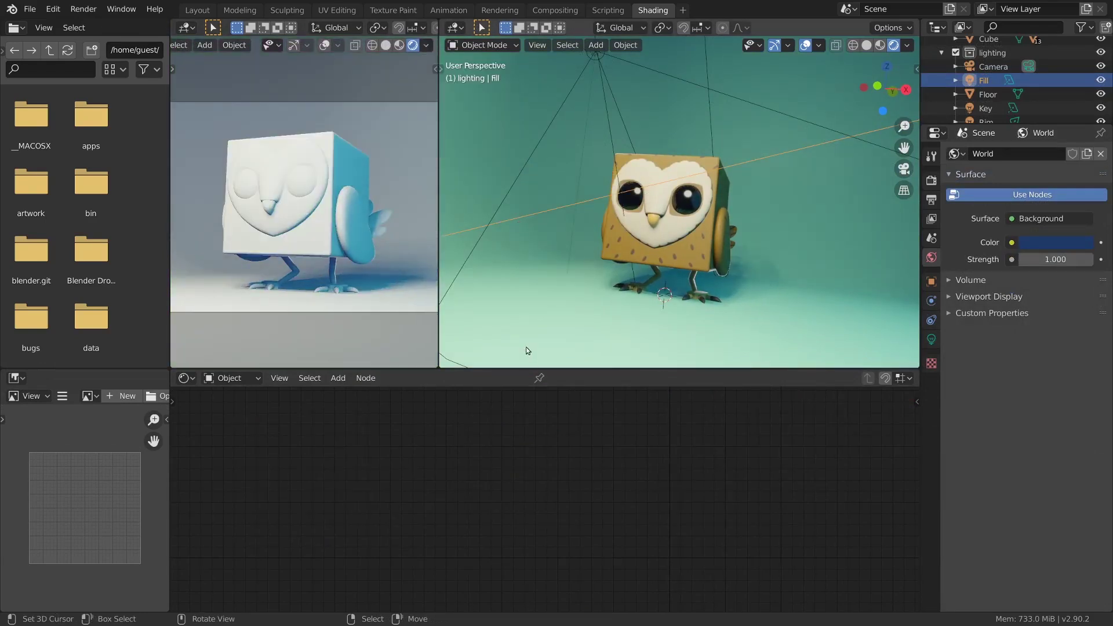
{"action": "left_click", "coordinate": [426, 46]}
{"action": "left_click", "coordinate": [429, 169]}
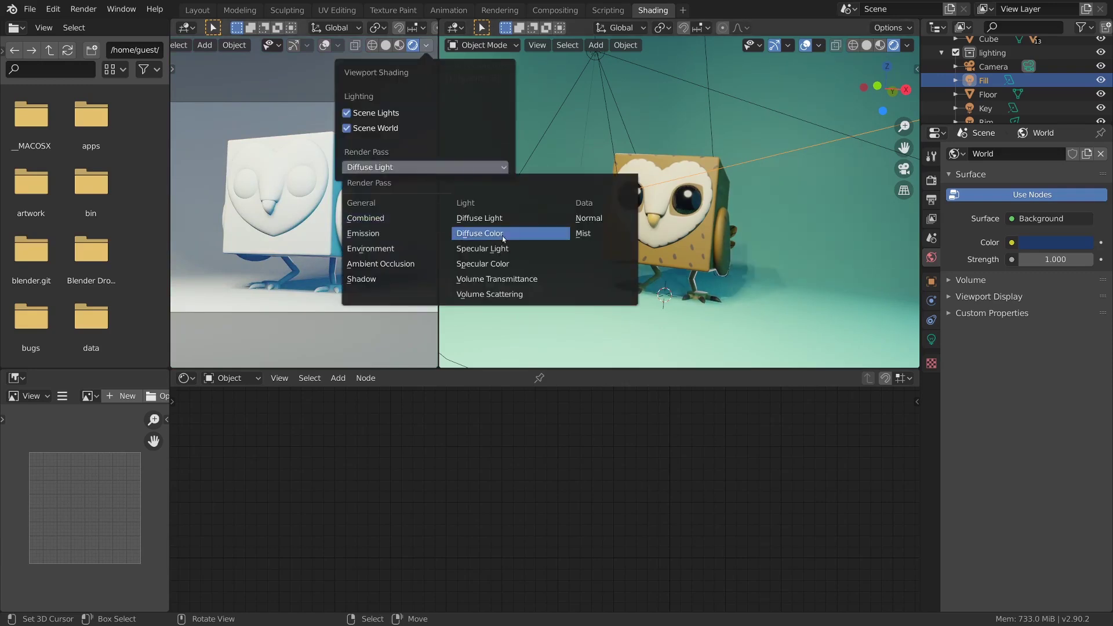
{"action": "left_click", "coordinate": [518, 250]}
{"action": "left_click", "coordinate": [454, 166]}
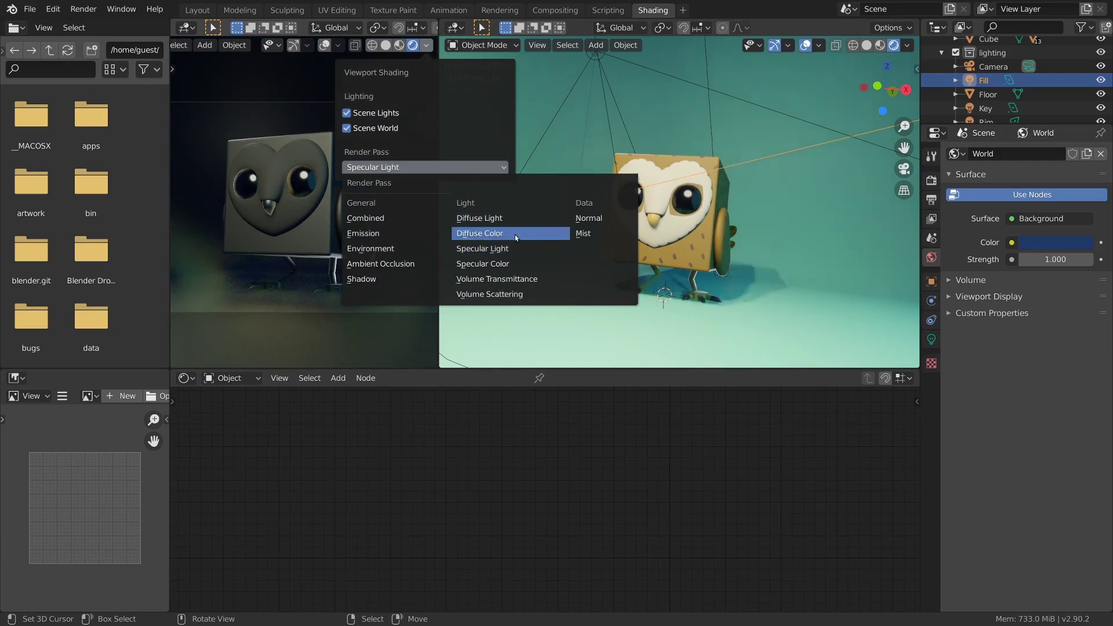
{"action": "left_click", "coordinate": [517, 218]}
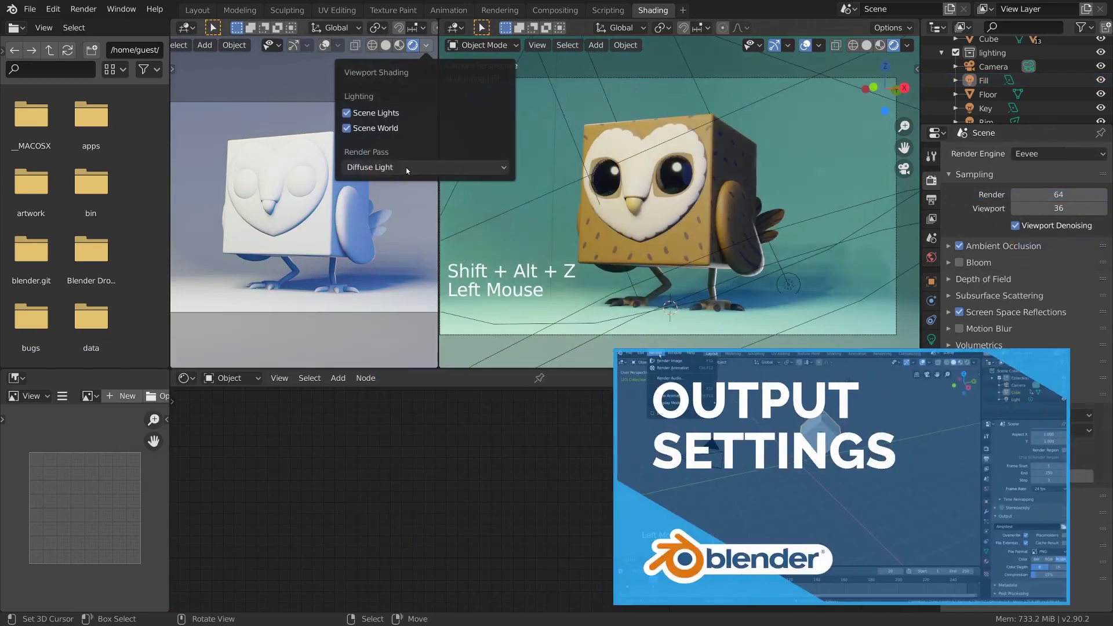
{"action": "left_click", "coordinate": [454, 166]}
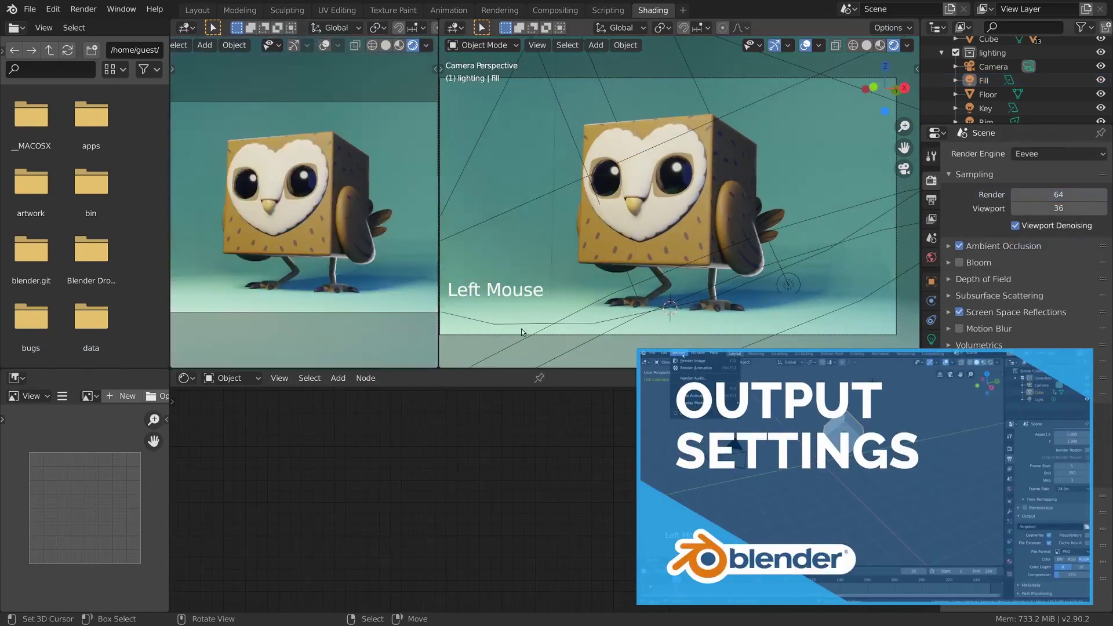
Step: Examine the rim light arrangement around the owl from the side and at an angle, and return to the camera view
{"action": "middle_click_drag", "start_coordinate": [521, 332], "coordinate": [759, 205]}
{"action": "key", "text": "alt+a"}
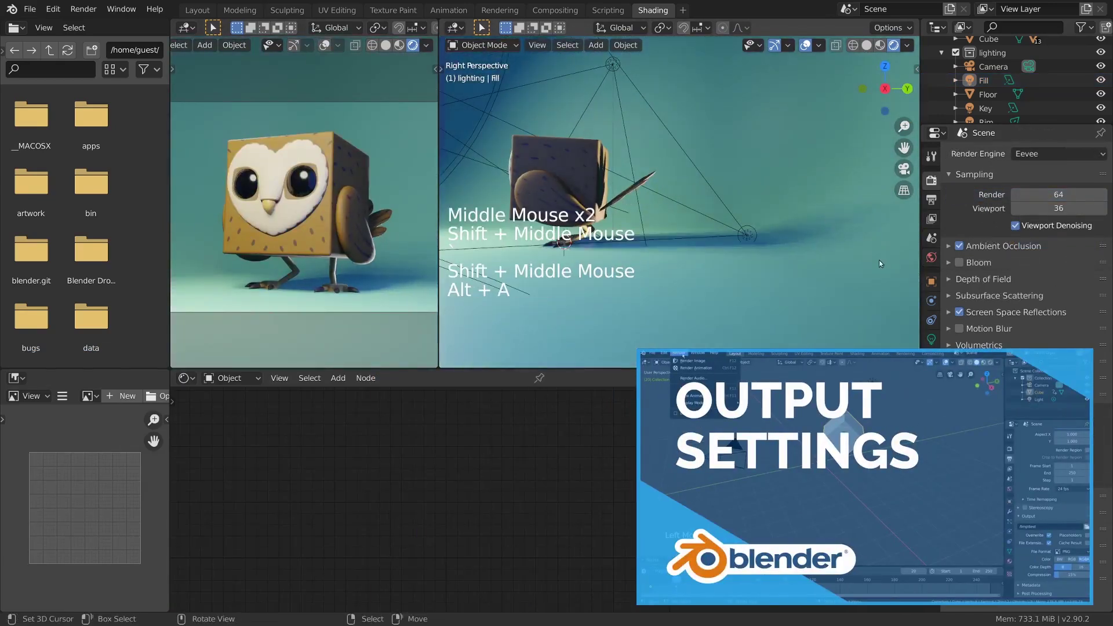
{"action": "left_click", "coordinate": [962, 395]}
{"action": "right_click", "coordinate": [748, 234]}
{"action": "middle_click_drag", "start_coordinate": [750, 232], "coordinate": [836, 299], "text": "shift"}
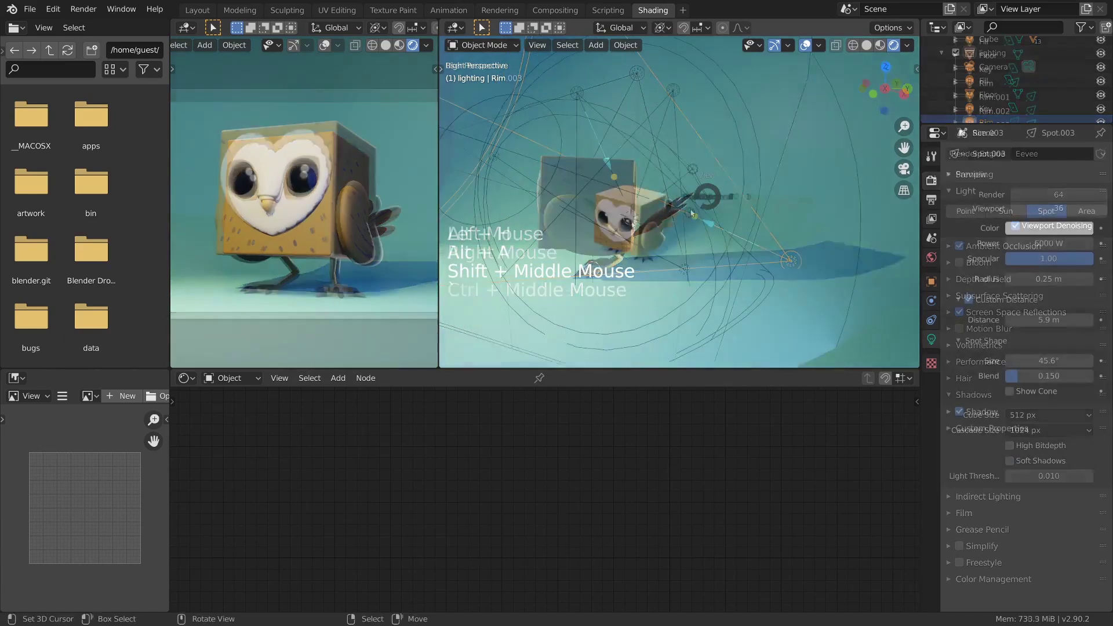
{"action": "key", "text": "grave"}
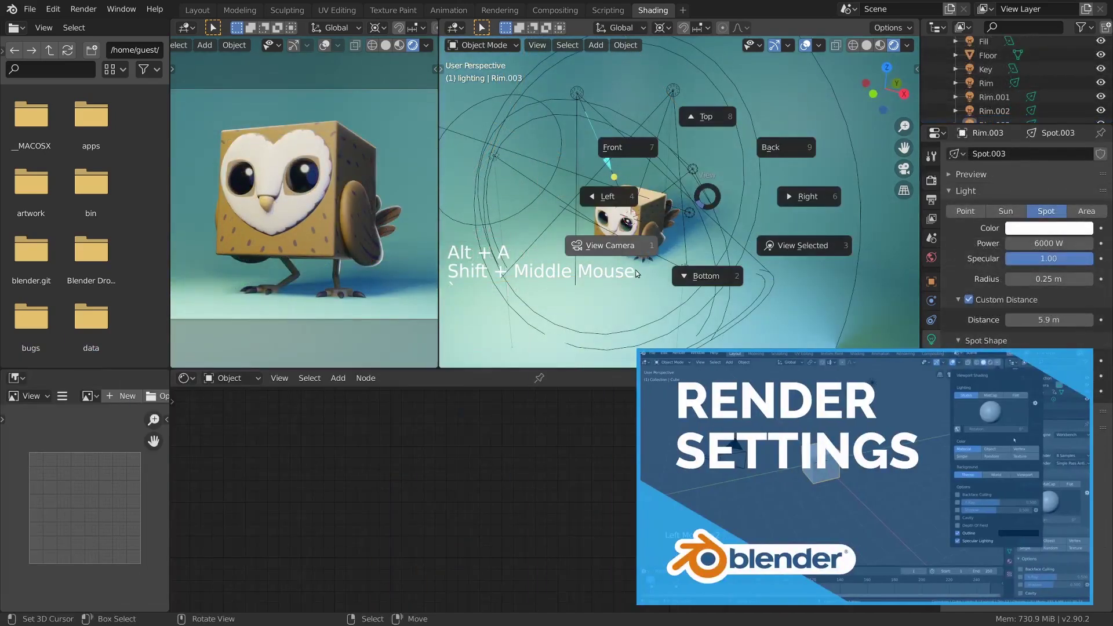
{"action": "left_click", "coordinate": [626, 168]}
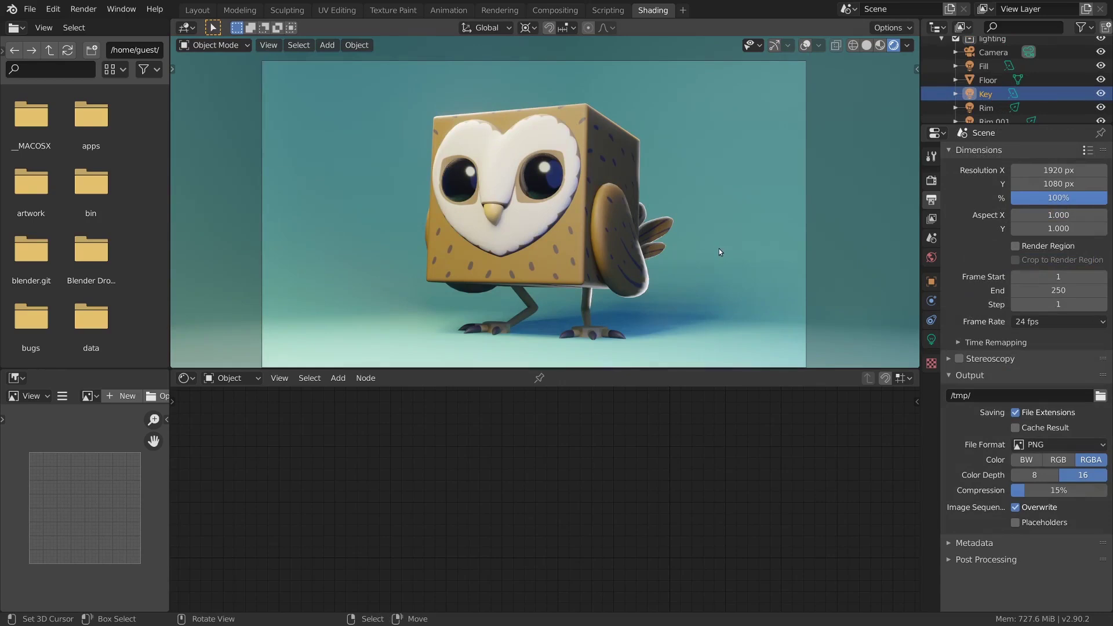
Step: Render the final still image of the owl from the camera and reposition the render window
{"action": "key", "text": "F12"}
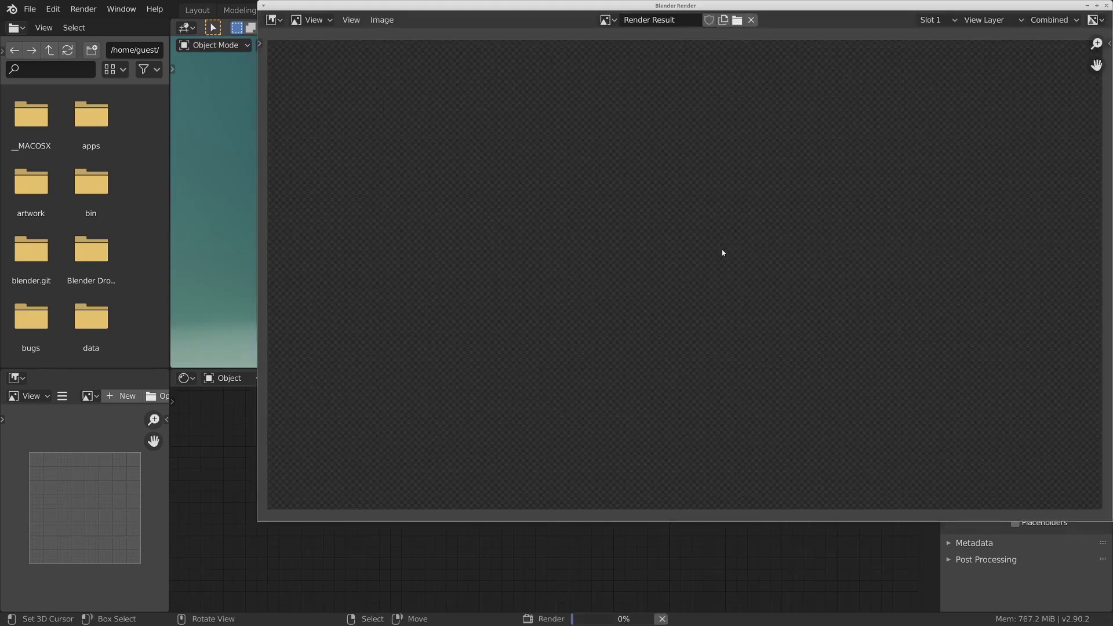
{"action": "left_click_drag", "start_coordinate": [789, 4], "coordinate": [684, 57]}
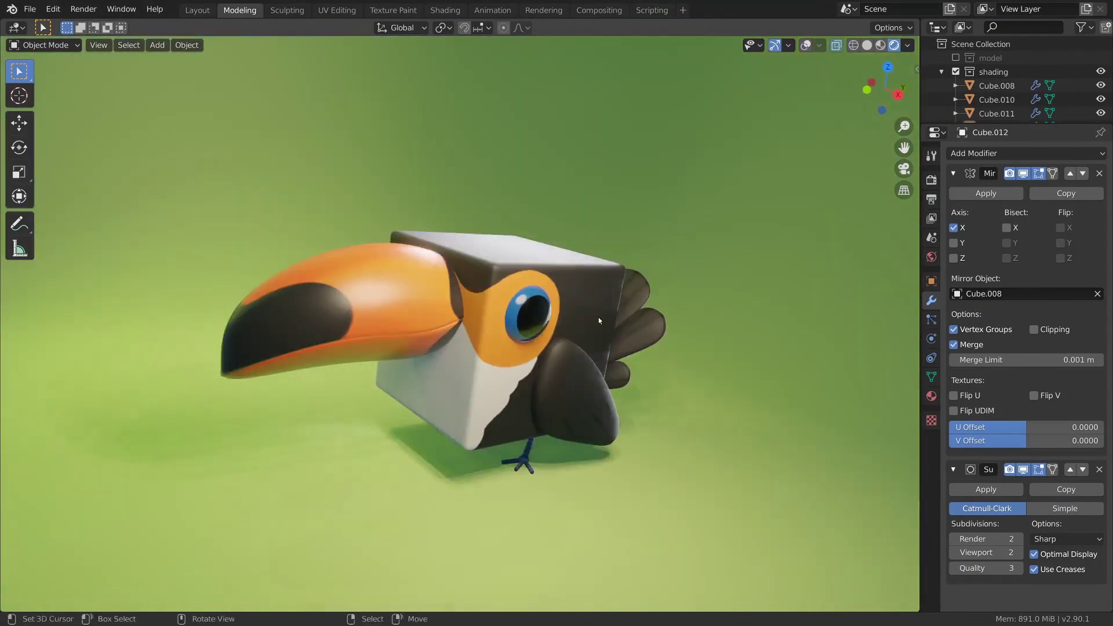
Step: Turn on the viewport overlays and switch the toucan scene to solid shading to show its mesh wireframe
{"action": "key", "text": "shift+alt+z"}
{"action": "key", "text": "z"}
{"action": "left_click", "coordinate": [669, 341]}
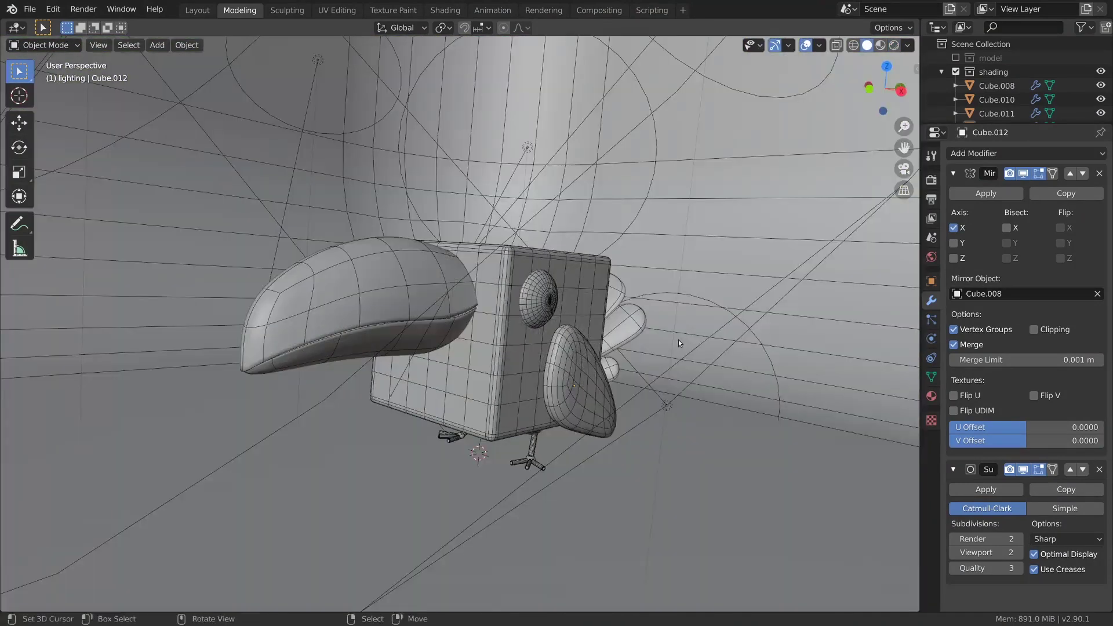